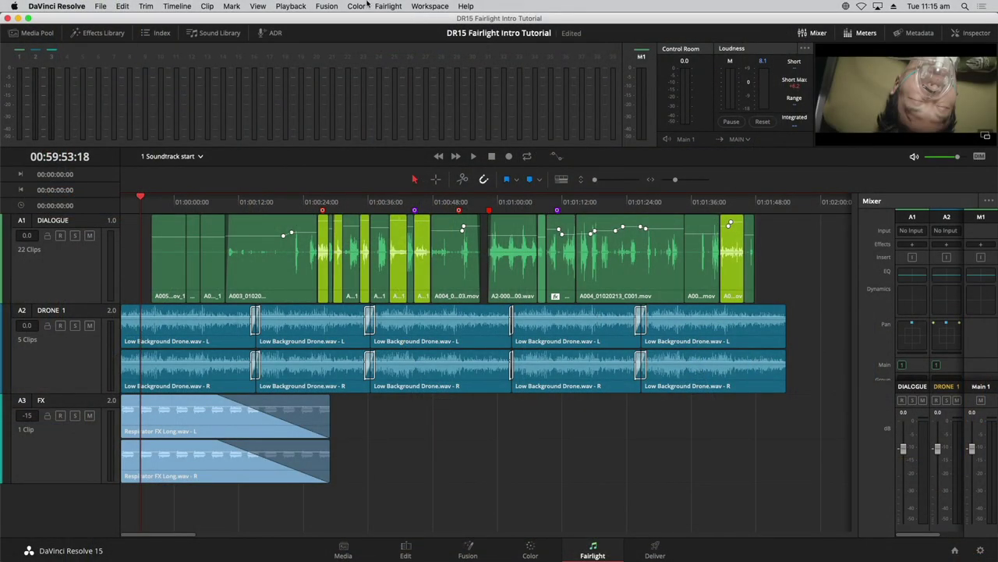
Step: Reset the workspace to its default UI layout
click(429, 4)
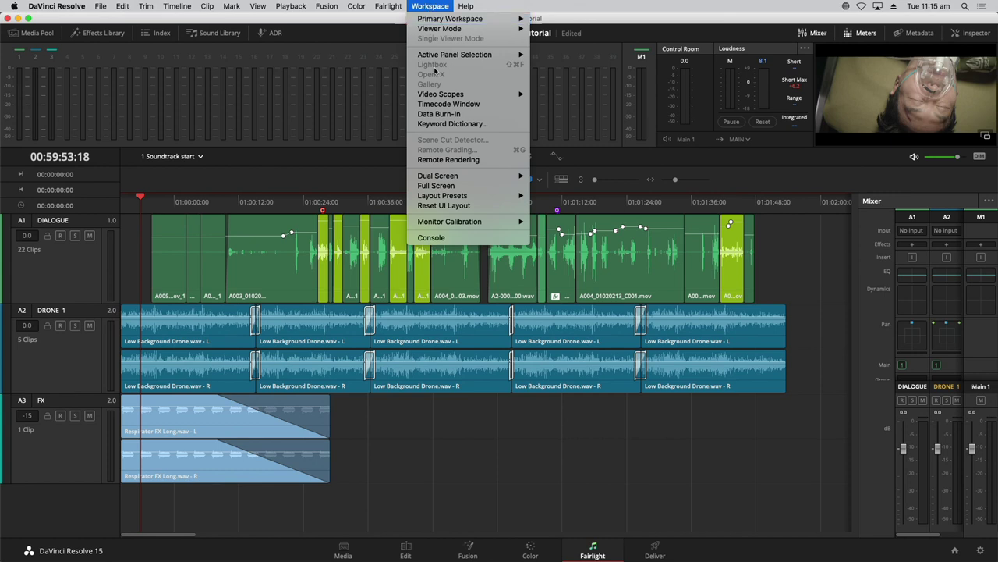
click(481, 207)
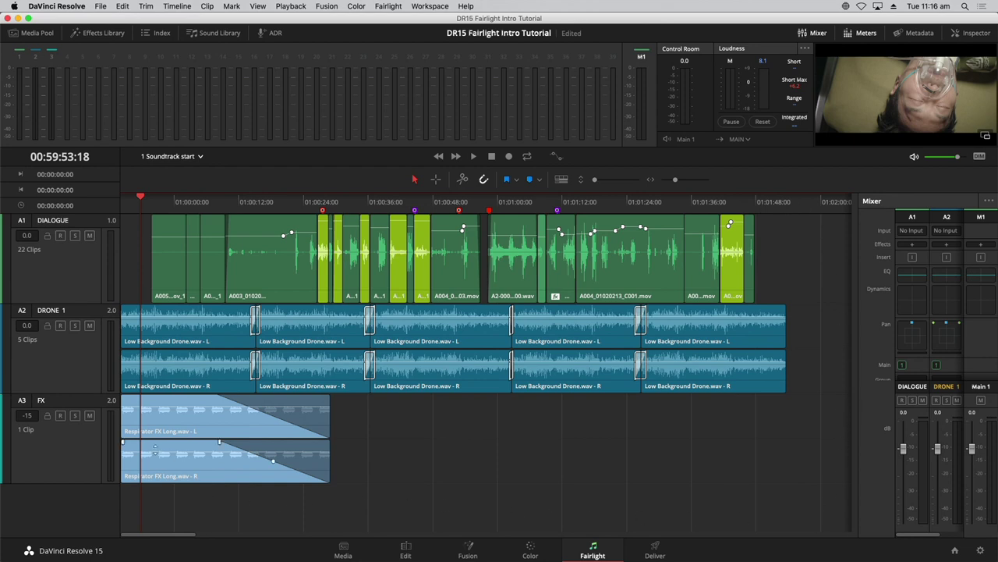
Step: Move the playhead to 01:00:12:18, 01:00:23:02 and back to the start of the first DIALOGUE clip, and play the timeline
click(243, 200)
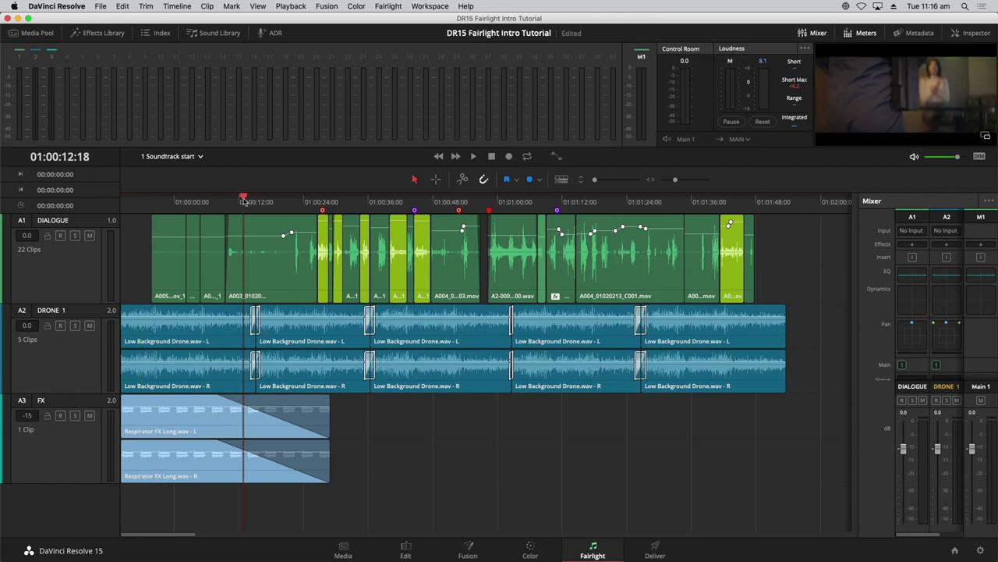
click(298, 200)
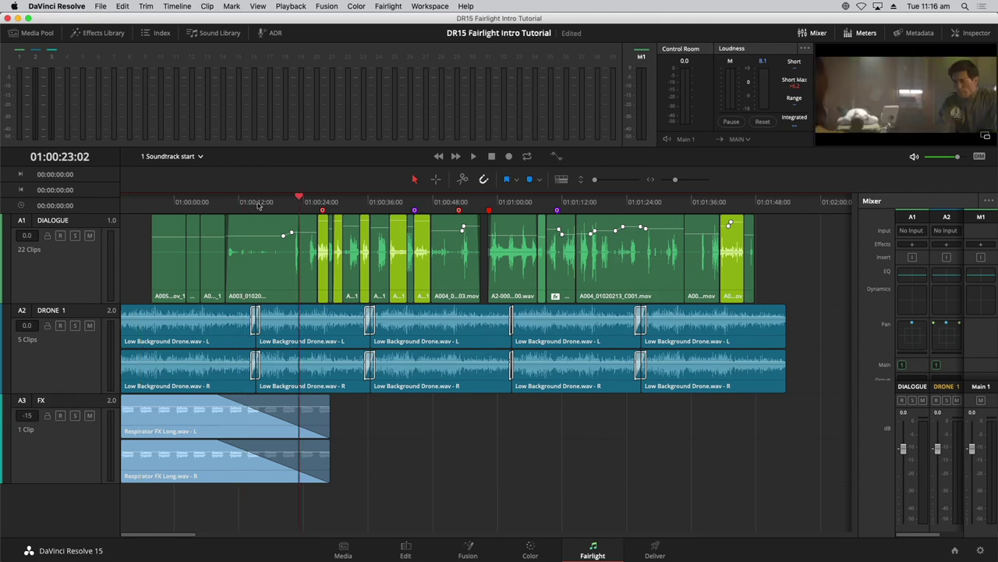
click(153, 200)
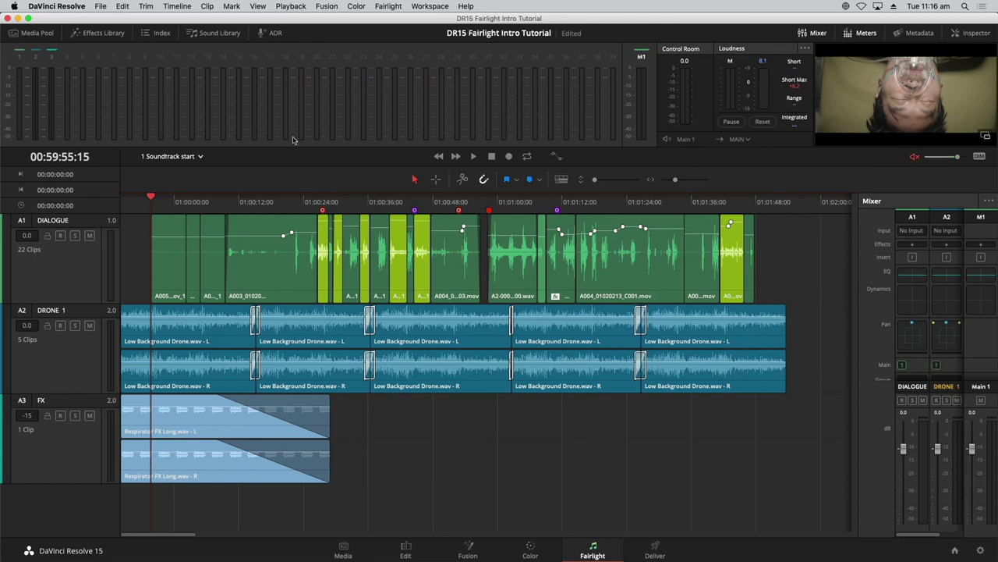
key(space)
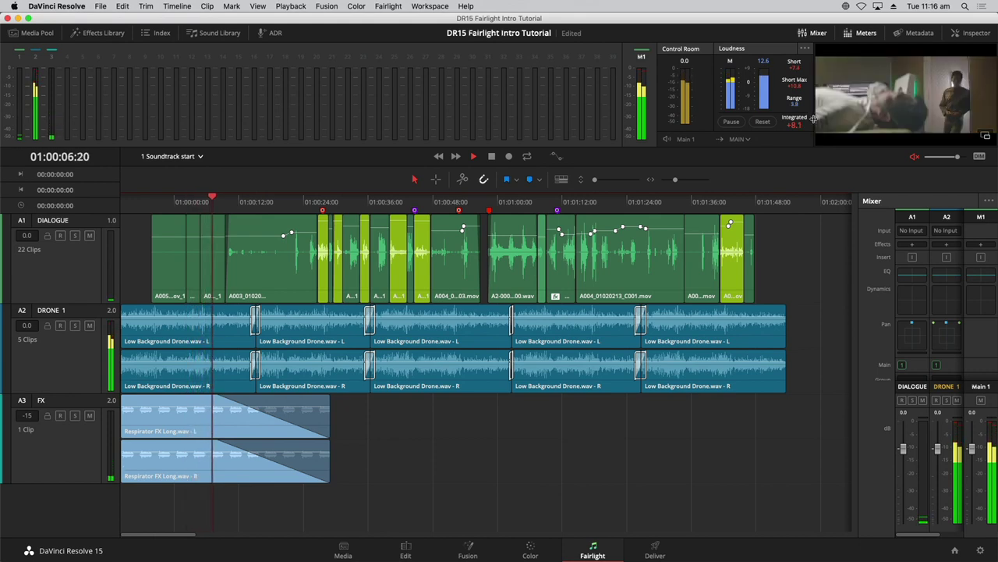
Step: Narrow the meters to widen the viewer, make that area taller, and widen the Mixer to include the FX channel
drag(813, 118, 427, 91)
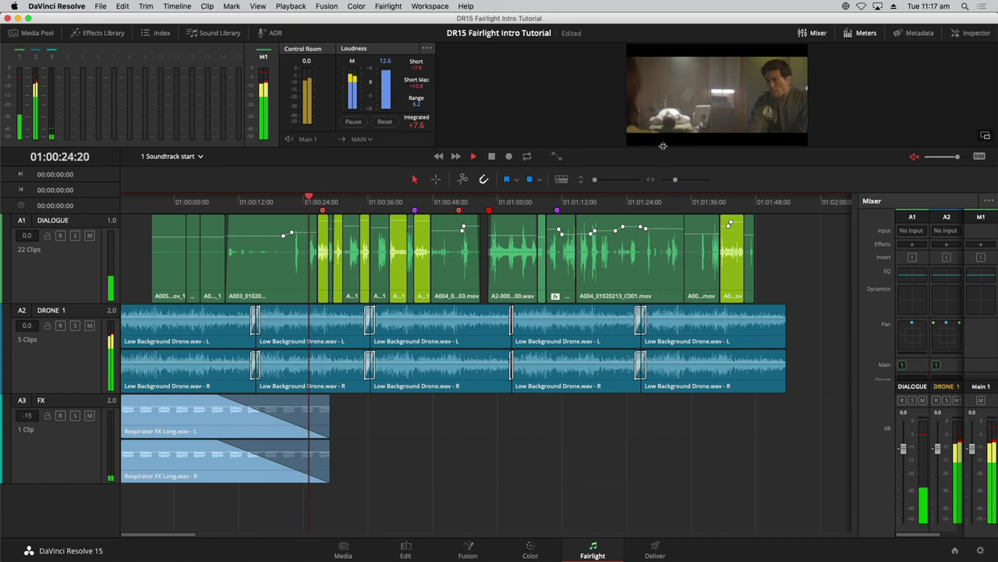
drag(663, 146, 668, 178)
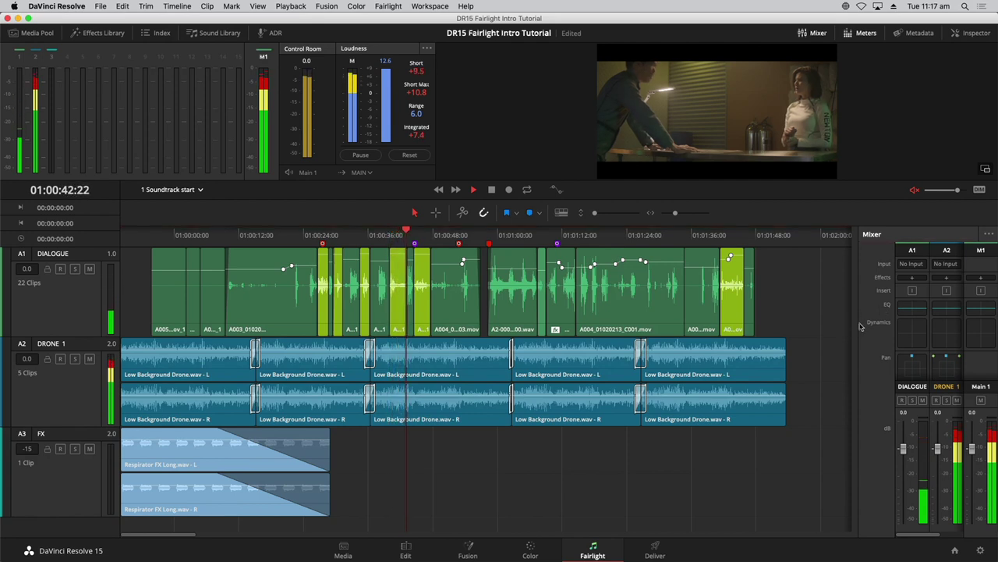
drag(858, 324, 842, 330)
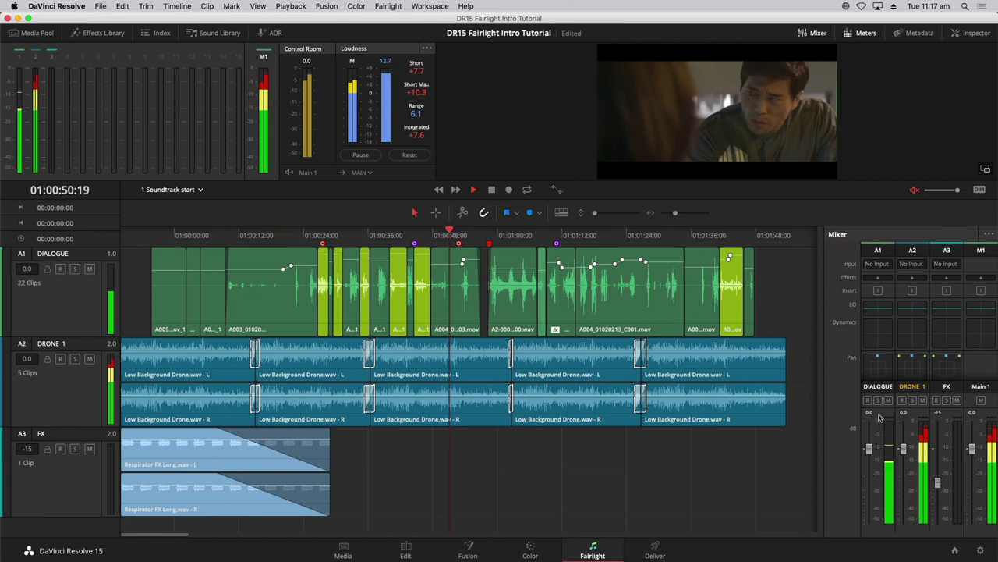
Step: Select the DRONE 1 channel in the Mixer and clear the selection again
click(889, 295)
click(902, 292)
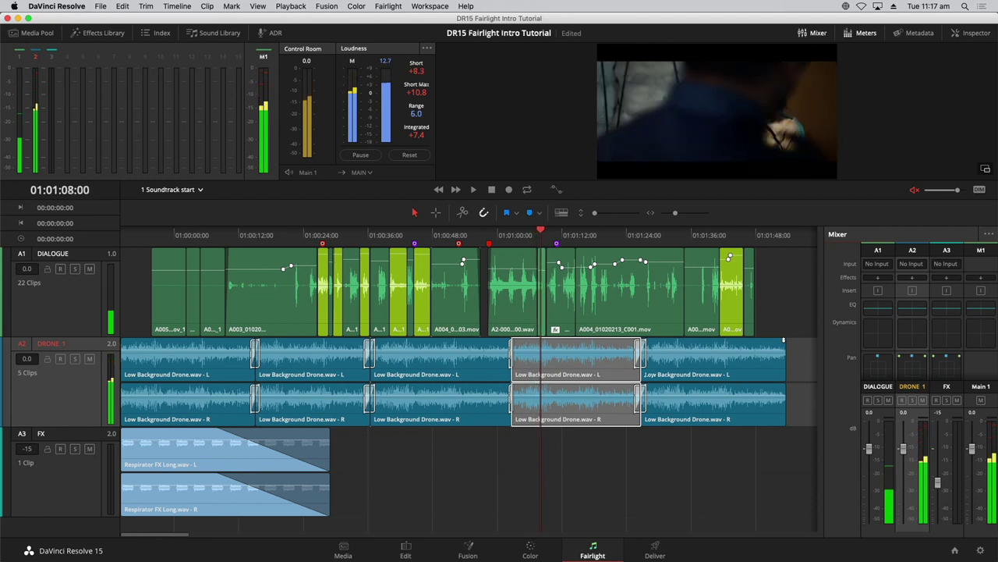
click(802, 315)
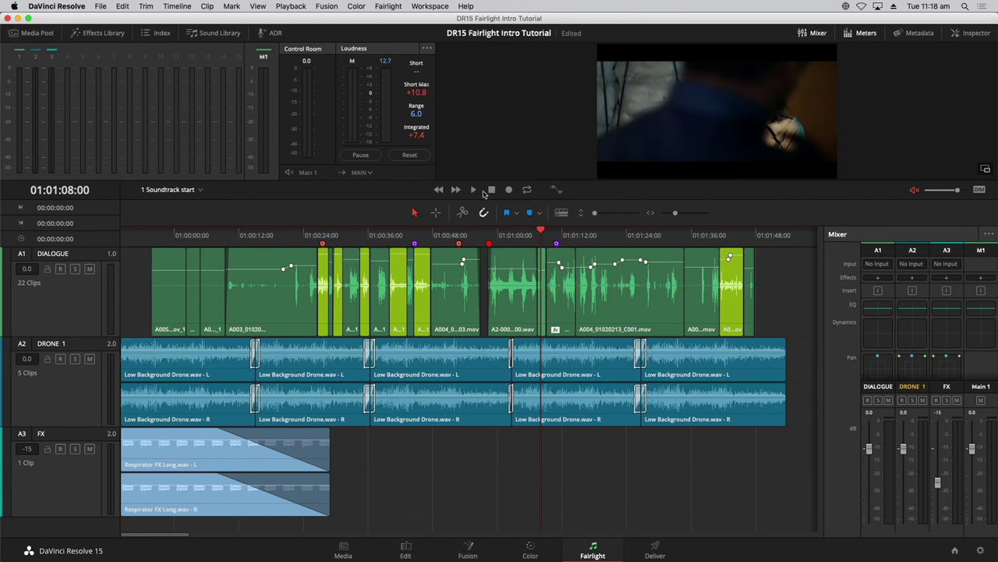
Step: Play briefly from 01:01:08:00 and stop, and jump the playhead to the timeline's end and back to its start
key(space)
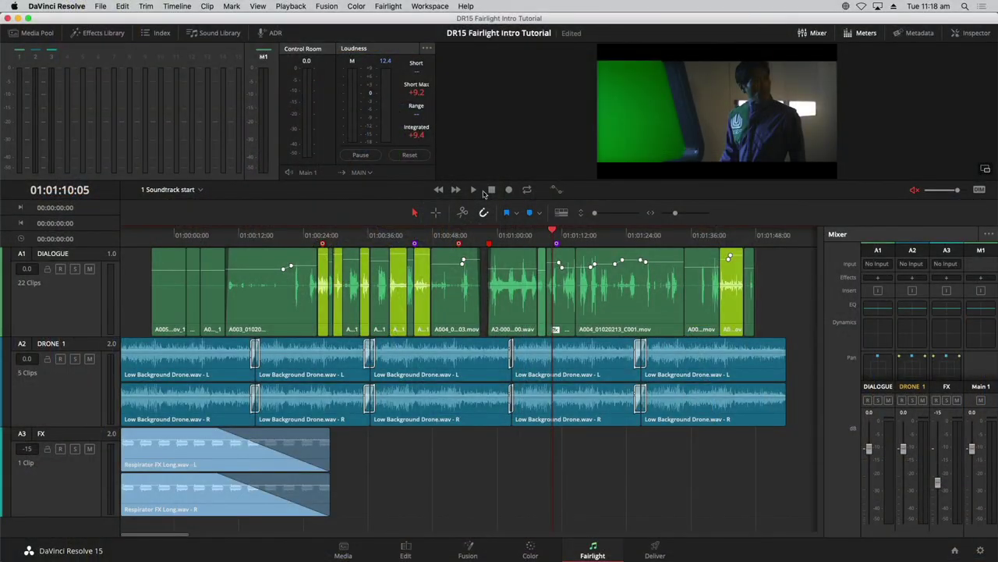
click(490, 190)
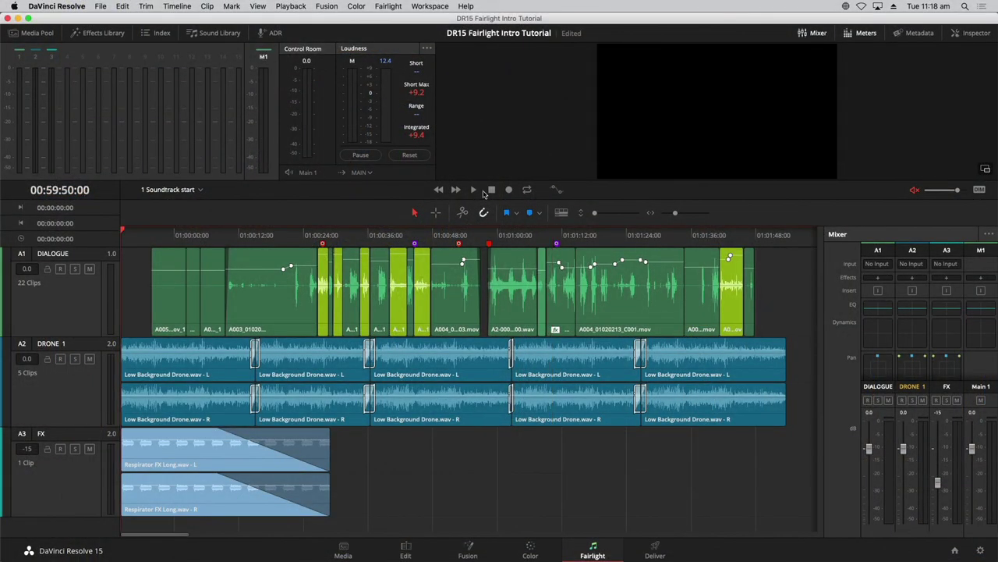
key(End)
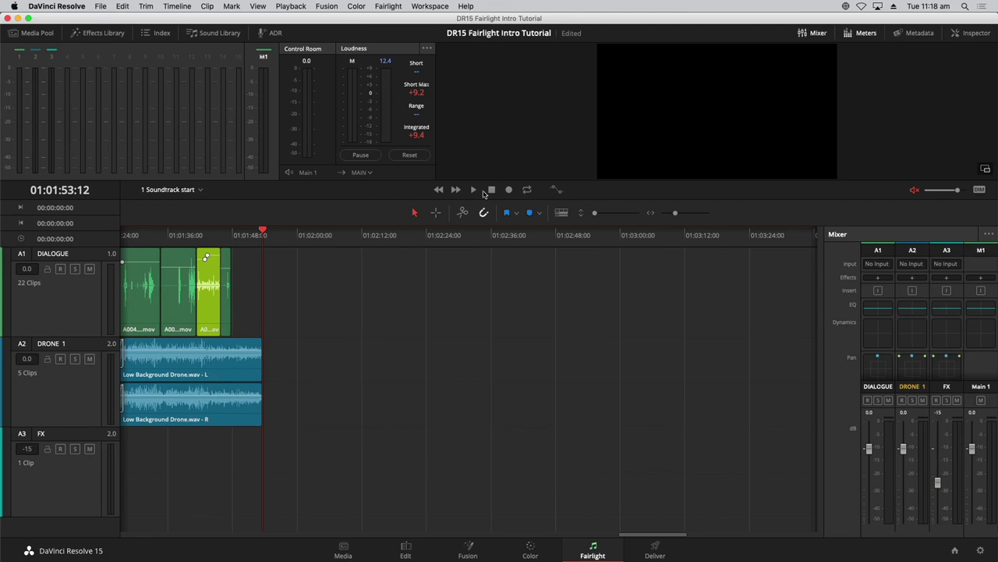
key(Home)
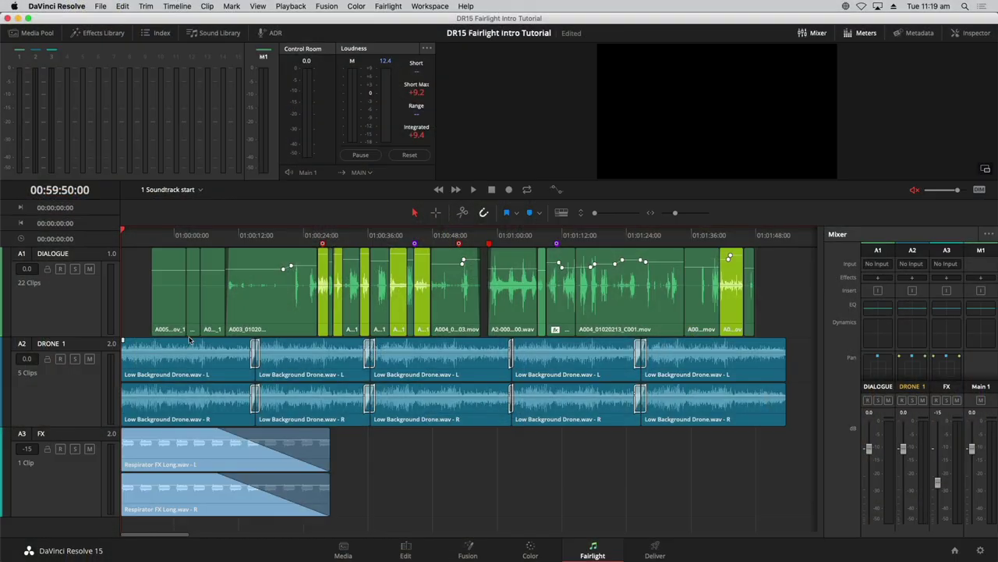
Step: Select the DIALOGUE, DRONE 1 and FX tracks one after another in the timeline
click(56, 296)
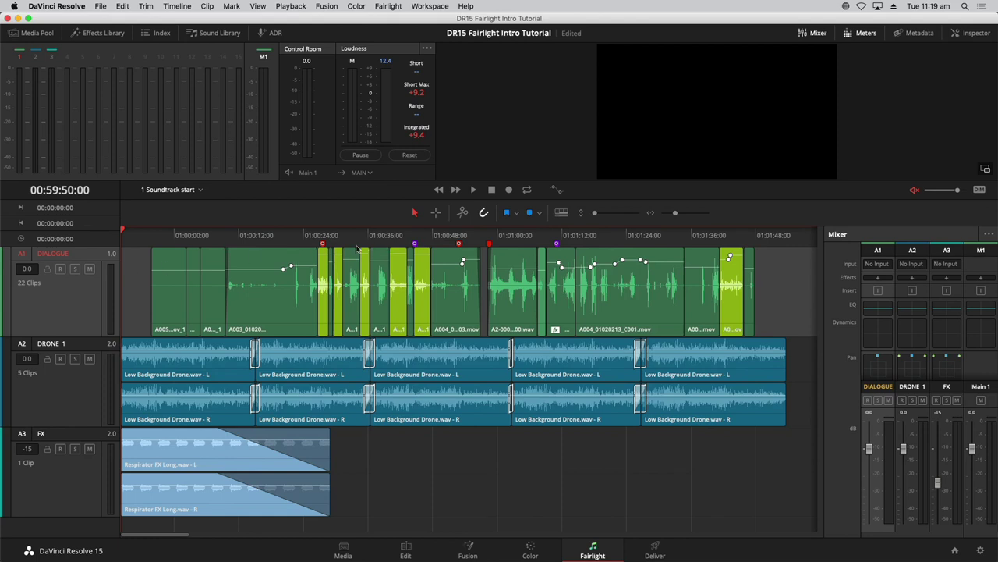
click(73, 392)
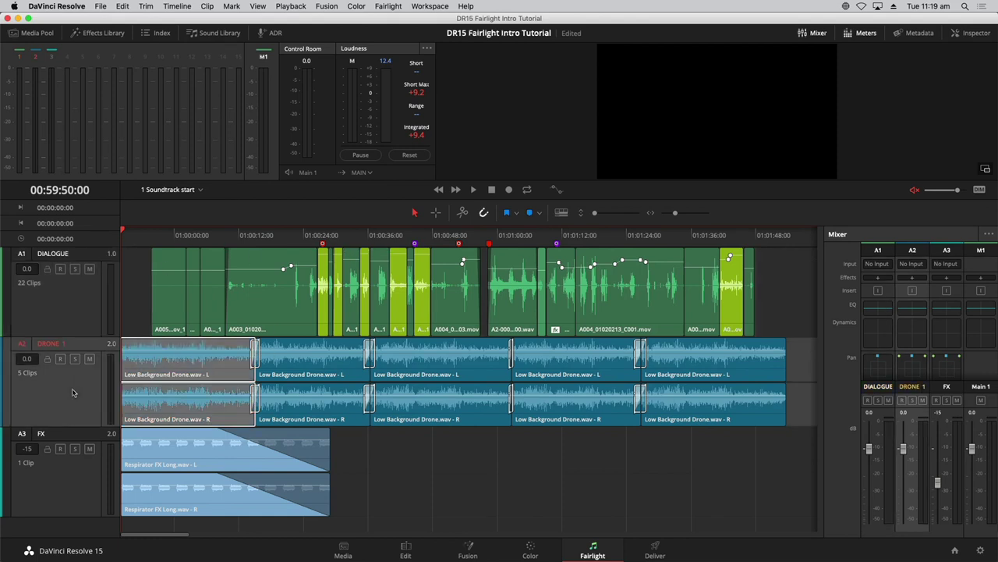
click(67, 502)
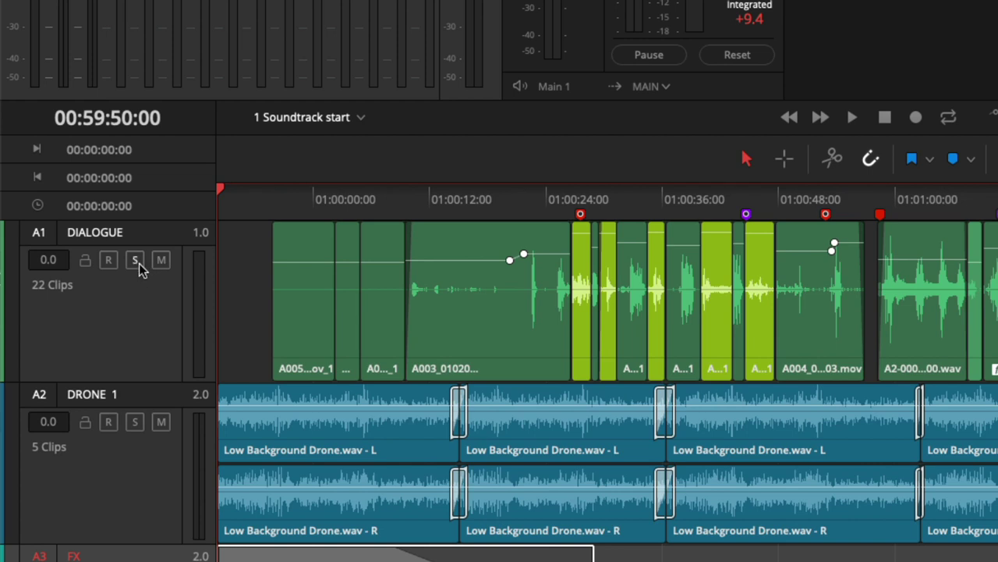
Step: Try out solo and mute on the DIALOGUE track, switching both back off
click(138, 264)
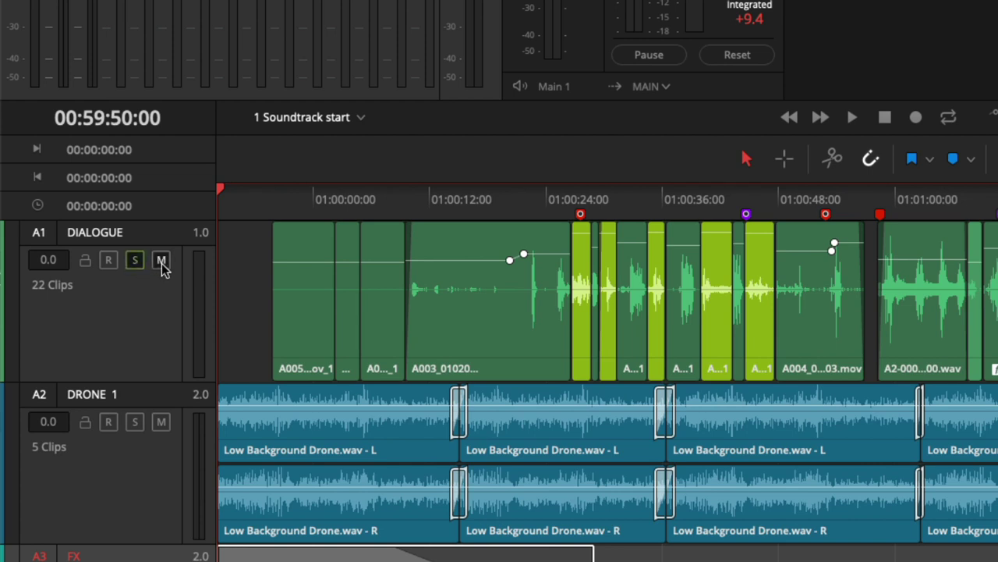
click(161, 264)
click(162, 264)
click(136, 262)
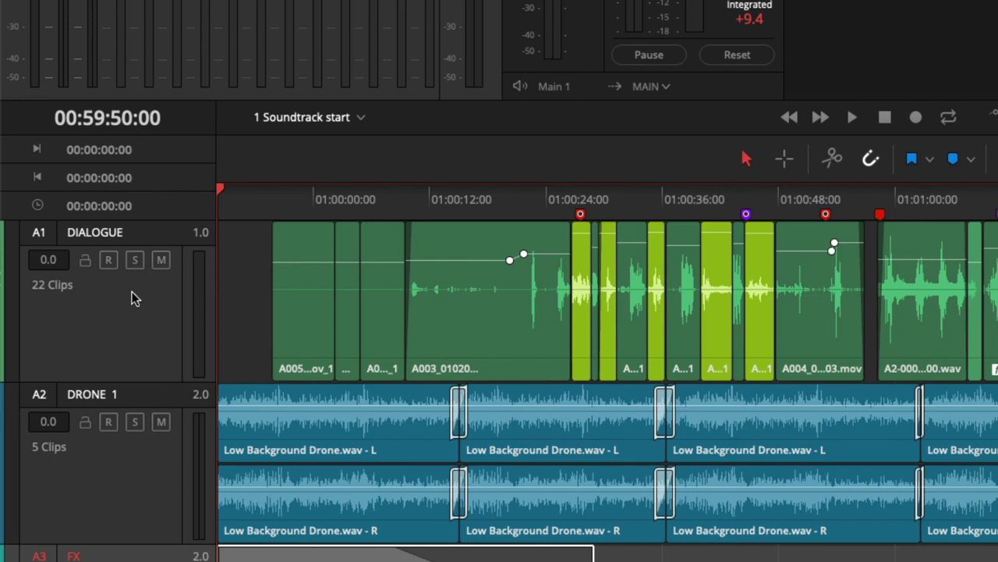
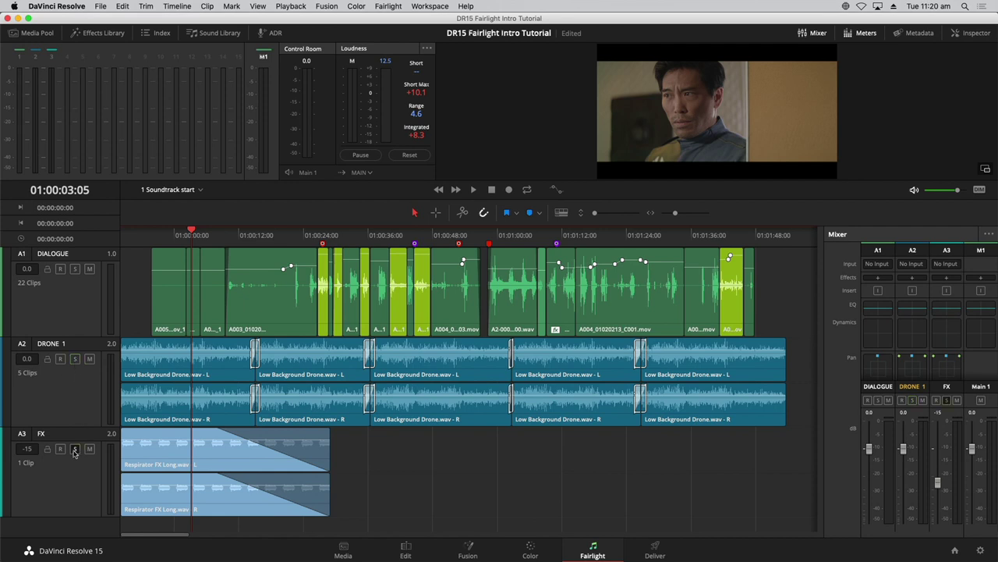
Step: Solo the FX track and listen to the respirator sound from 01:00:03:05 to 01:00:09:21
click(75, 450)
key(space)
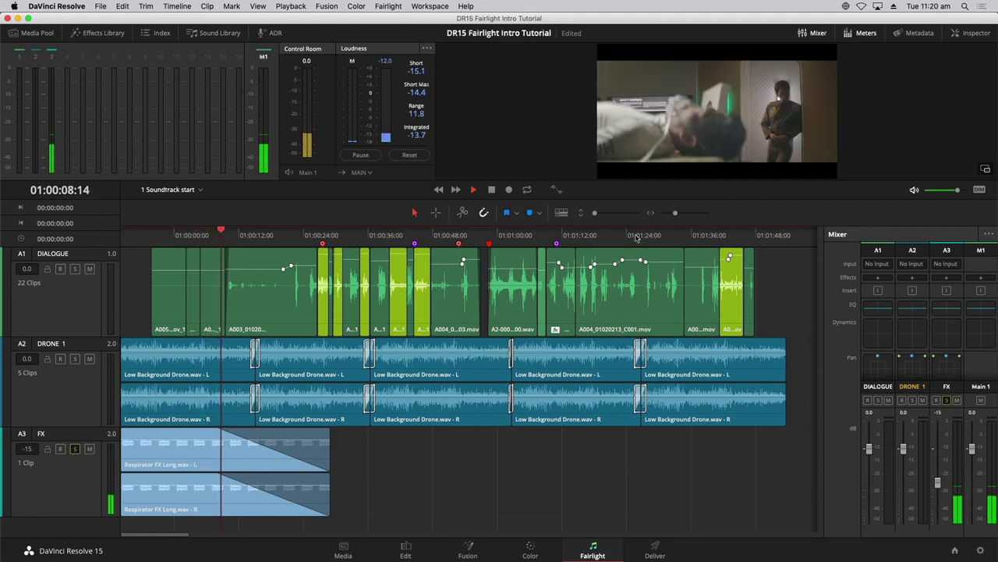
key(space)
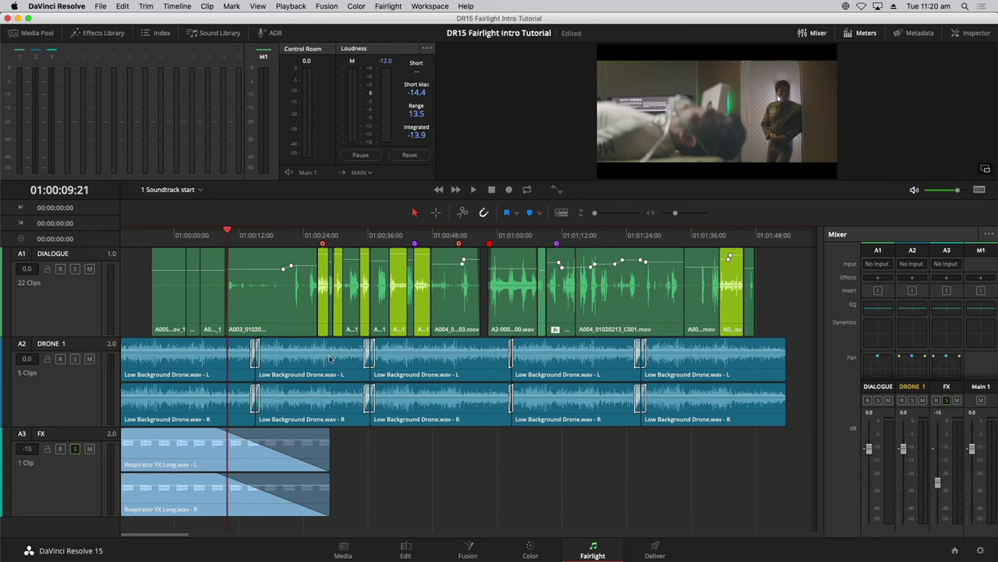
Step: Extend the Respirator FX Long.wav clip on the FX track to the end of the DIALOGUE clips and remove its fade-out
drag(283, 238, 310, 238)
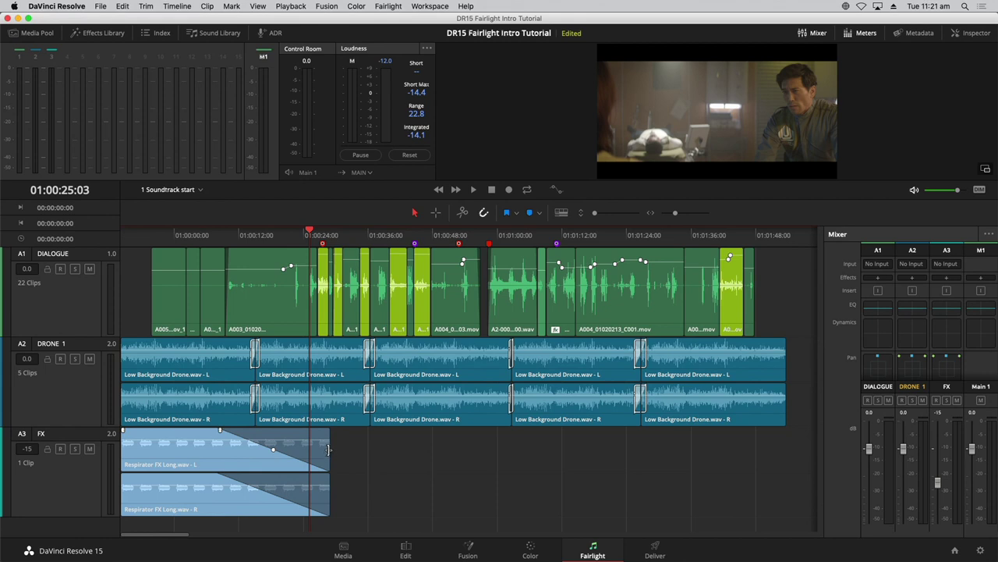
drag(328, 451, 379, 458)
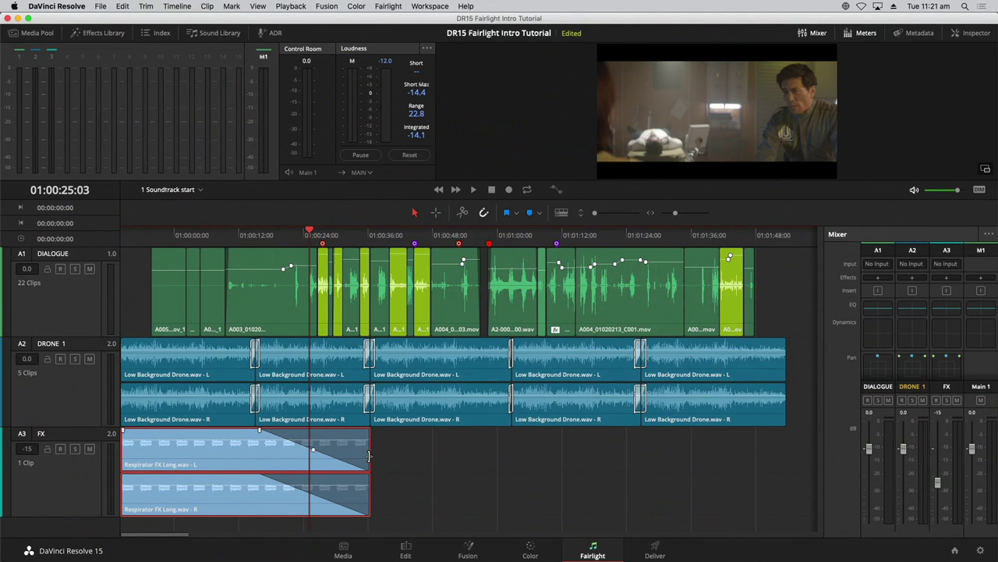
click(369, 456)
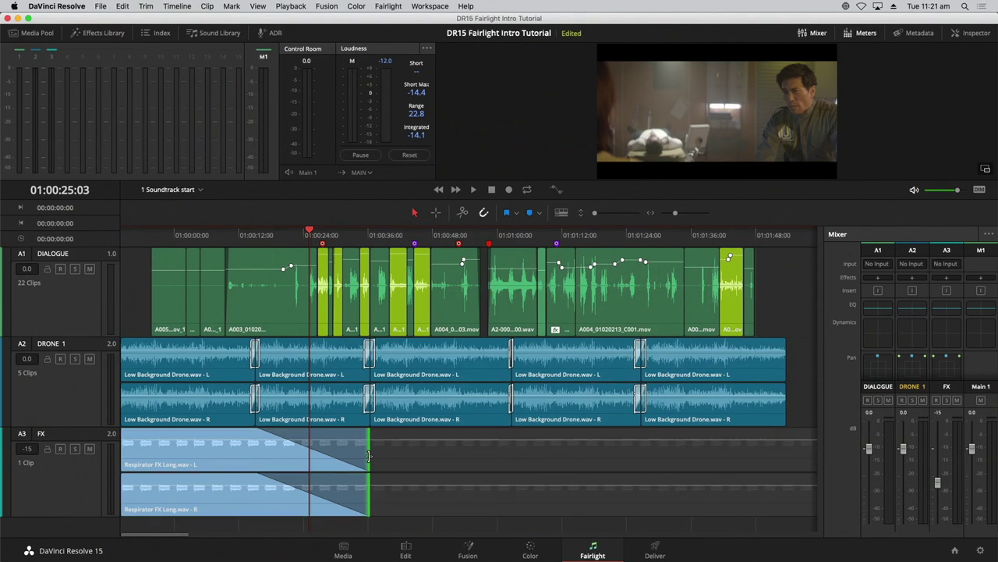
drag(369, 456, 759, 451)
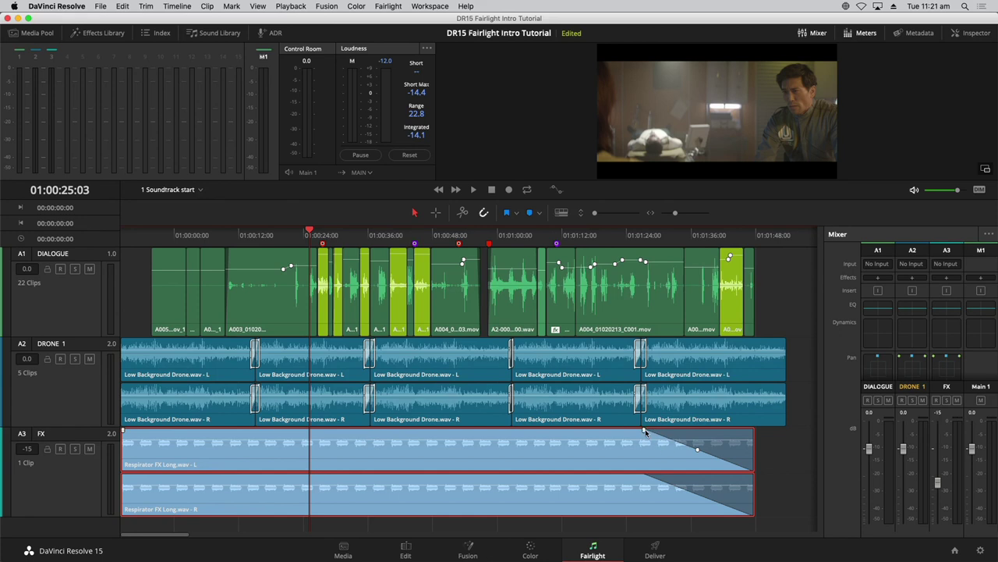
drag(643, 430, 754, 429)
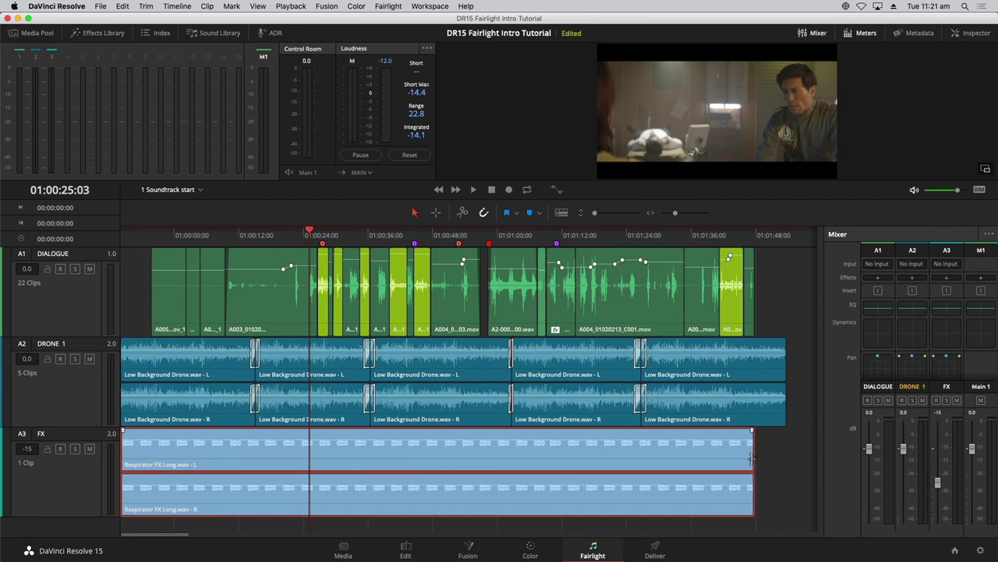
Step: Place the playhead at 01:01:47:15, select the FX track, and examine the track endings at larger horizontal and vertical zoom
click(752, 234)
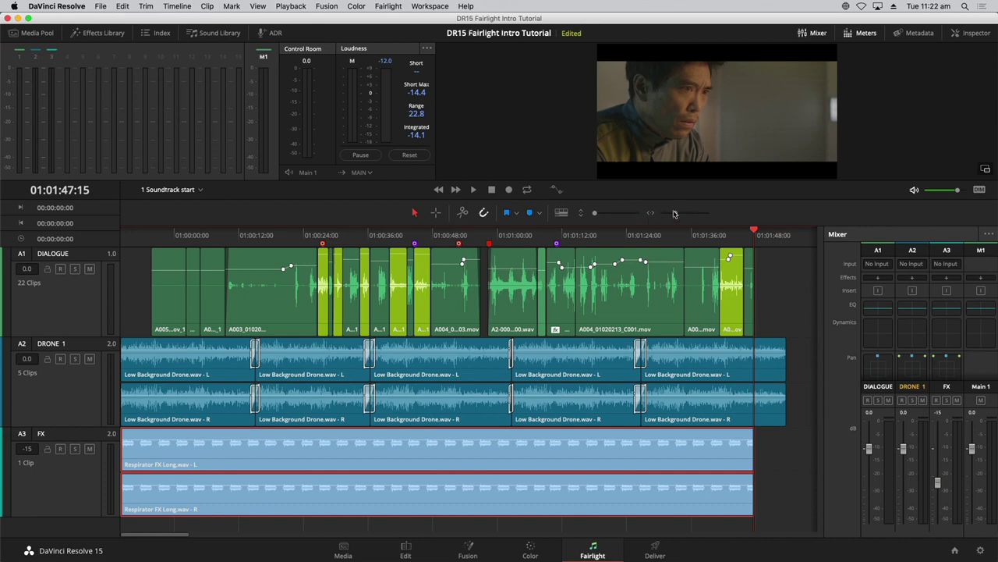
drag(676, 214, 679, 213)
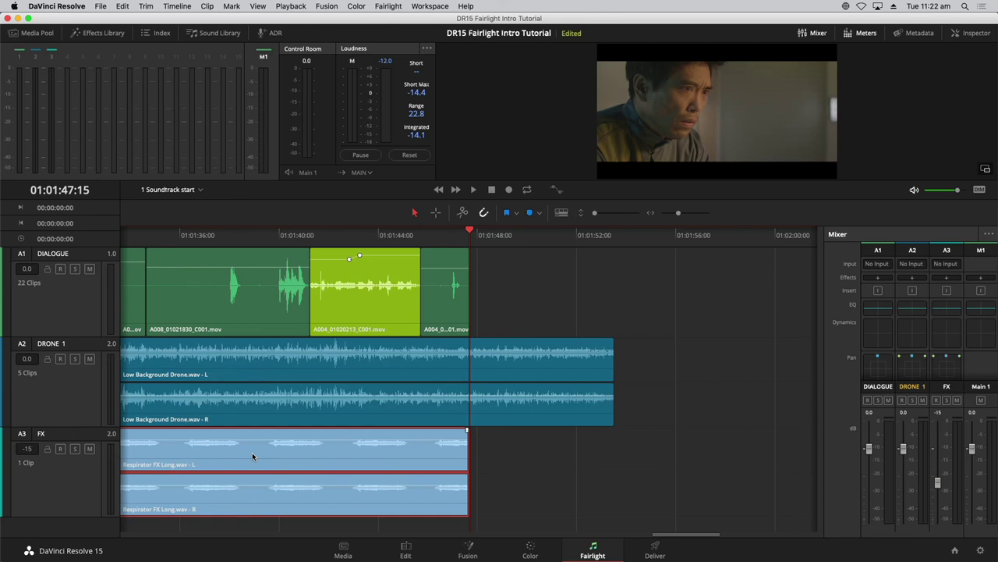
click(86, 473)
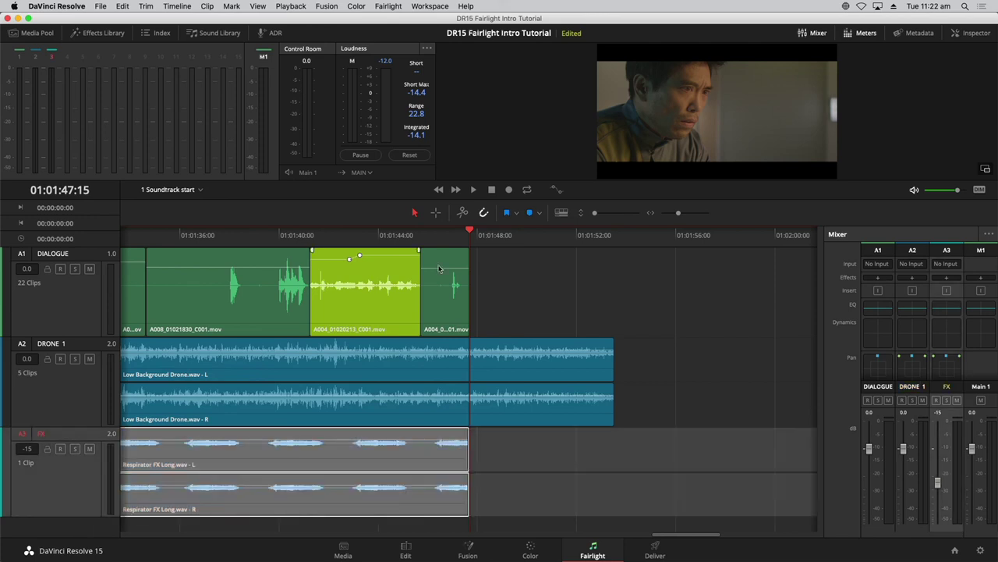
mouse_move(594, 213)
mouse_down()
mouse_move(624, 207)
mouse_move(612, 215)
mouse_up()
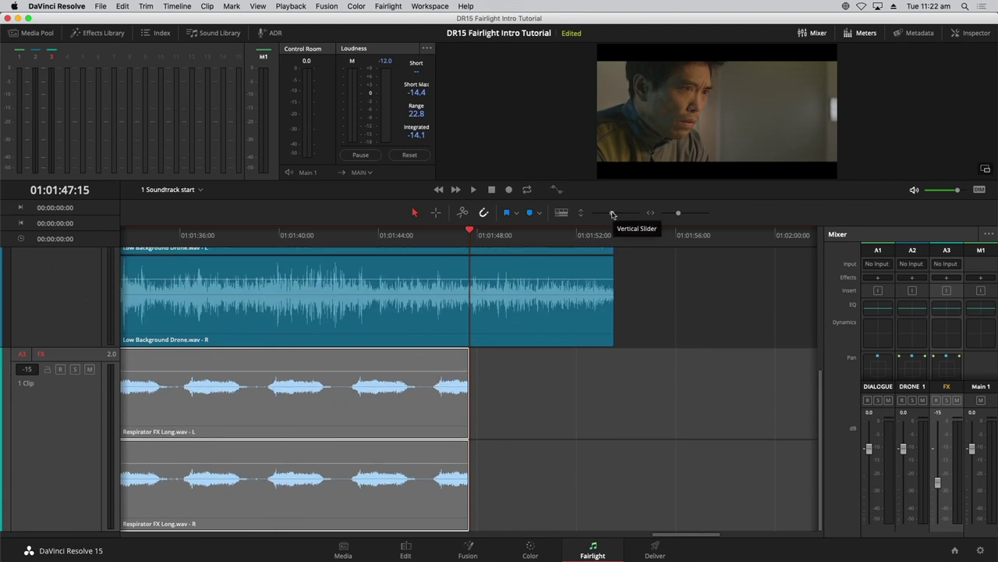
drag(612, 214, 614, 215)
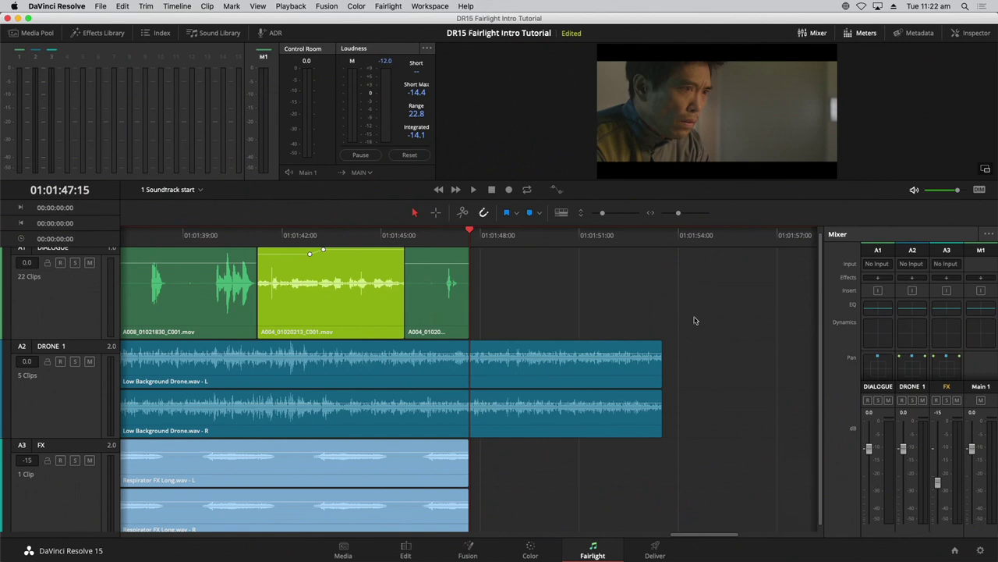
scroll(690, 404, up, 3)
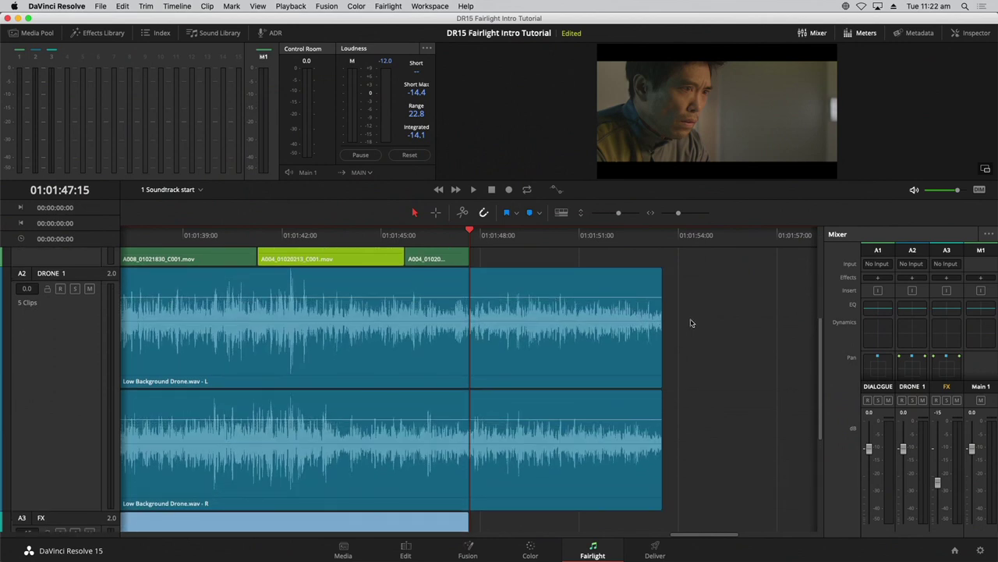
scroll(745, 385, up, 3)
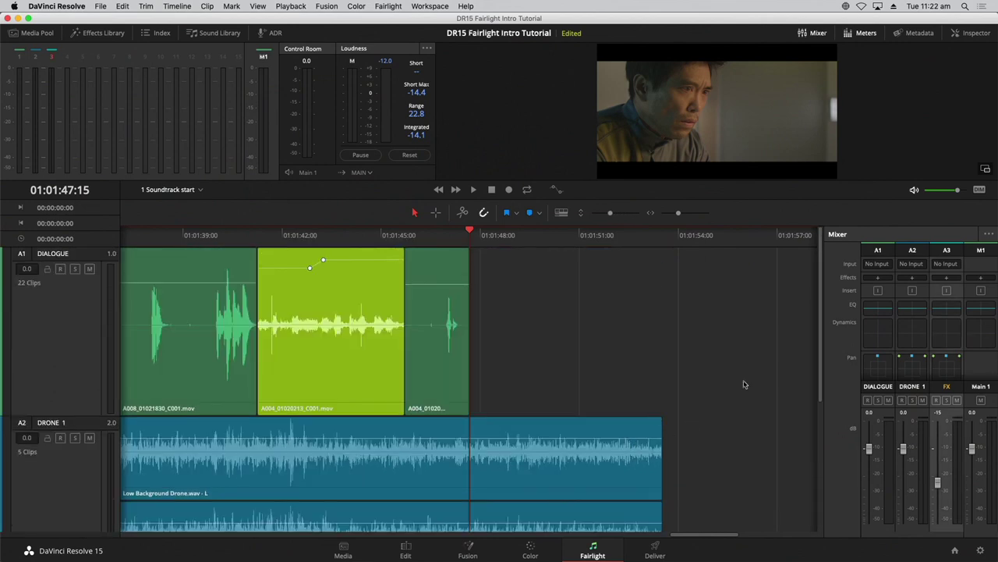
Step: Extend the end of Respirator FX Long.wav on the FX track to about 01:01:49, past the last dialogue clip
scroll(819, 348, down, 5)
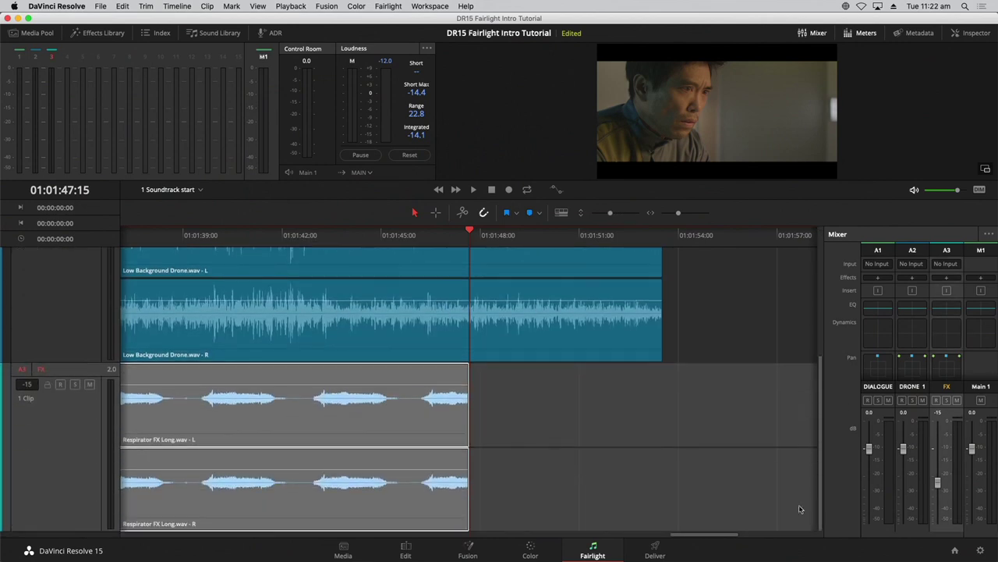
scroll(592, 324, down, 5)
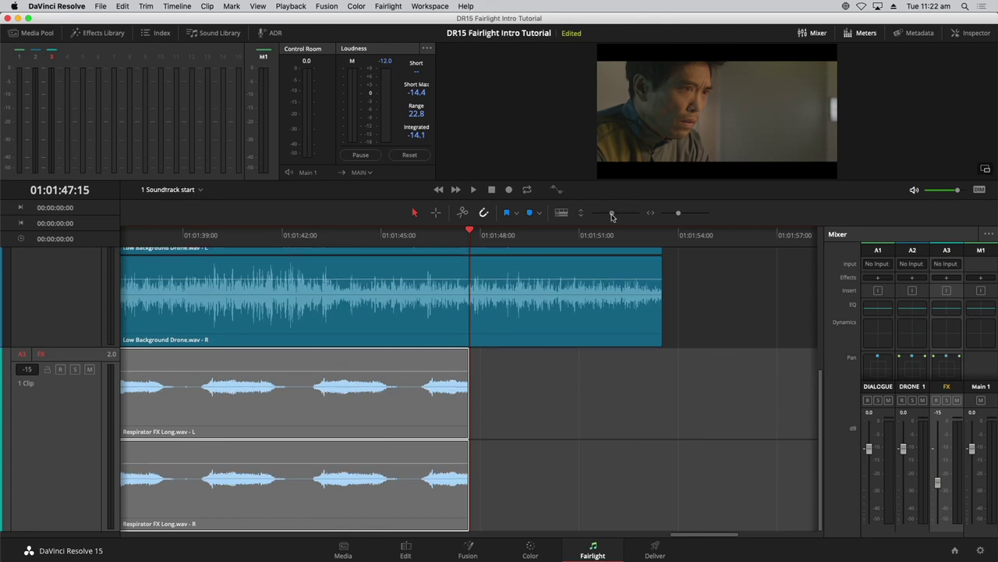
scroll(592, 323, up, 2)
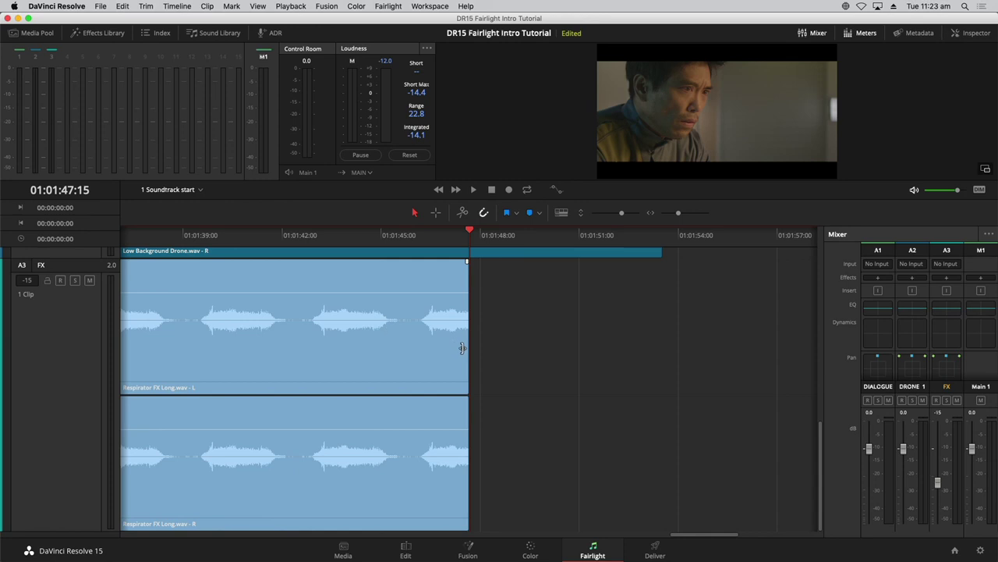
drag(465, 352, 514, 359)
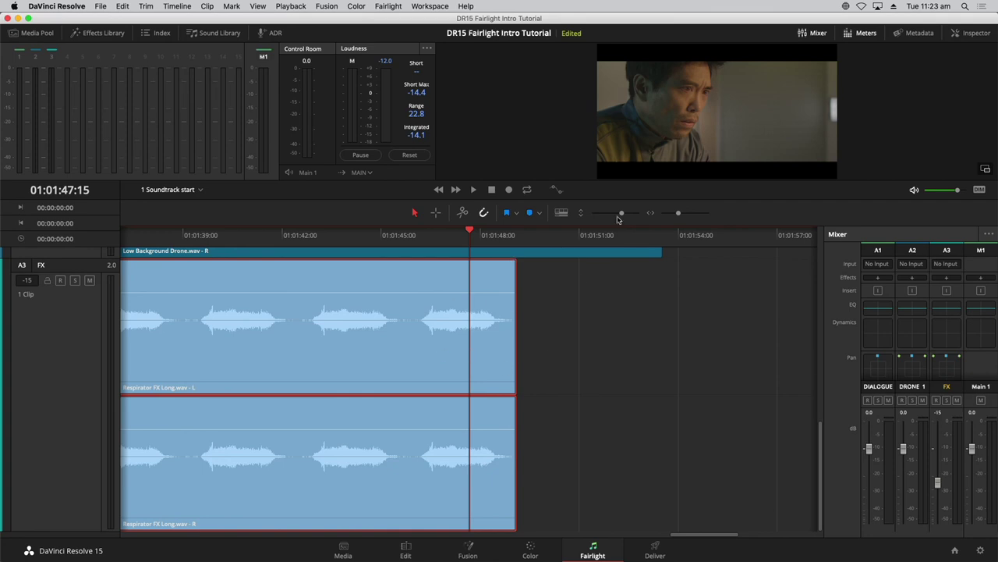
drag(622, 215, 599, 214)
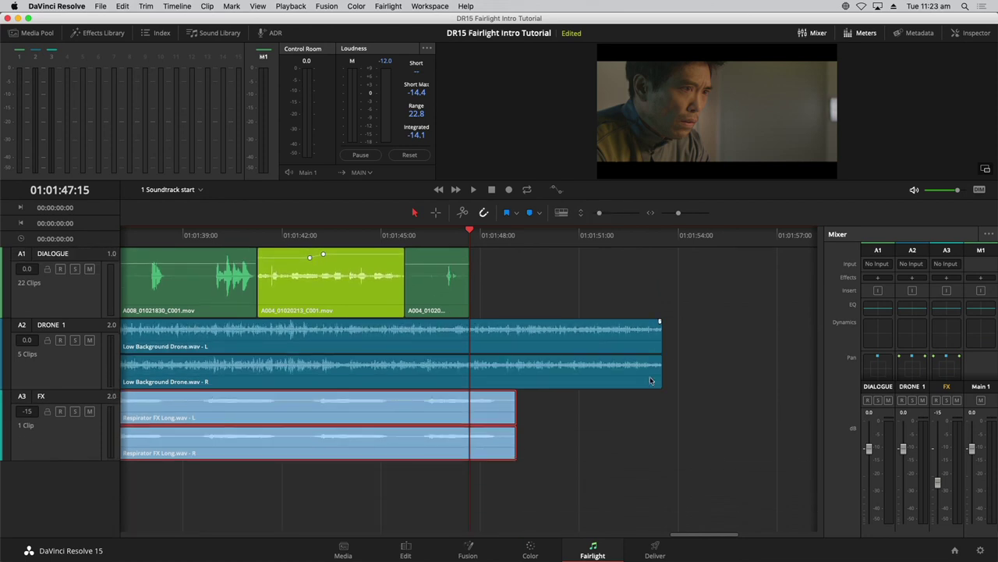
Step: Play the timeline's ending from 01:01:46:08 to check the extended respirator clip
click(427, 239)
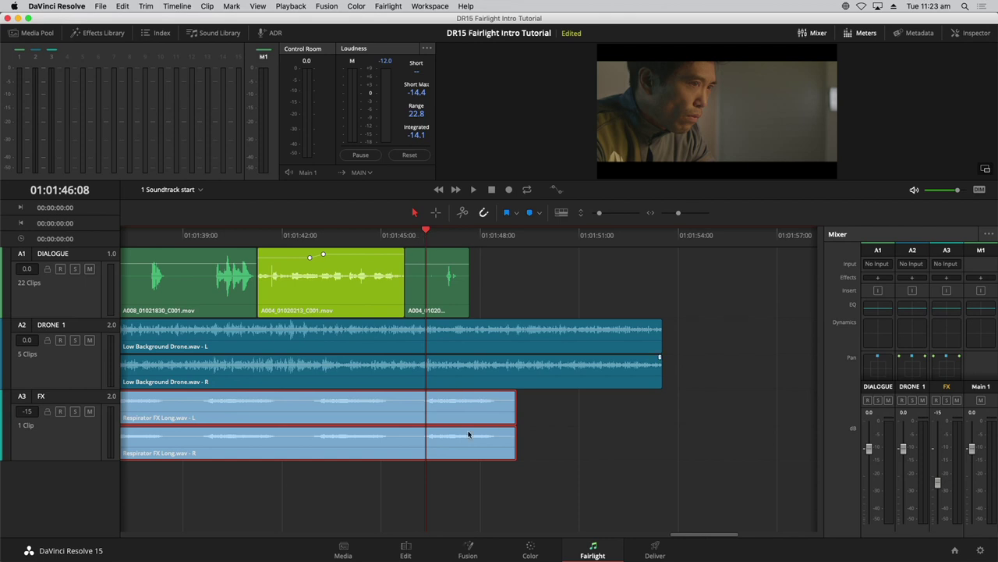
key(space)
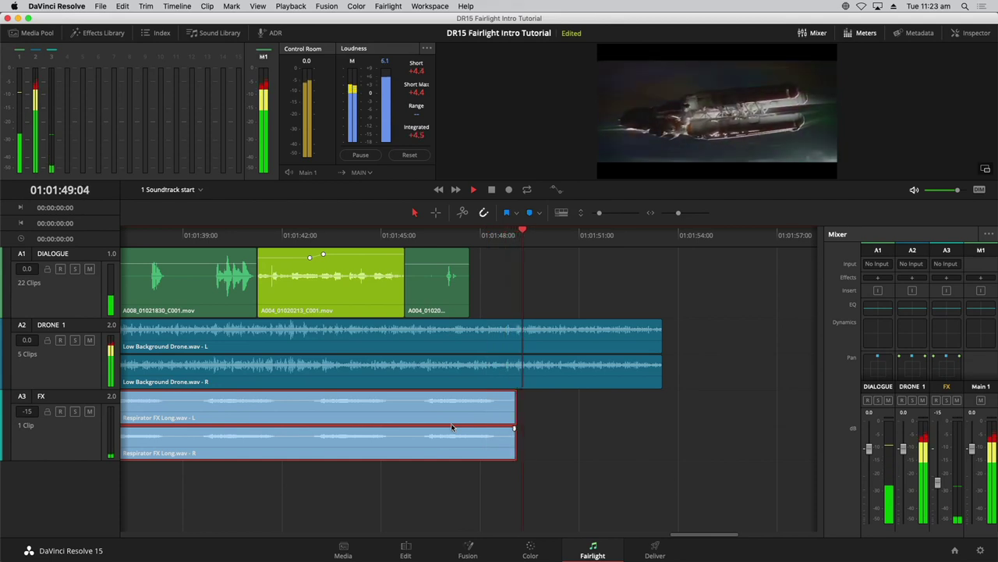
key(space)
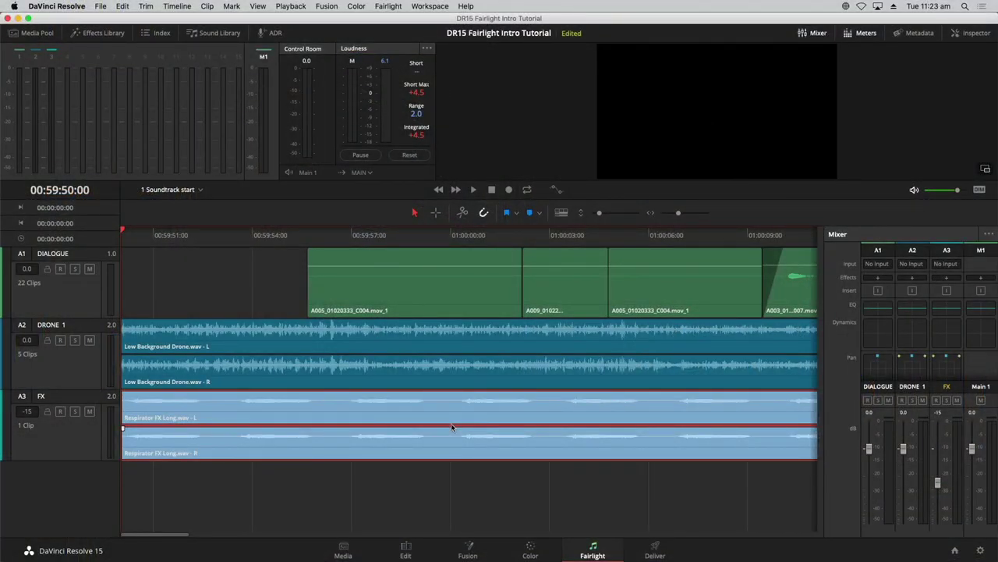
Step: Fit the whole soundtrack in the timeline, deselect the respirator clip, and place the playhead at 00:59:53:08
key(shift+z)
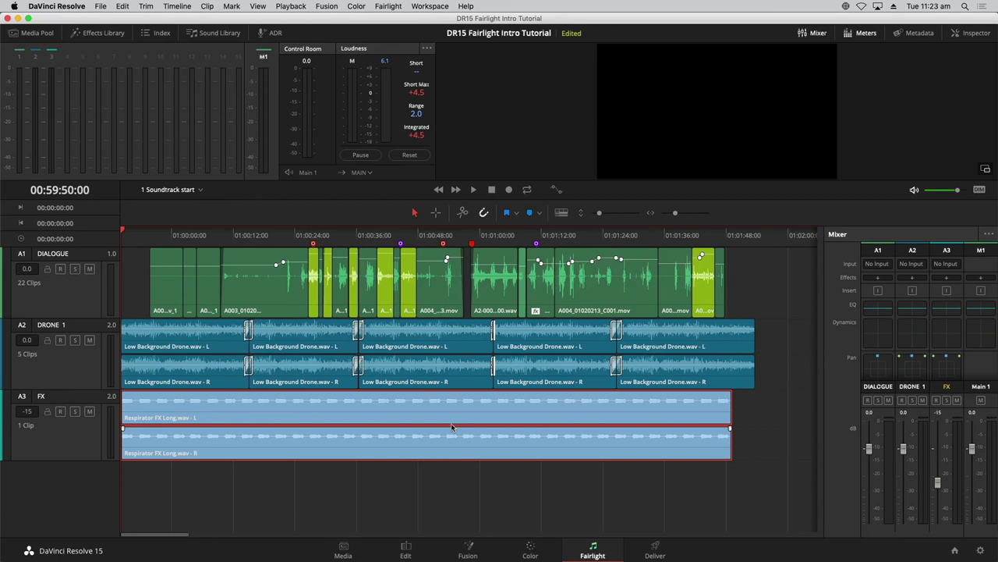
click(417, 493)
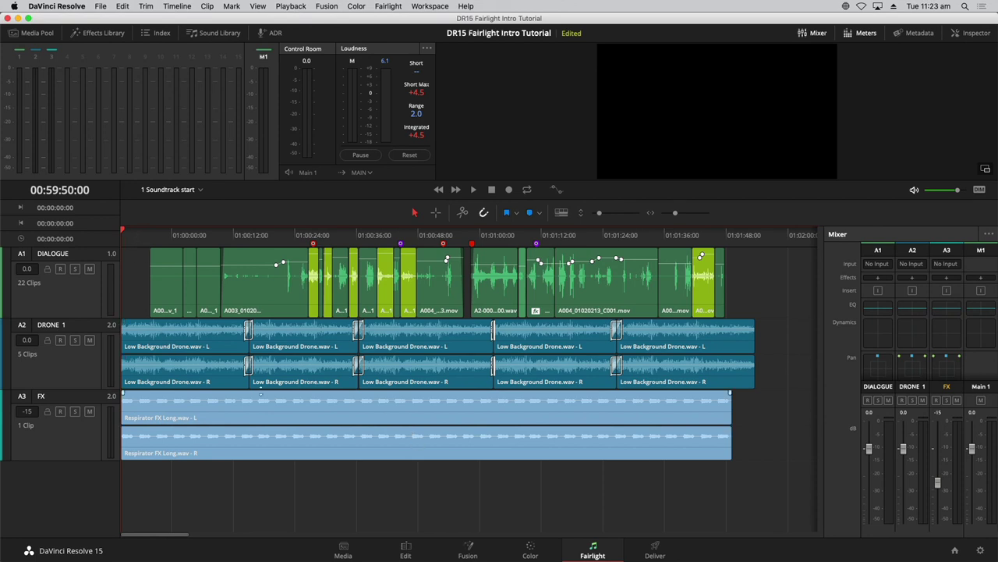
drag(137, 236, 138, 234)
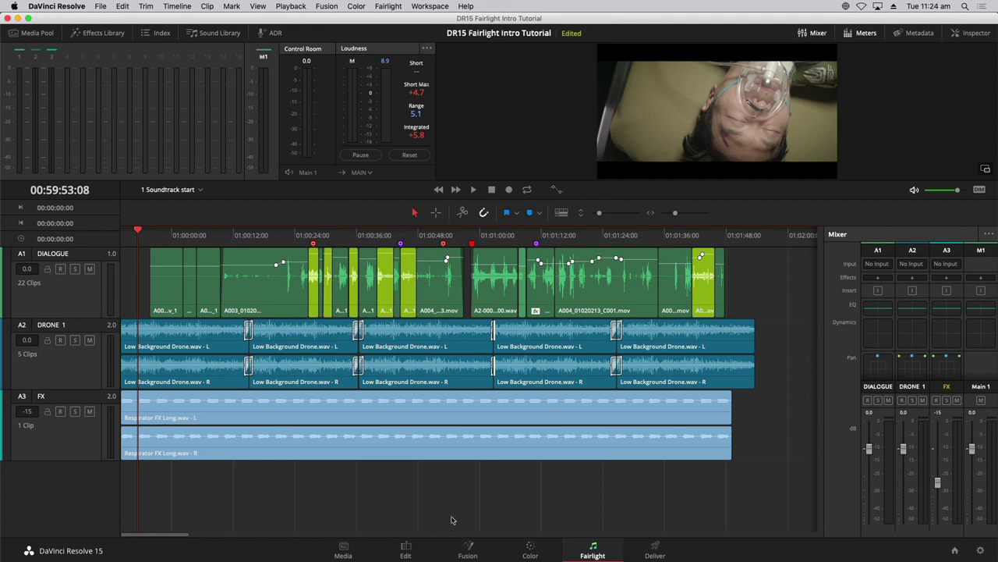
Step: Switch to the Edit page, examine the same audio tracks across the whole timeline, and return to the Fairlight page
click(405, 550)
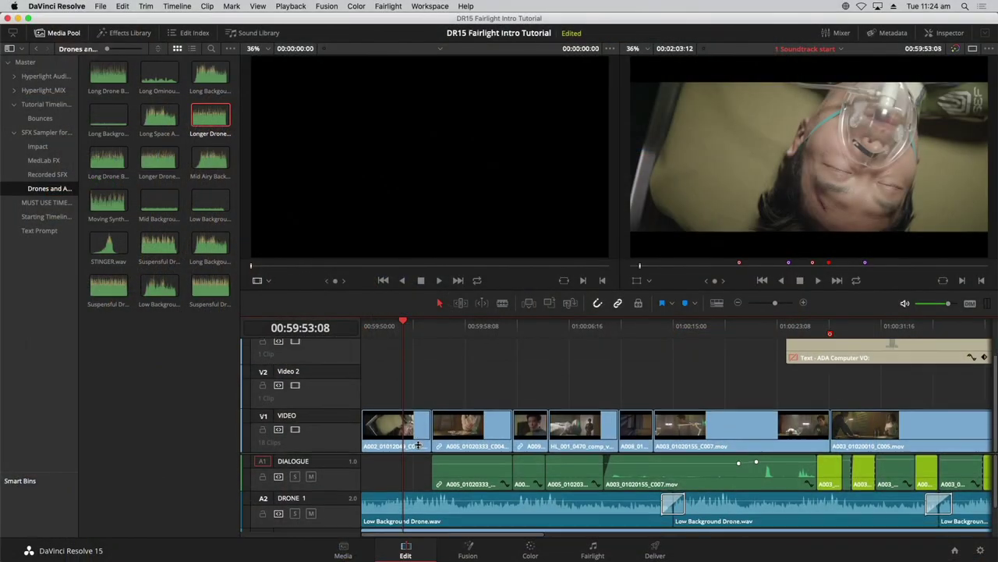
scroll(418, 445, down, 5)
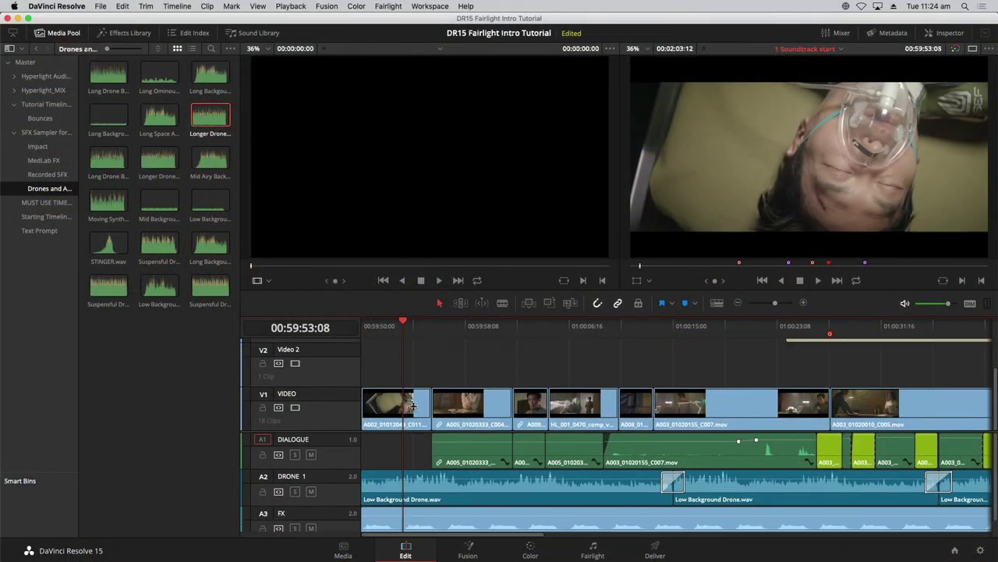
scroll(412, 397, up, 4)
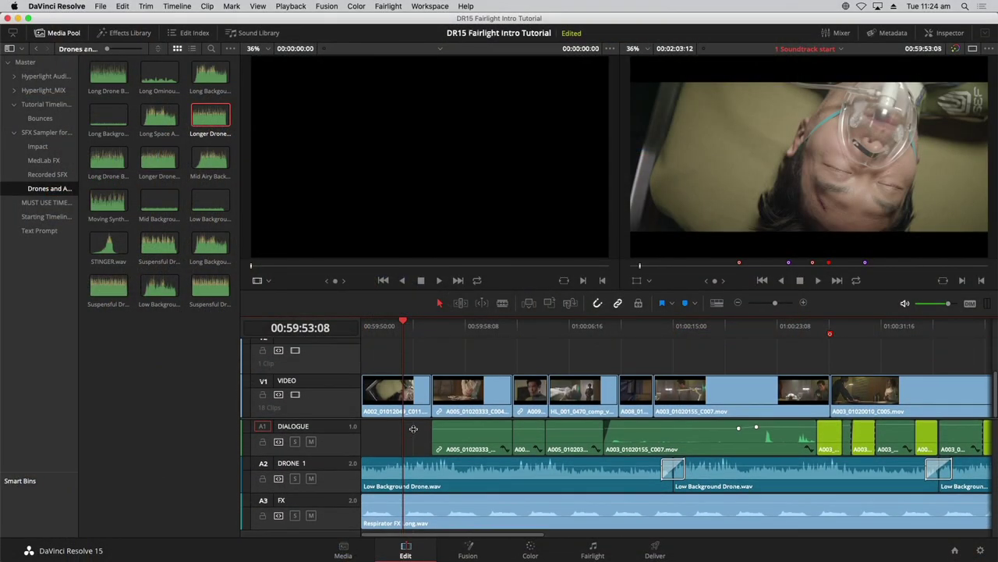
scroll(416, 394, down, 3)
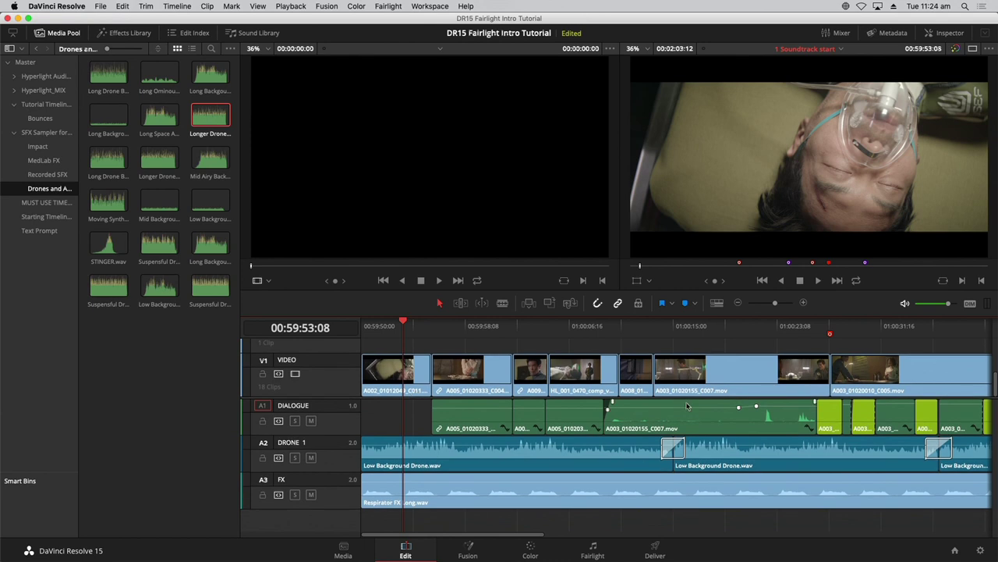
key(super+minus)
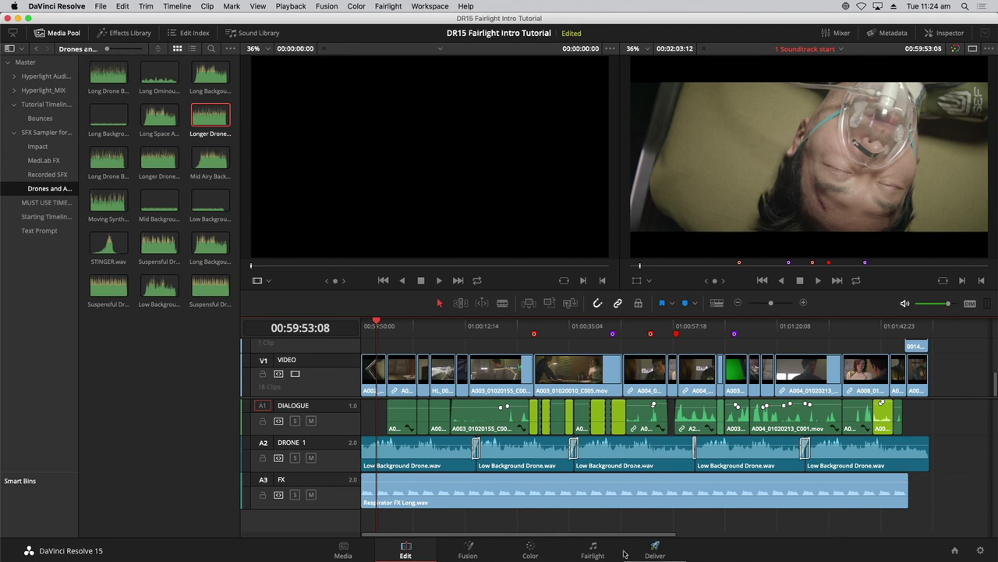
click(593, 547)
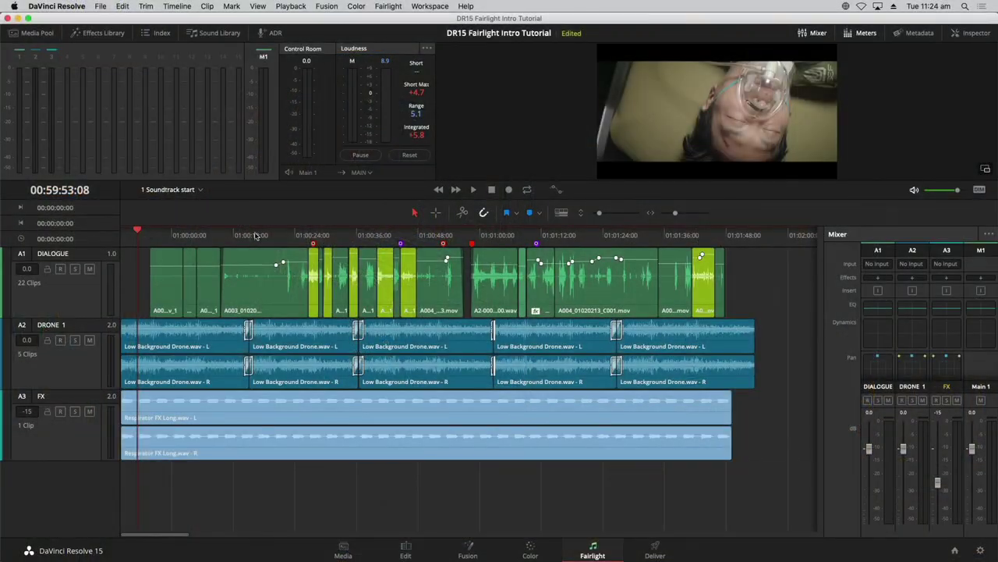
Step: Solo the DRONE 1 track and listen to it from 00:59:52:15 to 01:00:21:16
click(254, 233)
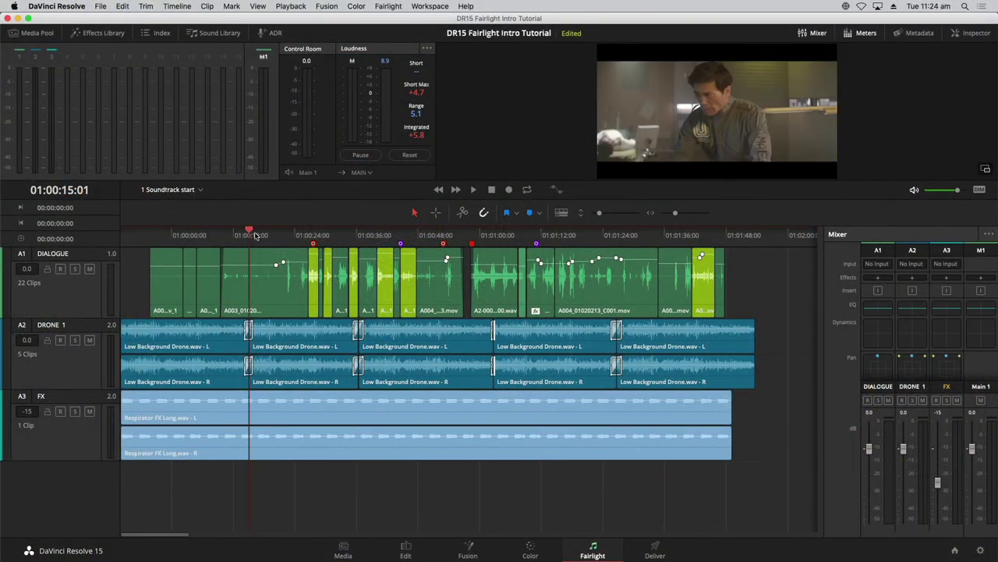
click(134, 234)
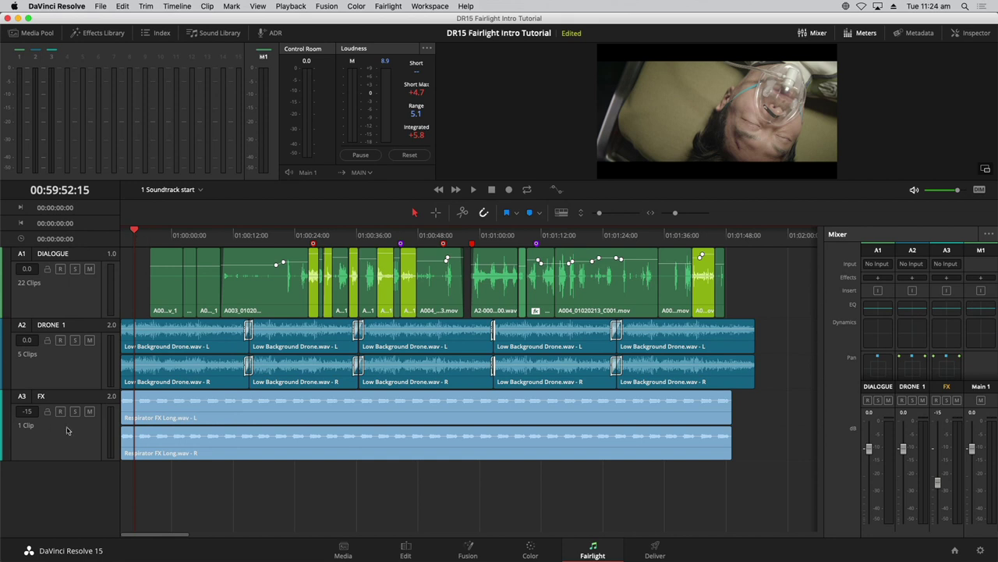
click(94, 369)
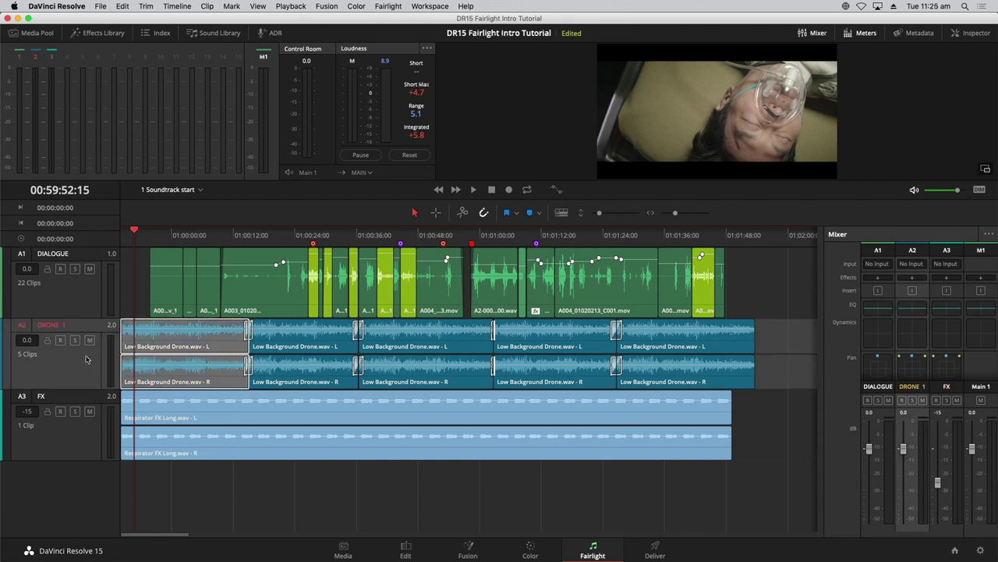
click(78, 365)
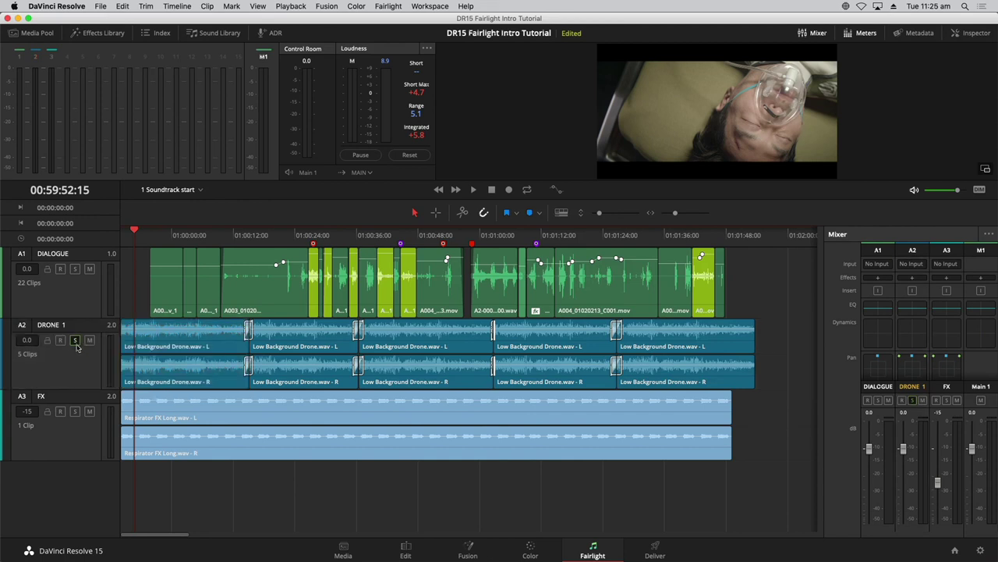
key(space)
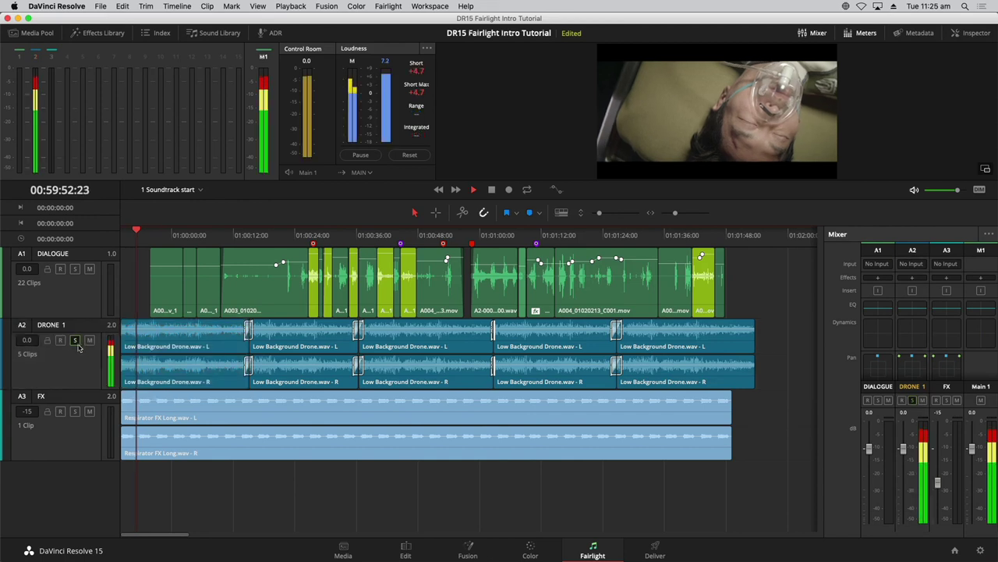
key(space)
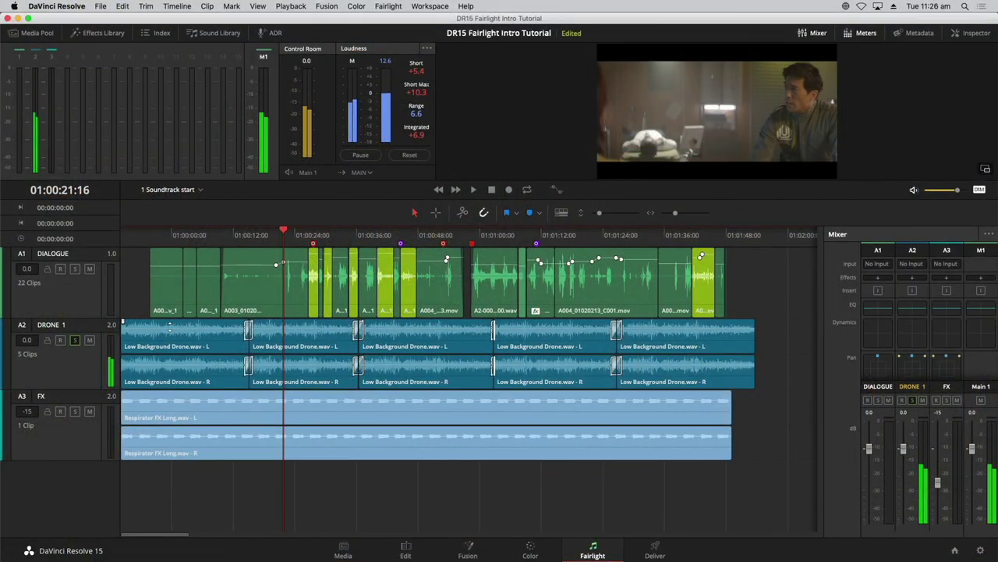
Step: Place the playhead at 00:59:55:15 and adjust the first Low Background Drone.wav clip's volume line on DRONE 1 to -0.90
click(150, 236)
click(161, 330)
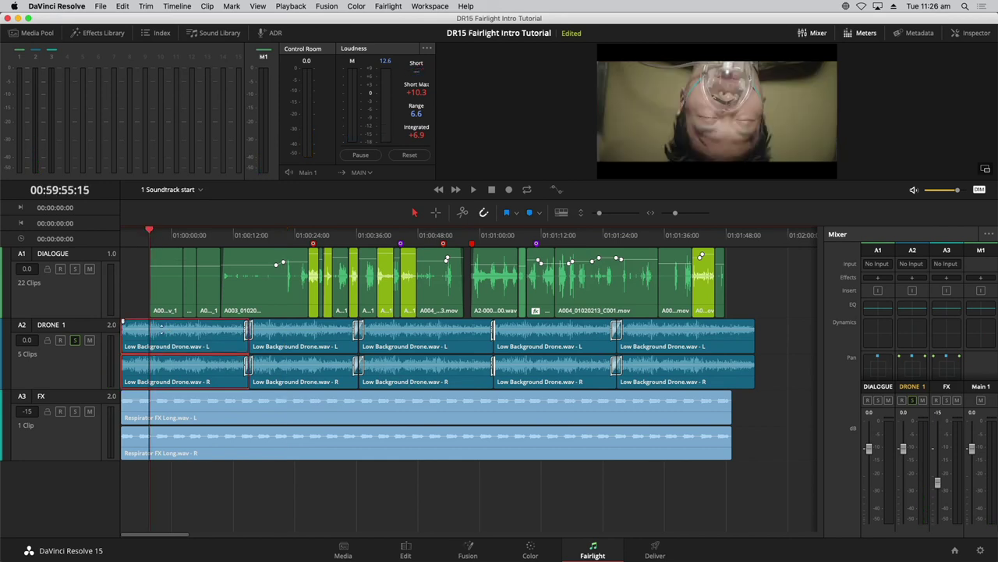
drag(162, 331, 163, 329)
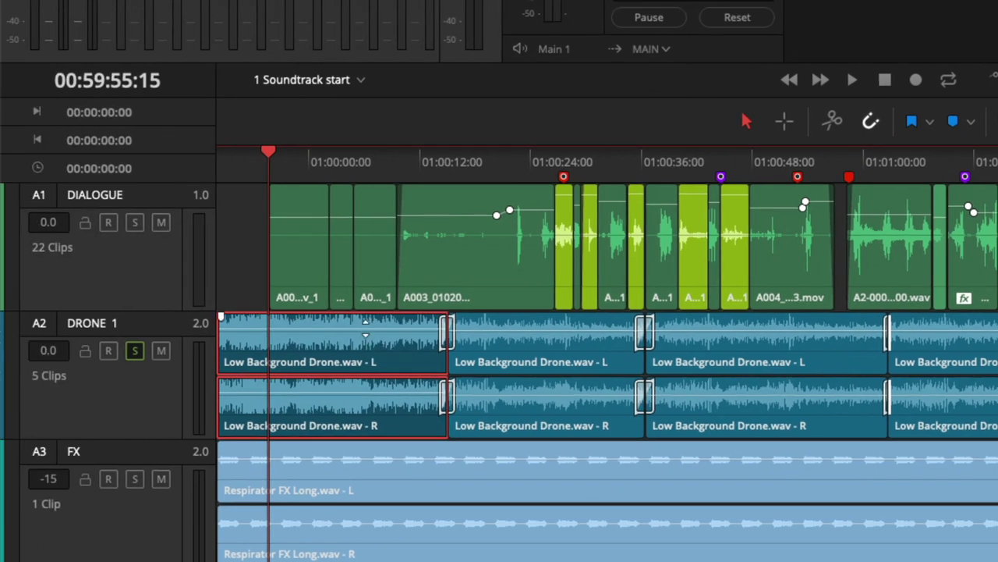
drag(365, 328, 364, 329)
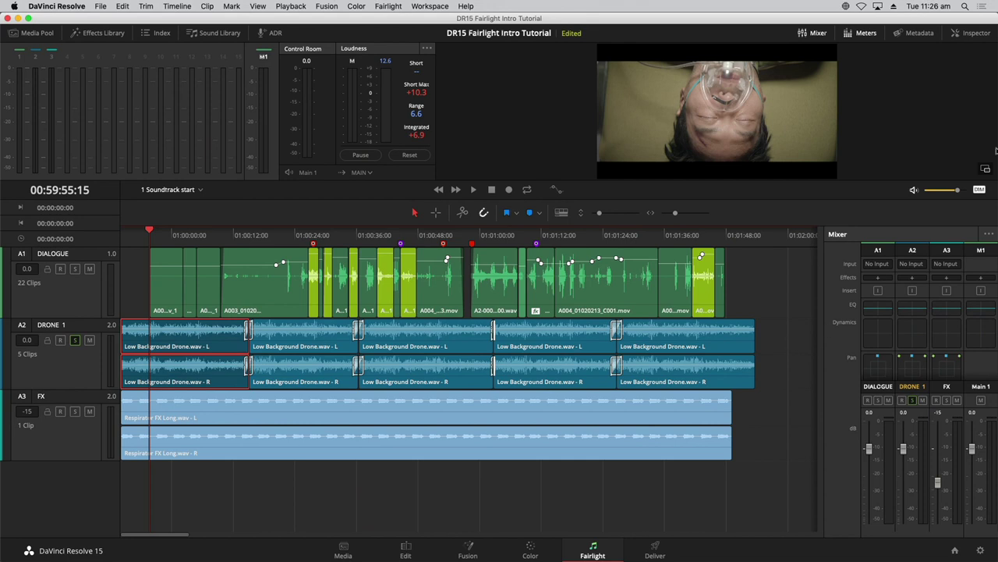
Step: Open the Inspector and compare the settings of the first Low Background Drone.wav clip with those of the DRONE 1 track
click(973, 33)
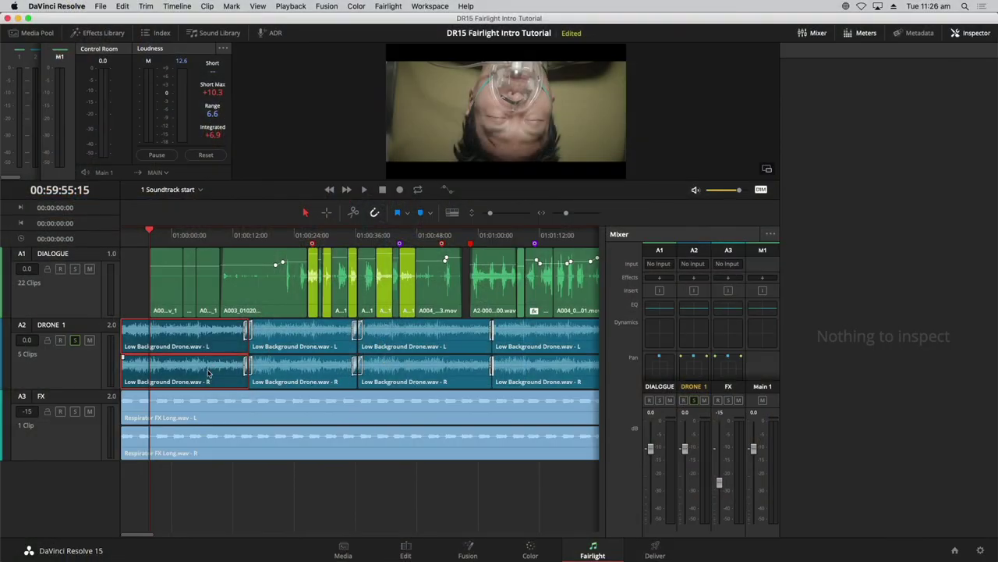
click(208, 374)
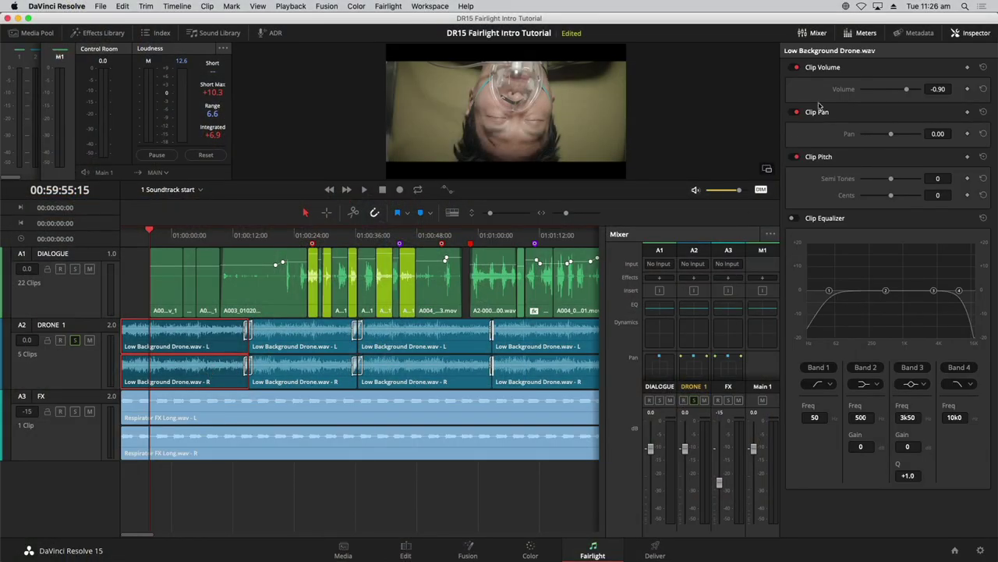
click(81, 379)
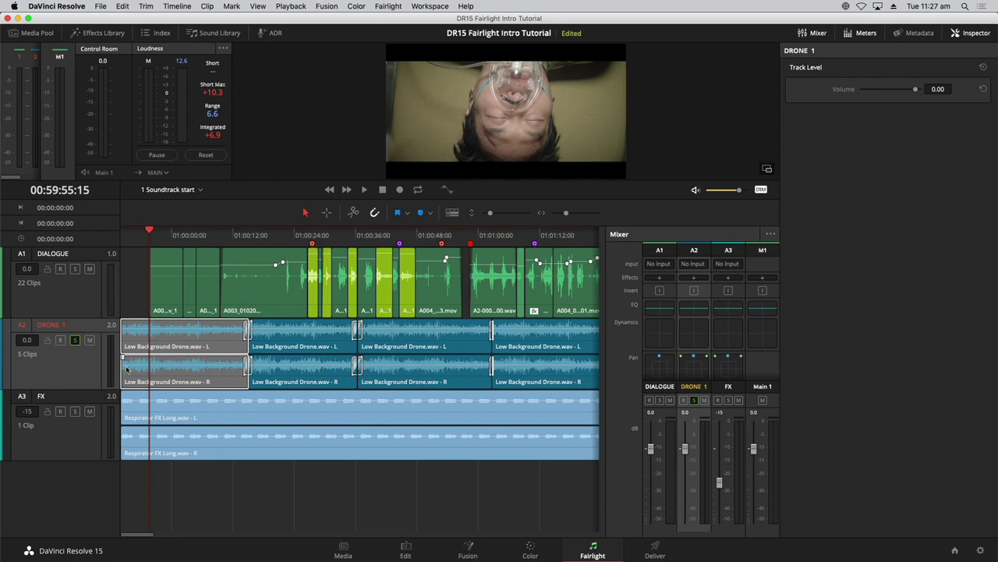
click(163, 373)
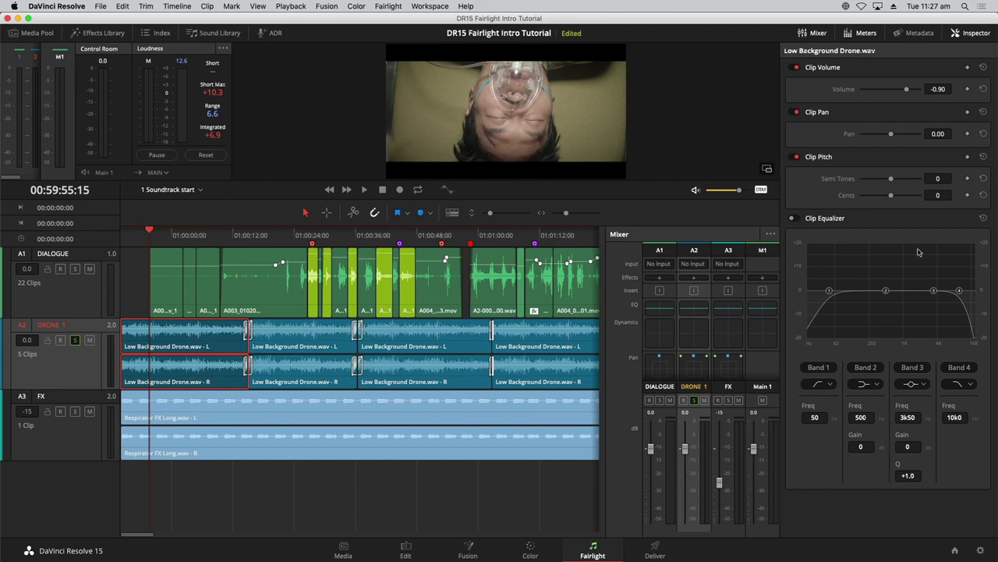
Step: Reset the first drone clip's volume, then try lowering it to -13.30 on the clip and to -15.22 in the Inspector
click(983, 89)
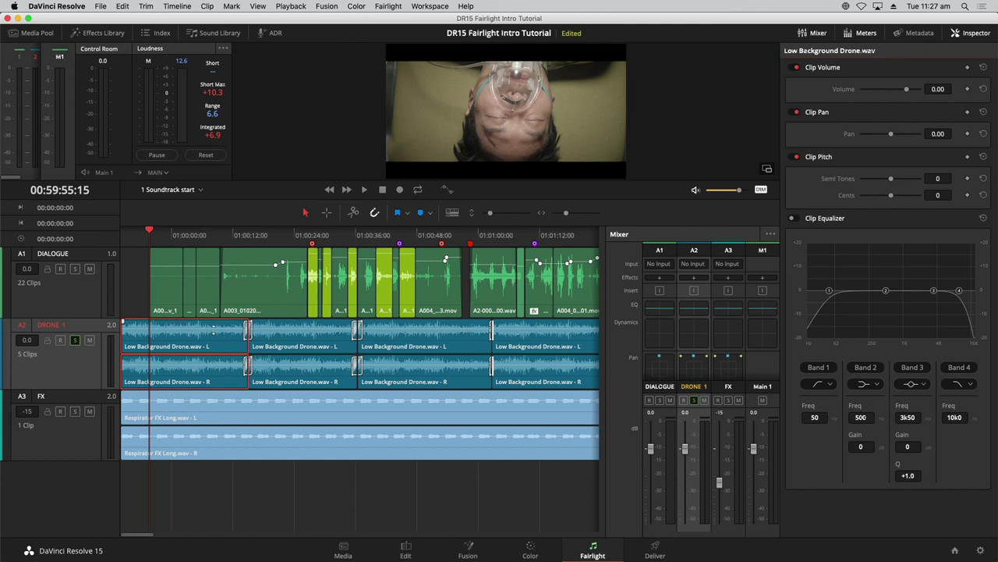
drag(211, 327, 213, 330)
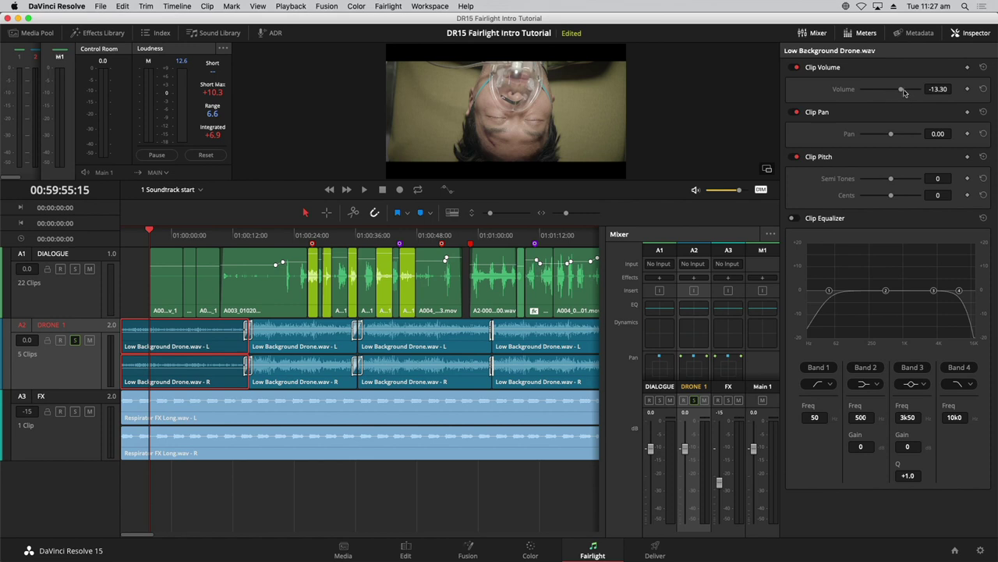
mouse_move(902, 91)
mouse_down()
mouse_move(890, 92)
mouse_move(901, 92)
mouse_up()
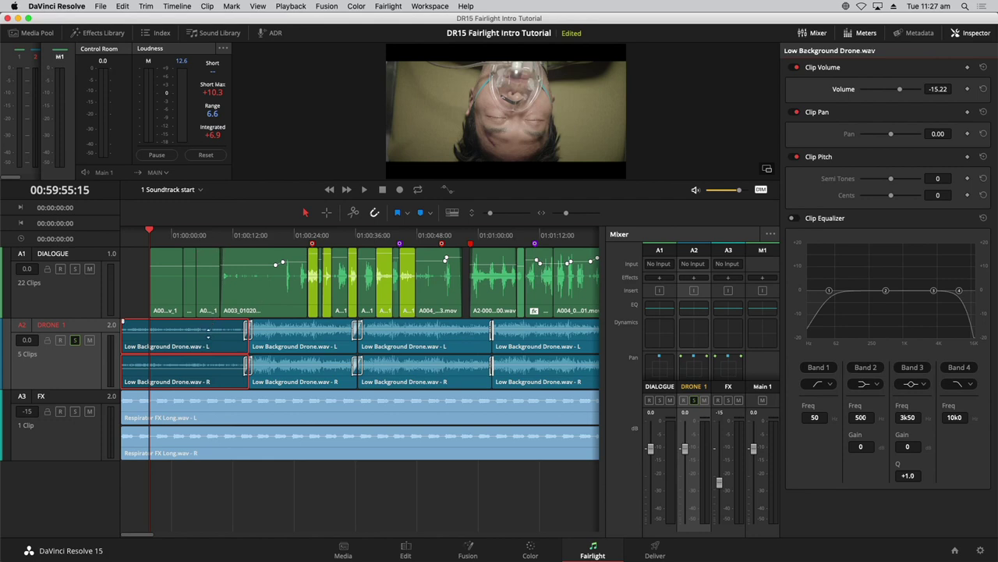
Step: Reset the first drone clip's volume to 0.00, lower it to -13.30, and listen to the track up to 01:00:17:09
double_click(209, 333)
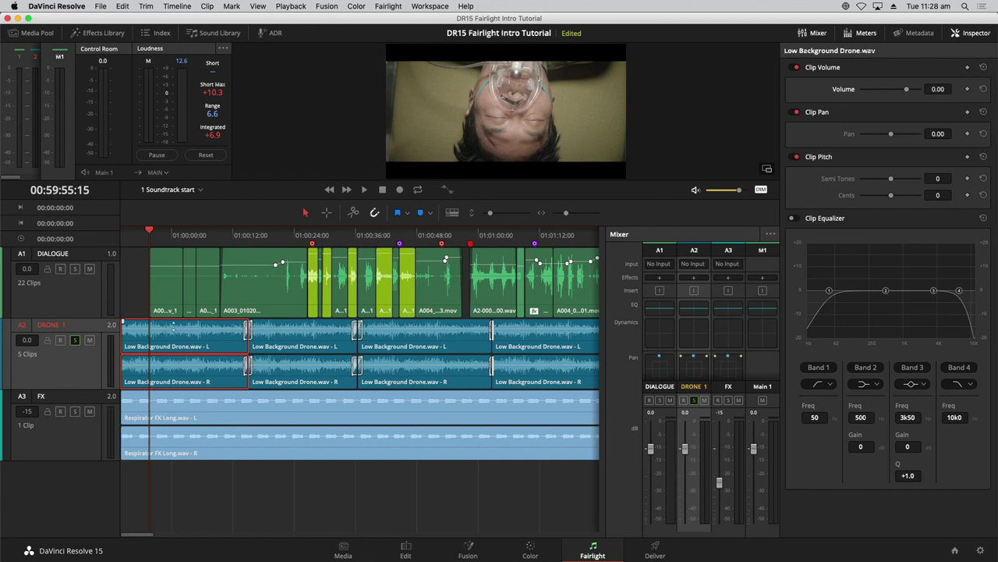
key(space)
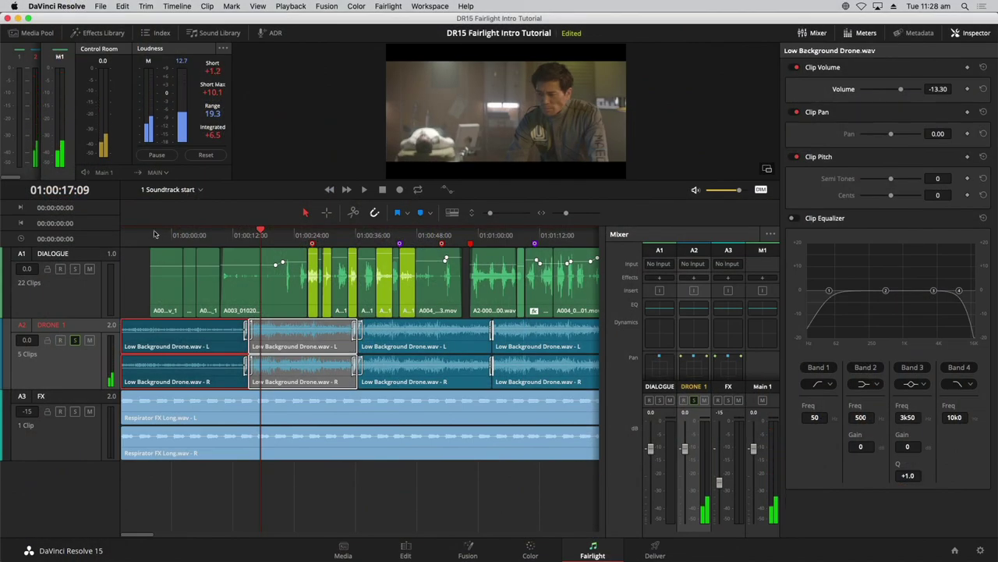
Step: Select the remaining four Low Background Drone.wav clips on DRONE 1 and lower their clip volume together in the Inspector
click(156, 348)
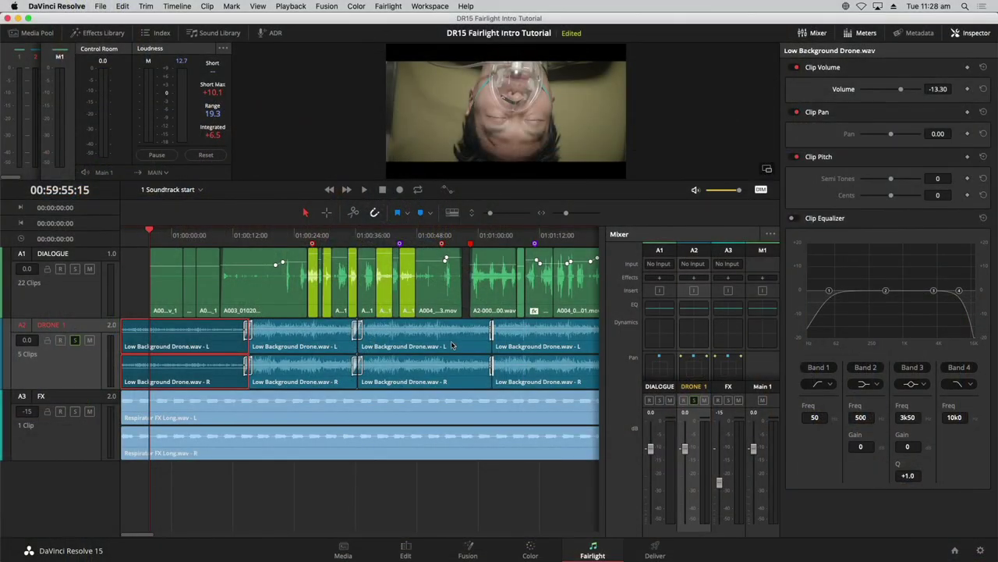
key(super+minus)
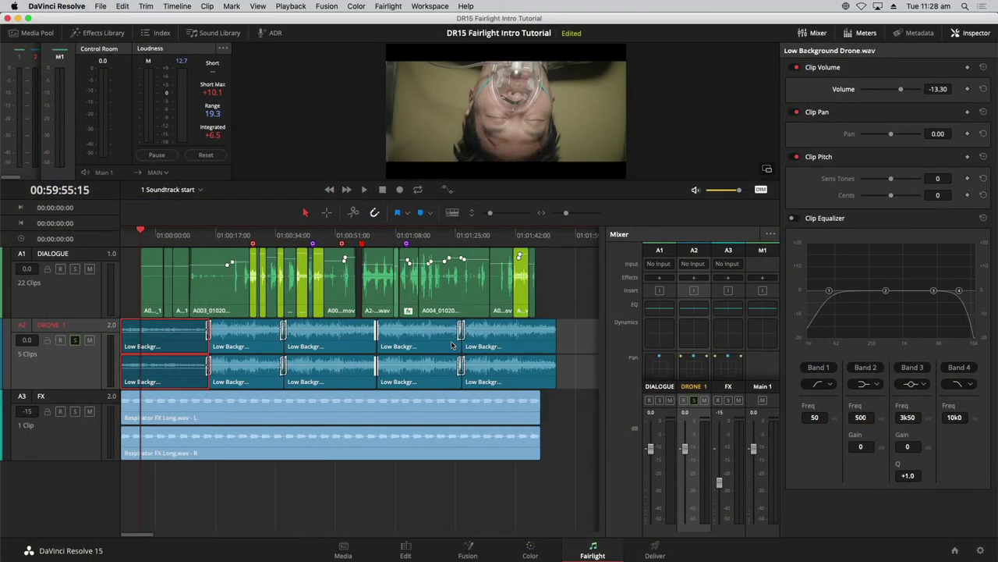
drag(576, 346, 262, 343)
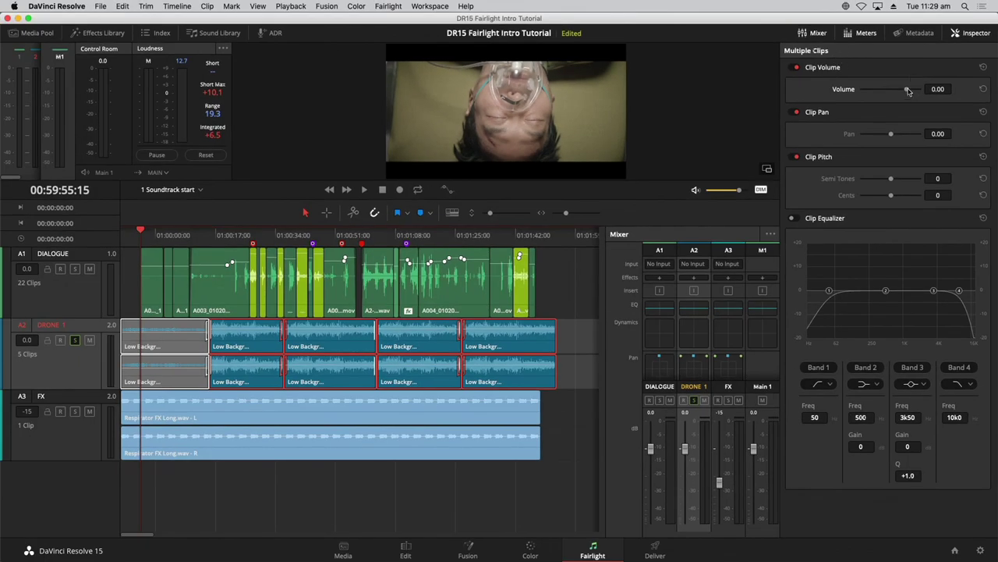
drag(907, 90, 901, 90)
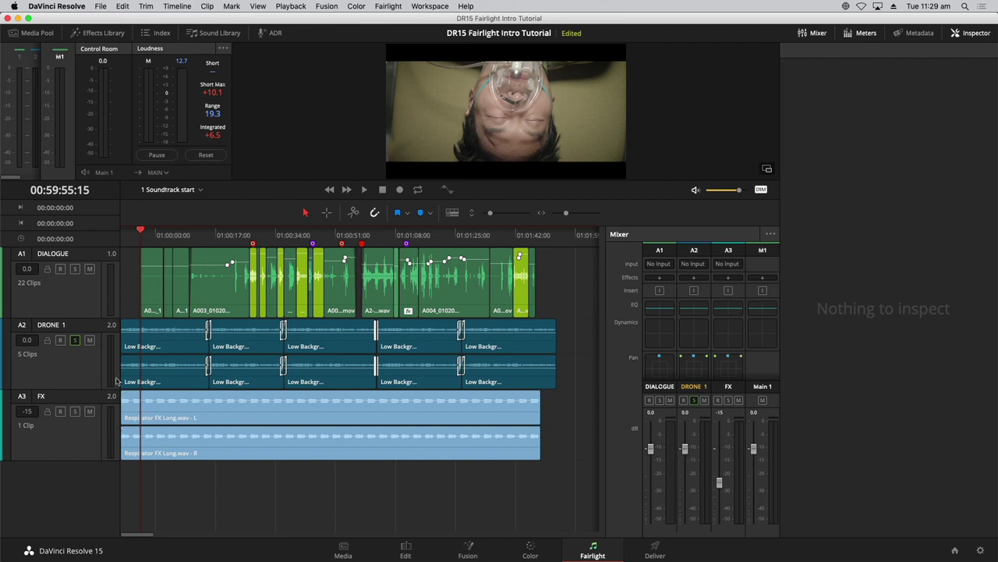
Step: Unsolo DRONE 1, select the FX track and its Respirator clip, and reset the FX mixer fader to 0.0
click(74, 341)
click(89, 448)
click(173, 400)
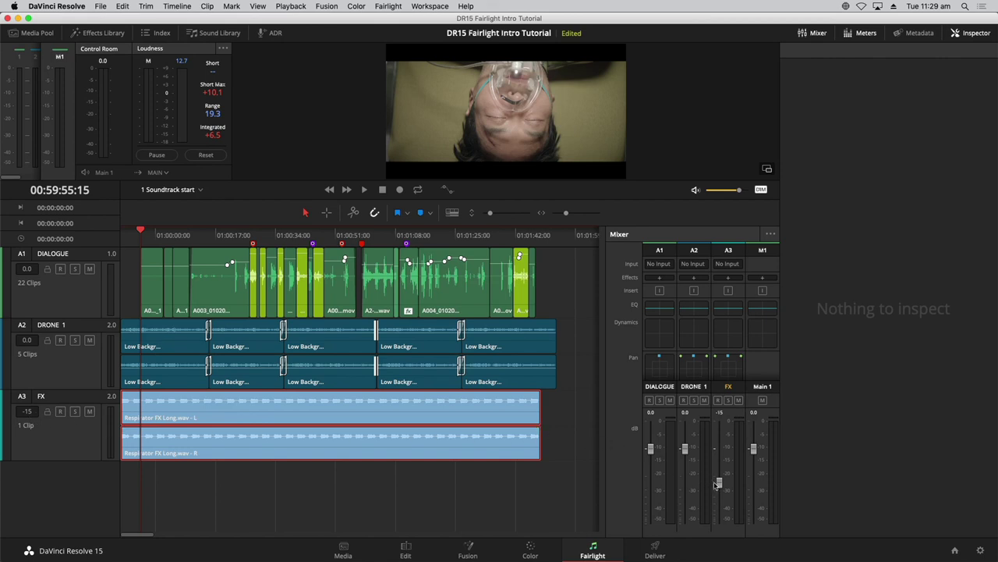
drag(717, 484, 721, 483)
double_click(720, 481)
Step: Turn off the monitor dim and listen to the full mix up to 01:00:04:03
key(space)
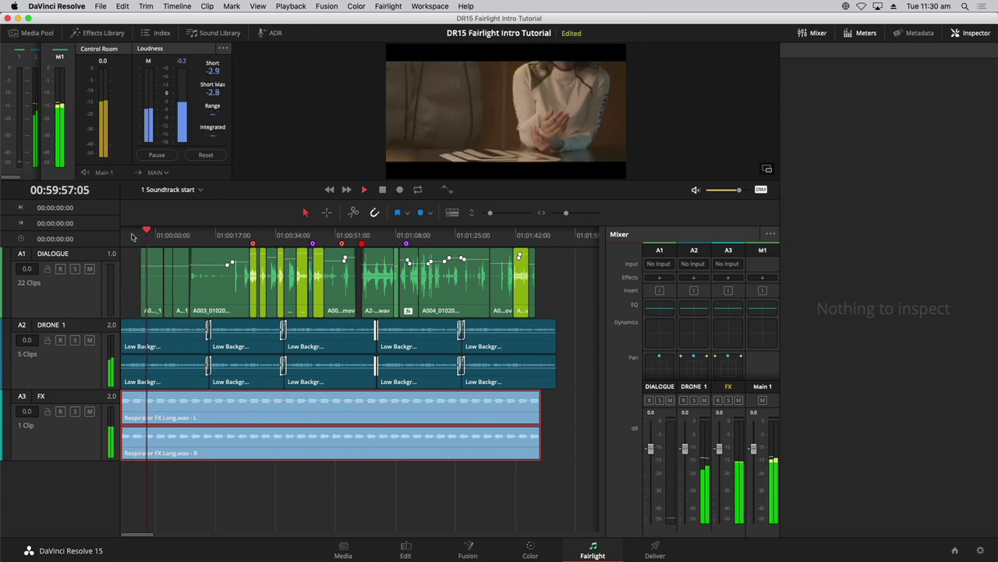
click(761, 189)
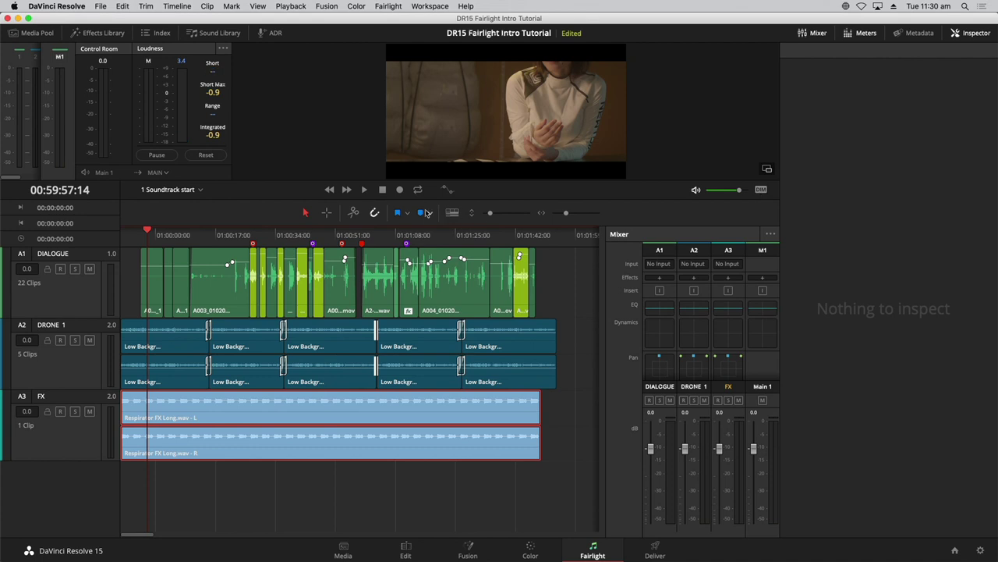
key(space)
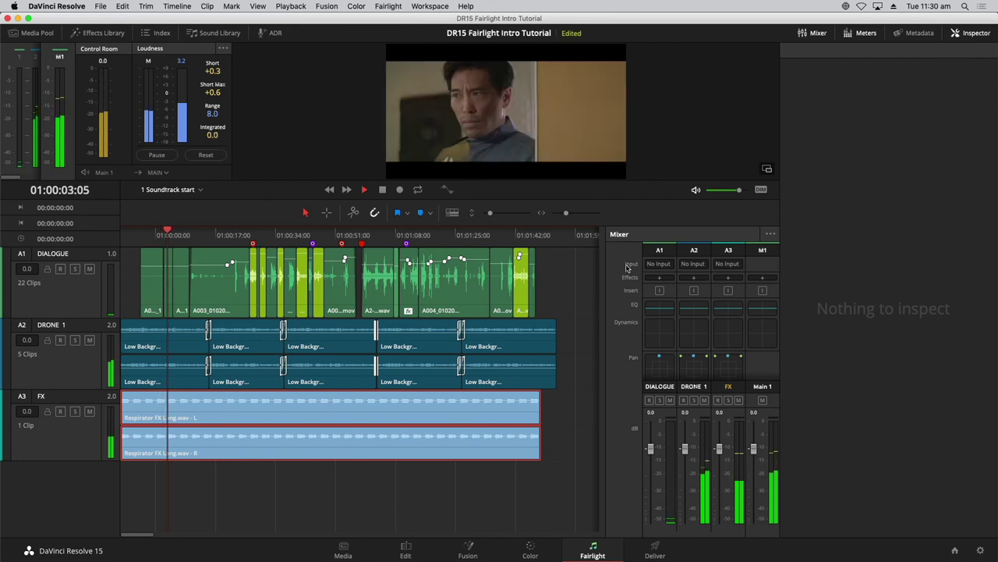
key(space)
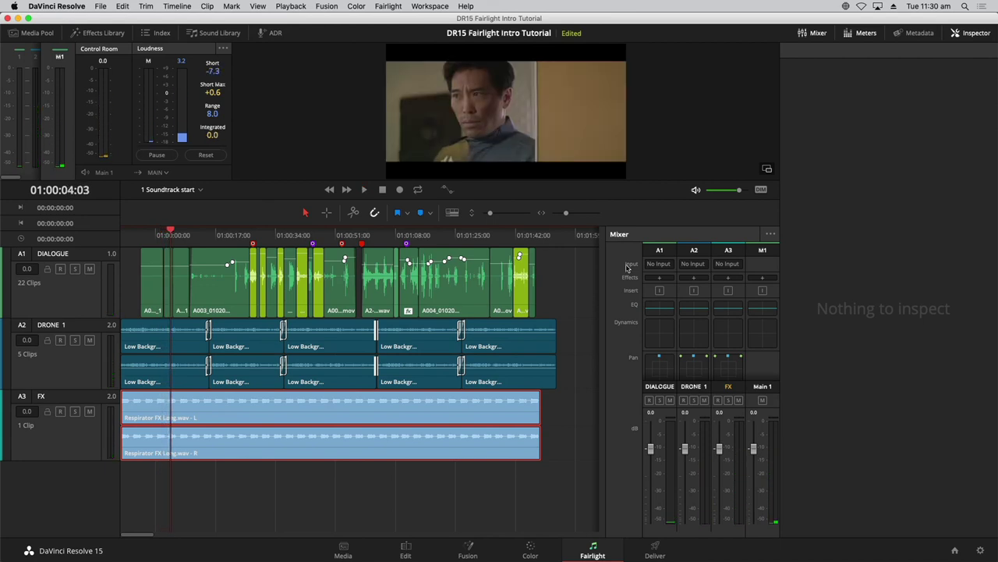
Step: Listen to the mix from 00:59:50:00 up to 00:59:55:13, and switch the monitor dim on and off again
click(129, 241)
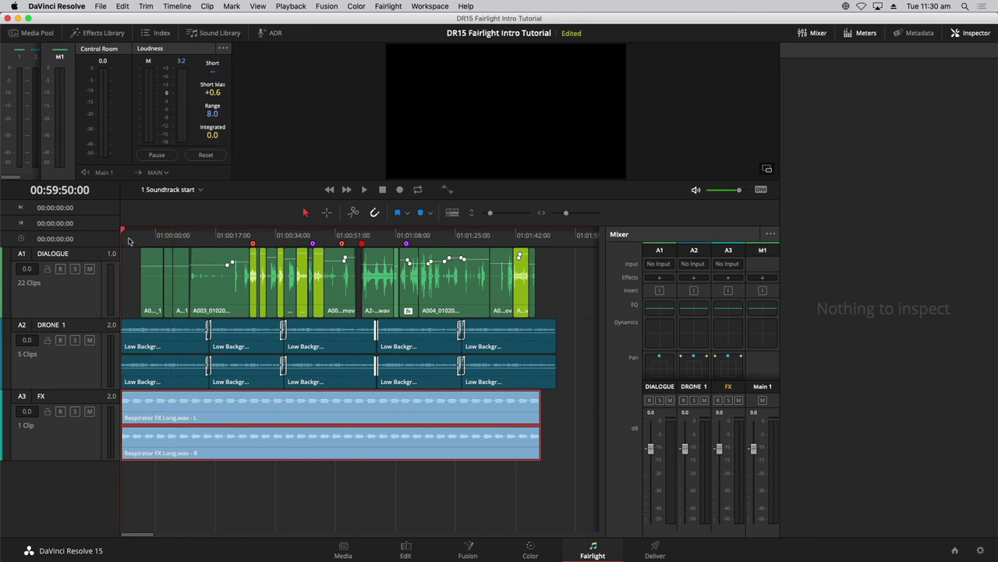
key(space)
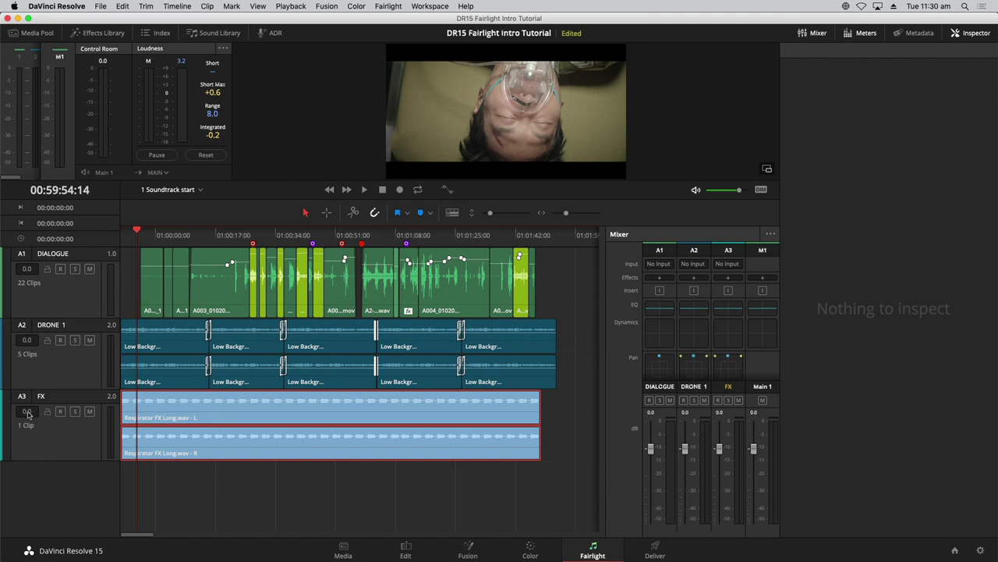
key(space)
key(space)
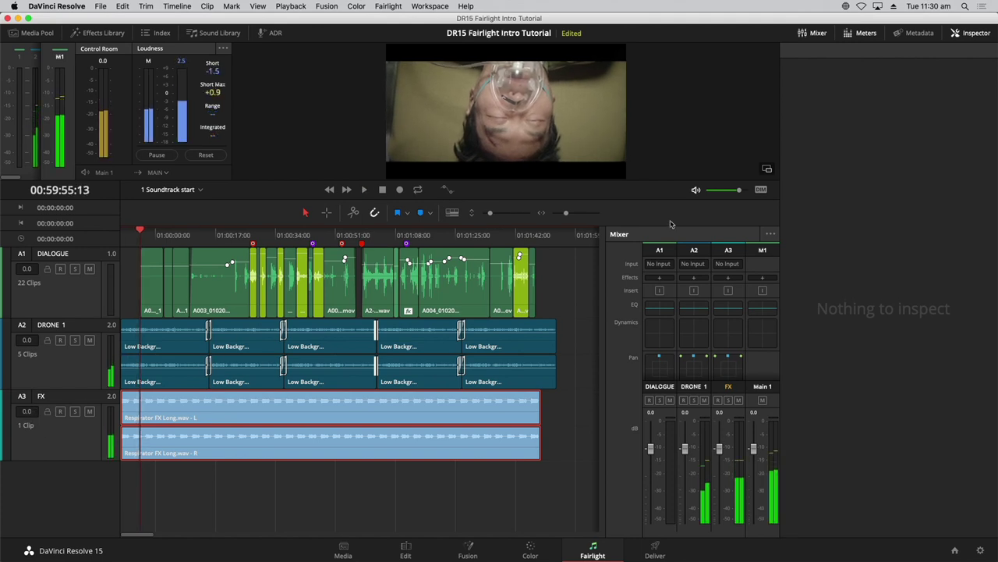
click(761, 189)
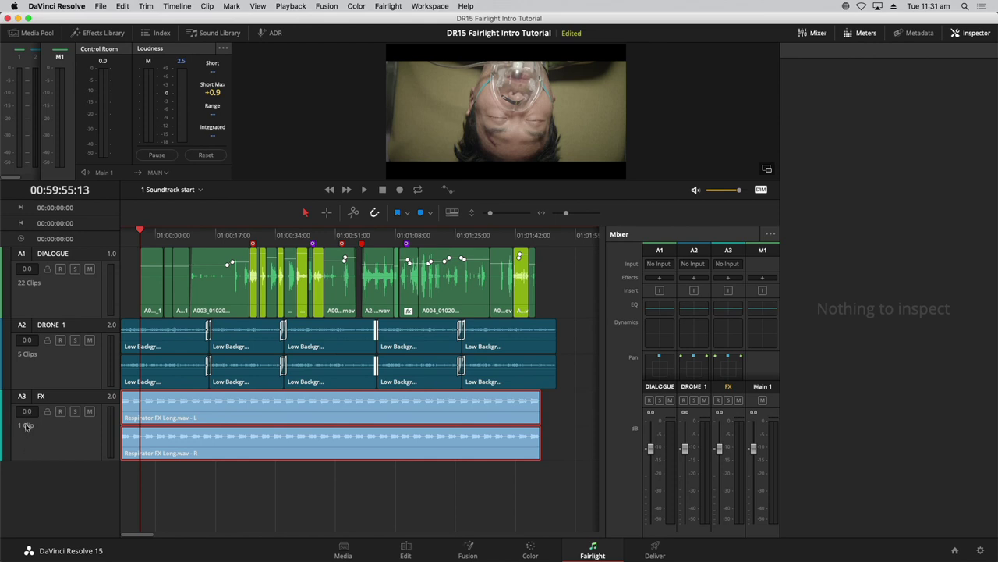
click(761, 189)
Step: Play the timeline from its start and lower the FX track level to -17, then fine-tune it to -18
key(Home)
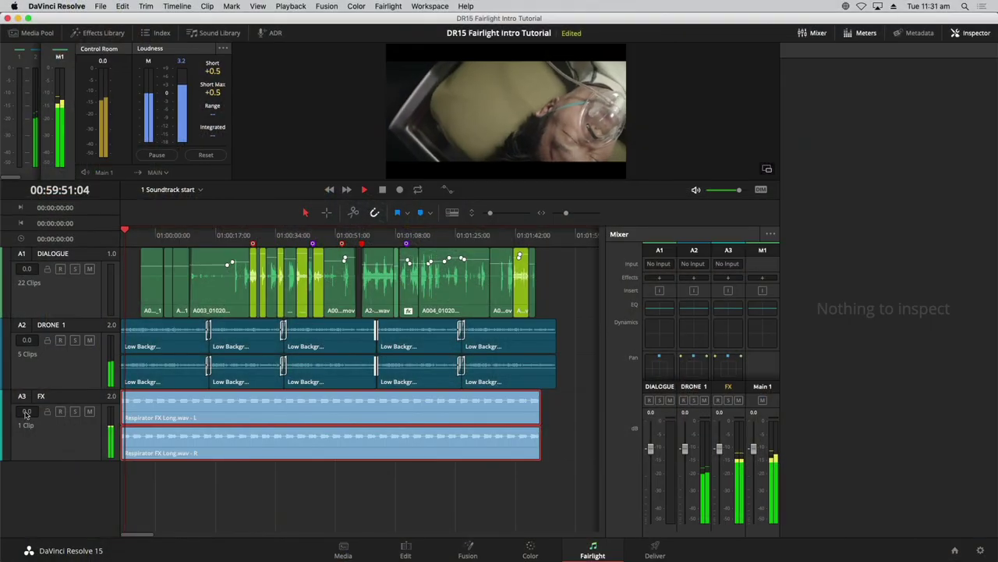
drag(26, 418, 27, 479)
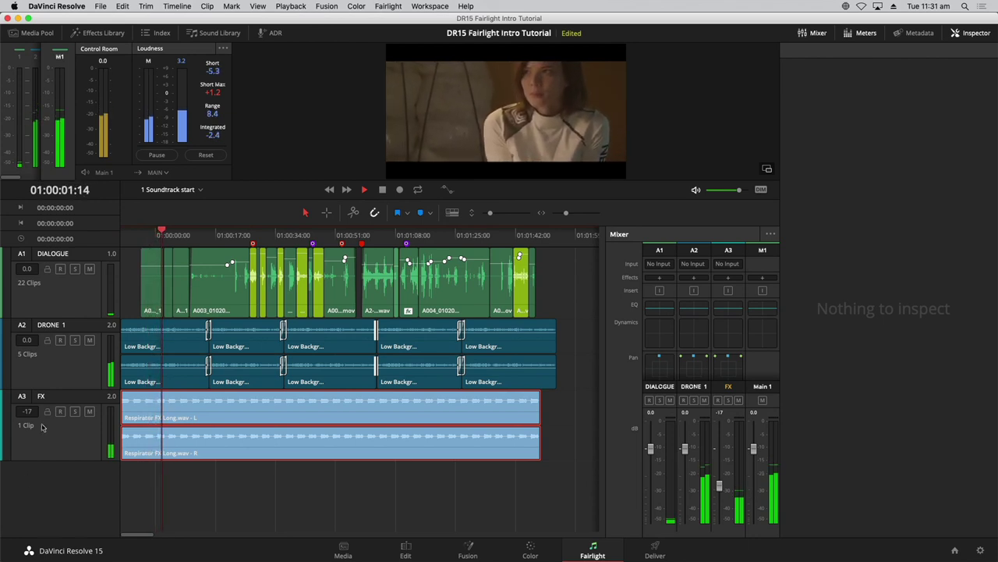
key(space)
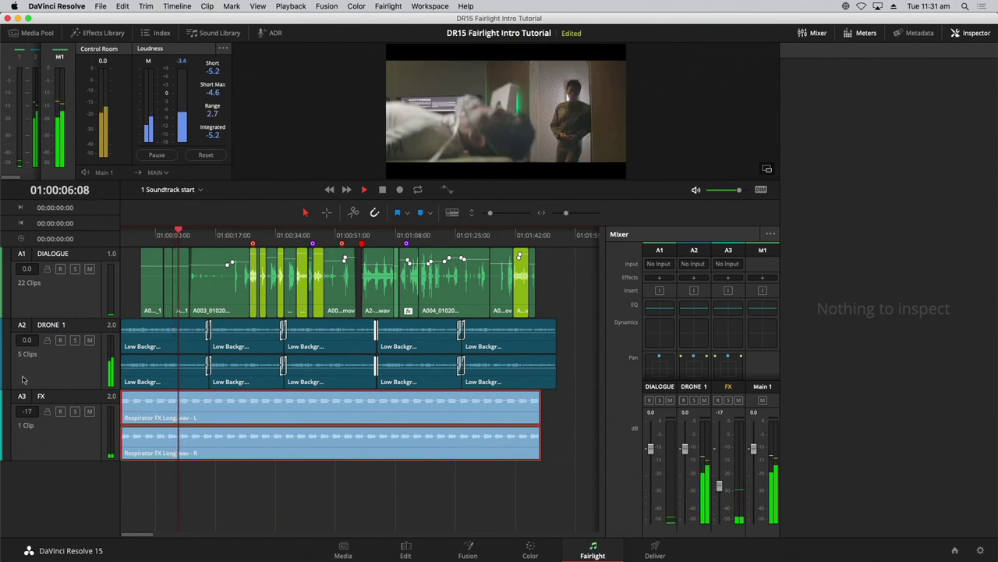
drag(27, 411, 27, 417)
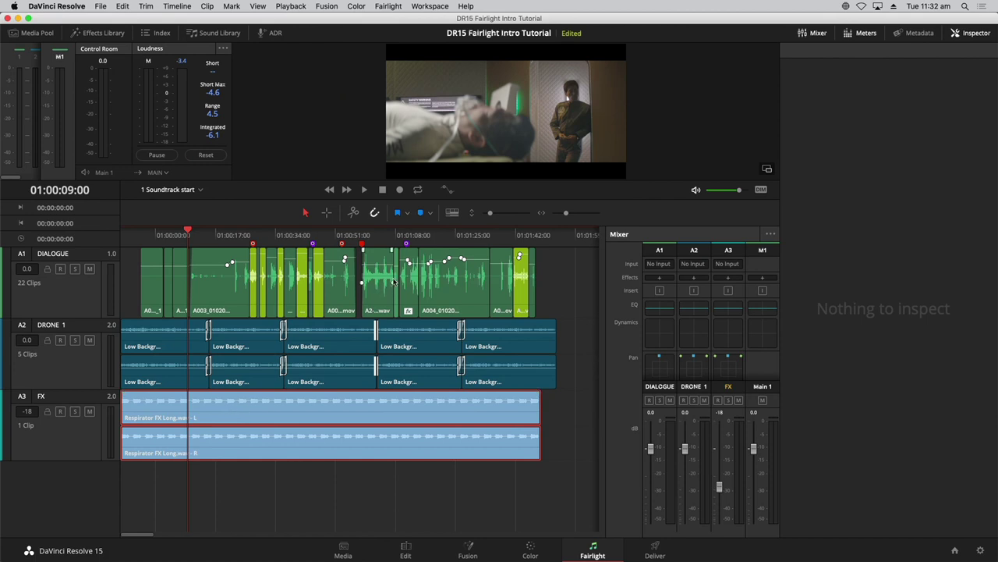
Step: Display the video tracks in the timeline and place the playhead at 01:00:12:13
click(452, 213)
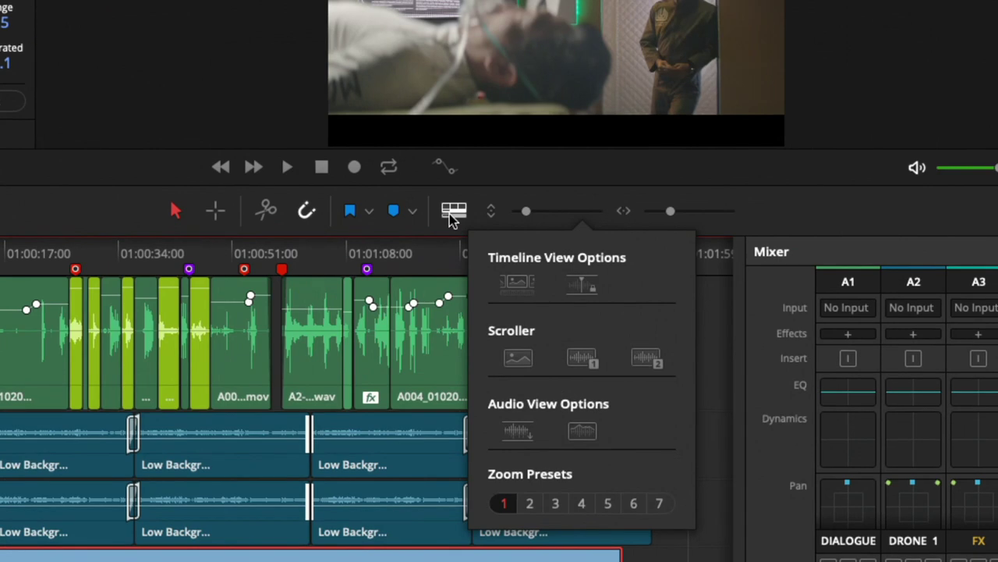
click(527, 290)
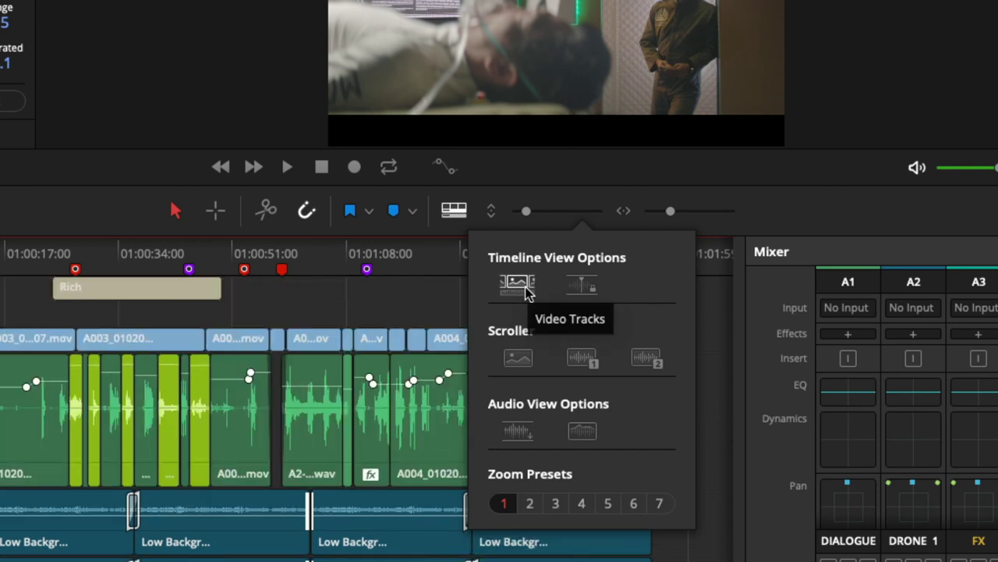
click(425, 249)
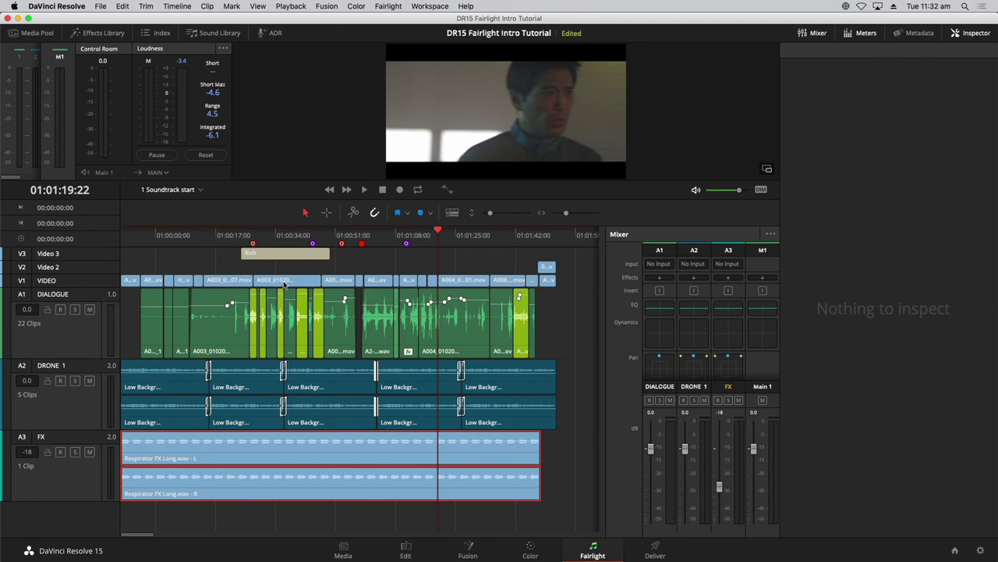
click(198, 235)
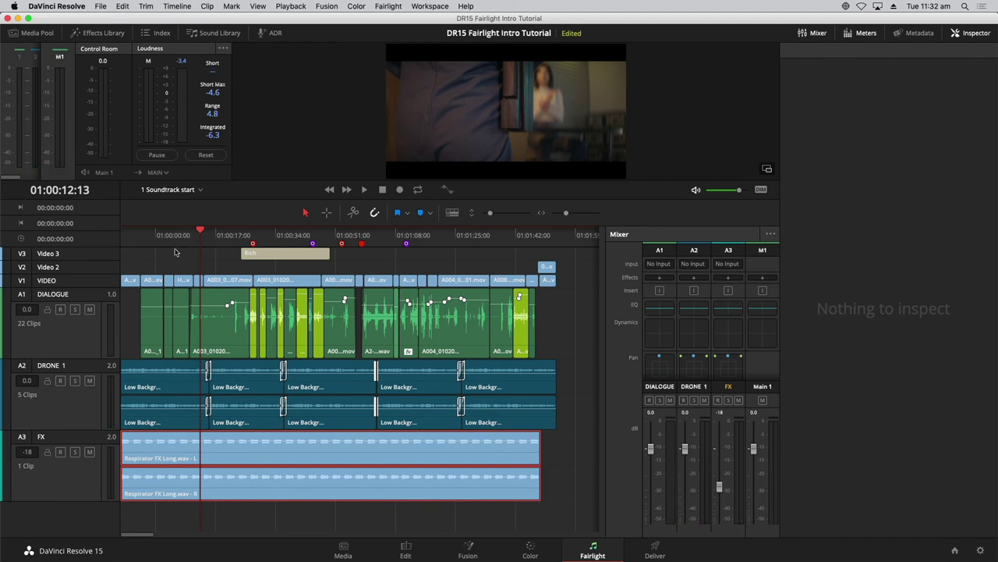
Step: Shrink all audio tracks to minimum height, deselect the FX clip, and enlarge only the FX track to show its waveform
scroll(175, 252, up, 5)
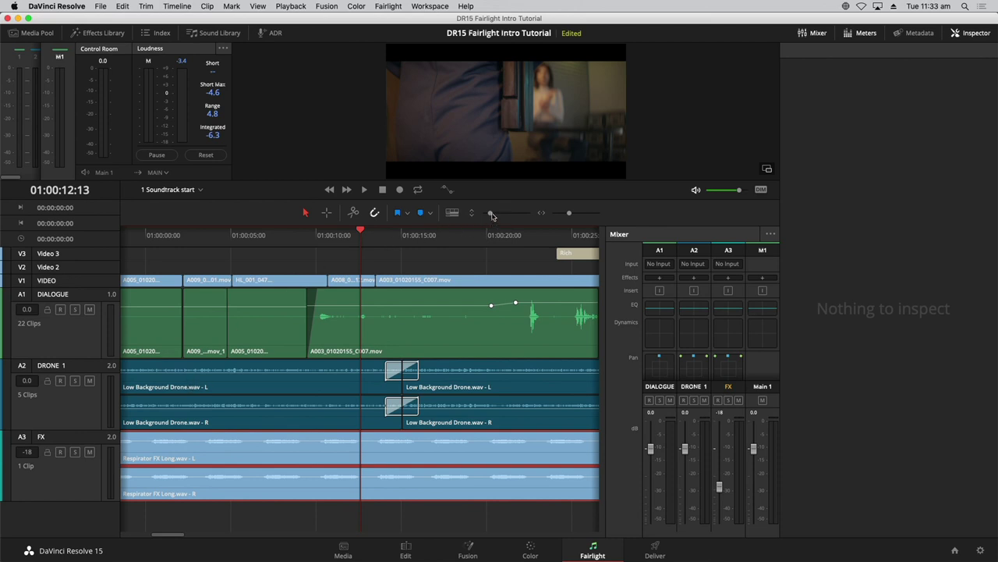
drag(491, 214, 483, 216)
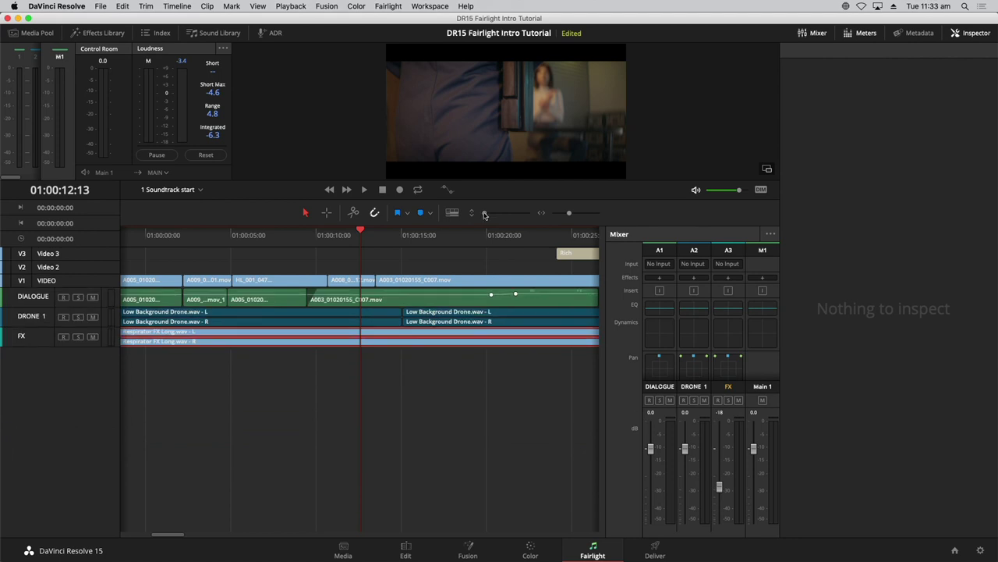
click(105, 411)
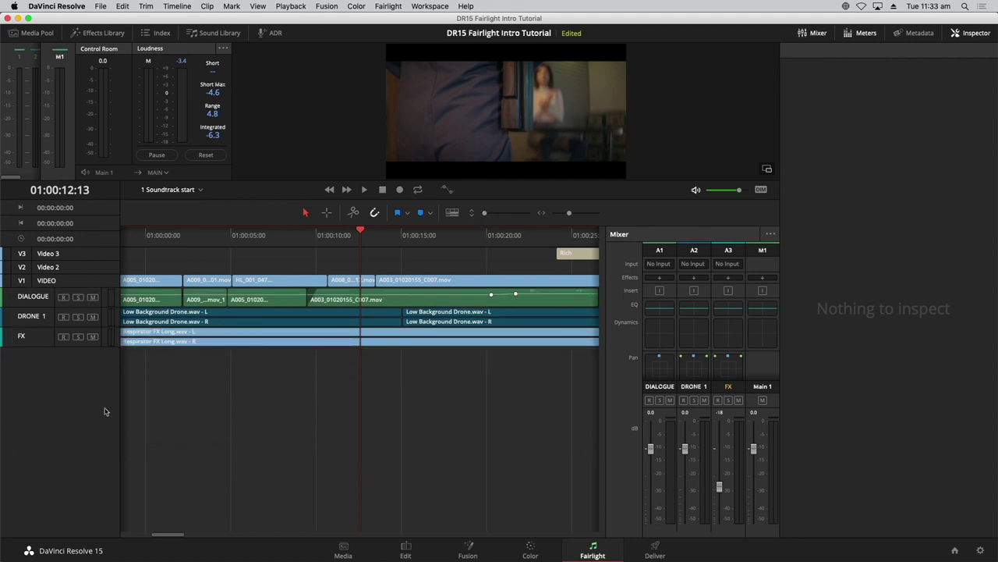
drag(37, 345, 45, 447)
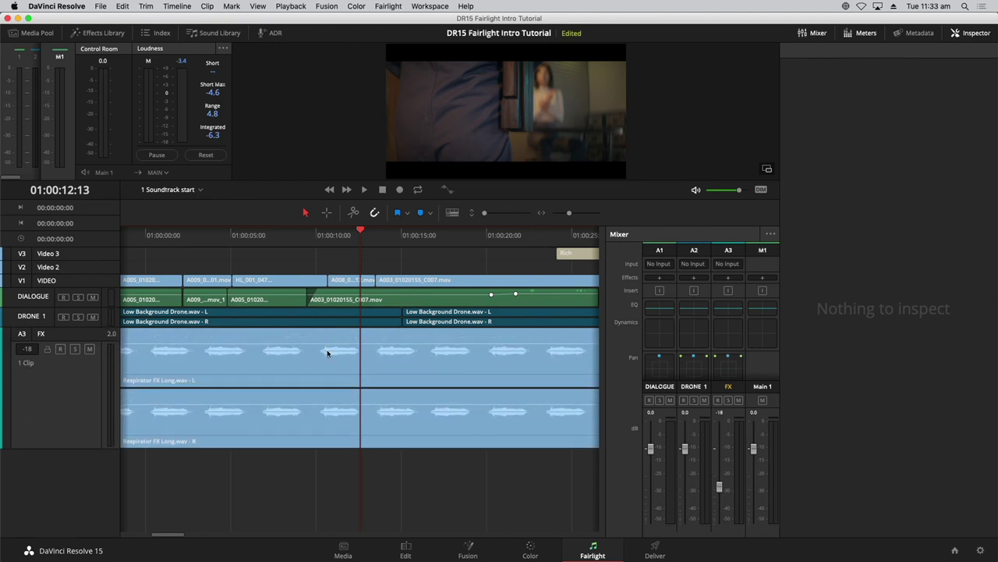
Step: Listen to the respirator sound around the shot change near 01:00:10:15, stopping at 01:00:14:16
click(322, 242)
key(space)
key(space)
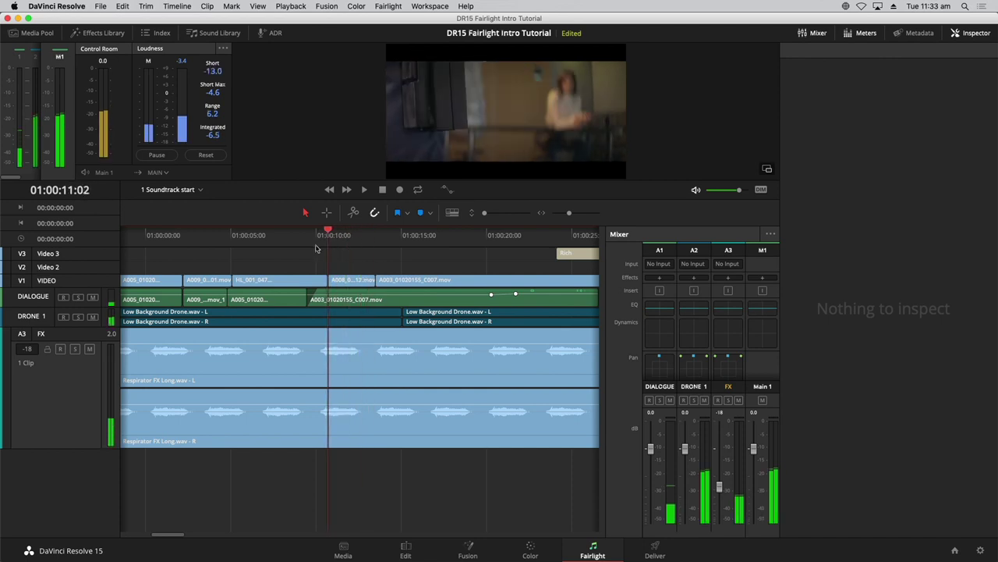
drag(316, 248, 298, 248)
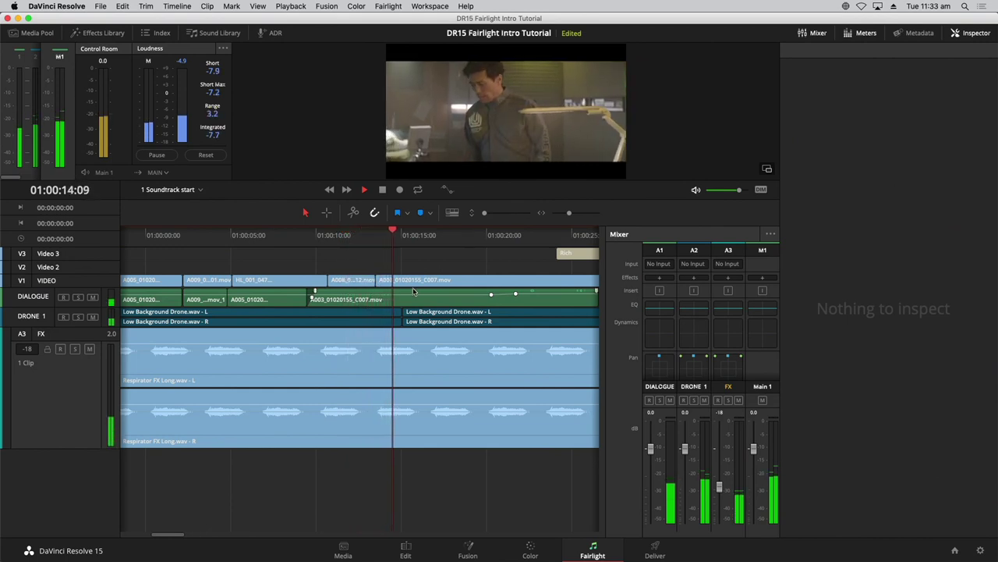
key(space)
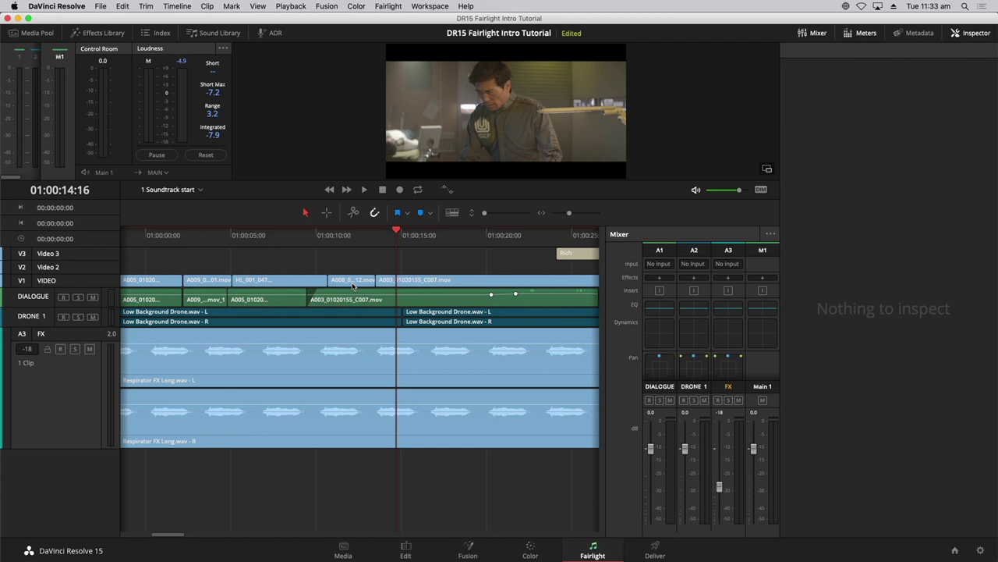
Step: Place the playhead at 01:00:10:15 and add volume keyframes to Respirator FX Long.wav at about 01:00:10:00 and 01:00:13:02
click(327, 240)
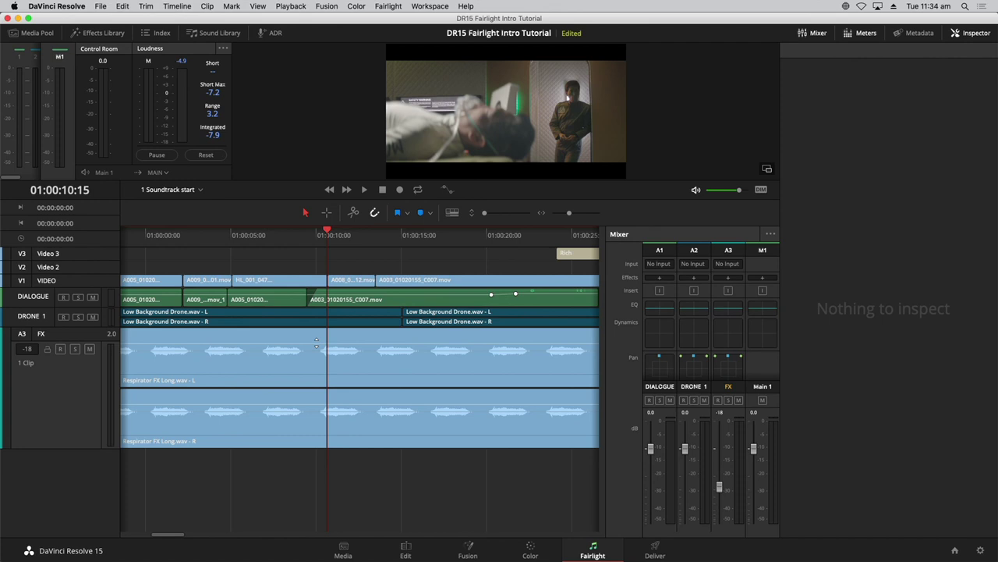
click(316, 343)
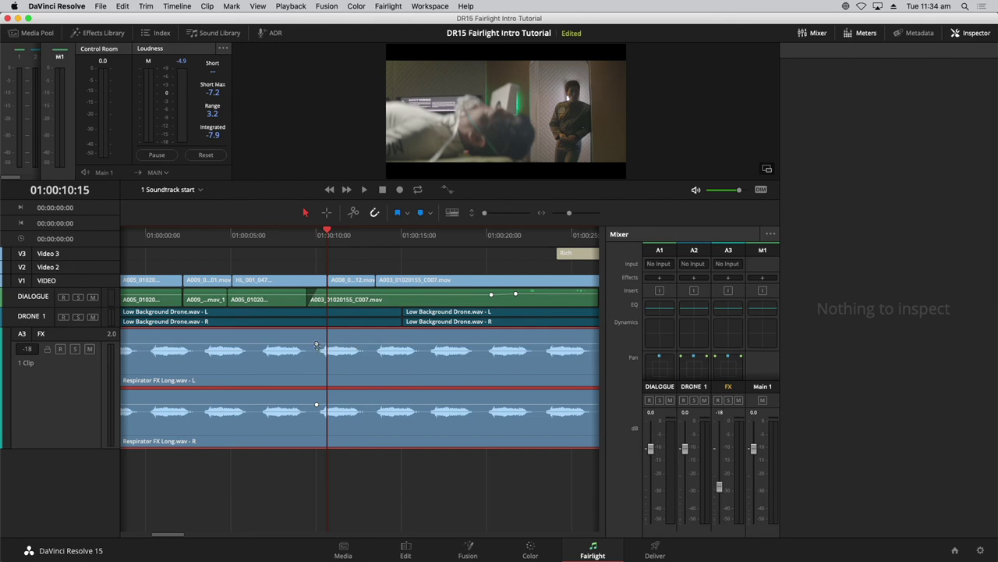
click(368, 343)
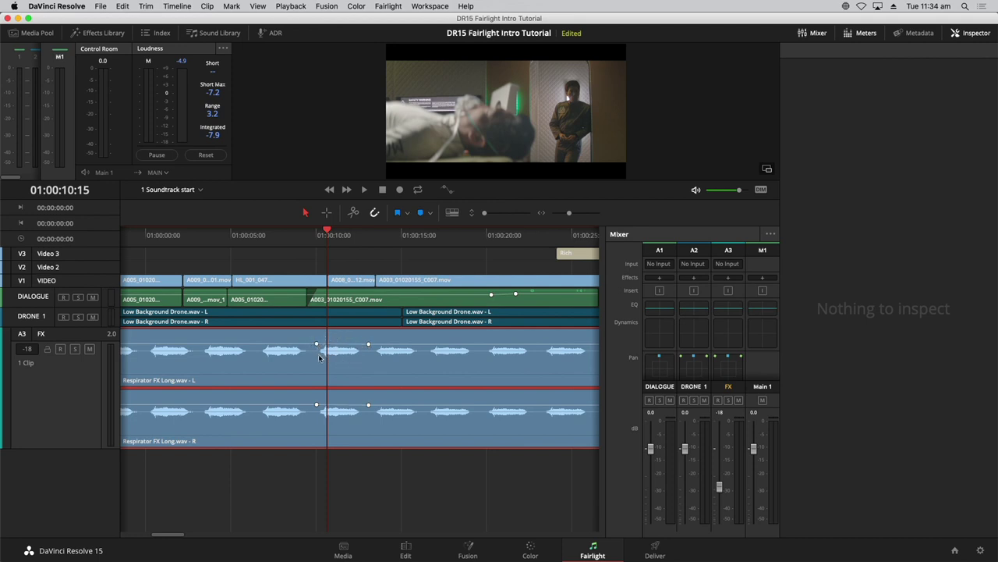
Step: Listen from 01:00:10:15 to 01:00:13:23 and lower the Respirator clip's volume line from the second keyframe onward
key(space)
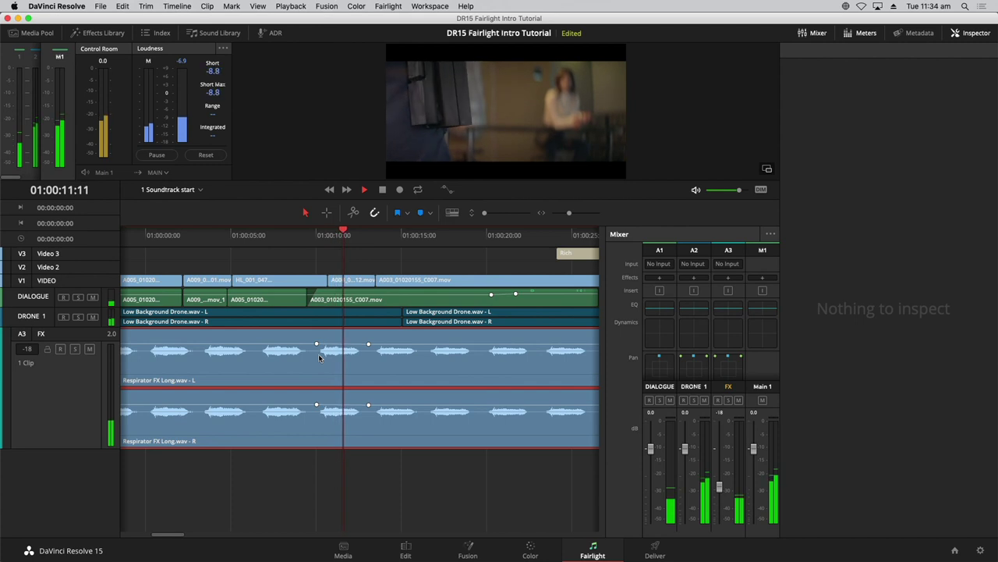
key(space)
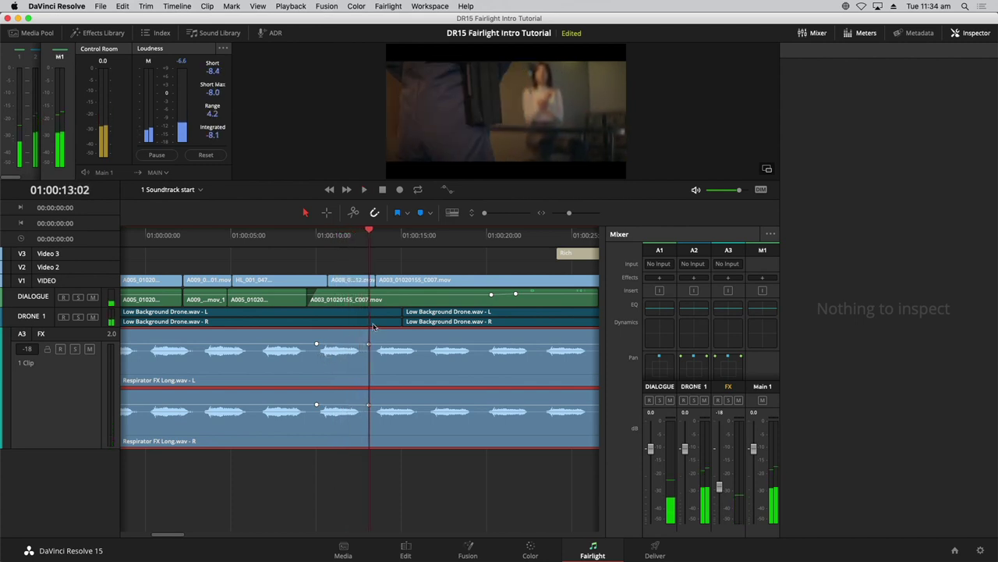
key(space)
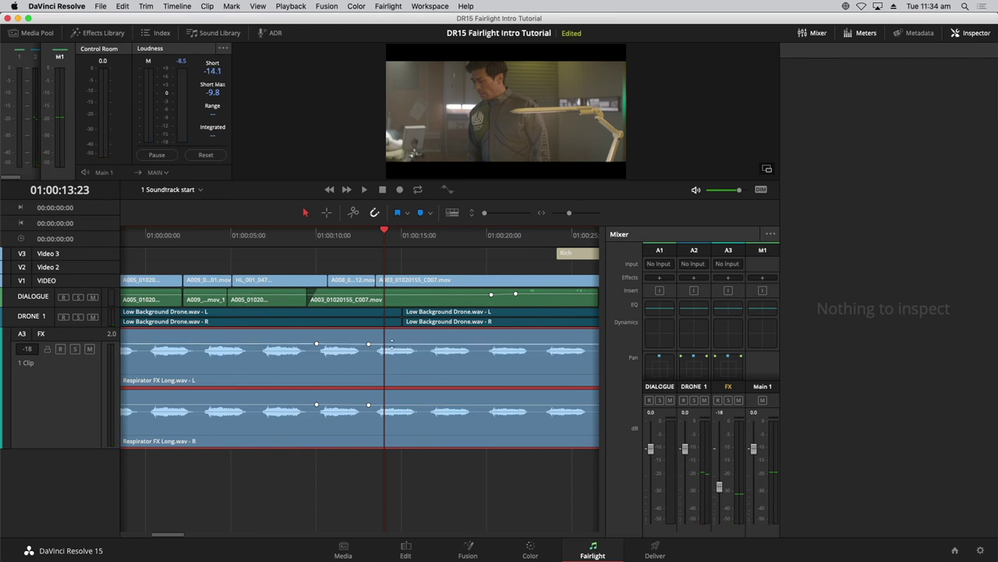
alt+click(393, 344)
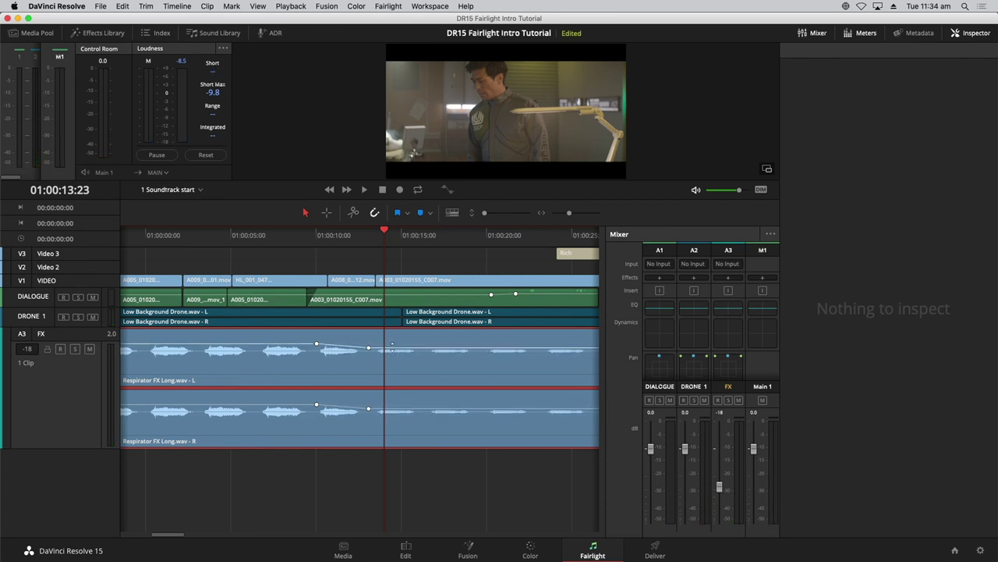
Step: Fine-tune the Respirator clip's volume after the second keyframe to -9.20, listen to the passage, and select the clip
drag(392, 342, 393, 344)
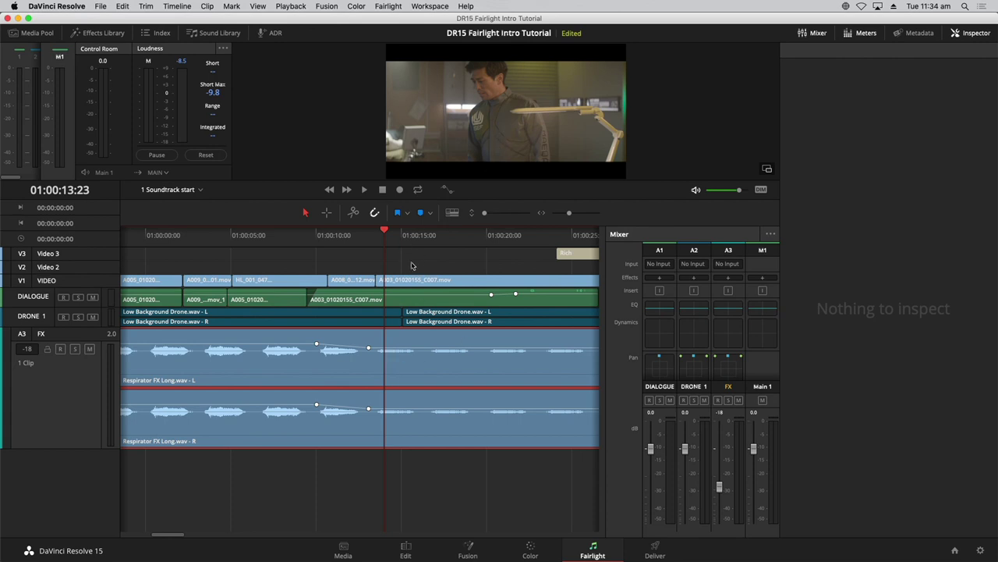
key(space)
key(space)
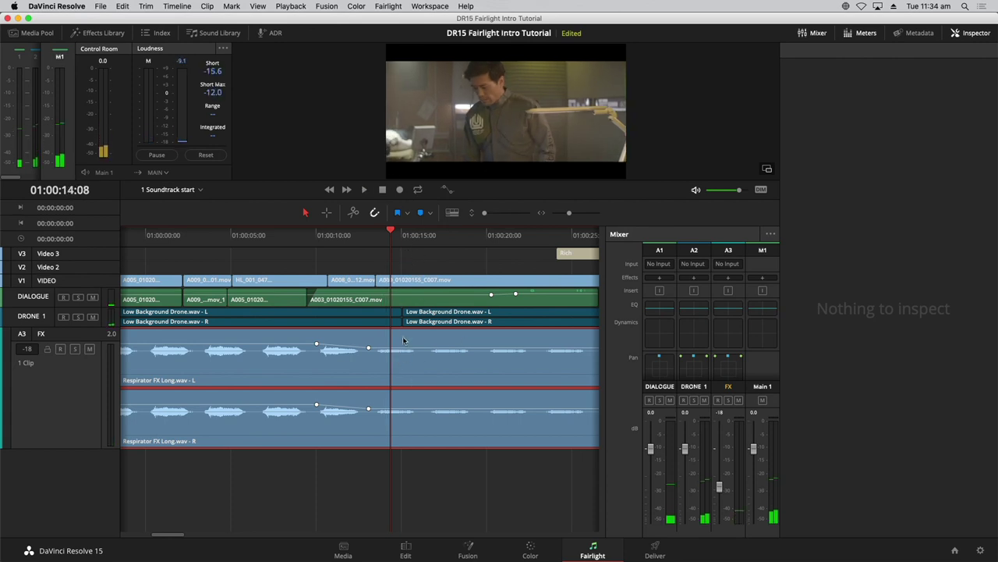
click(402, 378)
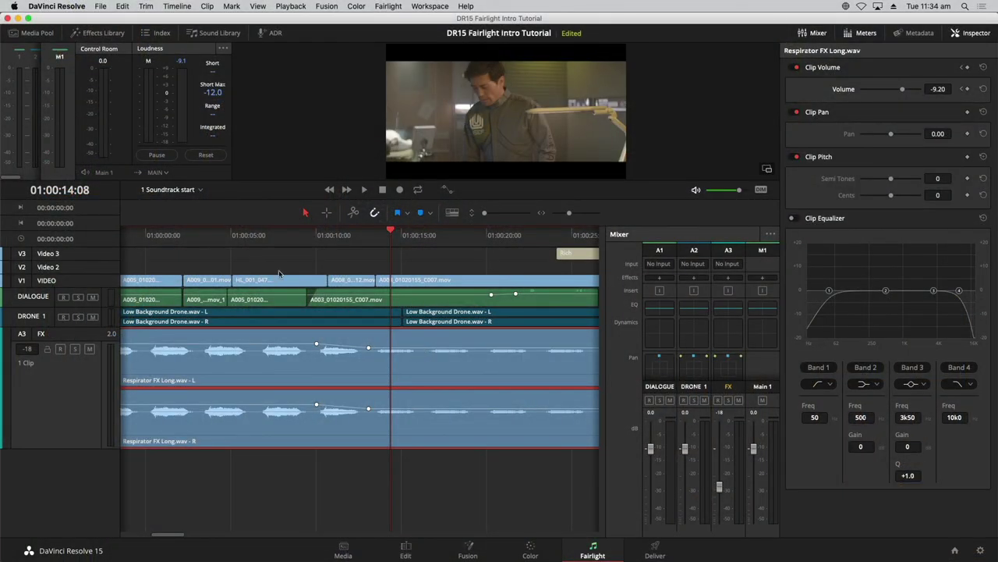
Step: Listen to the respirator volume change from 01:00:05:01 to 01:00:17:02
click(281, 245)
click(233, 237)
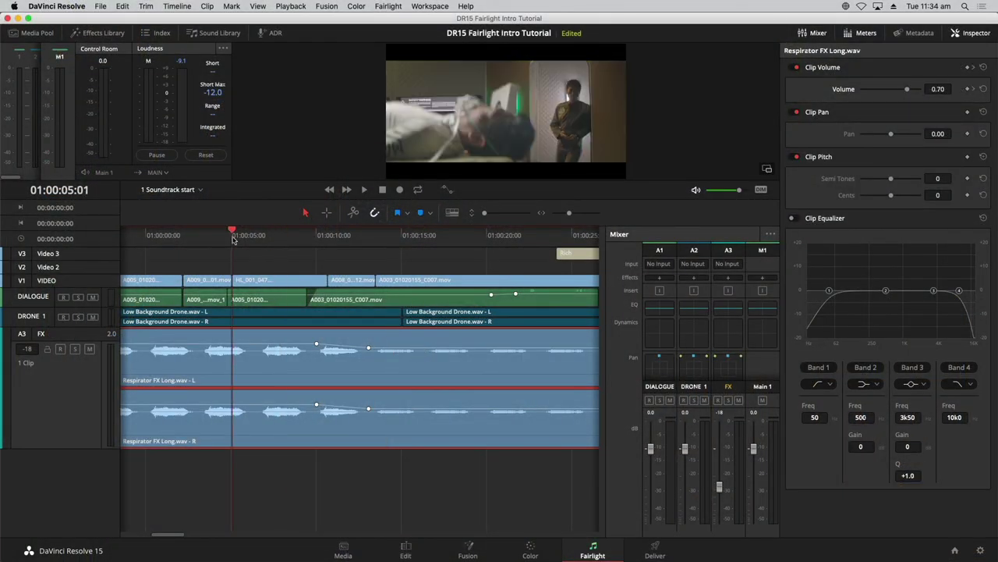
key(space)
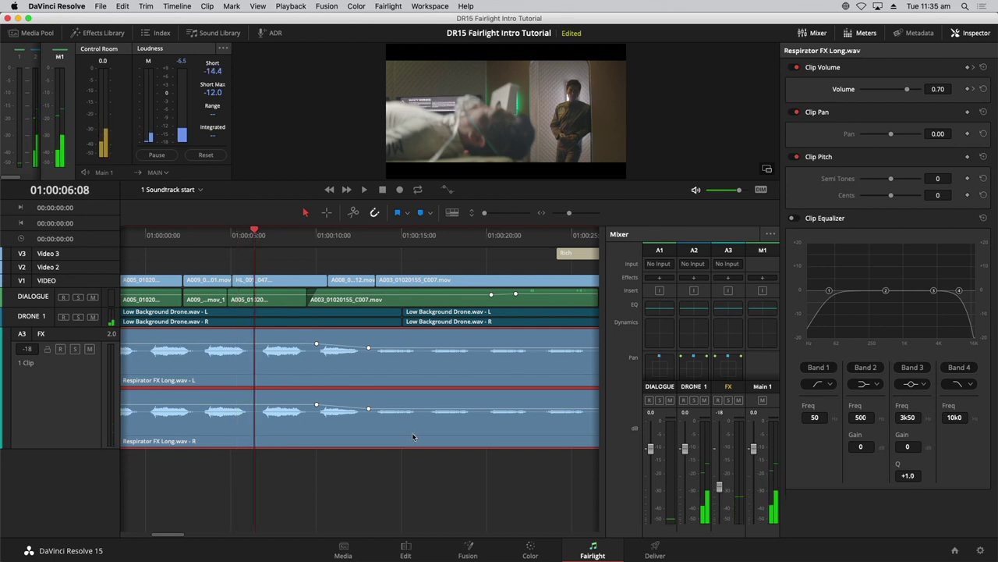
key(space)
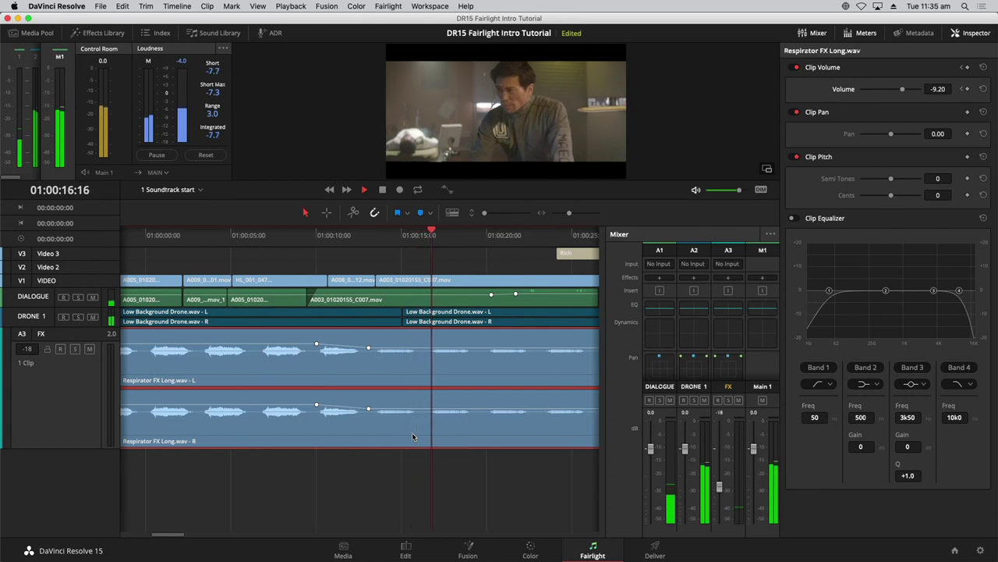
key(space)
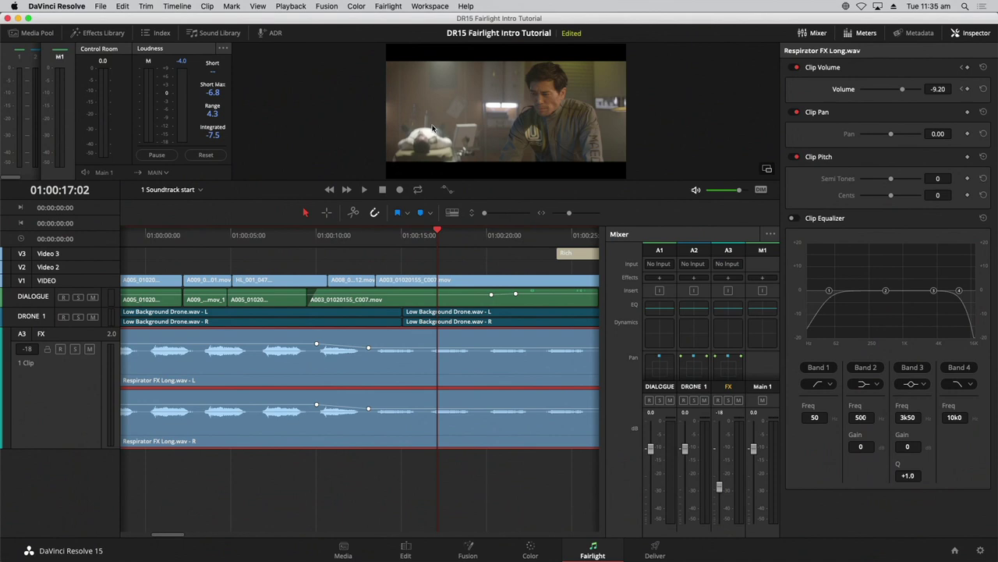
Step: Fit the entire timeline in view and increase the height of all audio tracks
key(shift+z)
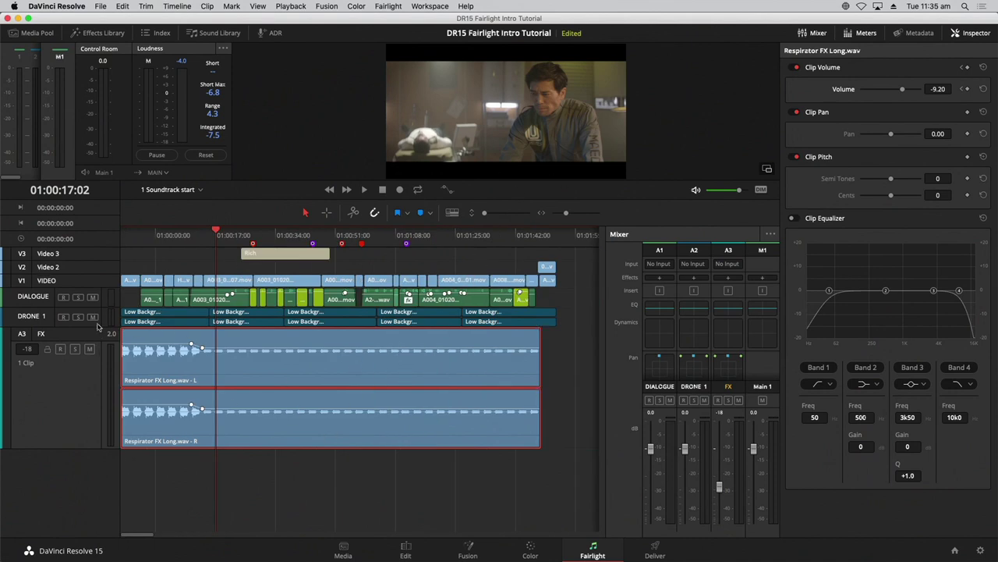
mouse_move(485, 213)
mouse_down()
mouse_move(499, 214)
mouse_move(489, 214)
mouse_up()
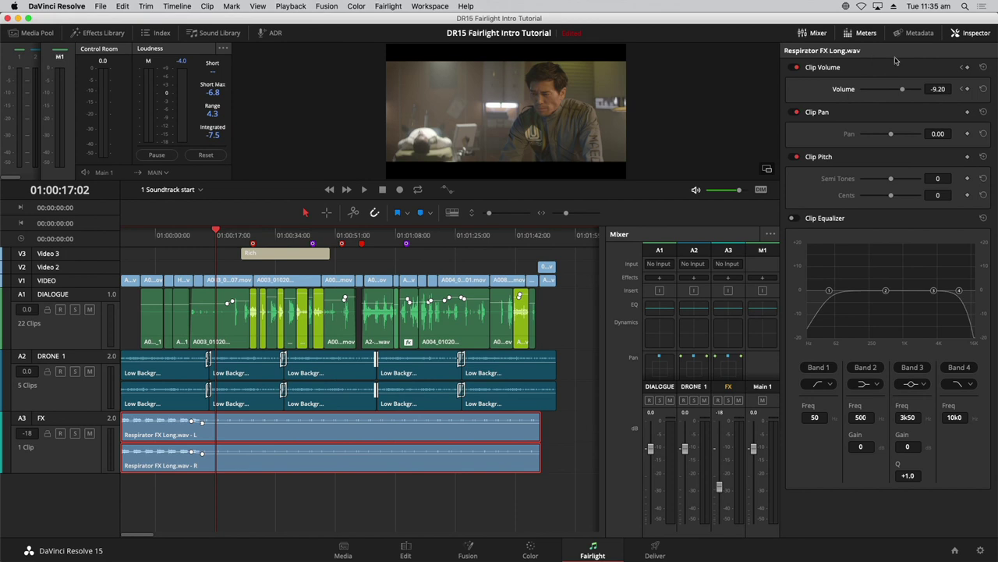
Step: Hide the Inspector, Mixer and Meters, and detach the viewer into a floating window
click(973, 34)
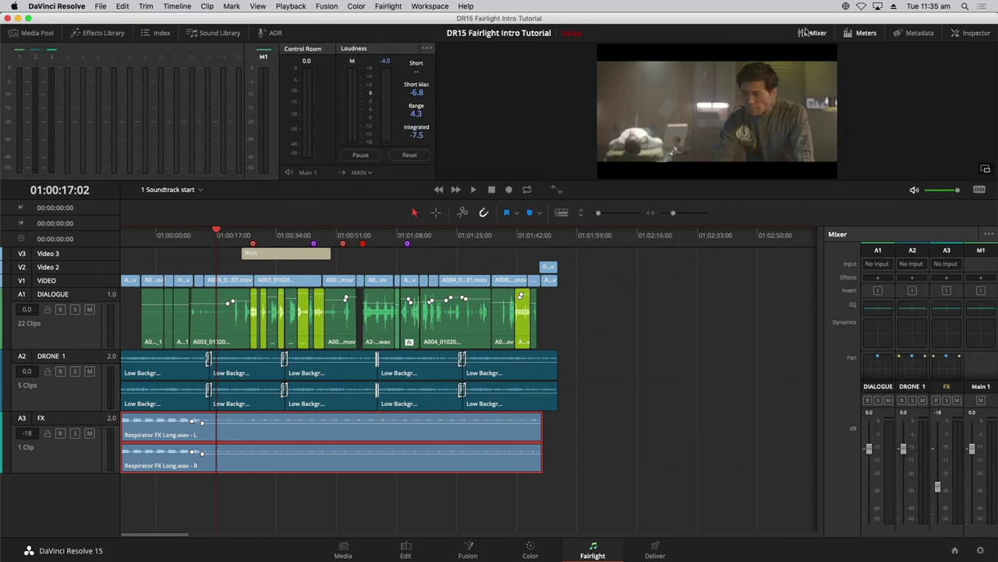
click(809, 33)
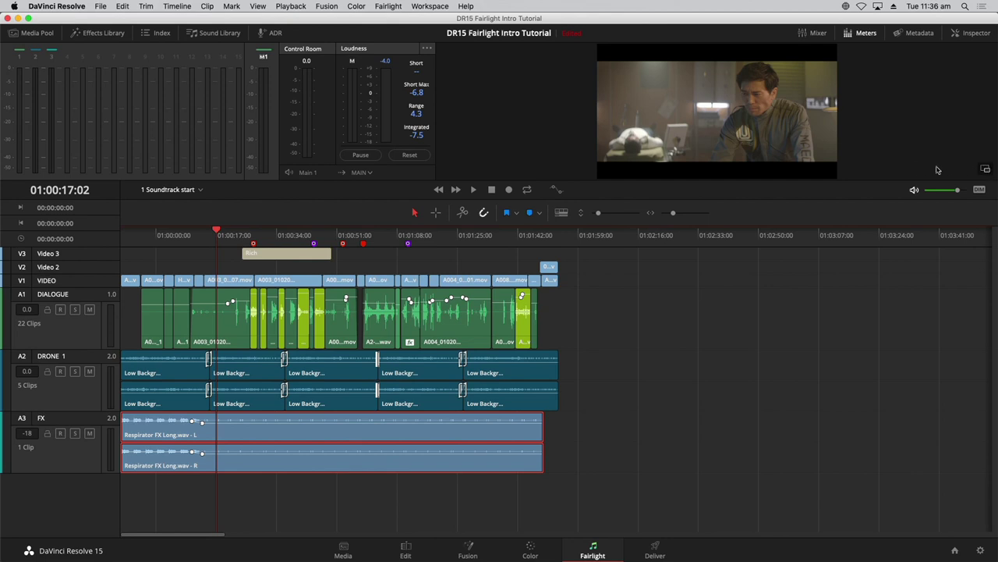
click(986, 170)
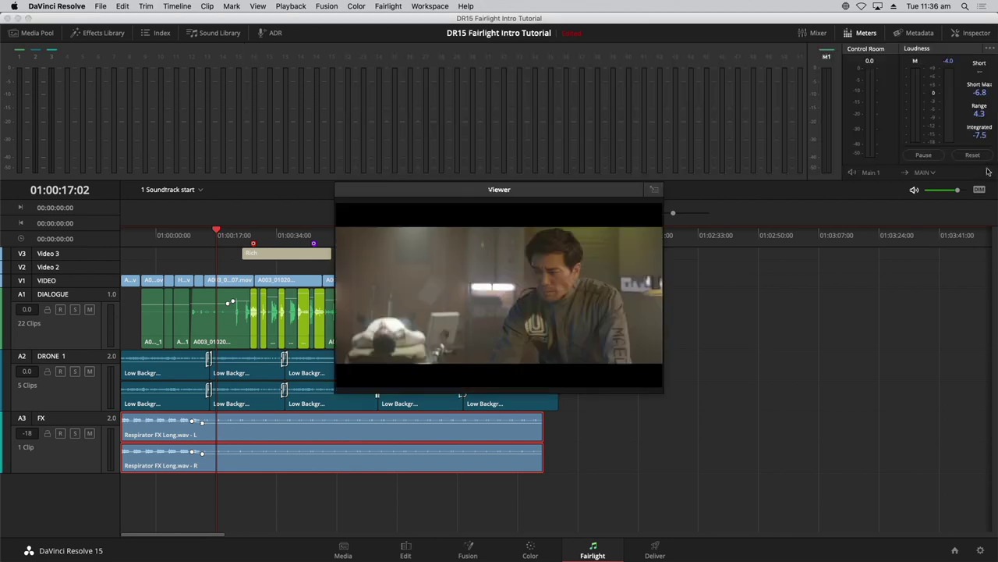
drag(534, 191, 696, 268)
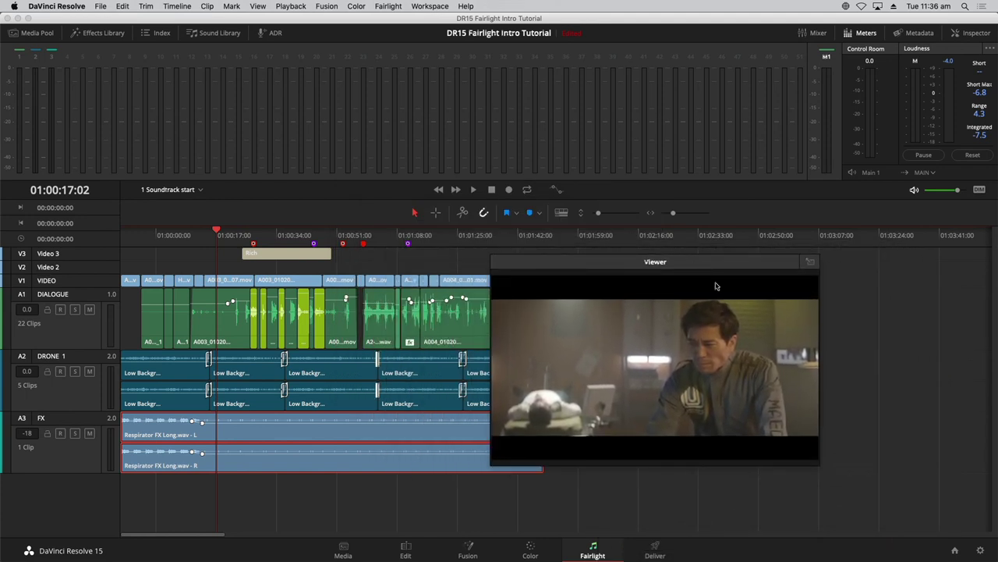
click(859, 35)
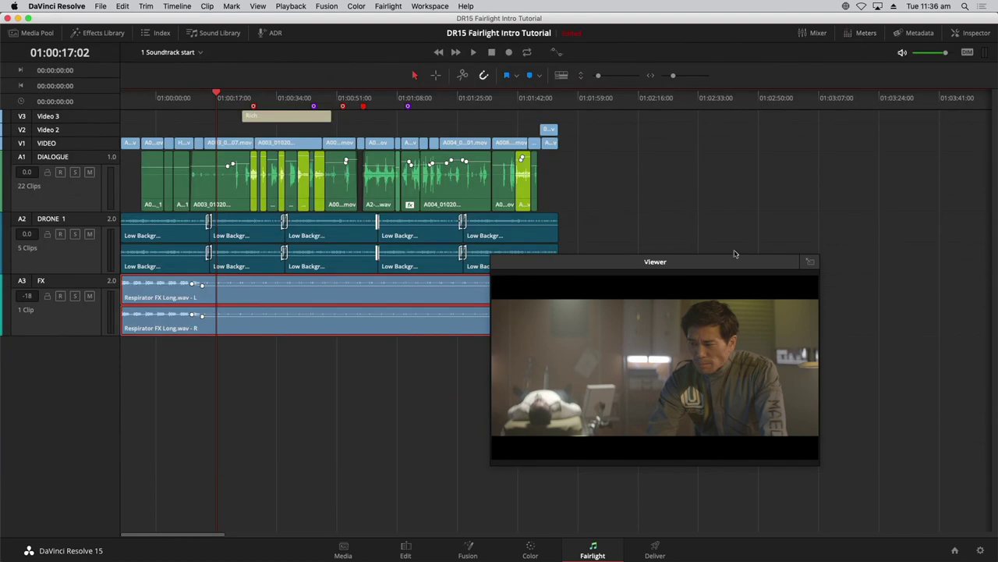
Step: Move the floating viewer below the tracks, and refit the timeline to the available width with the Respirator clip deselected
drag(733, 262, 821, 138)
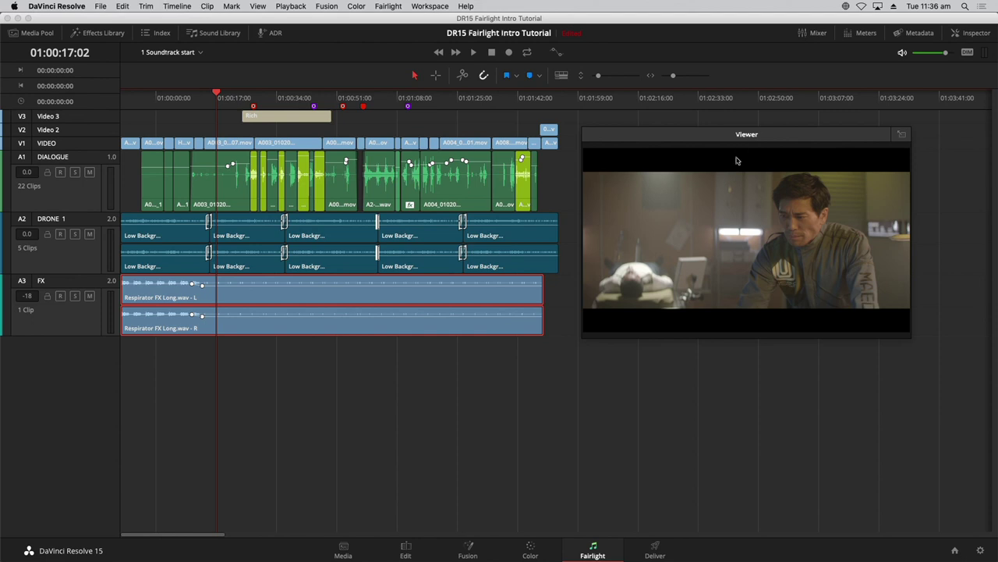
drag(755, 133, 788, 332)
key(shift+z)
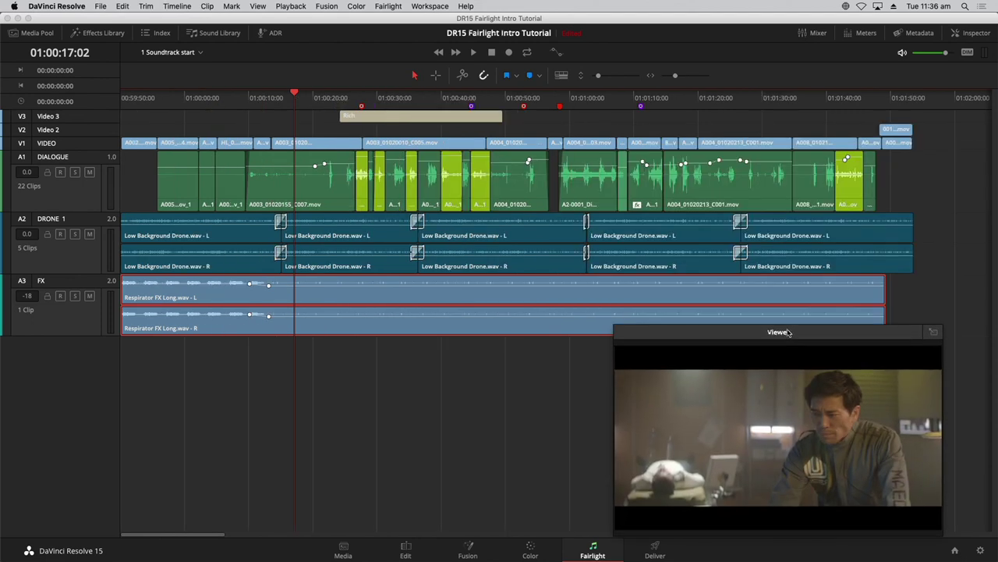
click(544, 438)
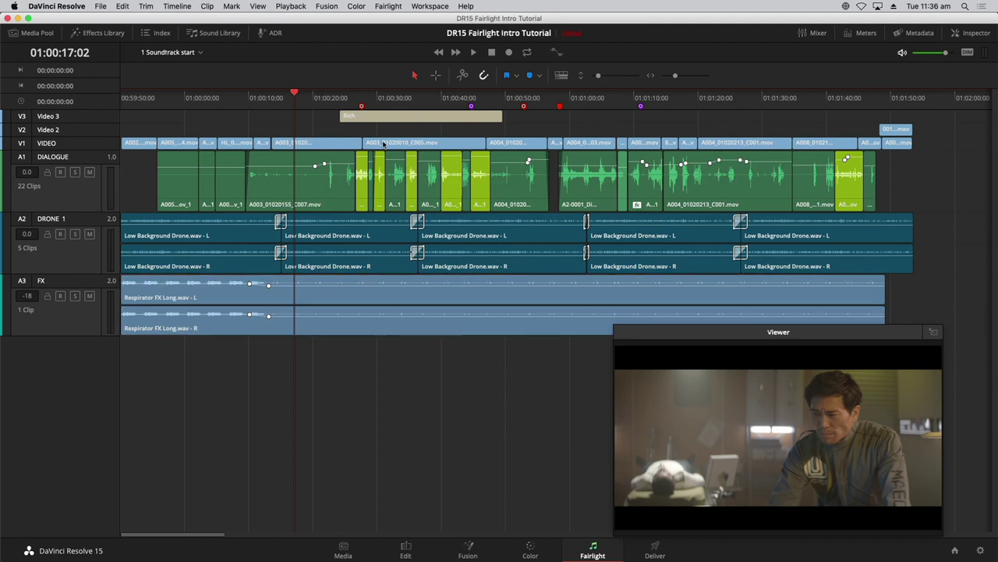
Step: Hide the video tracks from the timeline using the Timeline View Options
click(561, 74)
click(532, 117)
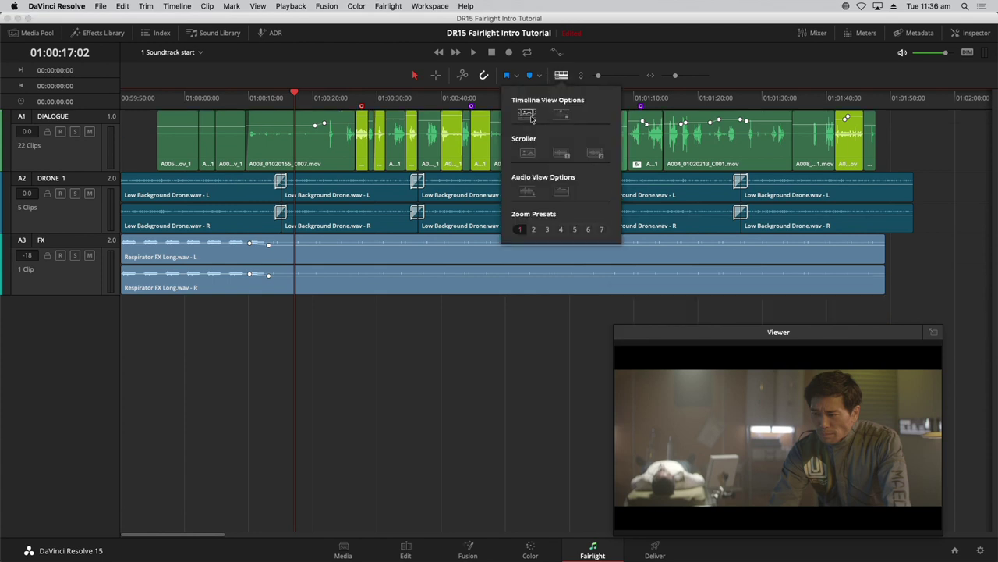
click(529, 352)
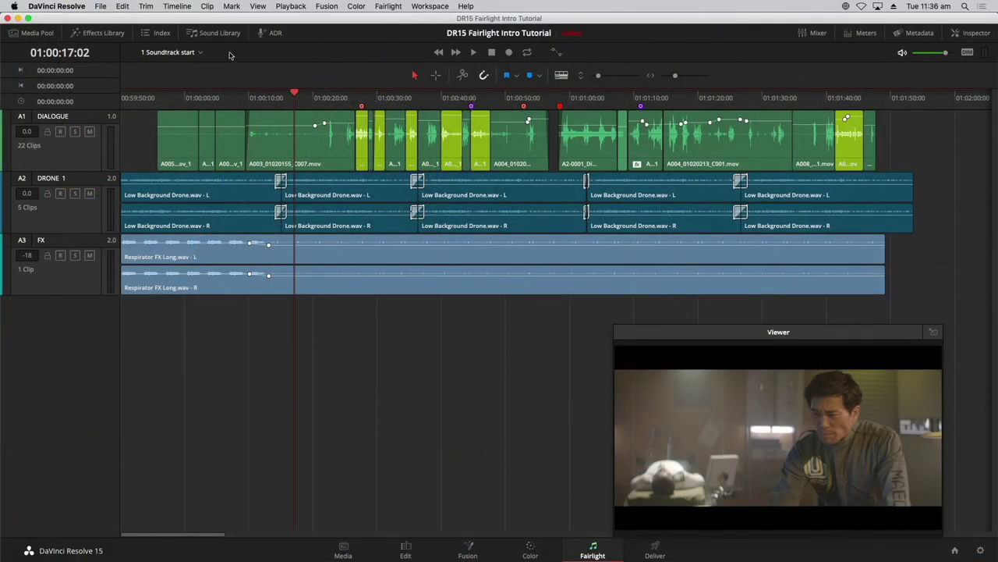
Step: Show the timeline's markers in the Index as a list
click(162, 34)
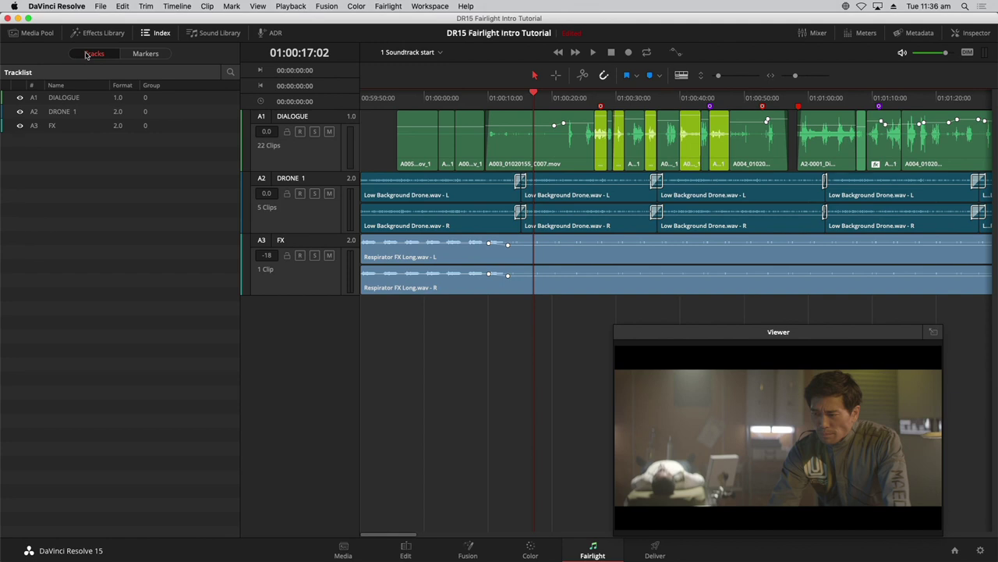
click(142, 55)
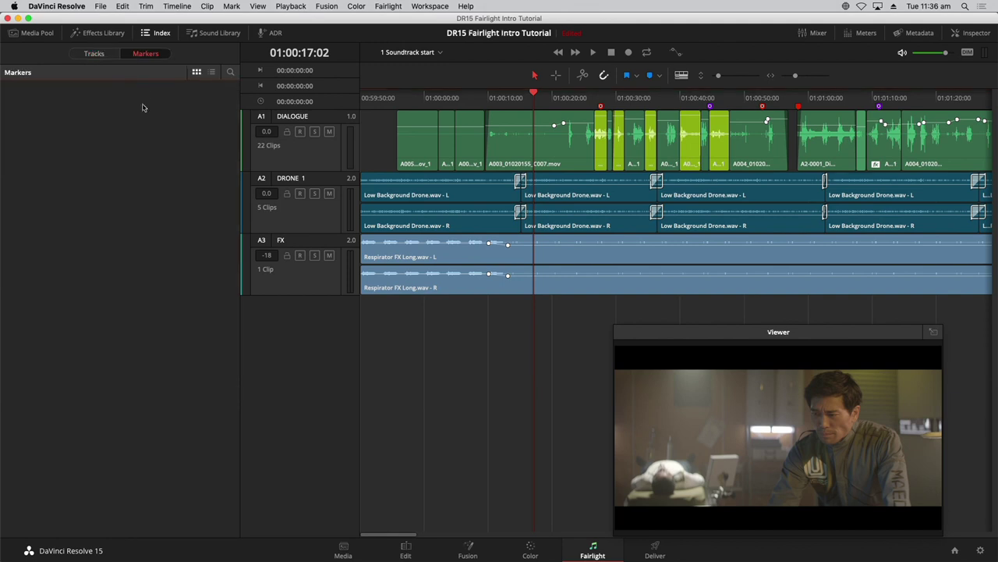
click(213, 72)
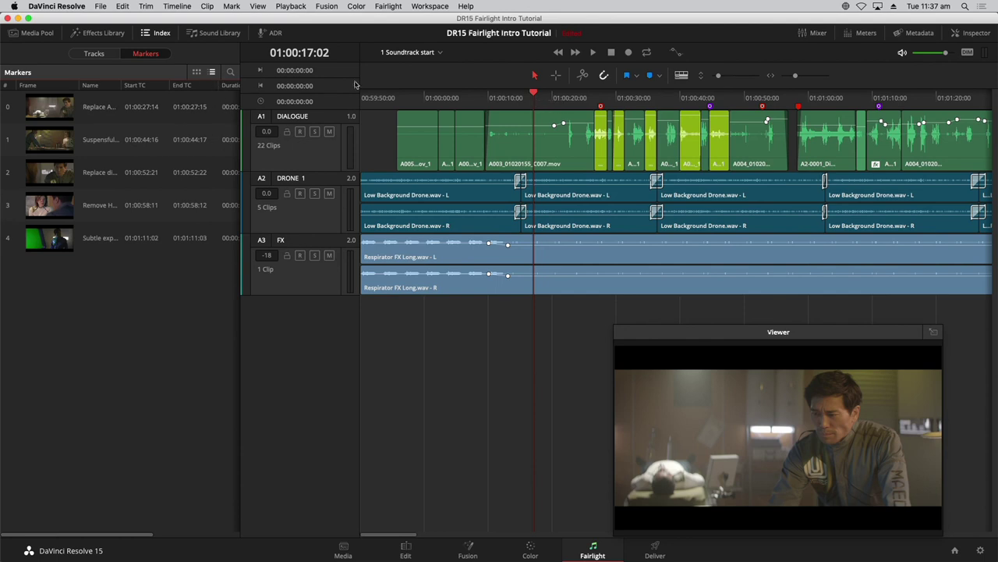
Step: Place the playhead at 01:00:15:01 and select the 01:00:58:11 marker in the marker list
click(530, 99)
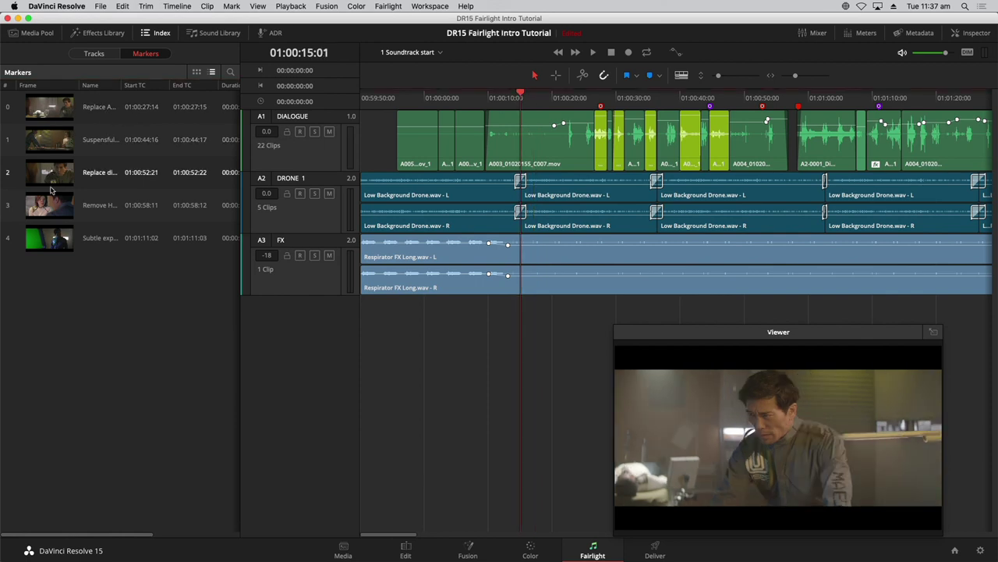
click(51, 188)
click(45, 208)
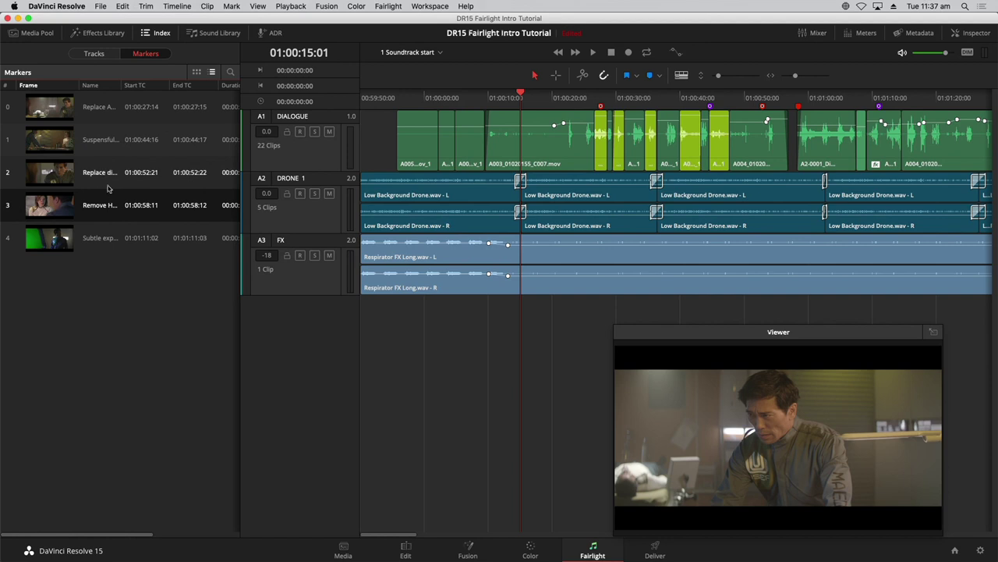
Step: Widen the Index until the Notes column is fully readable, and leave the DIALOGUE track deselected
click(246, 158)
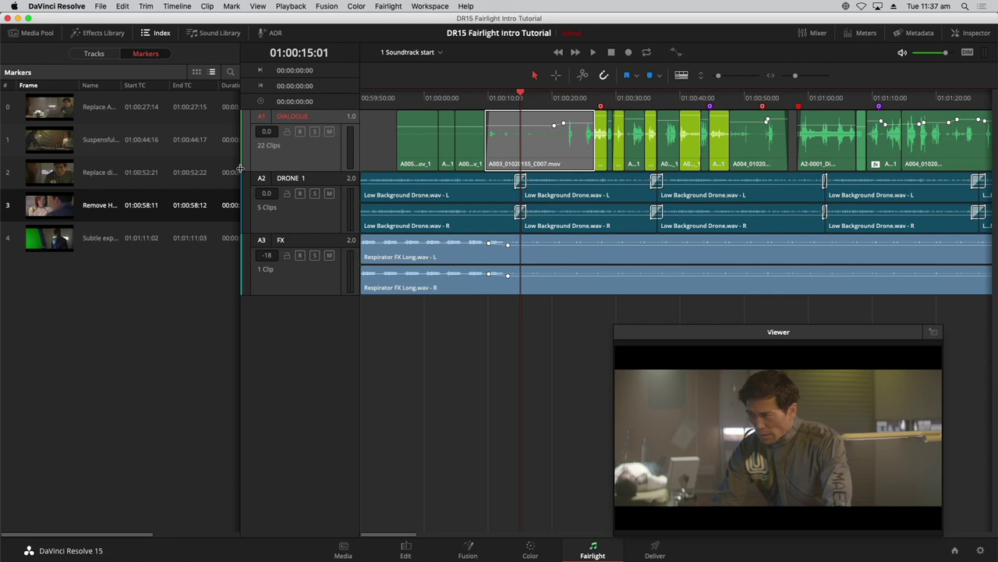
drag(241, 168, 450, 168)
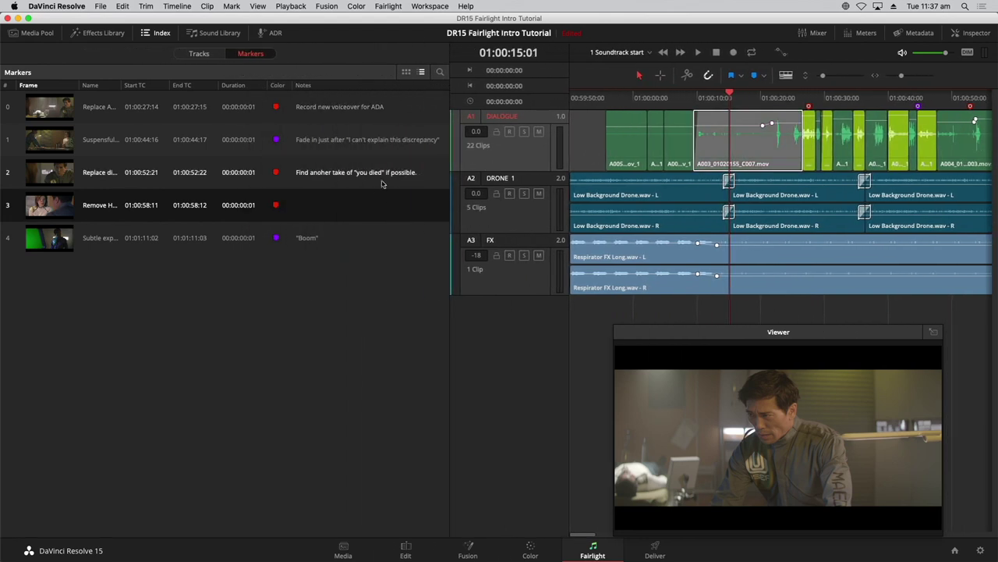
click(518, 334)
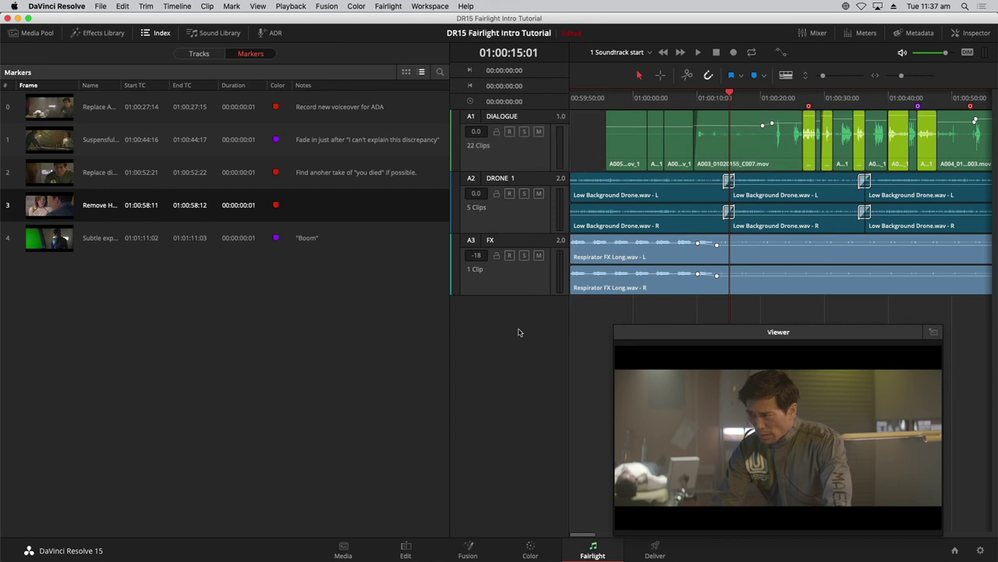
Step: Sort the markers by color with the red ones first, and move the Color column ahead of Name
click(280, 86)
click(280, 87)
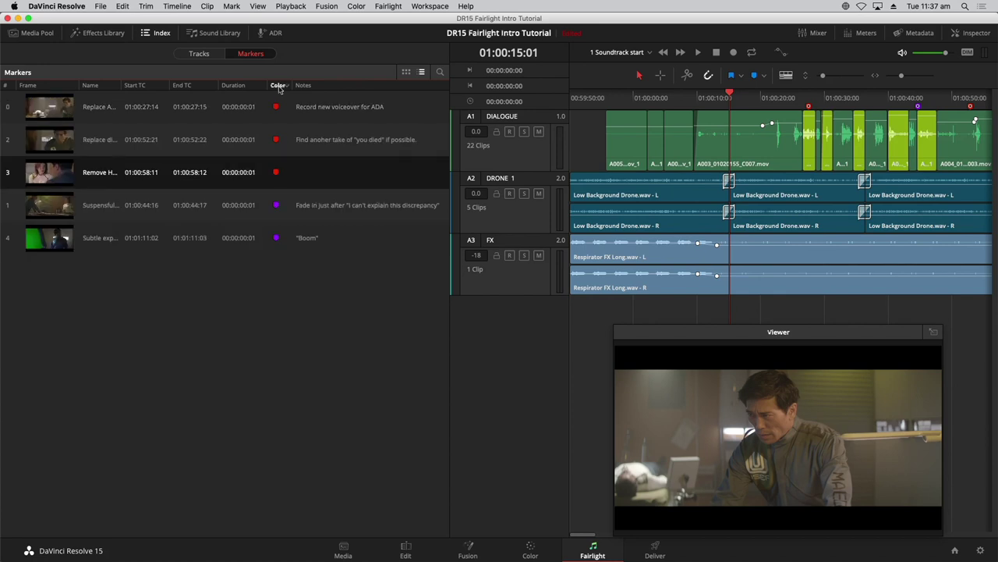
drag(281, 87, 90, 87)
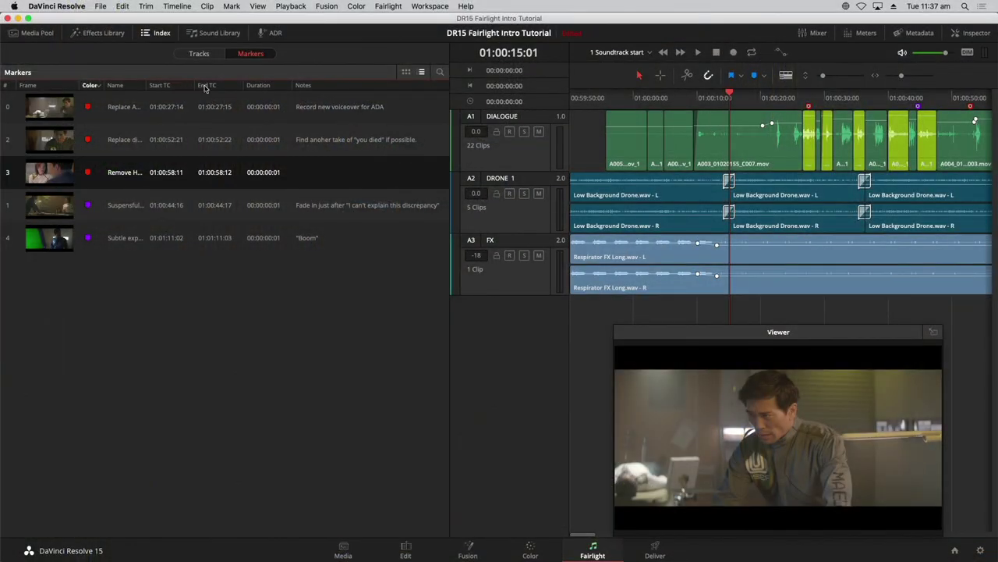
Step: Hide the Start TC, End TC and Duration columns in the marker list, and widen Name to show the full marker names
right_click(205, 89)
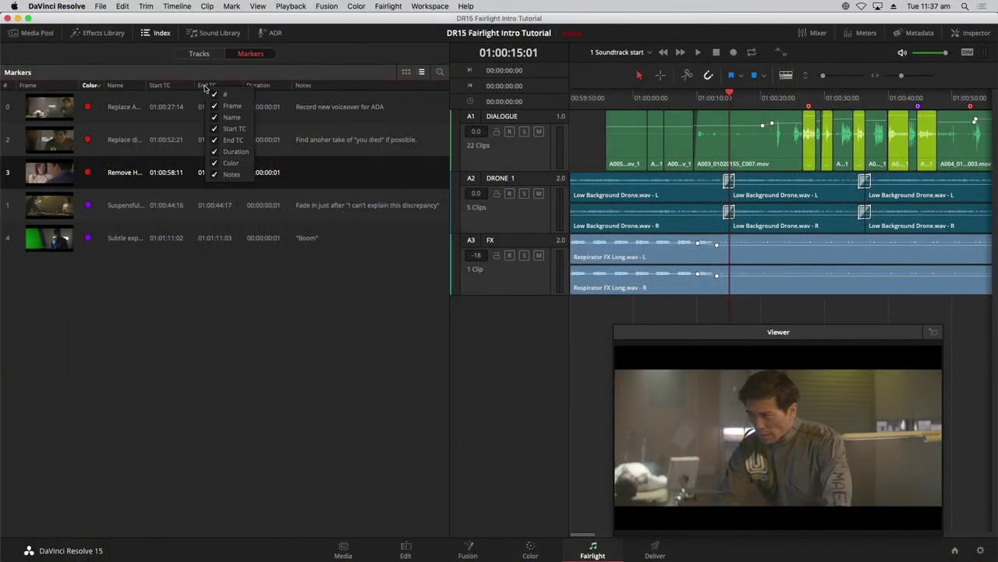
click(215, 128)
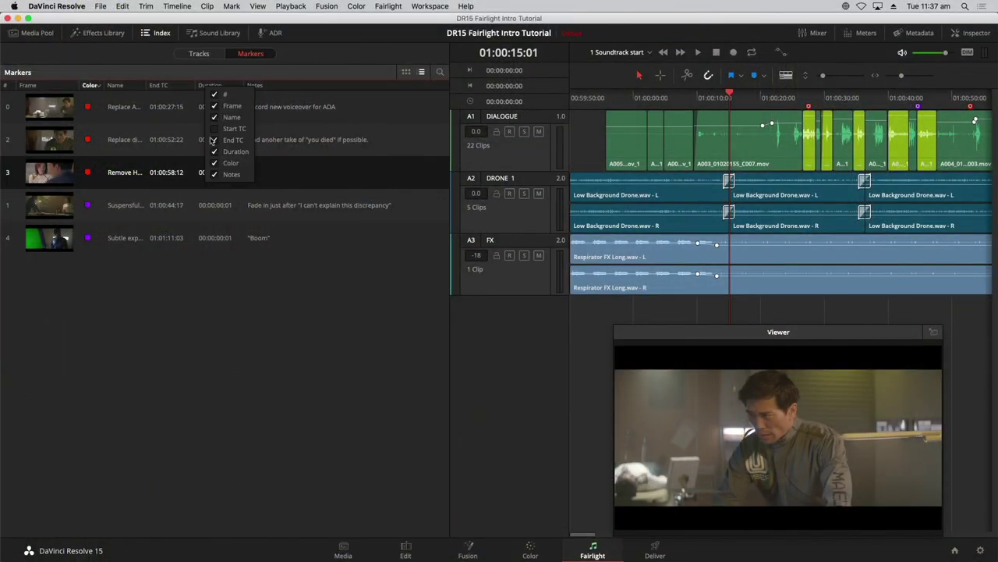
click(213, 139)
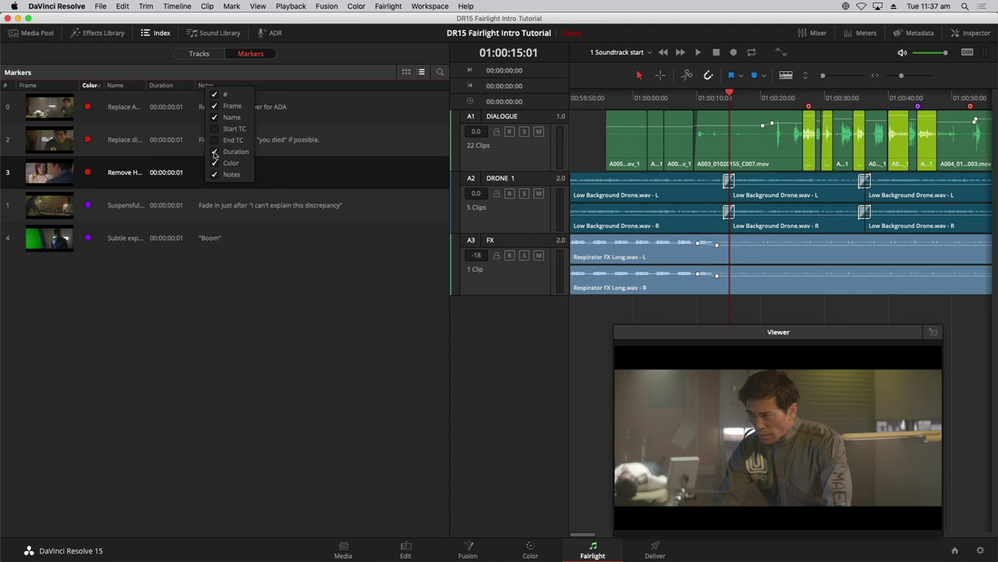
click(214, 153)
click(307, 287)
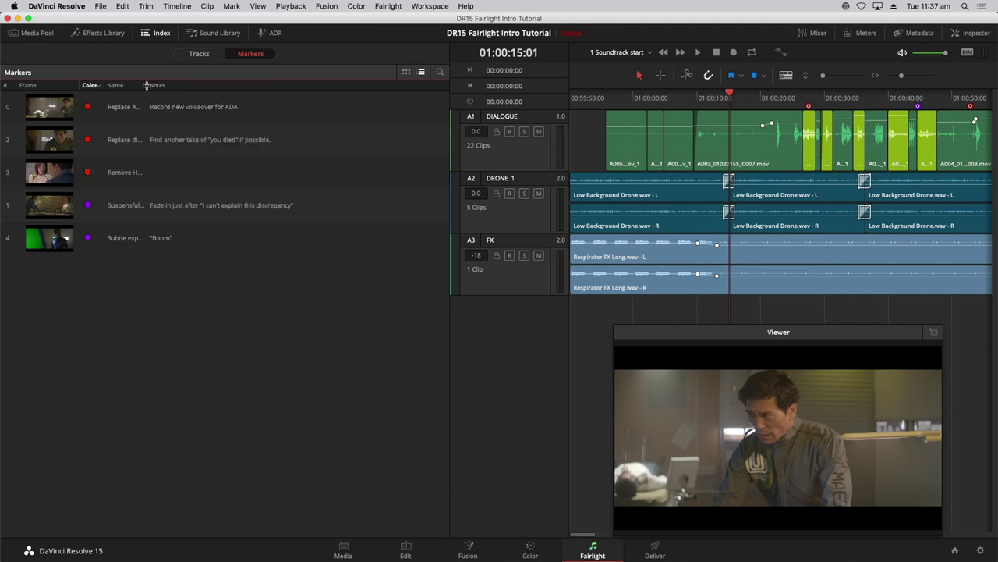
drag(146, 85, 227, 89)
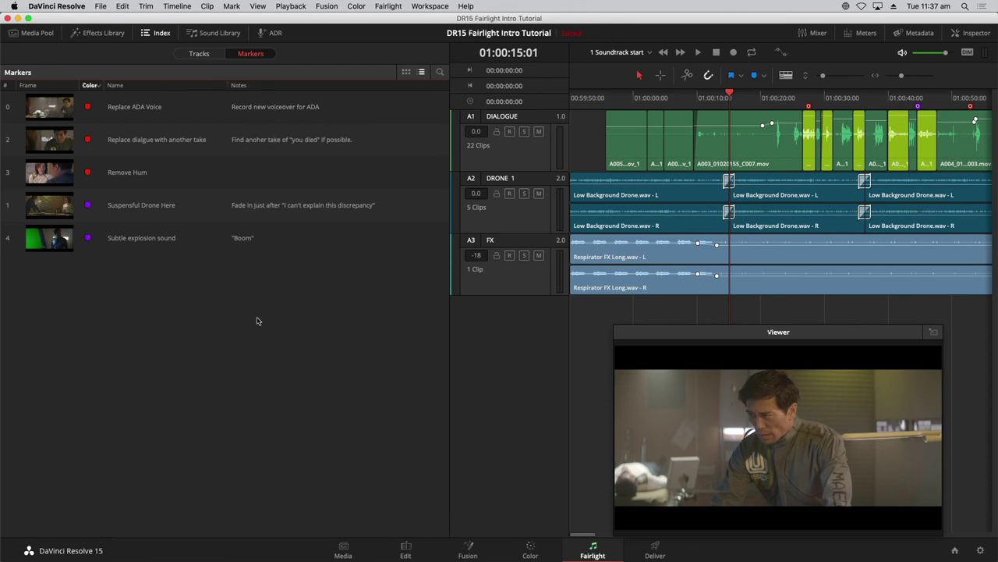
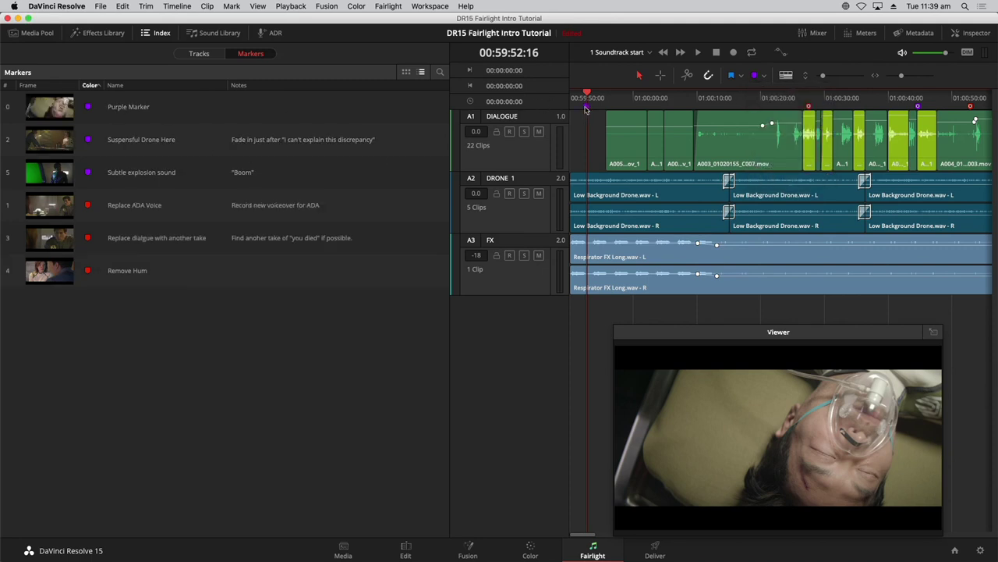
Step: Rename the purple marker at 00:59:52:16 to "Heart Monitor"
double_click(586, 106)
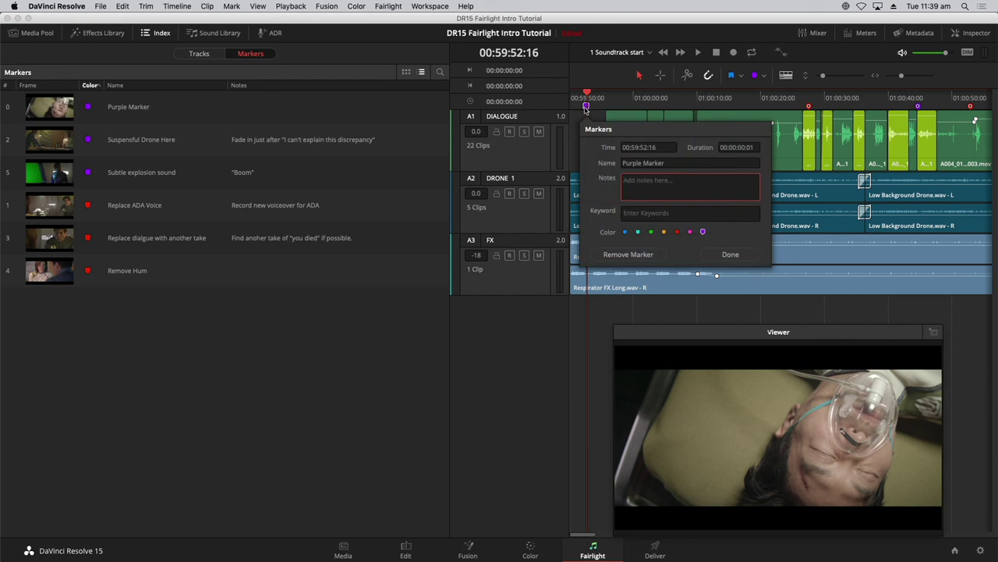
click(704, 164)
text(Heart Monitor)
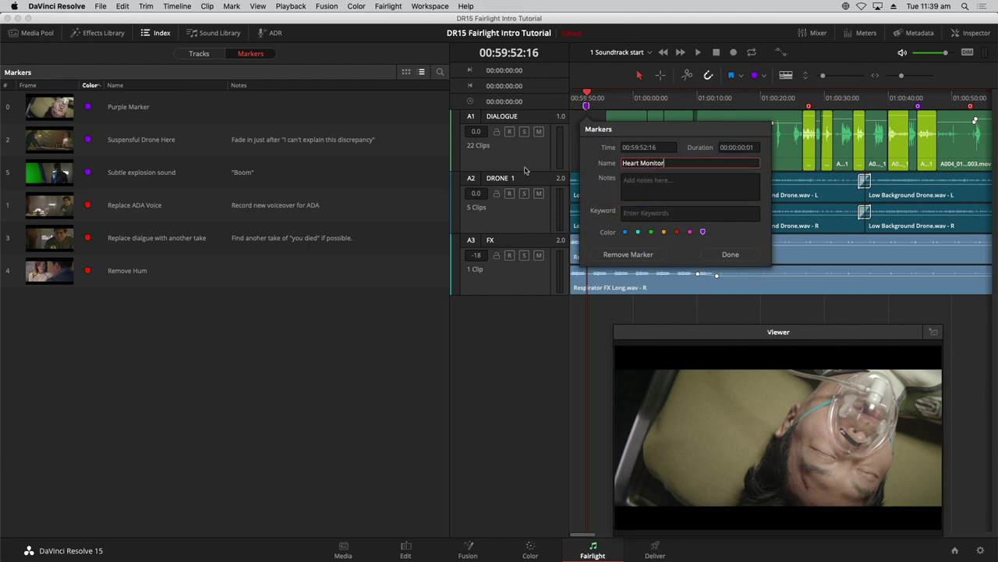
key(Return)
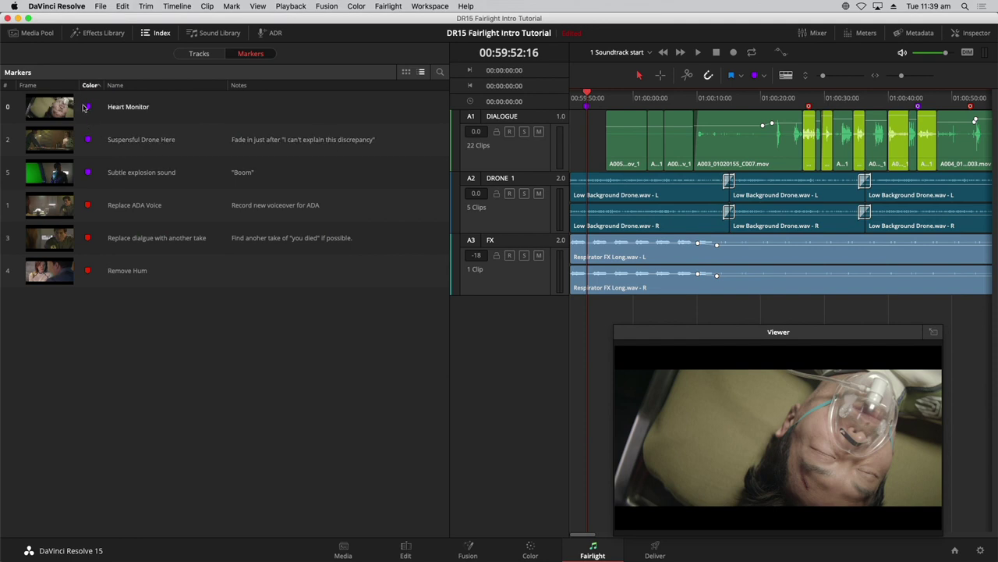
Step: Sort the marker list by color with the red ones first, and move the playhead to the "Suspensful Drone Here" marker
click(90, 86)
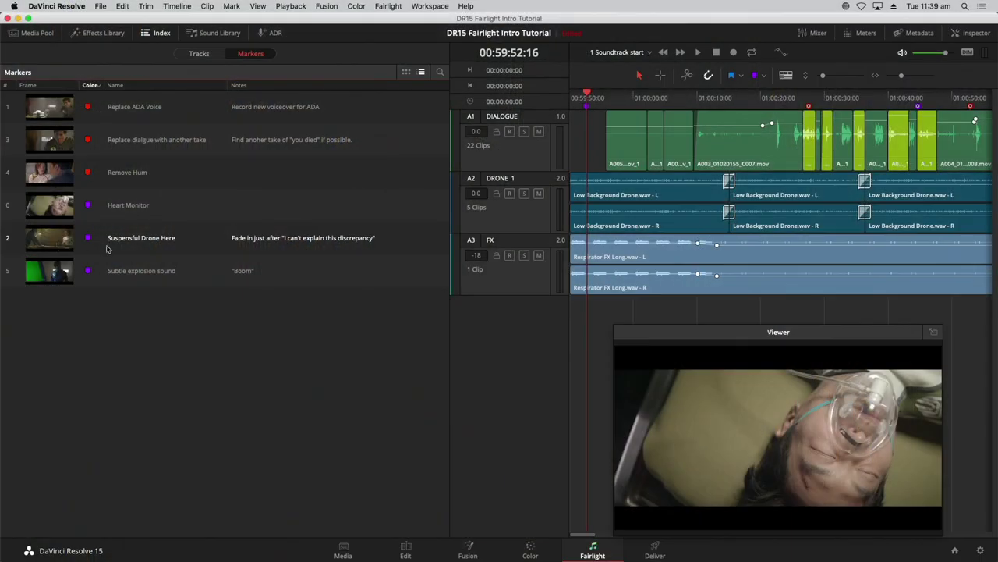
click(130, 242)
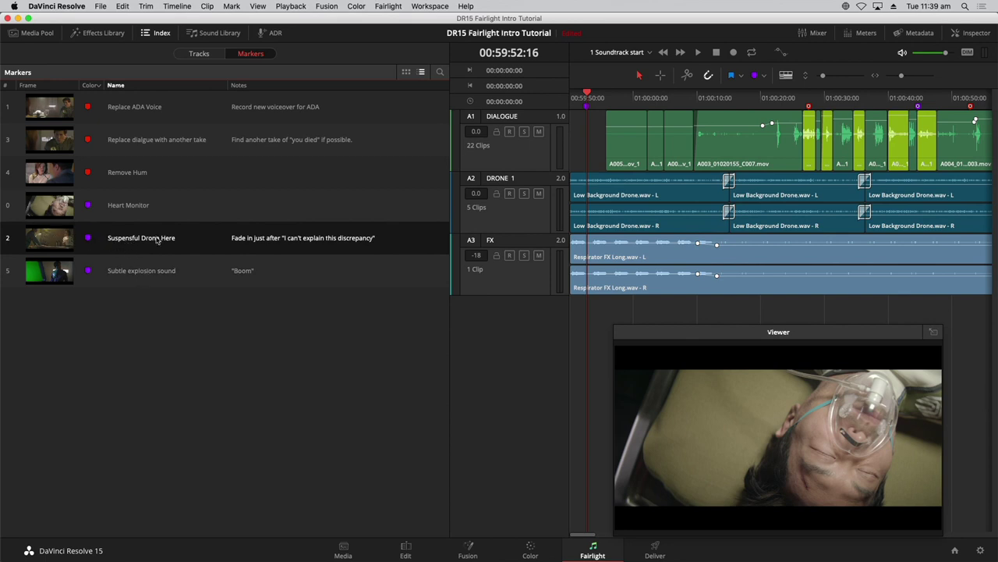
click(52, 241)
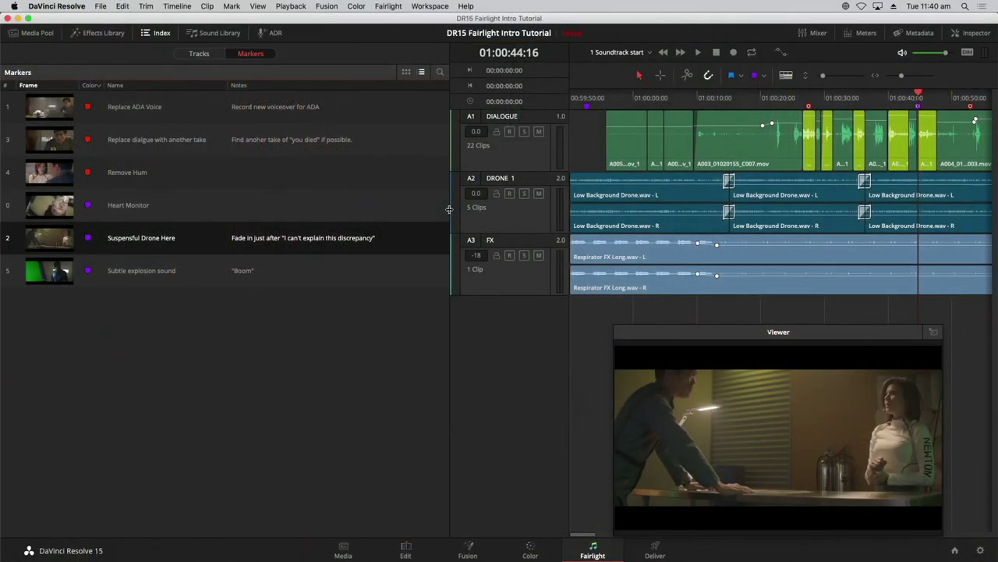
Step: Replace the Index with the Media Pool, and open its Drones and Atmosphere bin with the bin list widened to show full names
drag(445, 207, 210, 208)
click(160, 33)
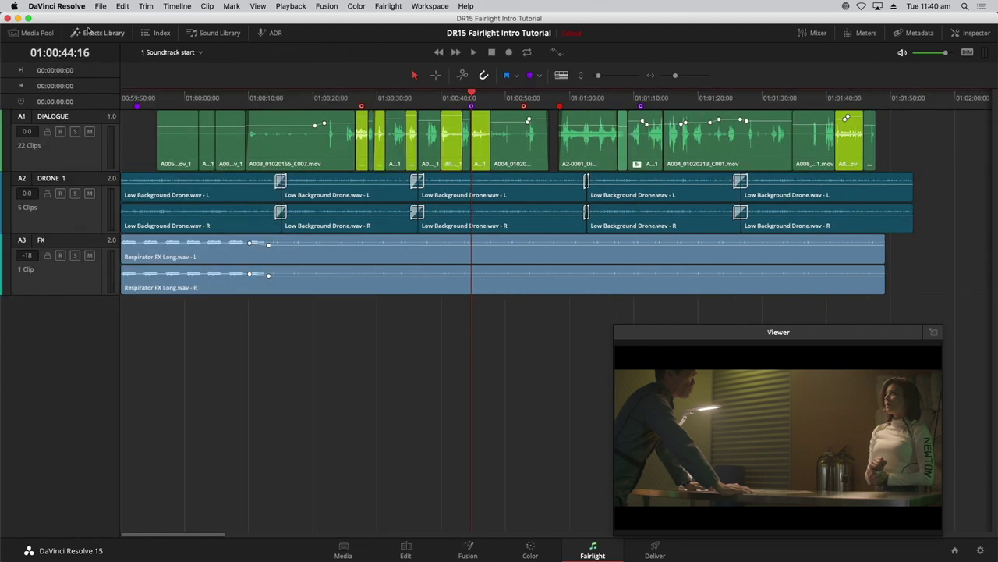
click(47, 35)
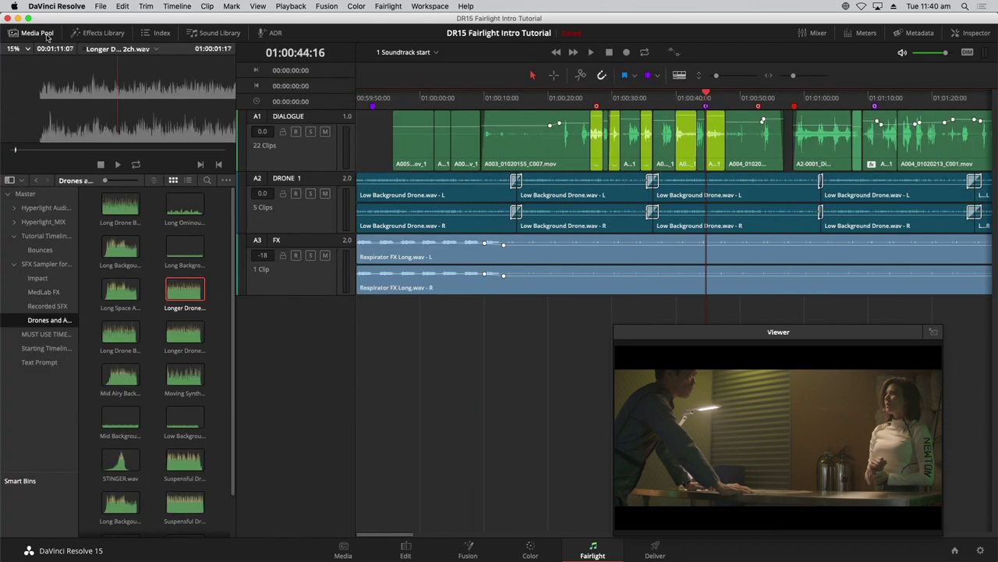
click(31, 195)
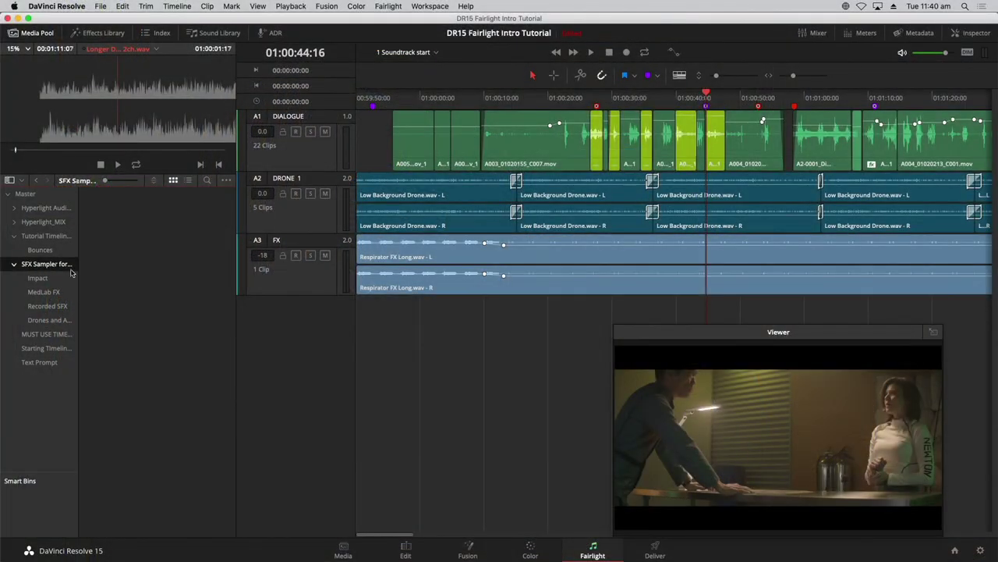
drag(79, 273, 112, 272)
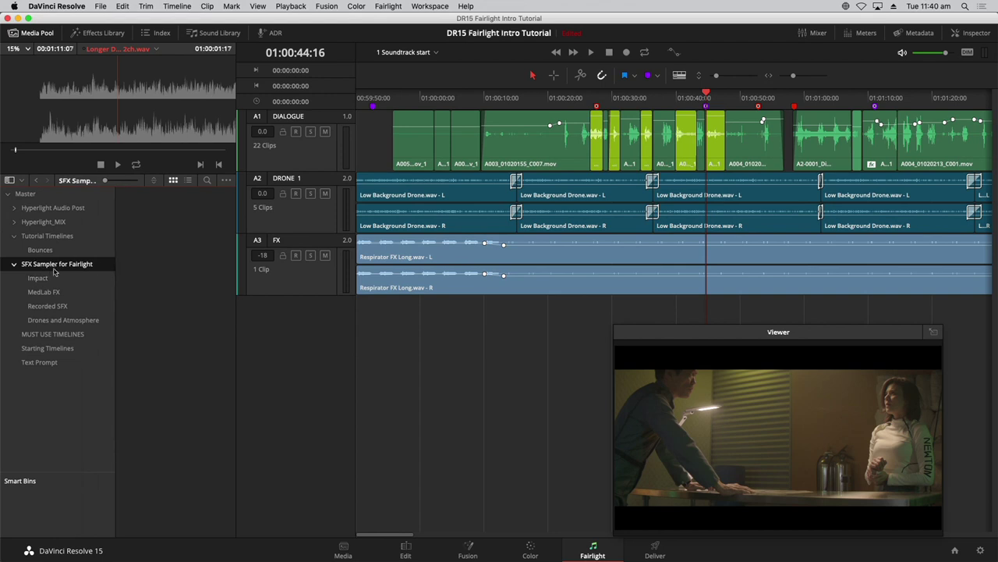
click(56, 320)
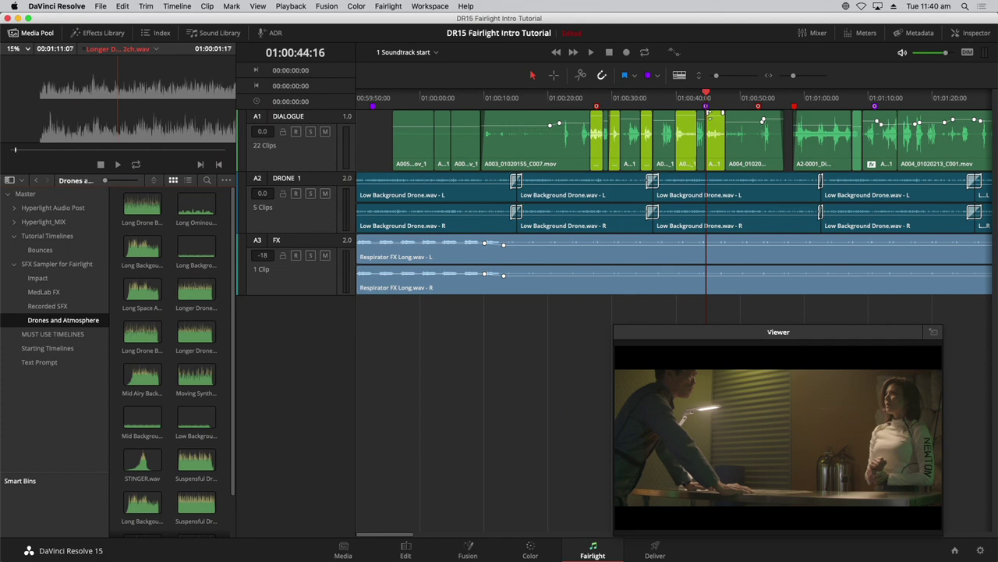
Step: Dock the floating viewer, and load Suspensful Drone 2ch.wav from the Drones and Atmosphere bin into the Media Pool preview player
drag(833, 333, 469, 326)
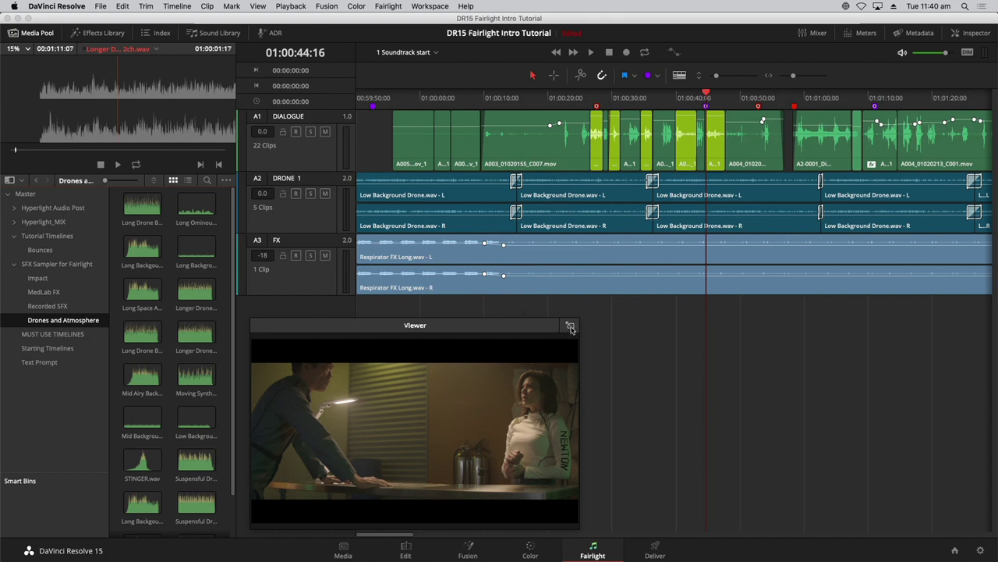
click(570, 324)
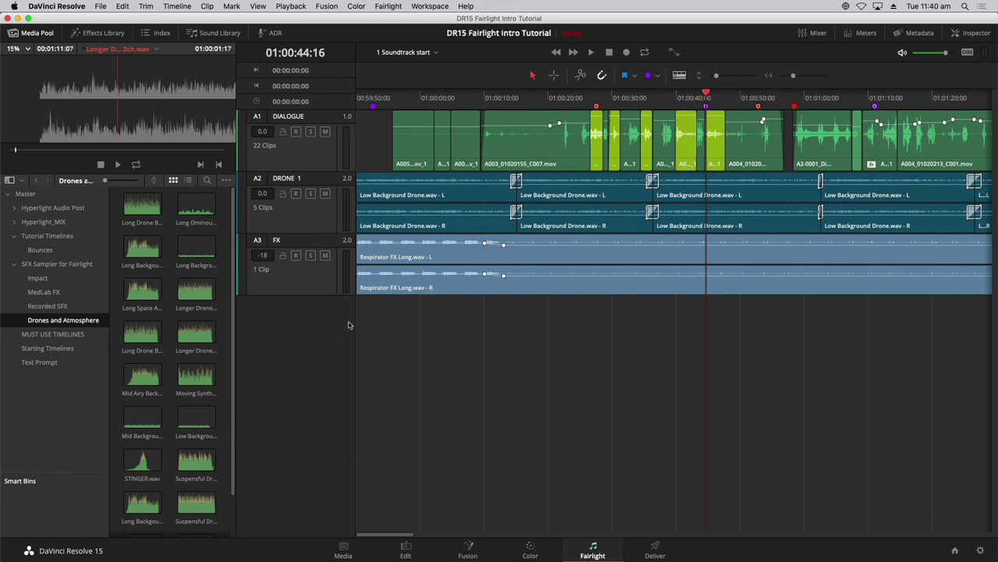
click(189, 300)
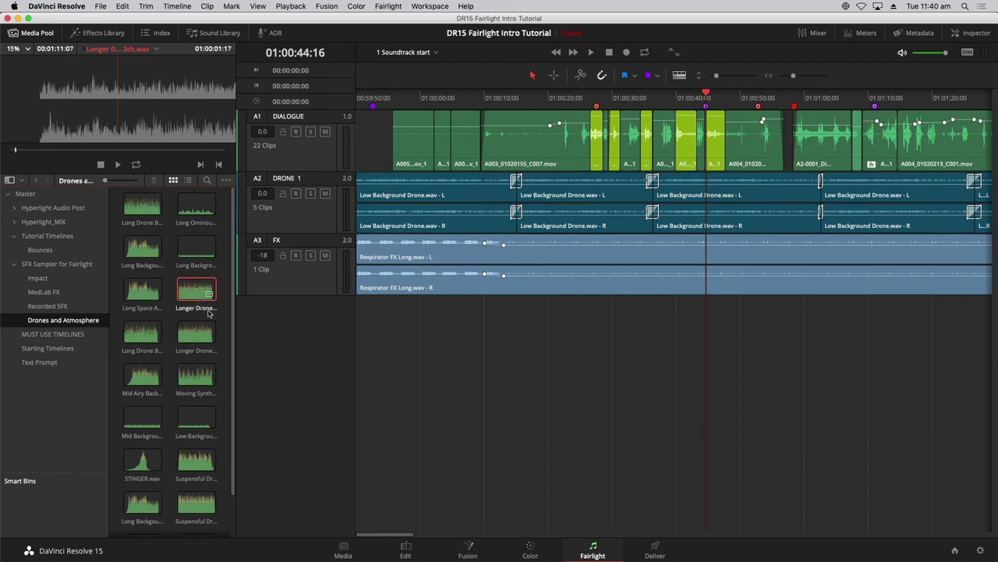
click(195, 334)
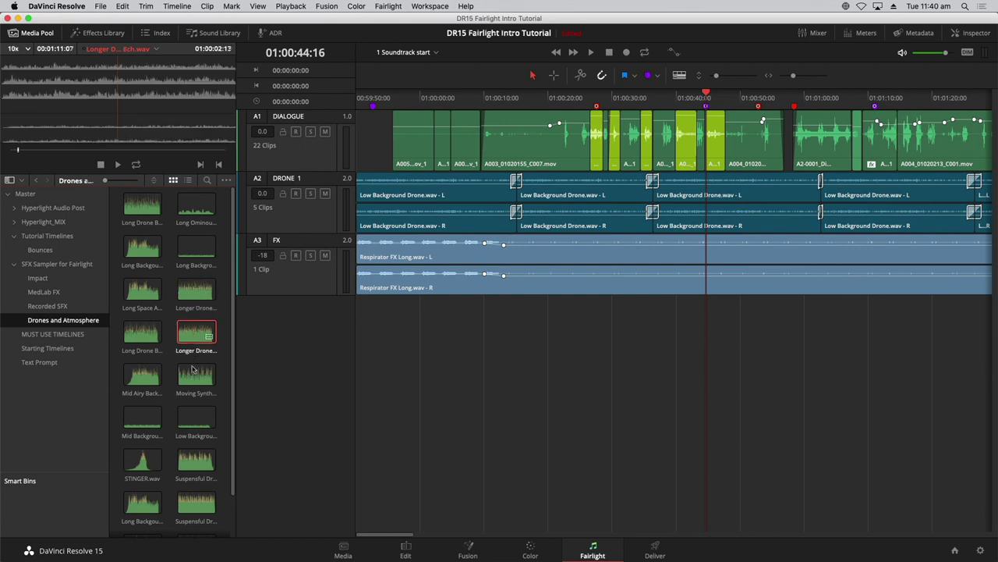
click(197, 467)
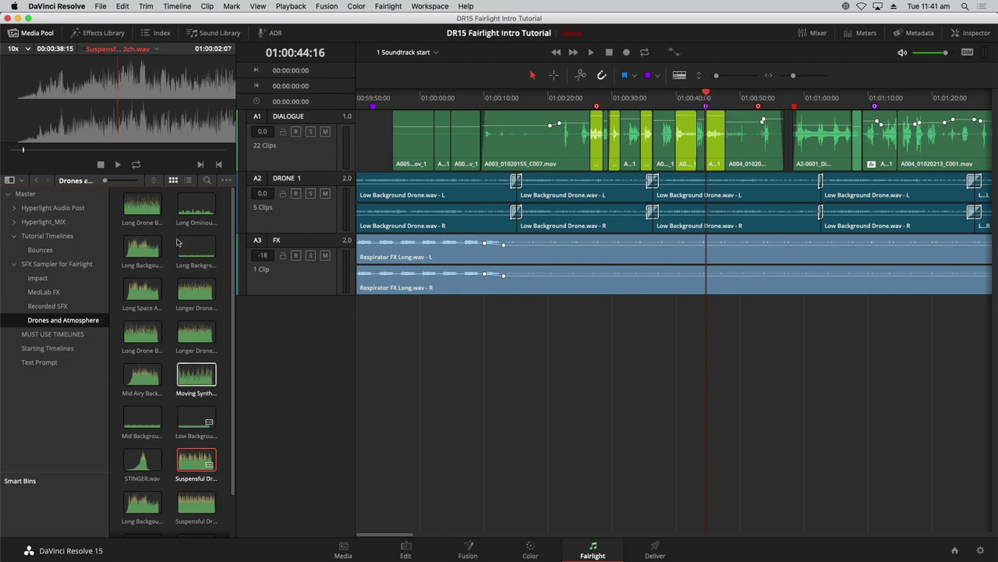
Step: View the bin as a list and return to thumbnails, and play Suspensful Drone 2ch.wav from its start in the preview player
click(189, 180)
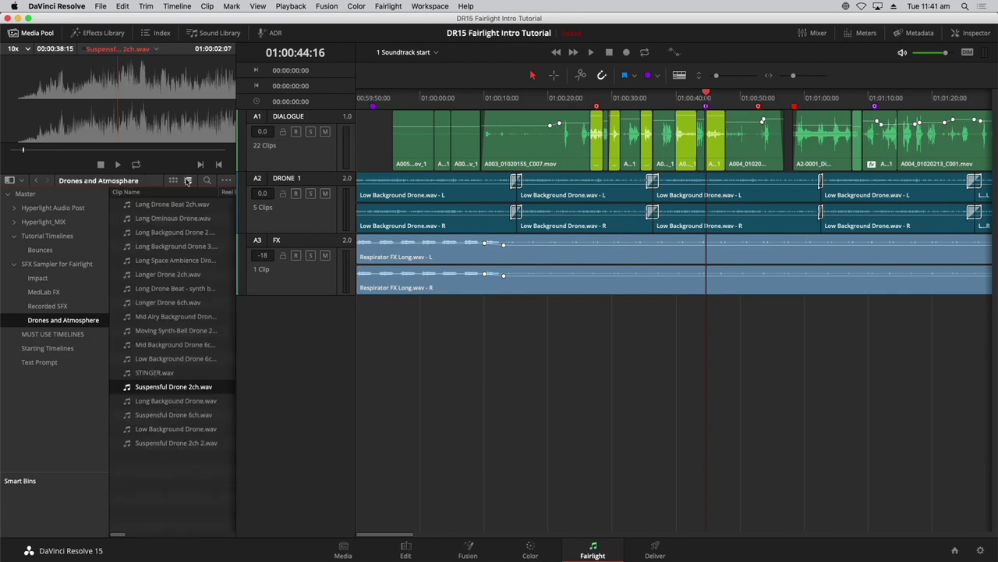
click(174, 180)
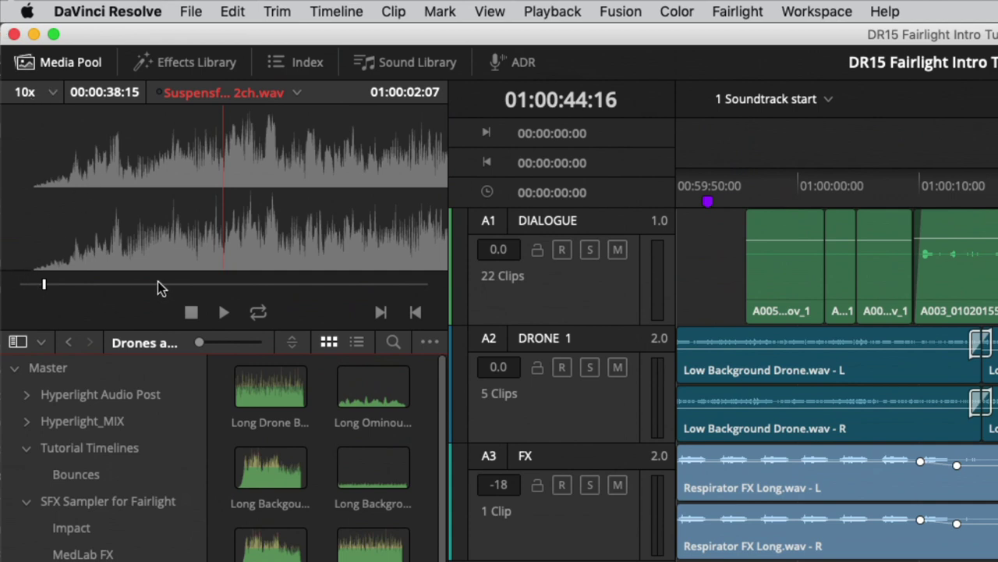
key(End)
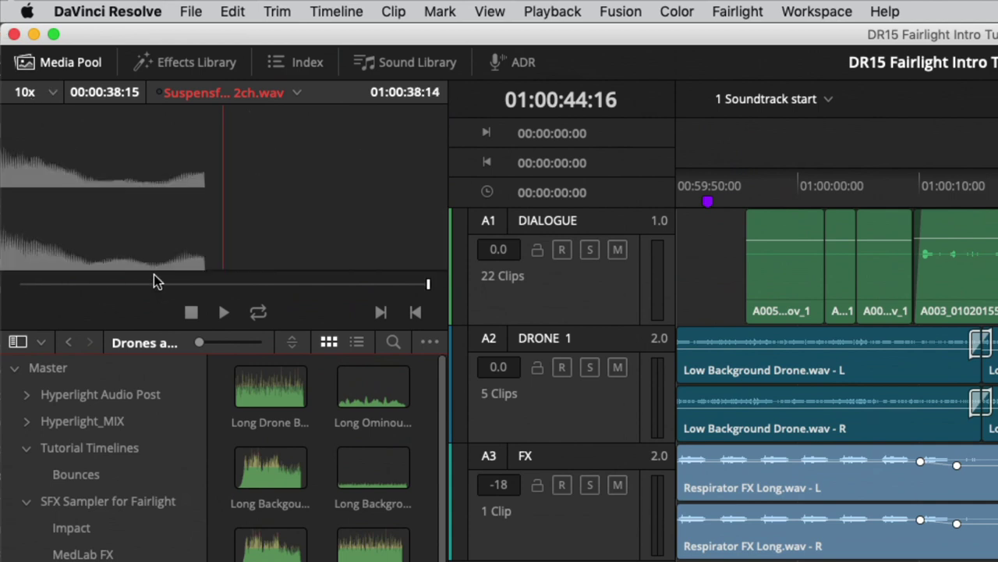
key(Home)
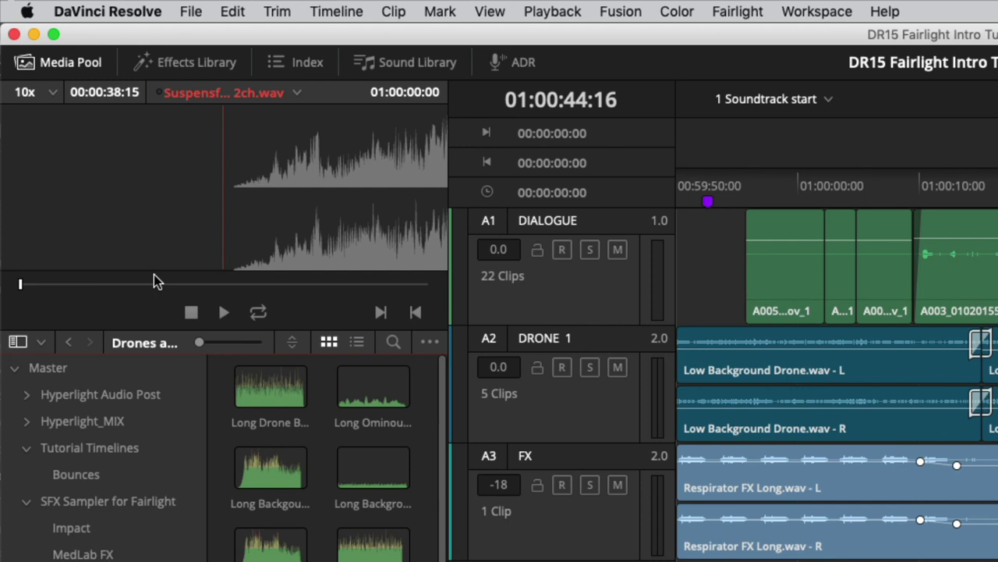
click(224, 311)
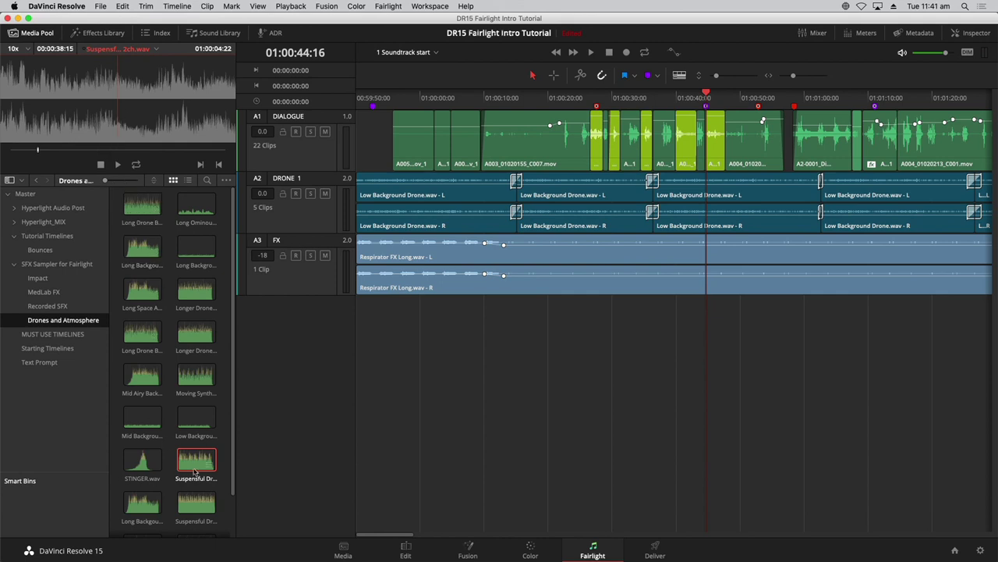
click(201, 509)
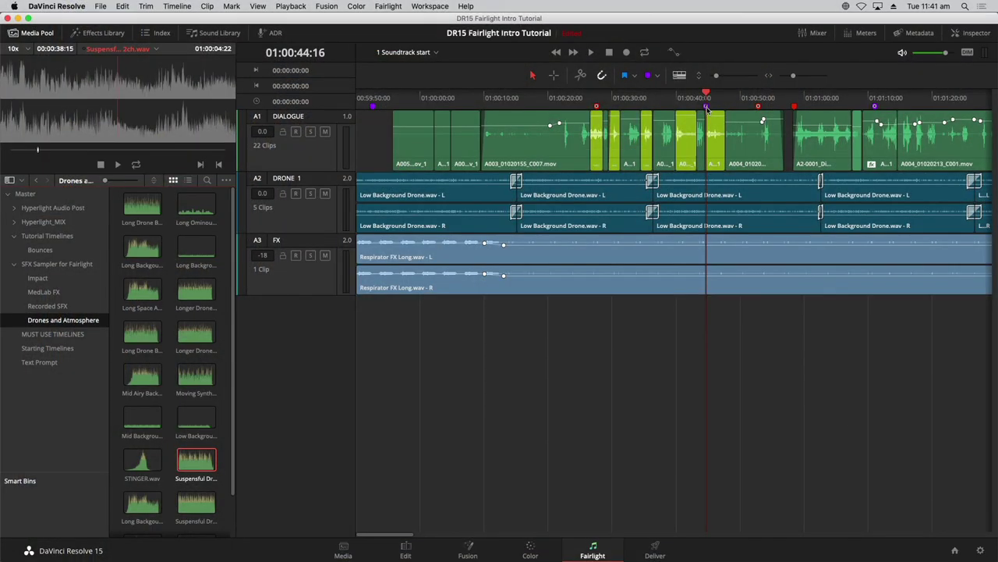
Step: Jump the playhead back and forth between the timeline markers, ending on the purple marker at 01:00:44:16
key(shift+Up)
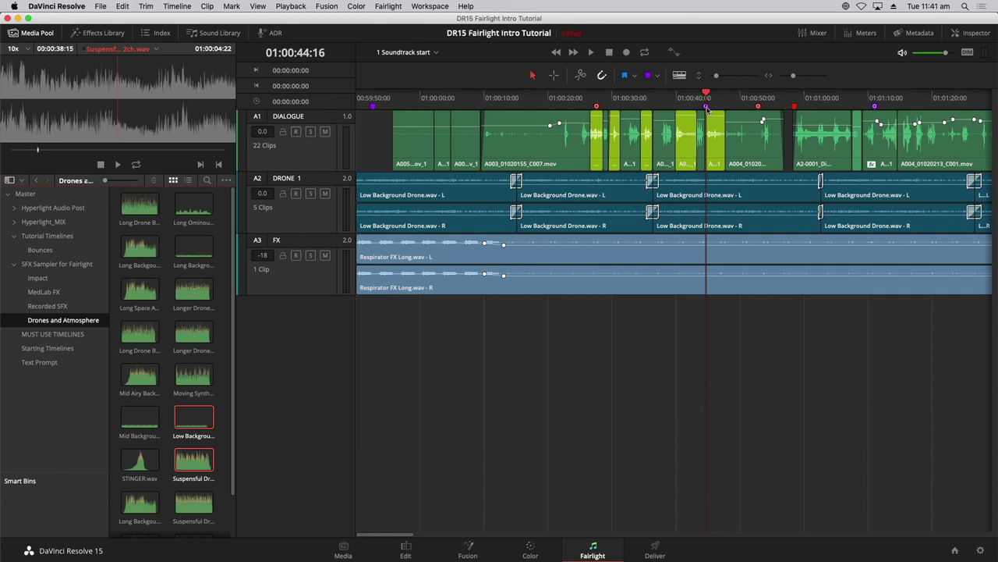
drag(731, 104, 659, 106)
key(shift+Up)
key(shift+Down)
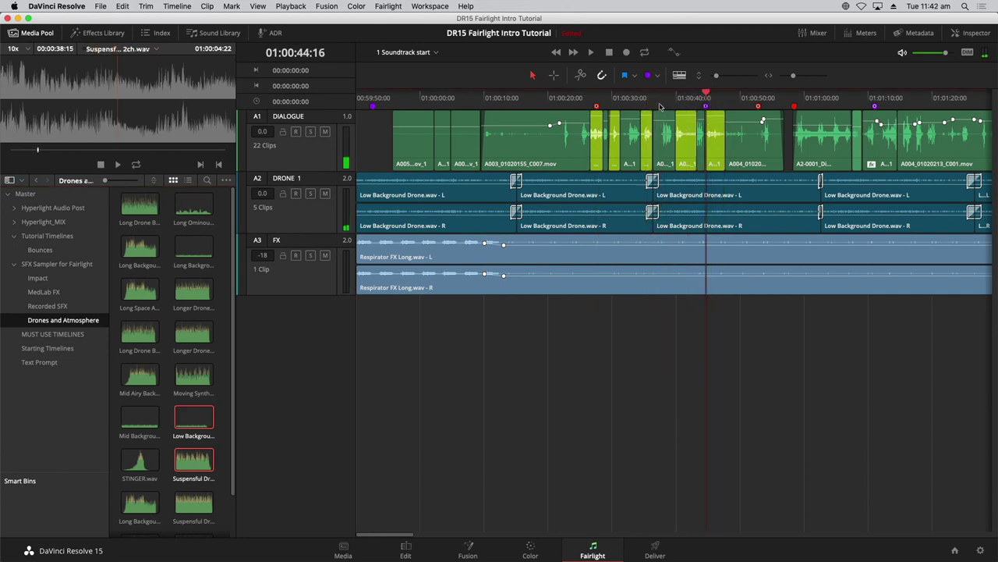
key(shift+Down)
key(shift+Up)
key(shift+Up)
key(shift+Up)
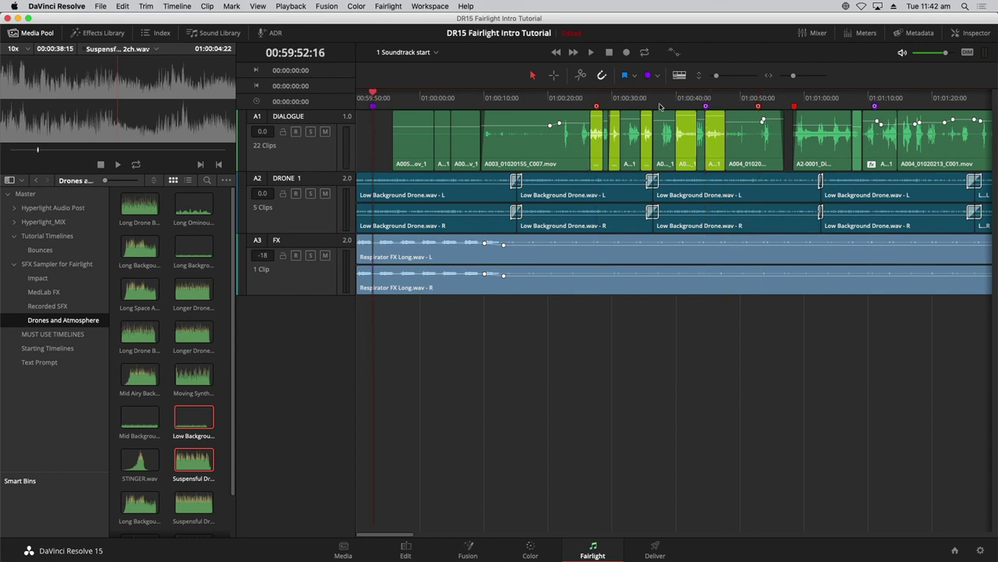
key(shift+Down)
key(shift+Down)
key(shift+Down)
key(Up)
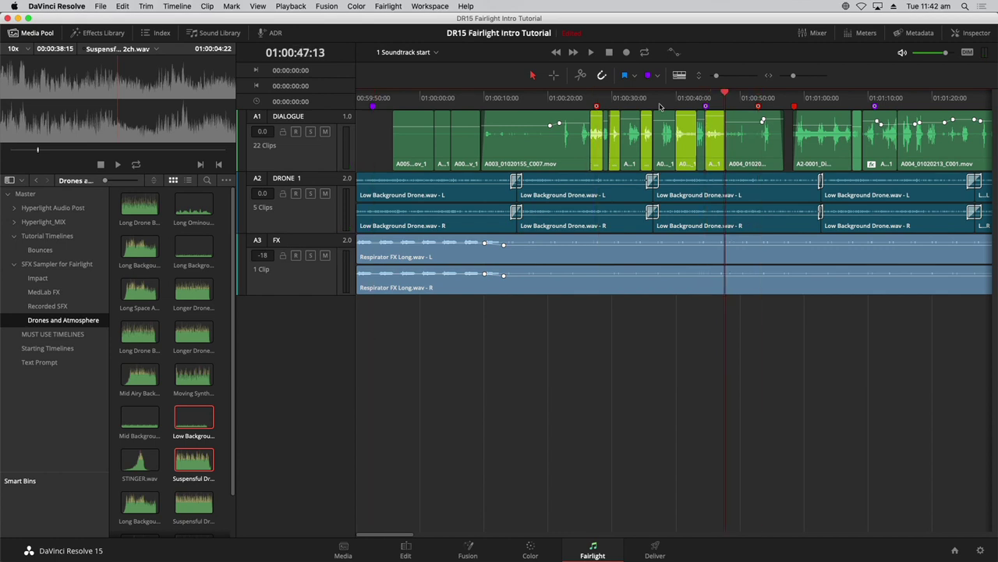
key(Up)
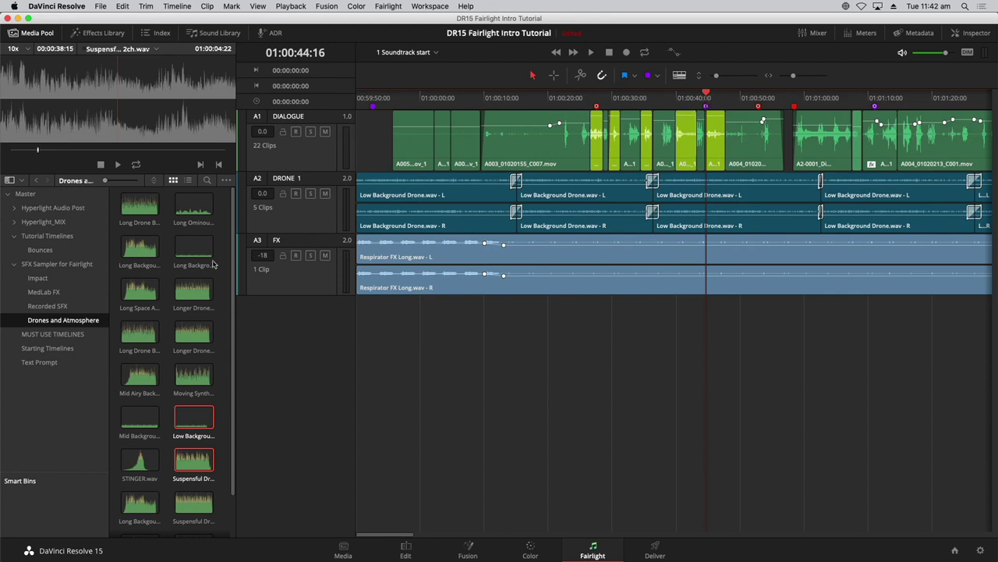
Step: Add Suspensful Drone 2ch.wav to a new stereo track below FX, starting at the playhead at 01:00:44:16
click(194, 467)
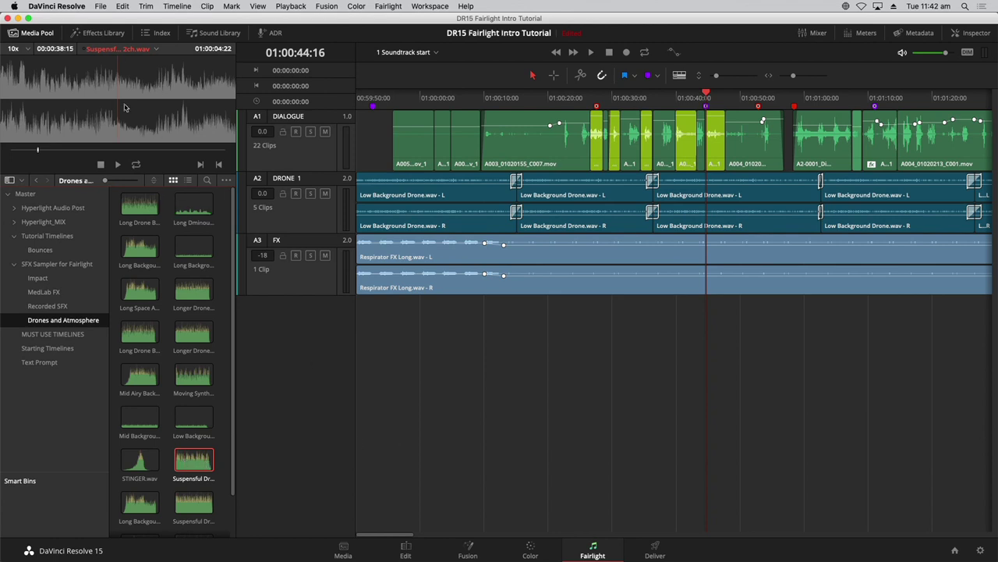
drag(125, 107, 708, 350)
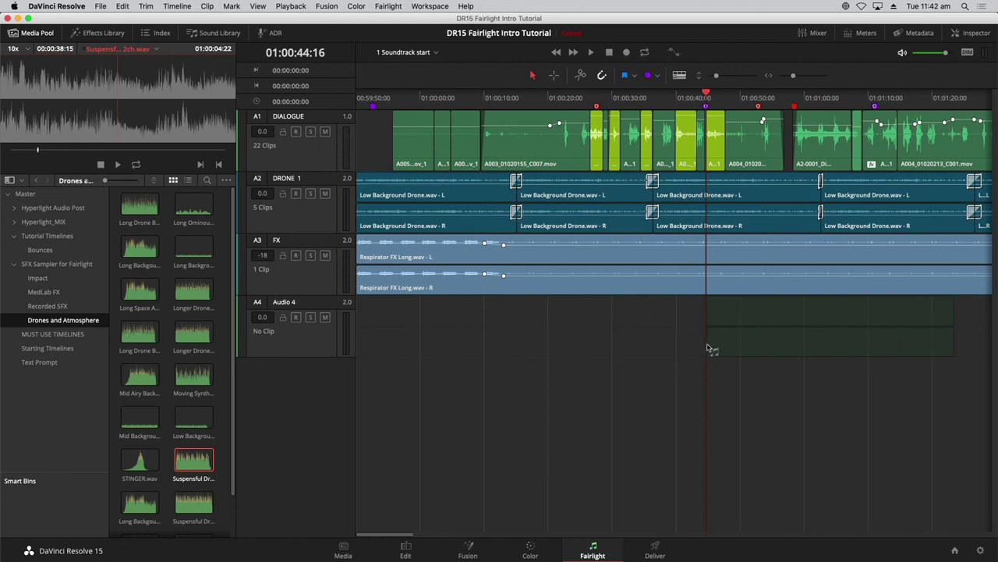
drag(709, 348, 706, 348)
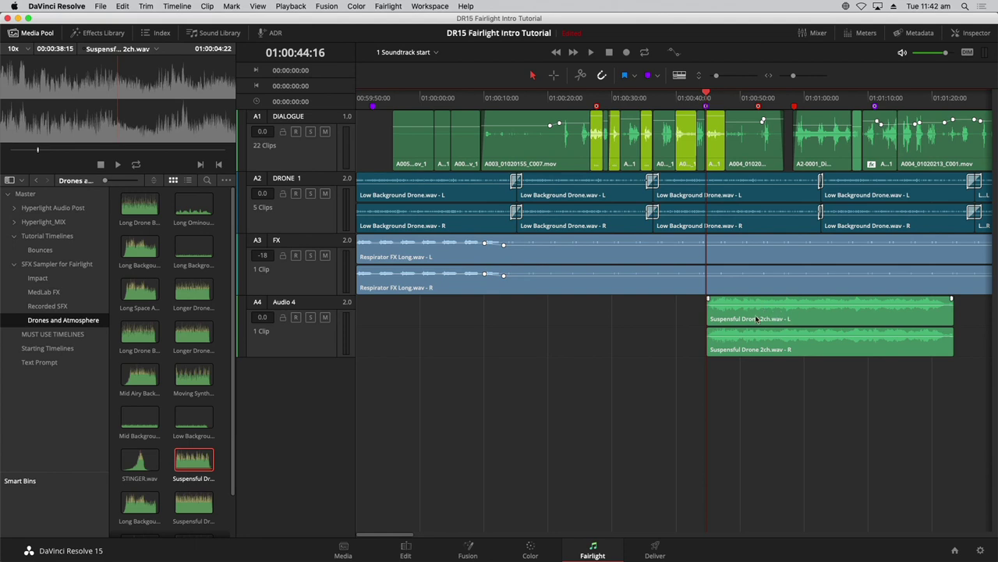
Step: Rename the new A4 track to "DRONE 2" and leave it deselected
double_click(282, 303)
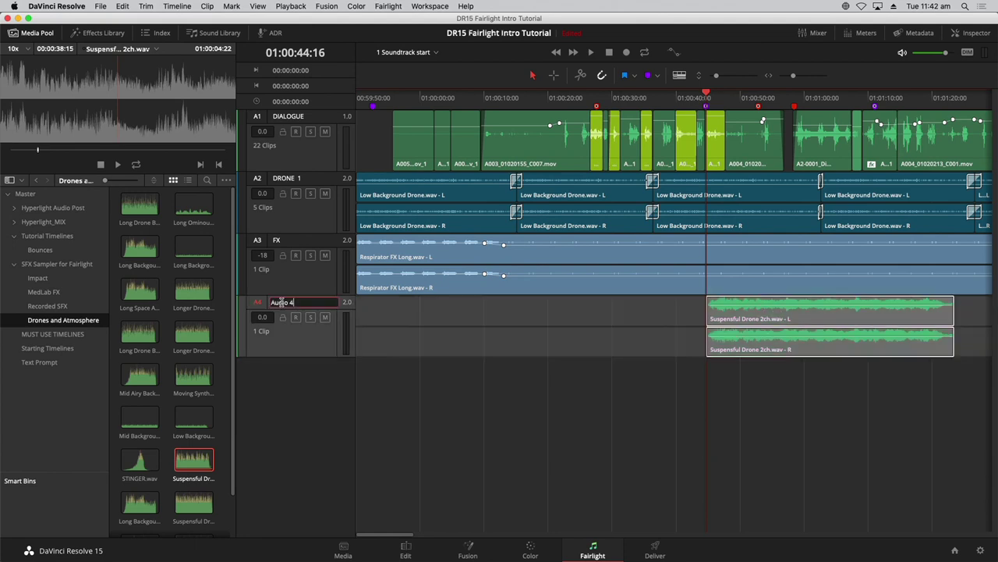
drag(298, 305, 251, 304)
text(DRONE 2)
key(Return)
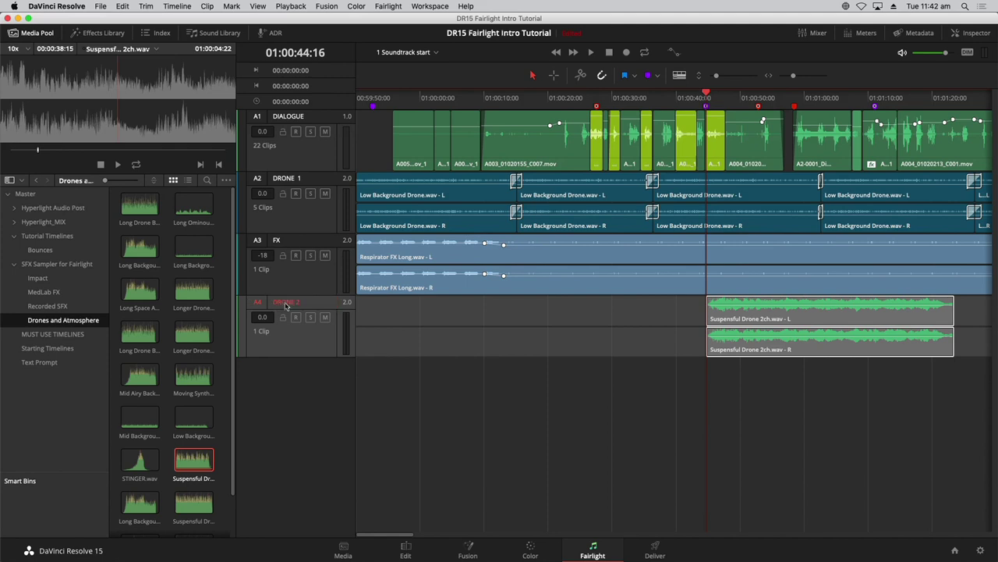
click(421, 369)
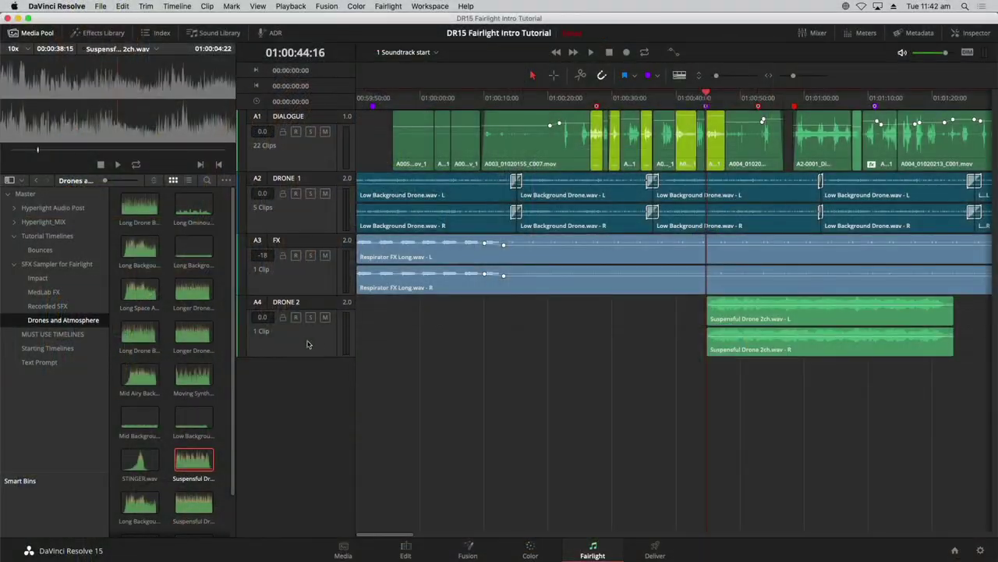
Step: Change the DRONE 2 track's color to Navy and move the track up above FX
right_click(308, 344)
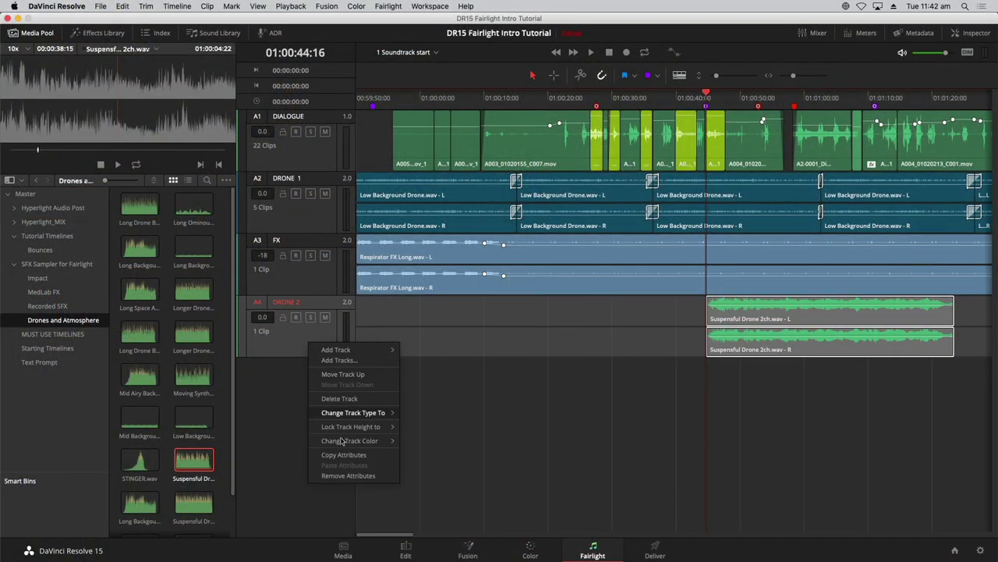
mouse_move(353, 445)
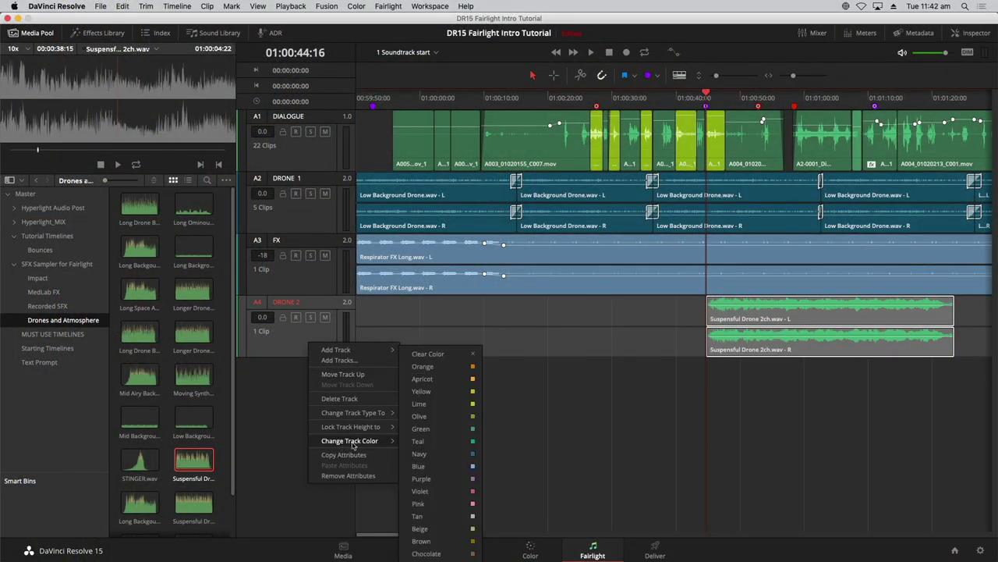
click(420, 454)
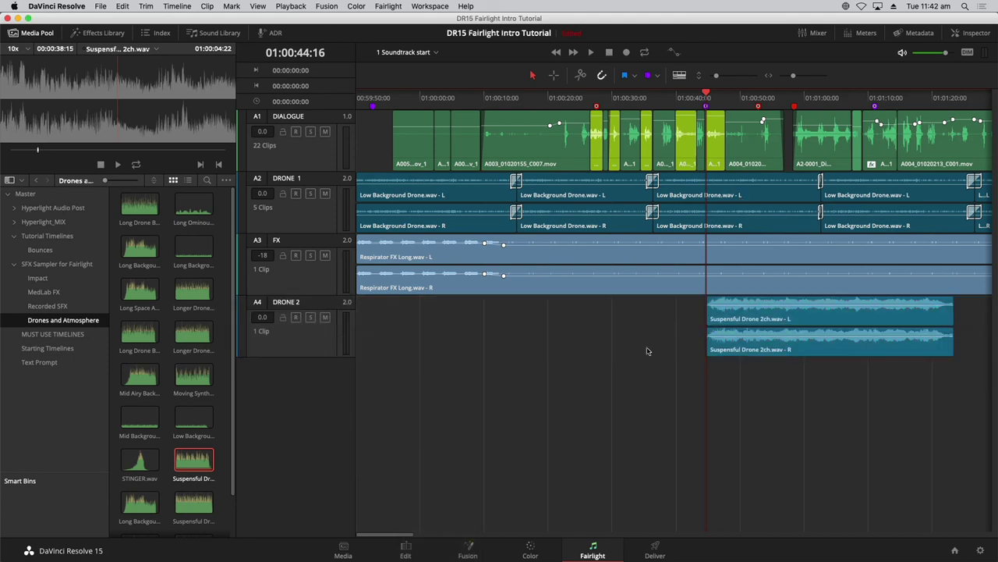
right_click(305, 353)
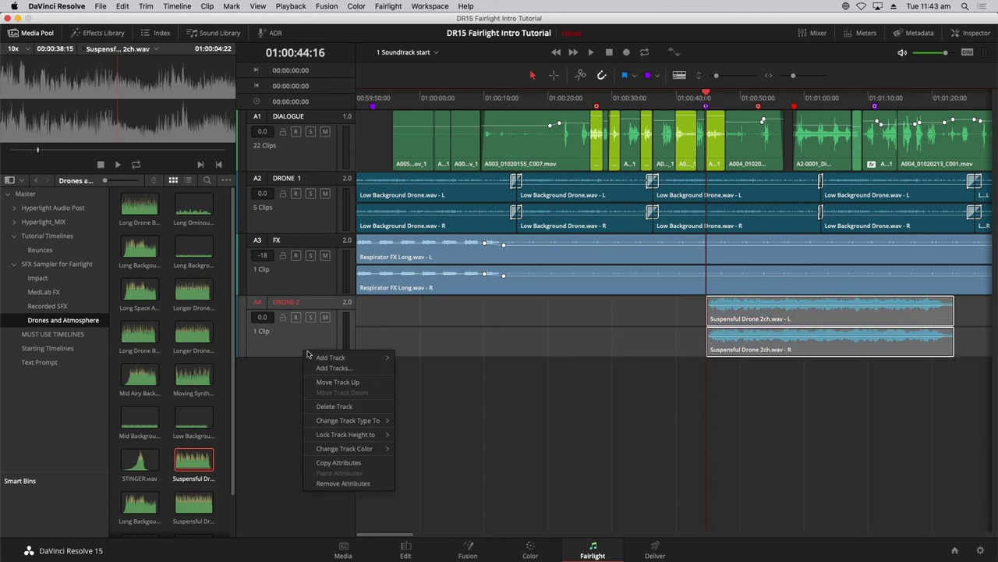
click(311, 383)
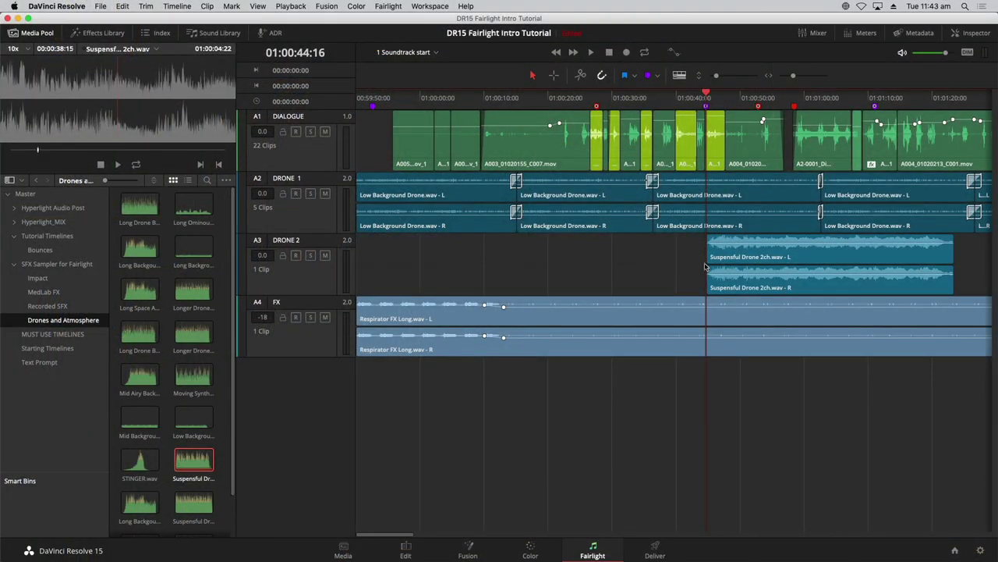
Step: Solo DRONE 2, play it, and lower the Suspensful Drone 2ch.wav clip's volume line, checking the level by playback
click(309, 259)
key(space)
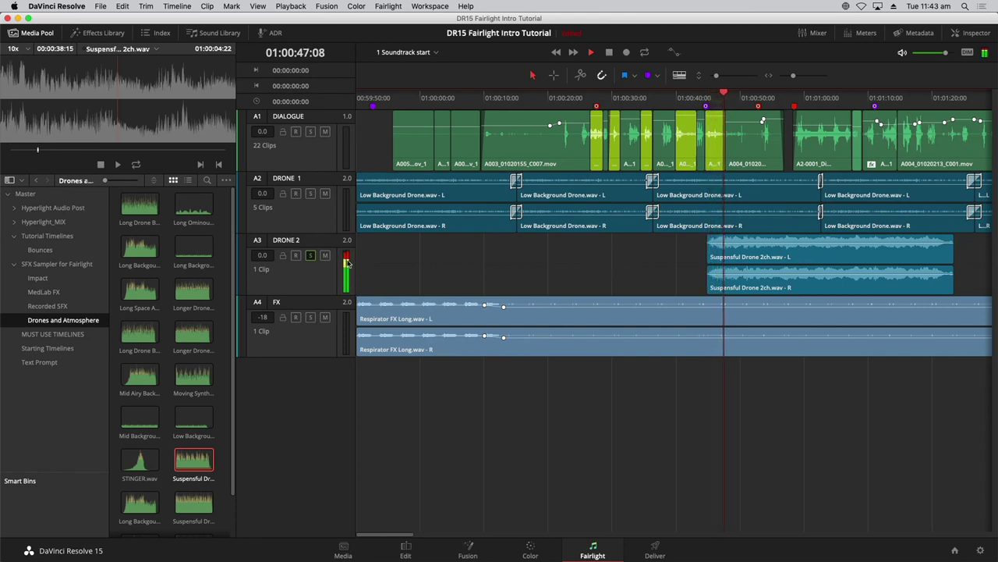
key(space)
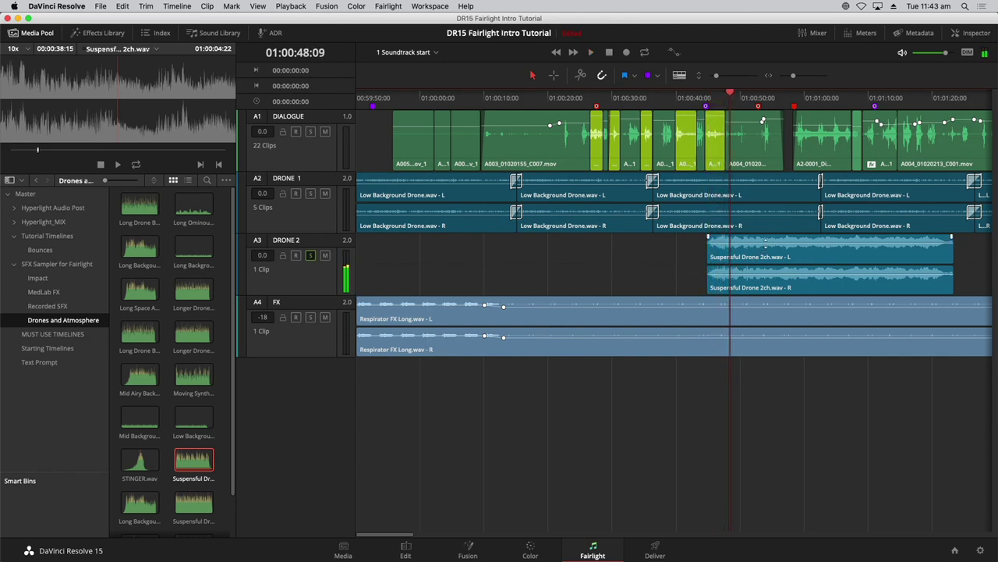
click(765, 243)
drag(766, 240, 765, 250)
key(space)
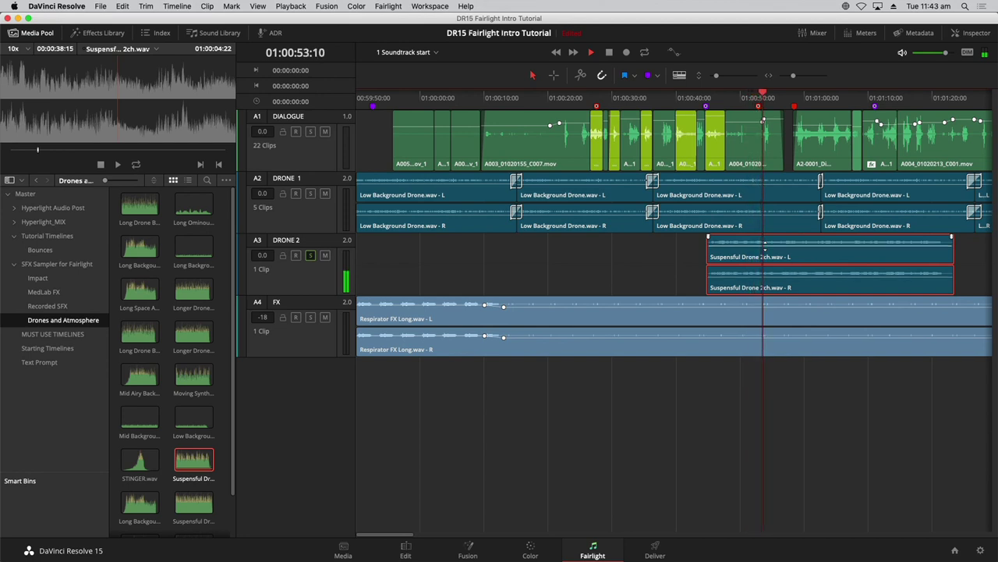
key(space)
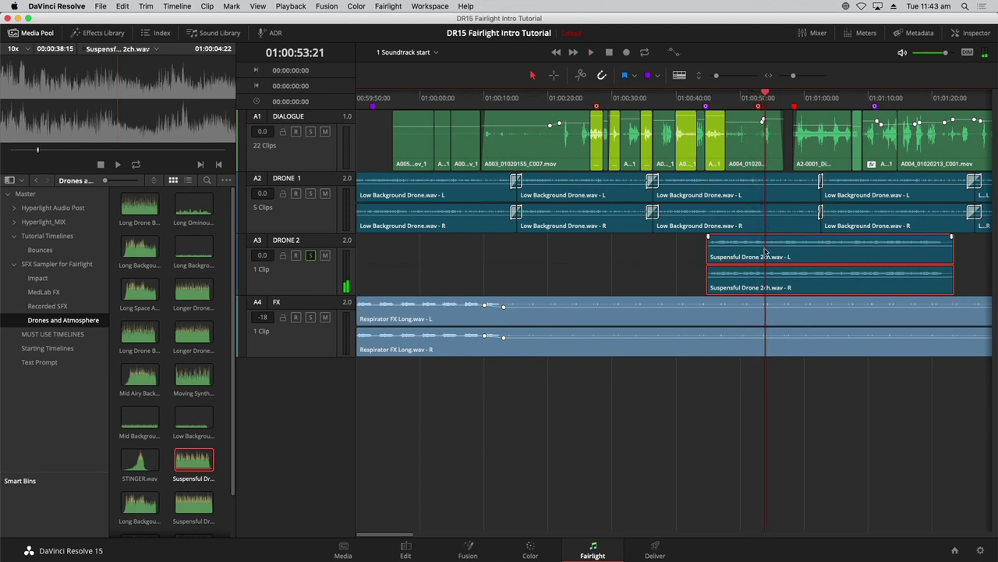
Step: Add a fade-in and a fade-out of about 8 seconds each to the Suspensful Drone 2ch.wav clip
click(664, 262)
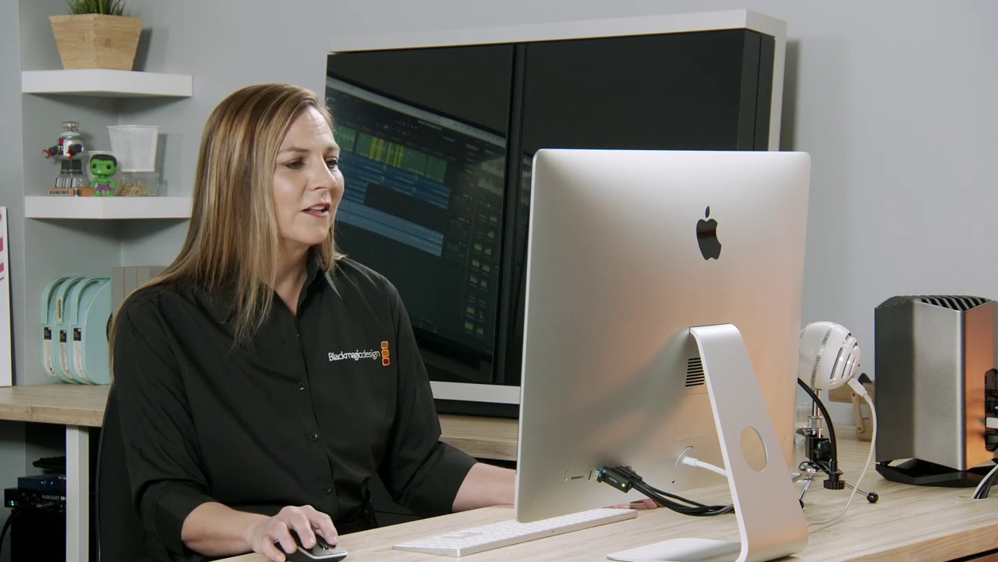
drag(710, 235, 758, 235)
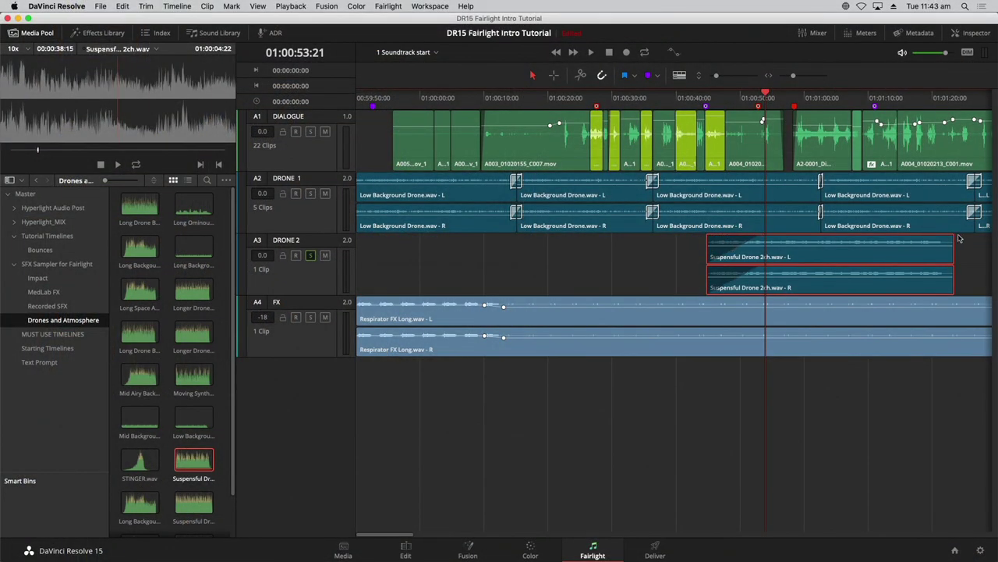
drag(951, 236, 897, 236)
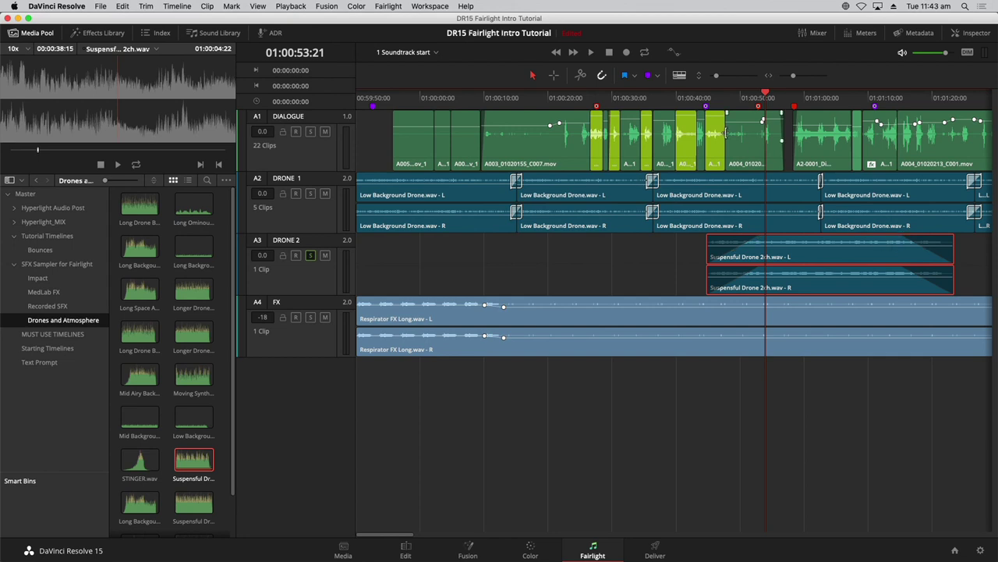
Step: Show the meters and video viewer, and play the soloed drone from 01:00:44:11
click(705, 98)
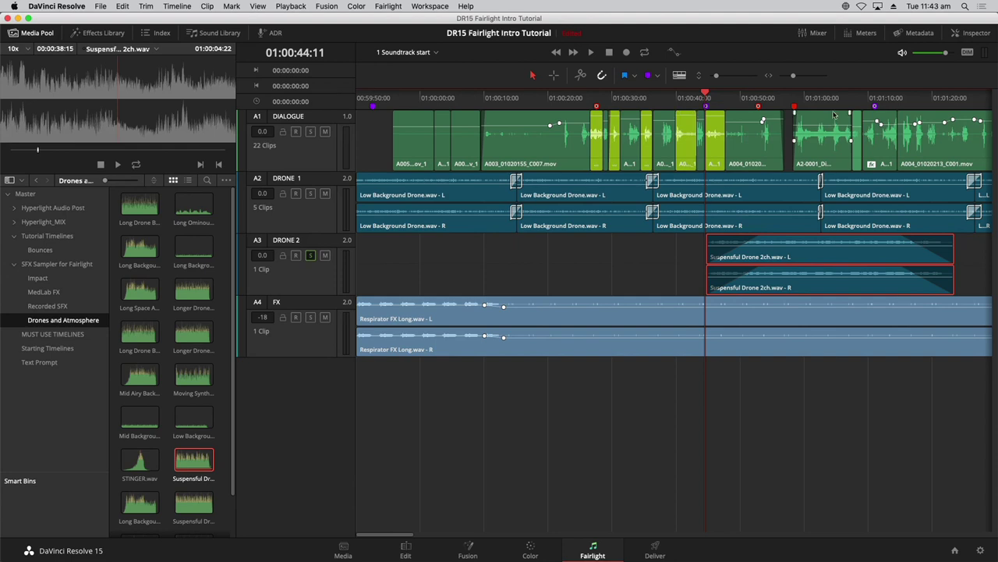
click(864, 32)
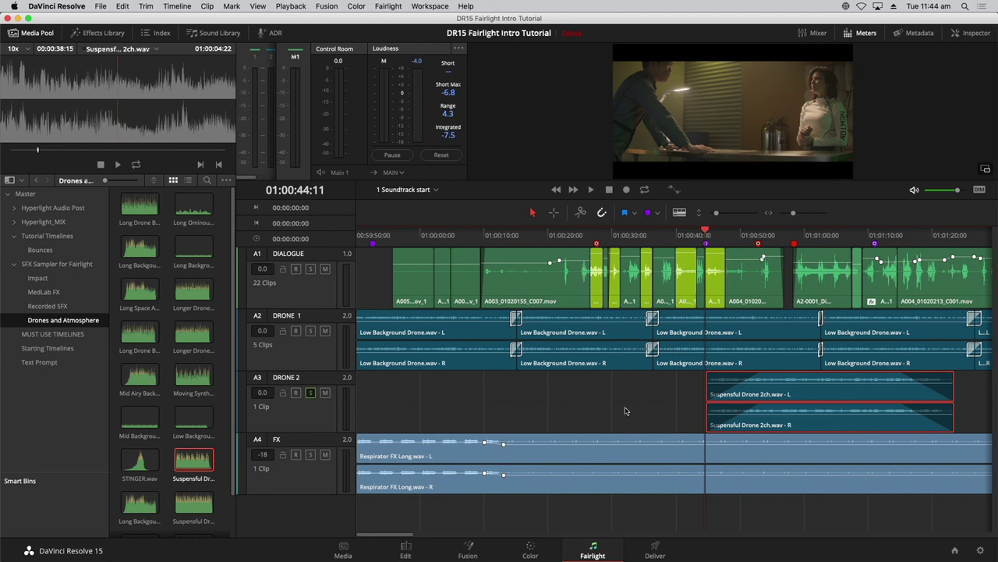
key(space)
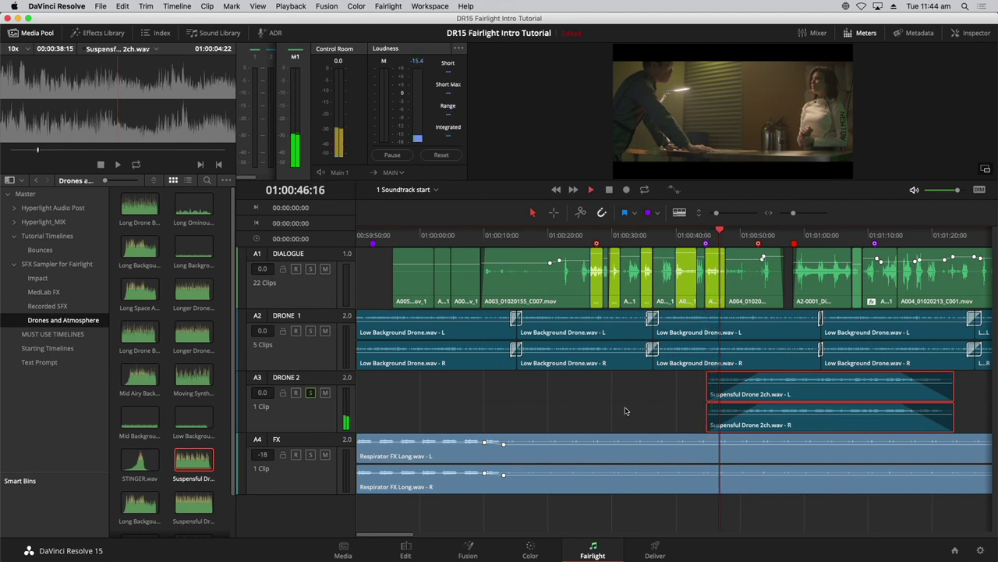
key(space)
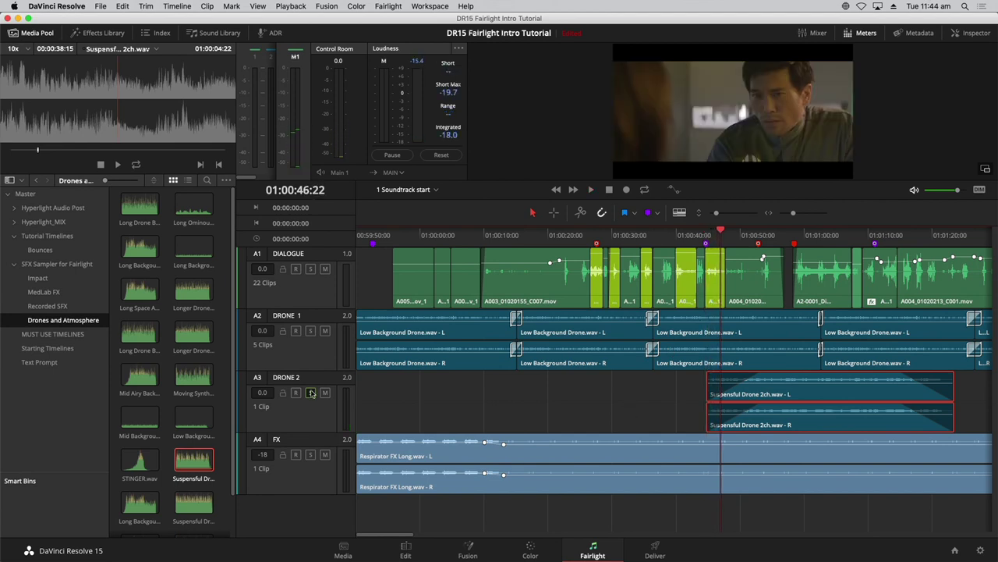
Step: Unsolo DRONE 2 and play the full mix from 01:00:44:11
click(704, 236)
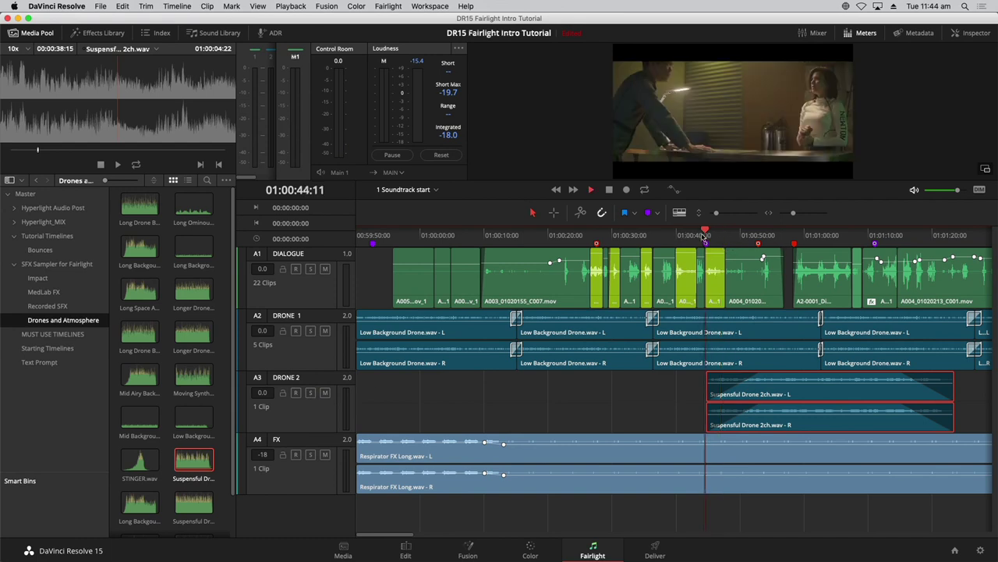
key(space)
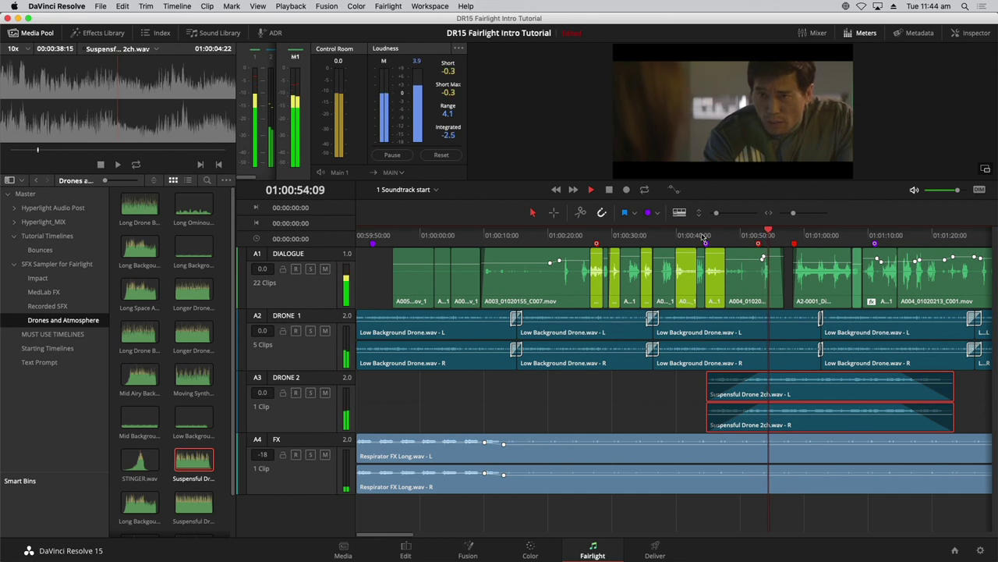
key(space)
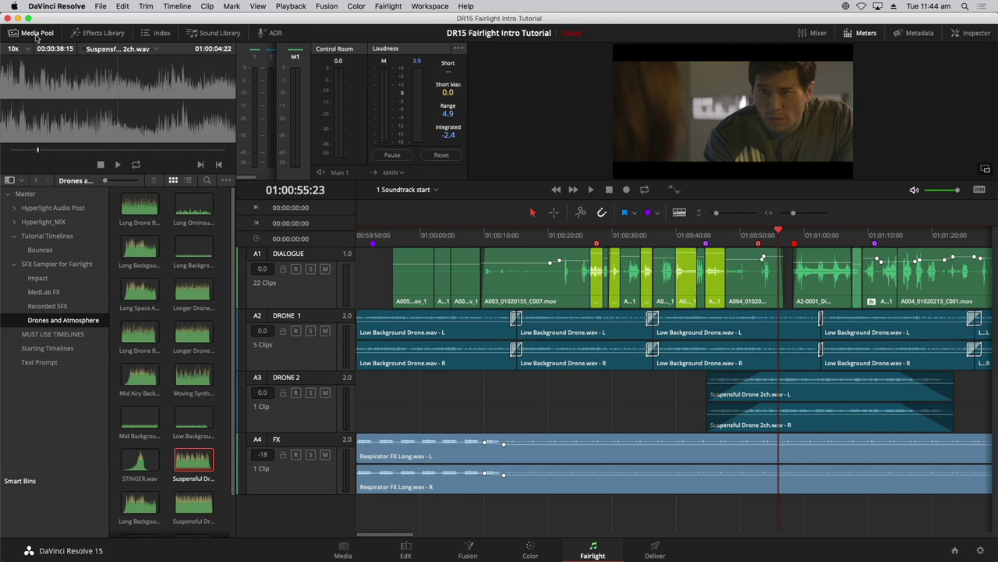
Step: Open the marker index and jump the playhead to the "Subtle explosion sound" marker
click(156, 34)
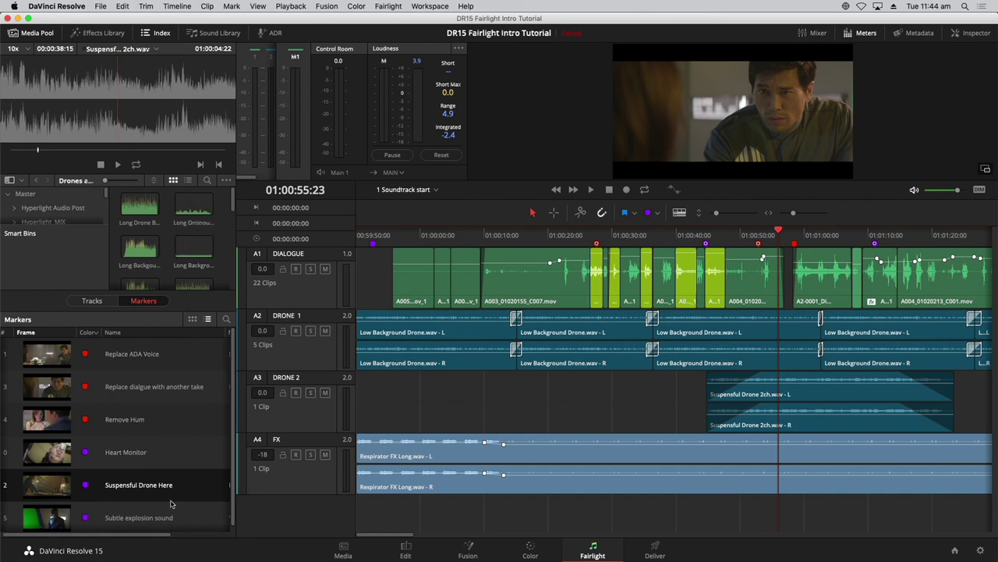
click(82, 518)
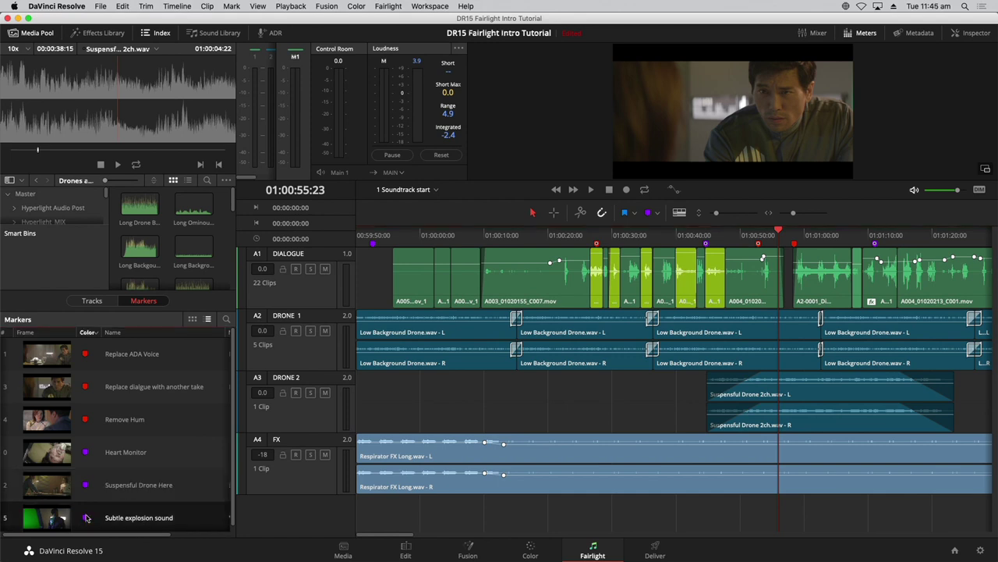
double_click(56, 520)
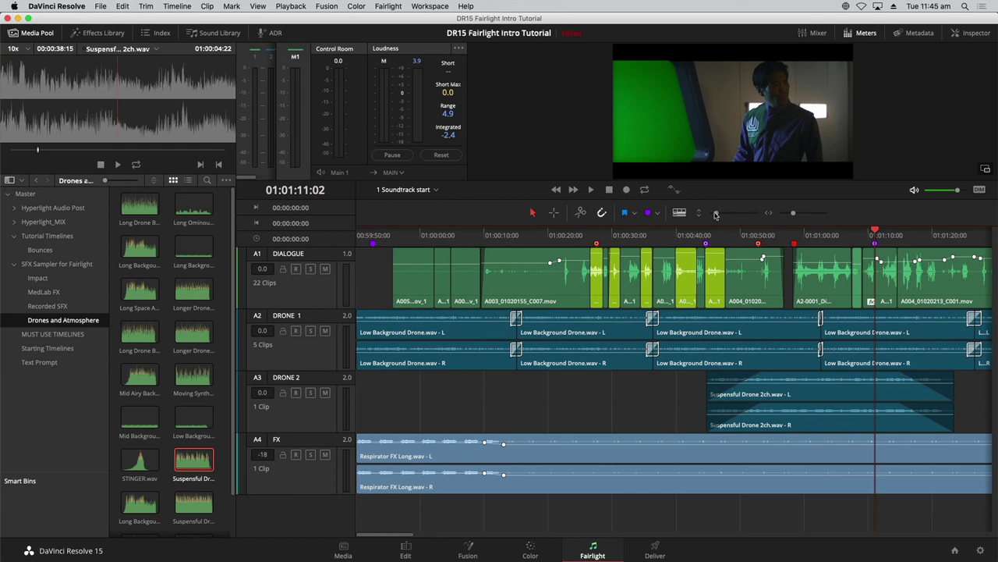
Step: Reduce the height of all tracks and place SOFT-HIT.wav from the Impact bin on the IMPACT track at the playhead, 01:01:11:02
drag(717, 215, 715, 215)
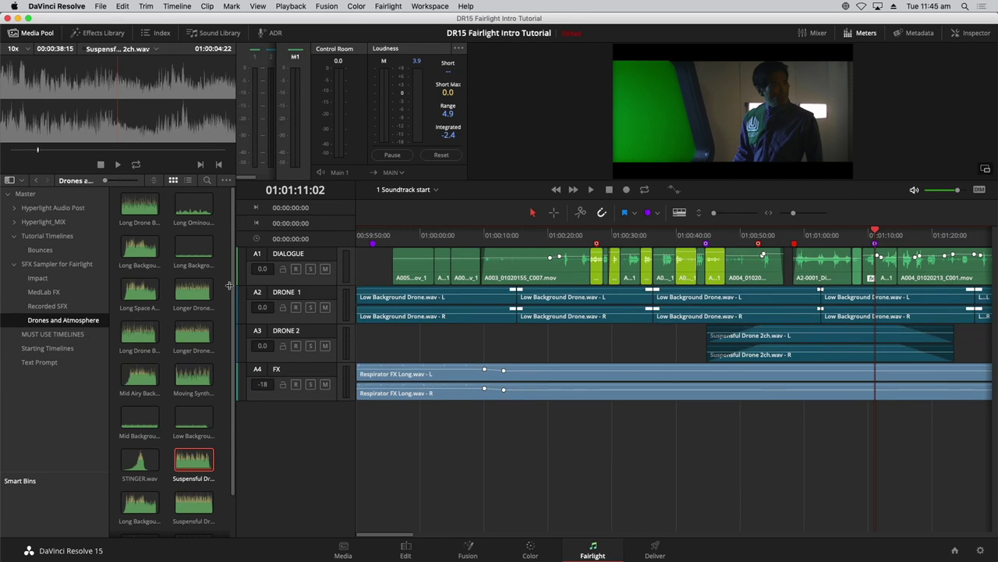
click(48, 279)
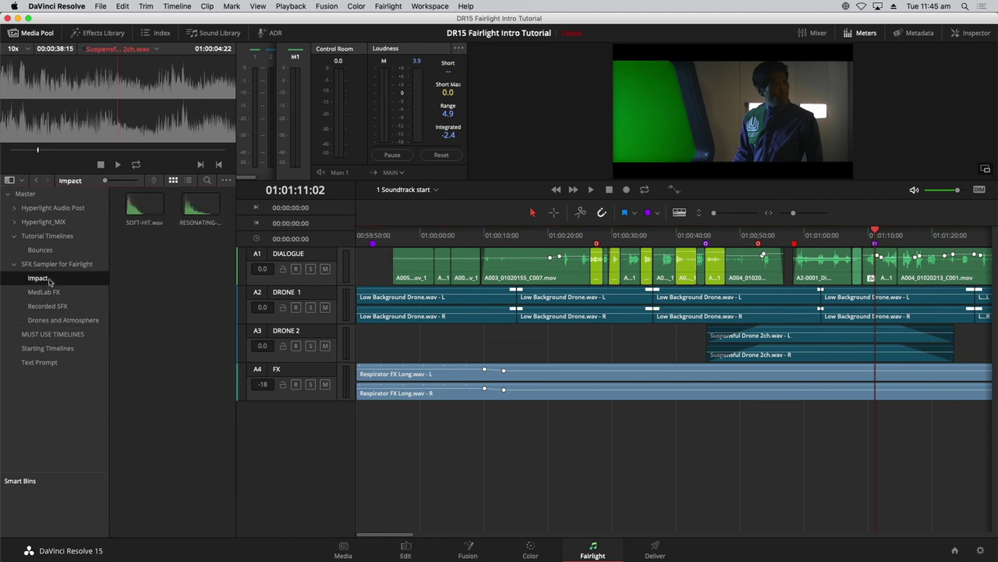
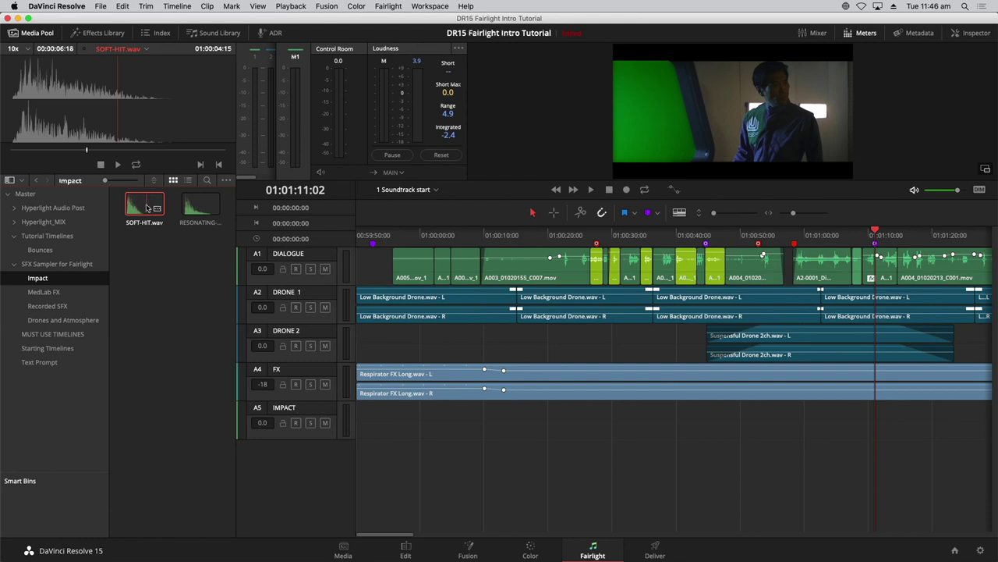
drag(146, 206, 871, 426)
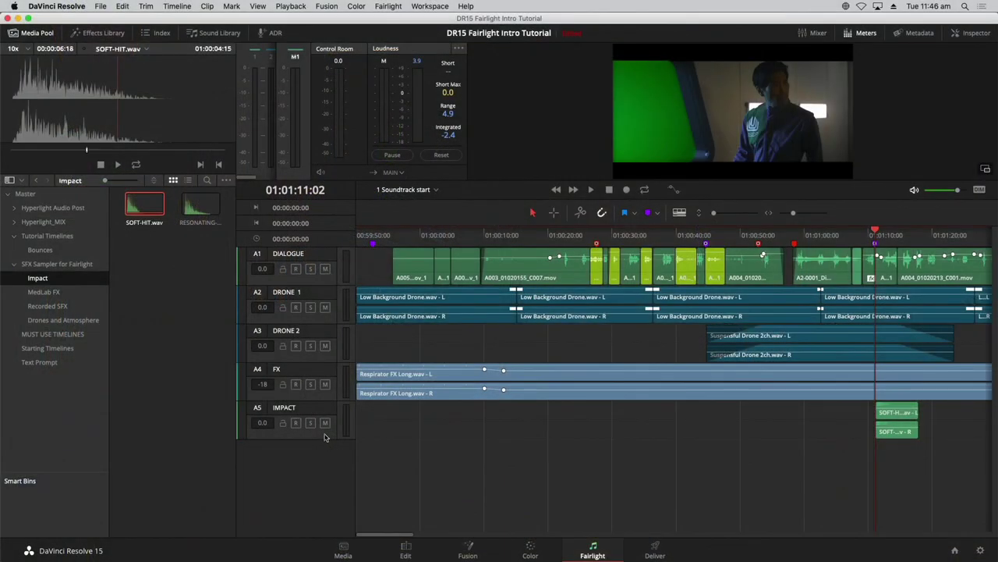
Step: Change the IMPACT track's color to Purple
right_click(325, 438)
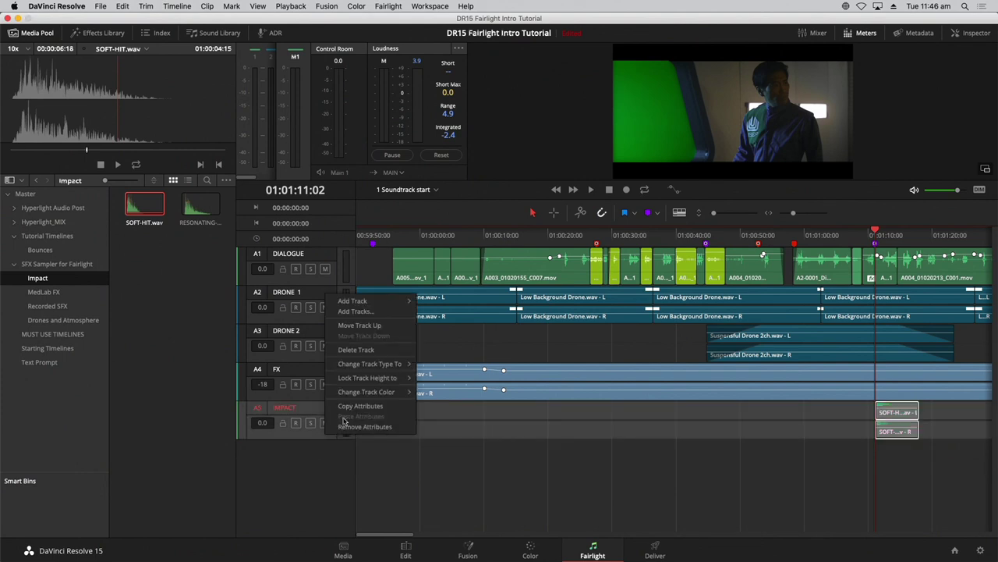
mouse_move(363, 391)
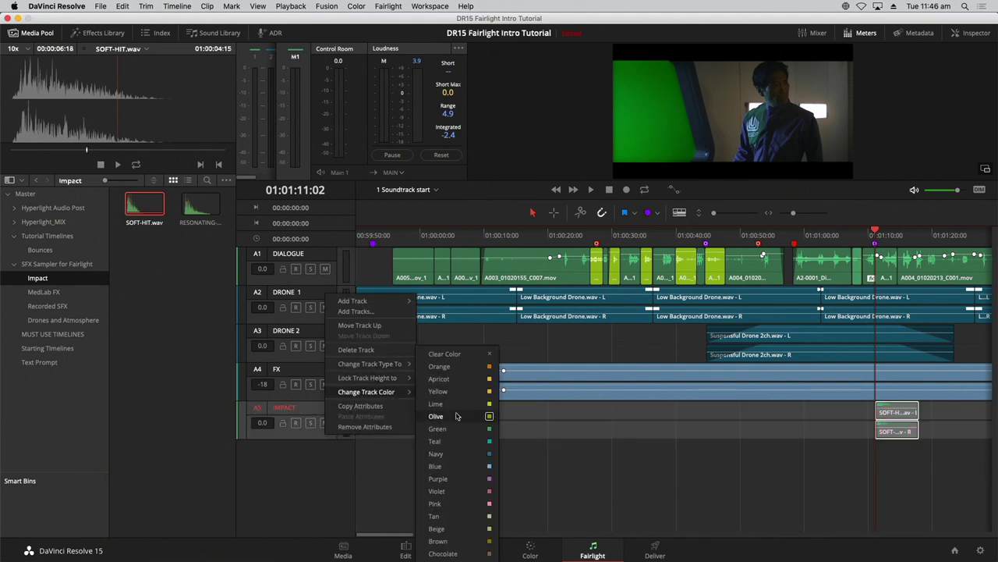
click(478, 484)
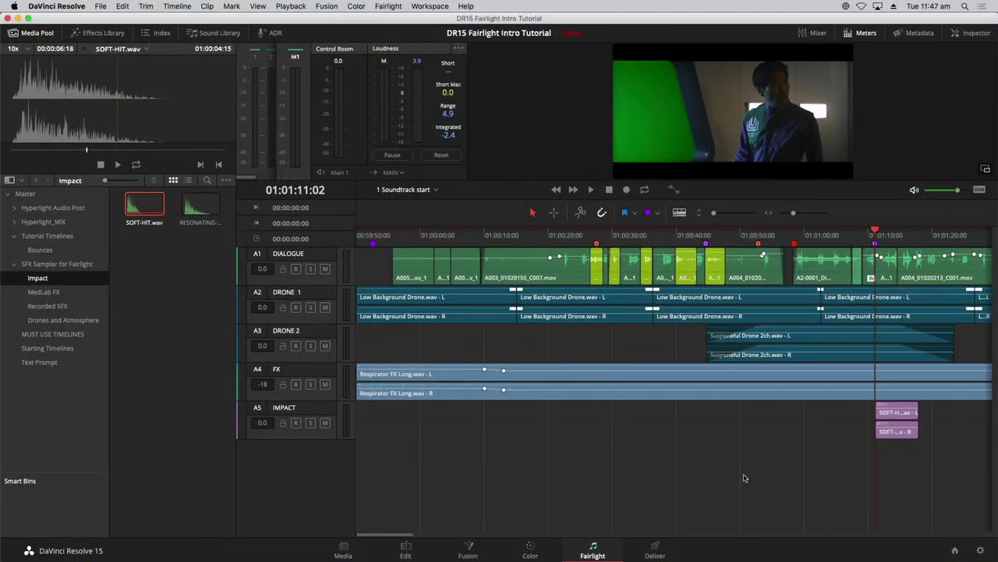
Step: Hide the Media Pool, and shrink all track heights before making only the IMPACT track taller
key(super+minus)
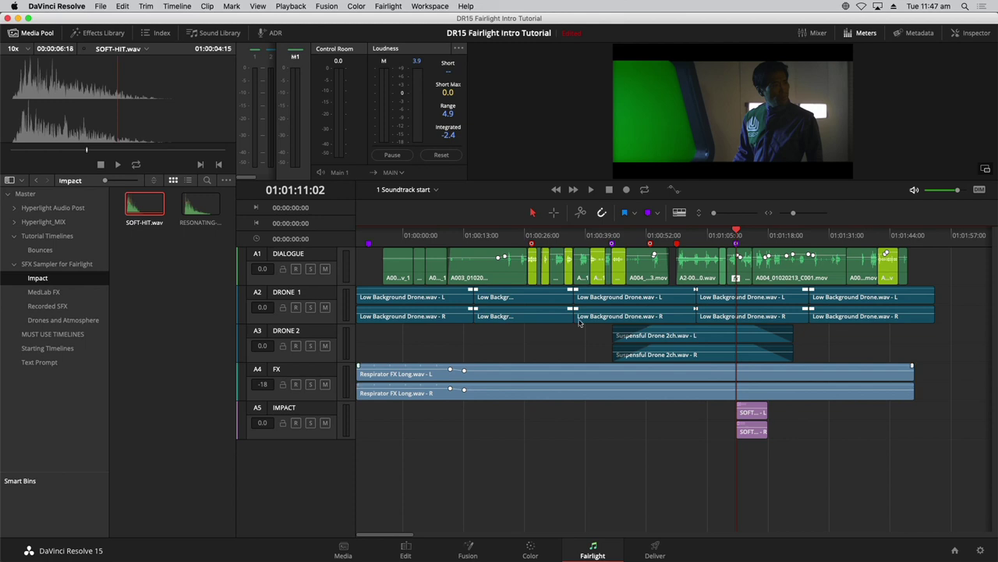
click(33, 35)
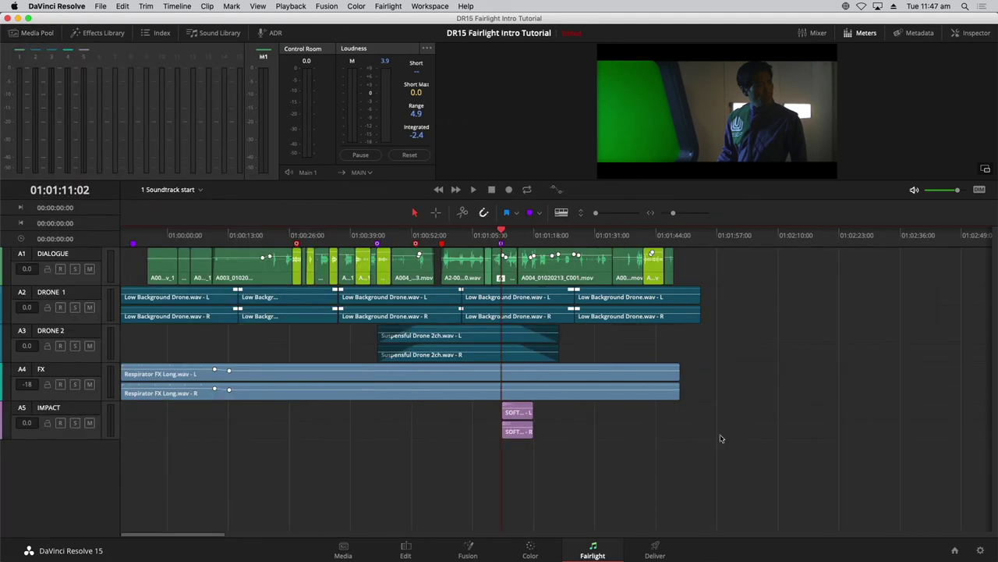
key(super+equal)
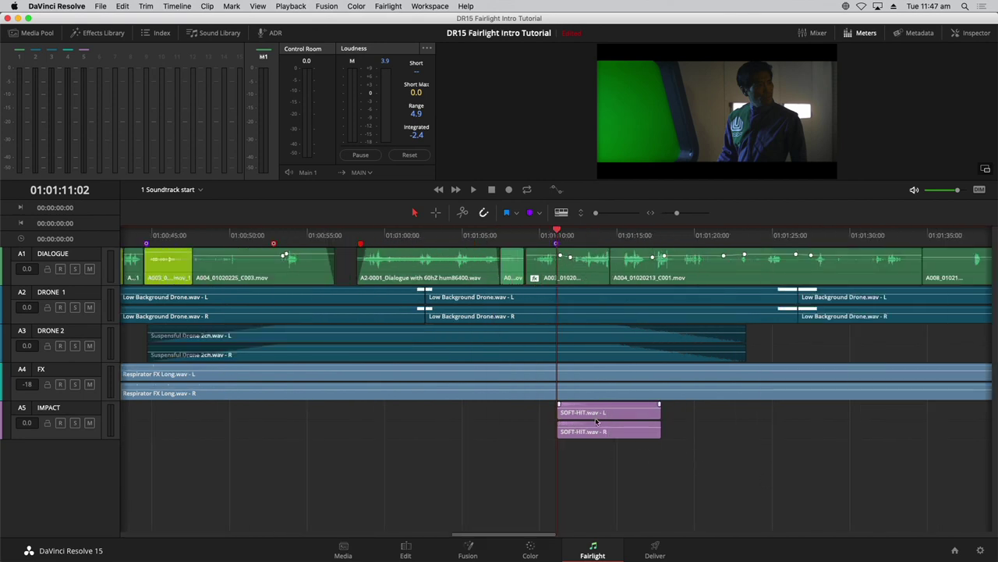
drag(598, 216, 595, 213)
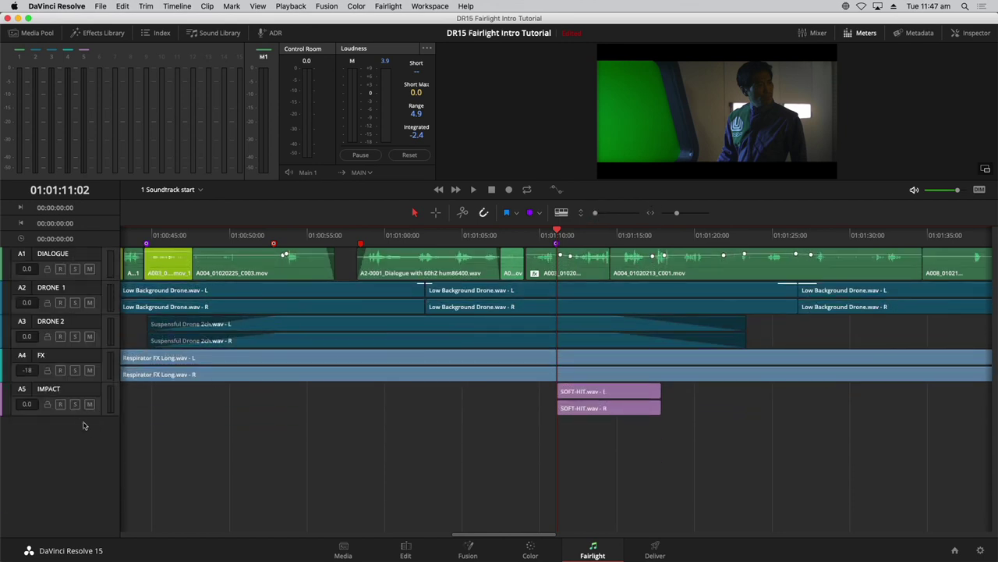
drag(85, 414, 88, 443)
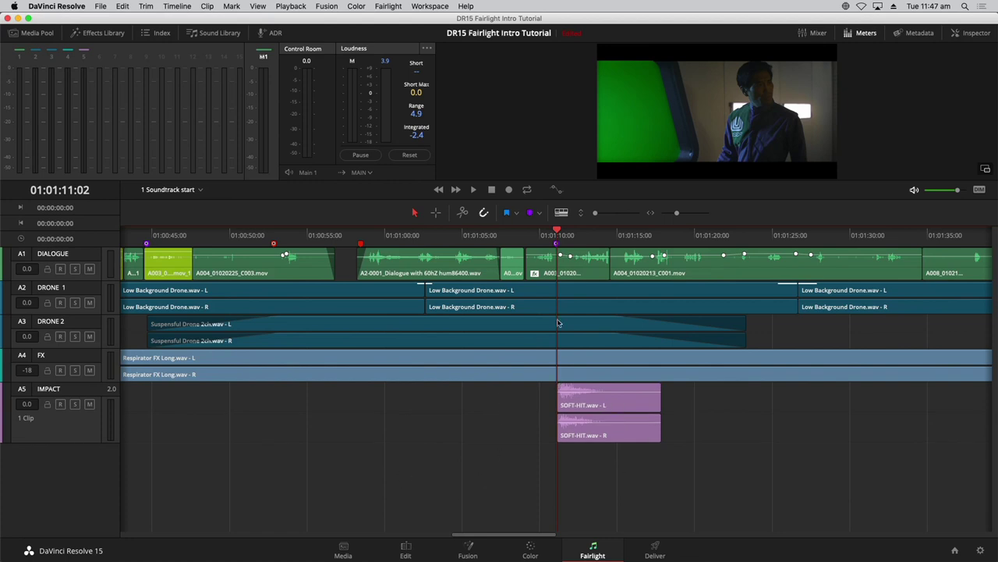
Step: Play the SOFT-HIT.wav impact in context, first from 01:01:07:10 and again from the purple marker at 01:01:11:02
click(503, 240)
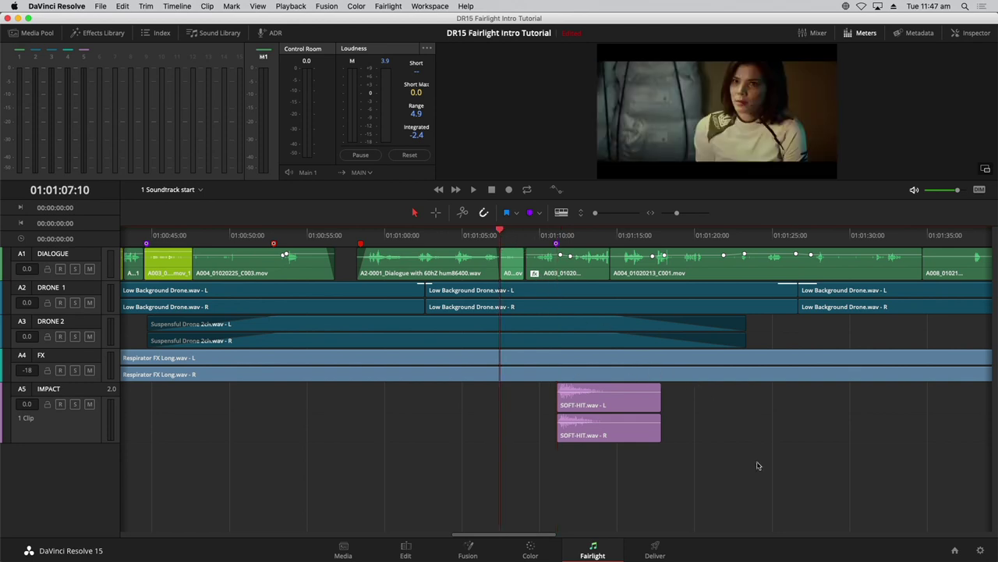
key(space)
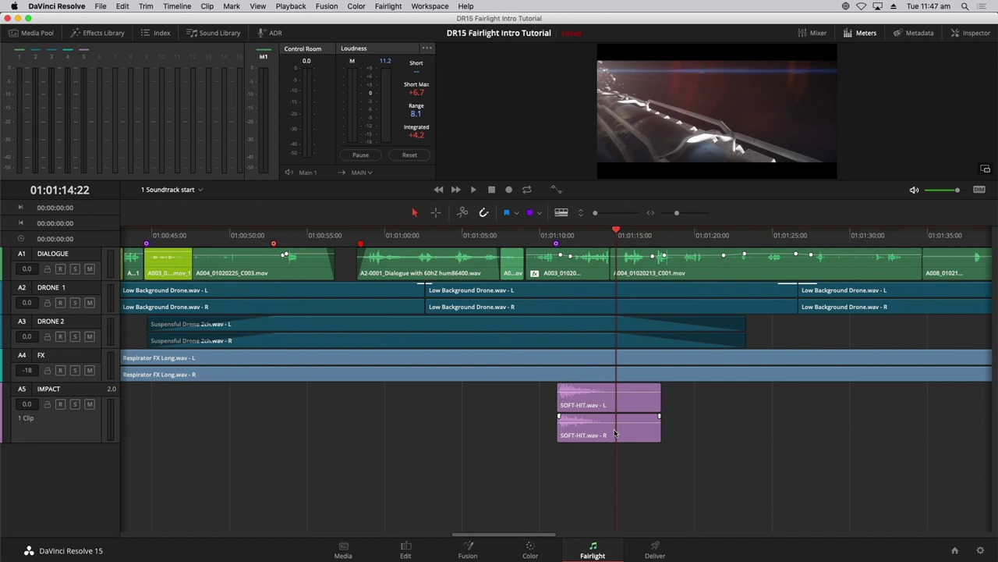
click(556, 236)
key(space)
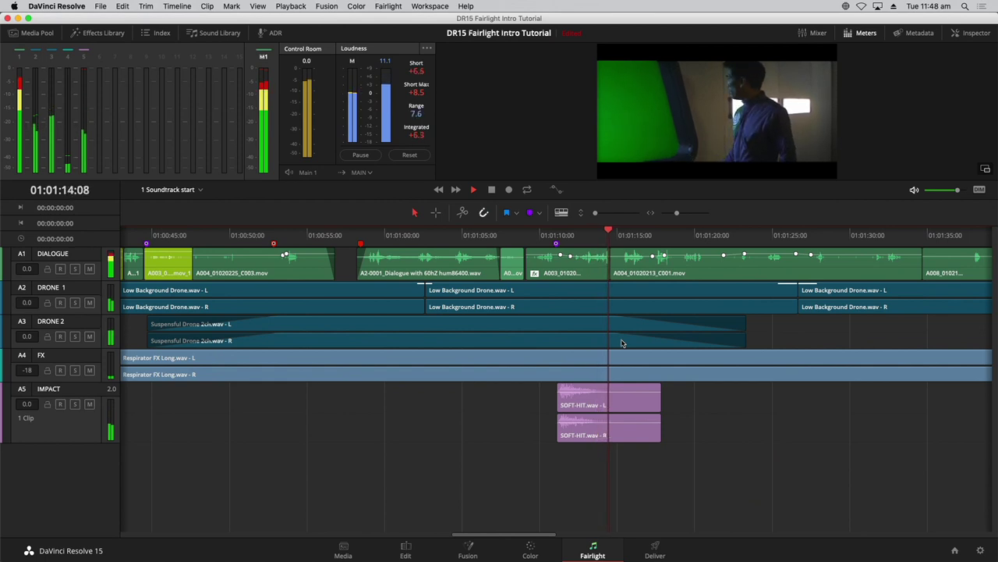
key(space)
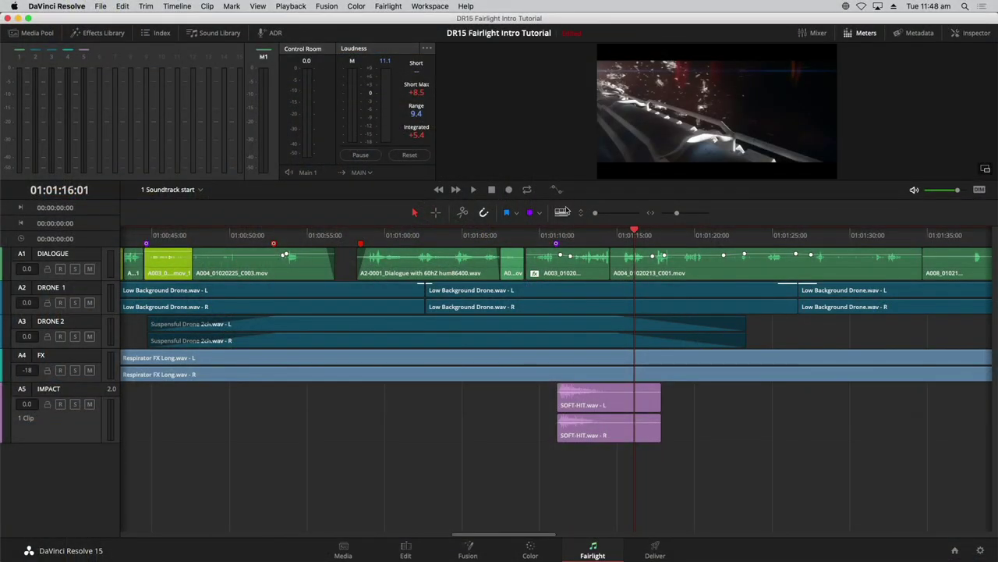
Step: Enable the Video scroller and the Audio 1 scroller in the timeline view options
click(562, 213)
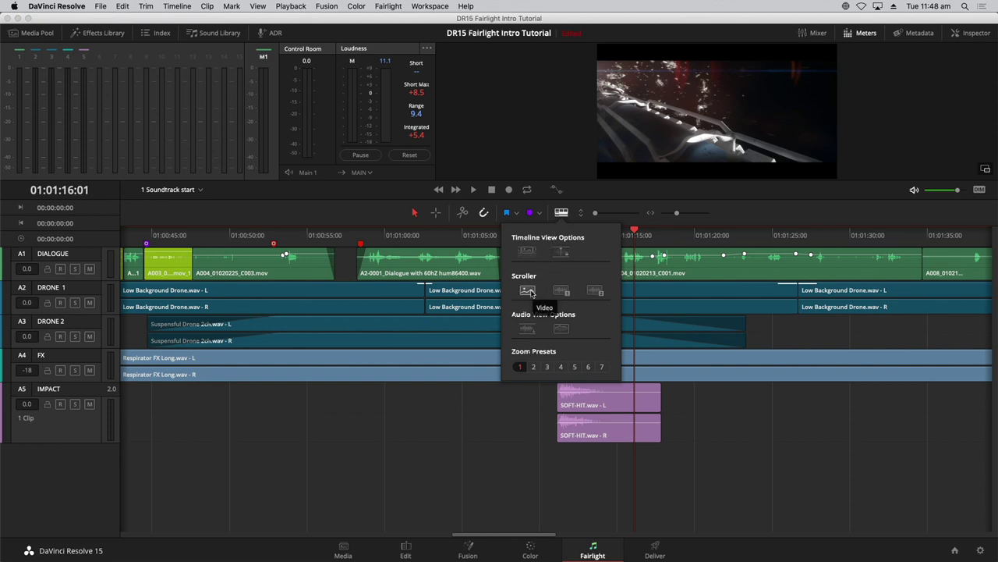
click(528, 291)
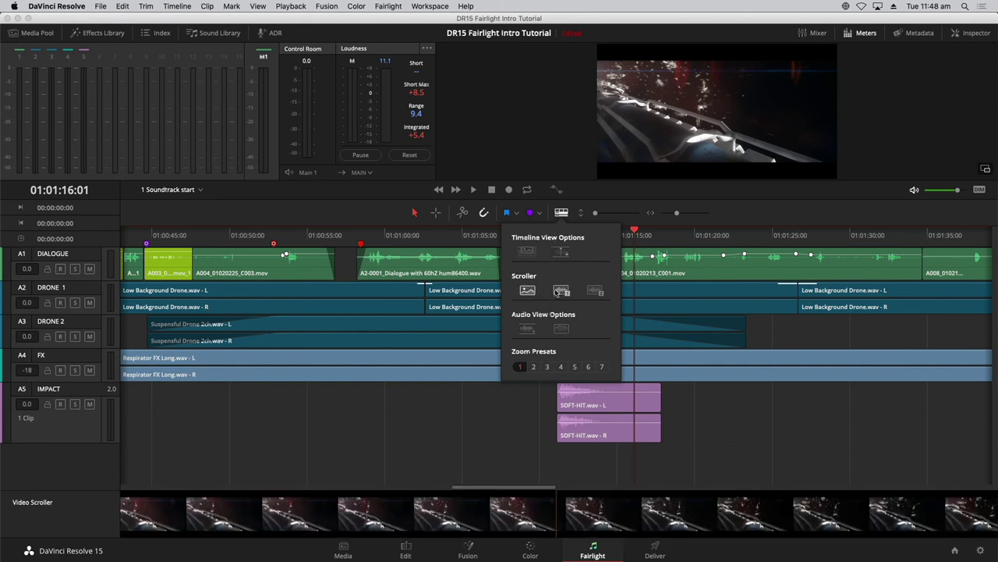
click(561, 291)
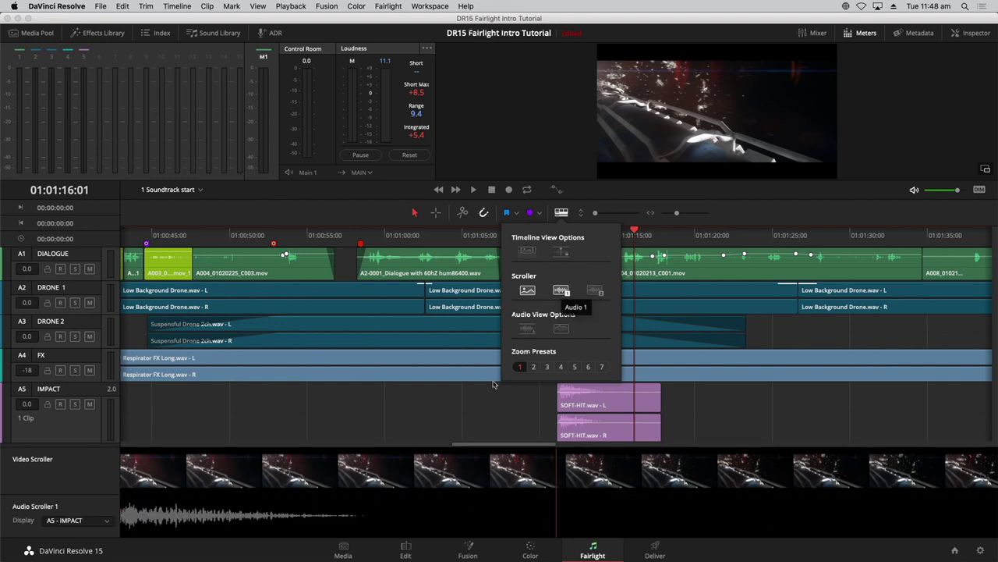
click(503, 400)
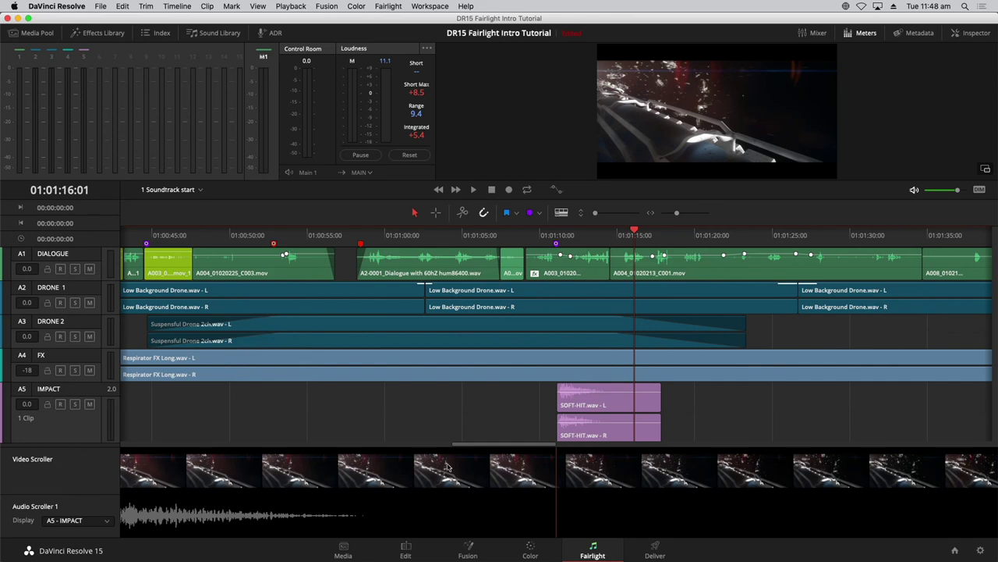
Step: Scrub and play with the scrollers, then park the playhead on the first frame of the exterior explosion shot, 01:01:14:05
drag(369, 468, 570, 487)
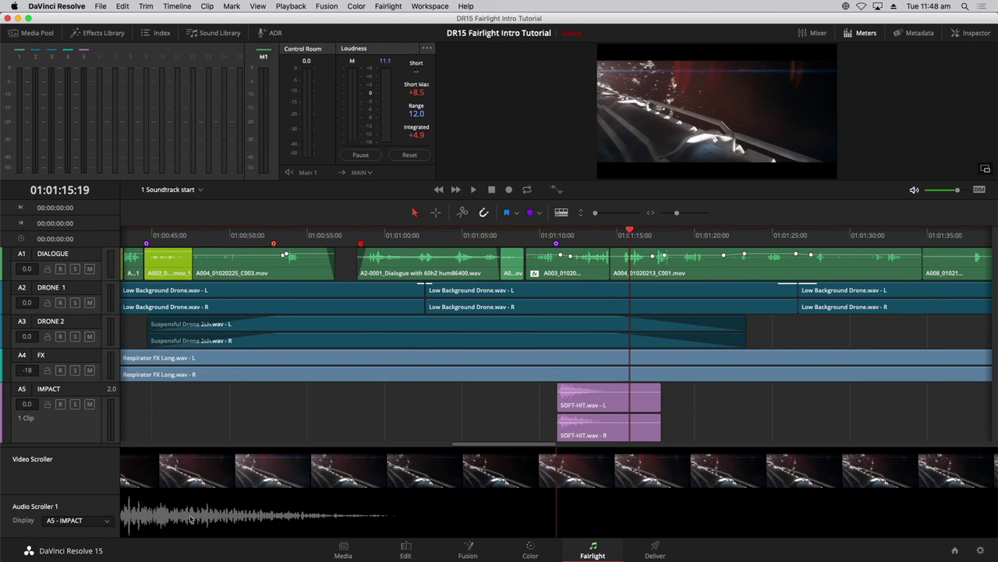
click(555, 234)
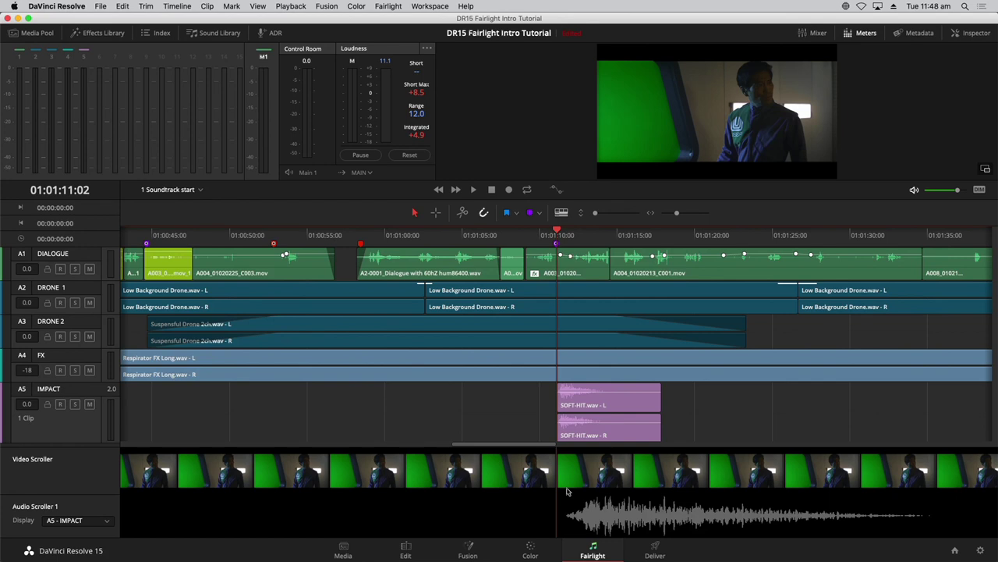
key(space)
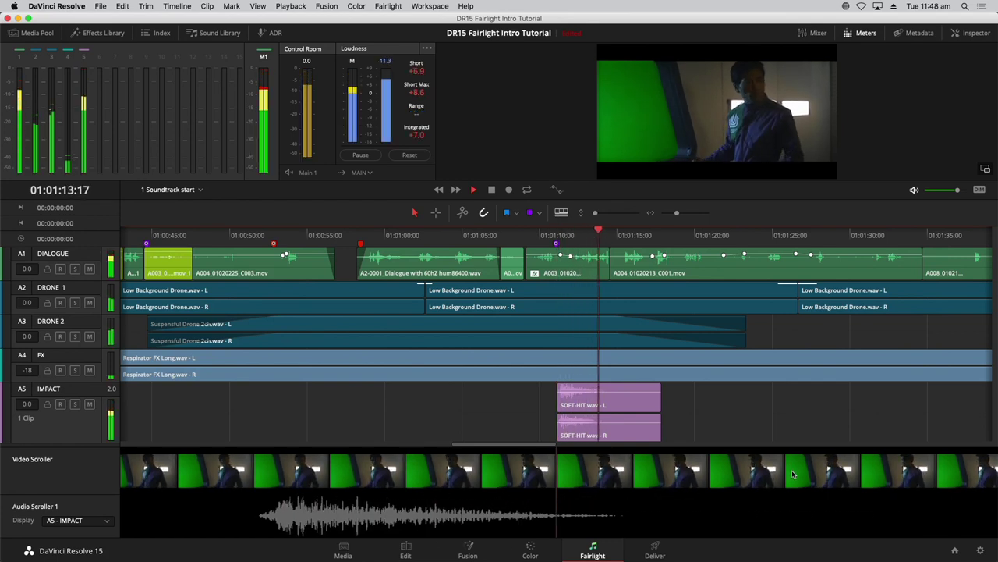
key(space)
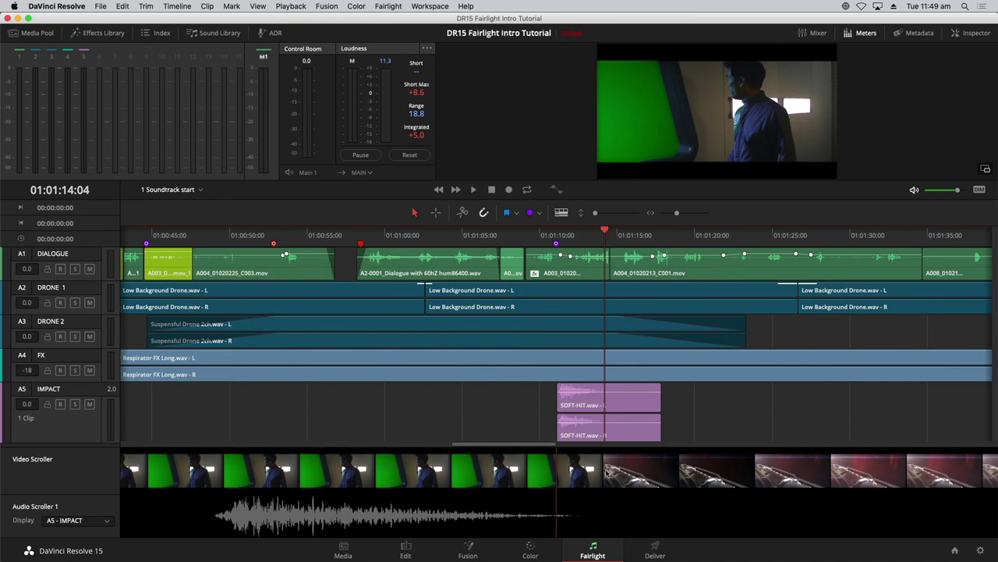
key(Right)
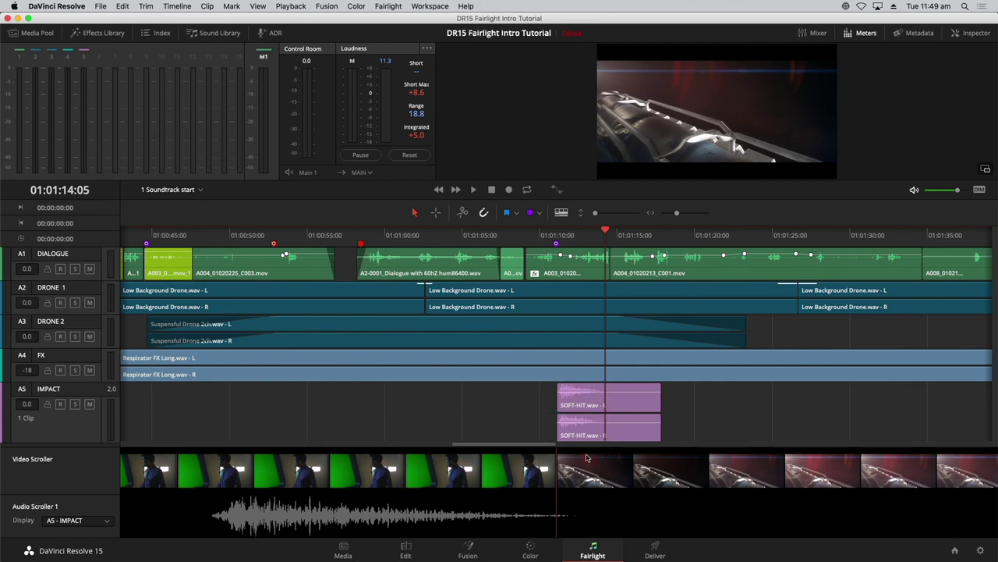
Step: Move SOFT-HIT.wav along the IMPACT track so its loud attack meets the playhead at 01:01:14:05, and play it back from the purple marker
click(591, 397)
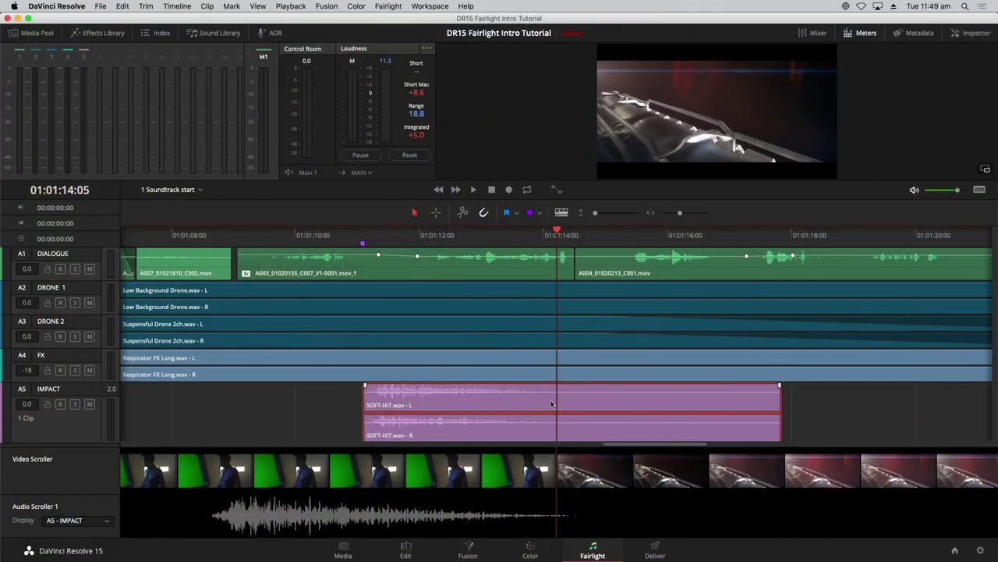
drag(434, 404, 613, 410)
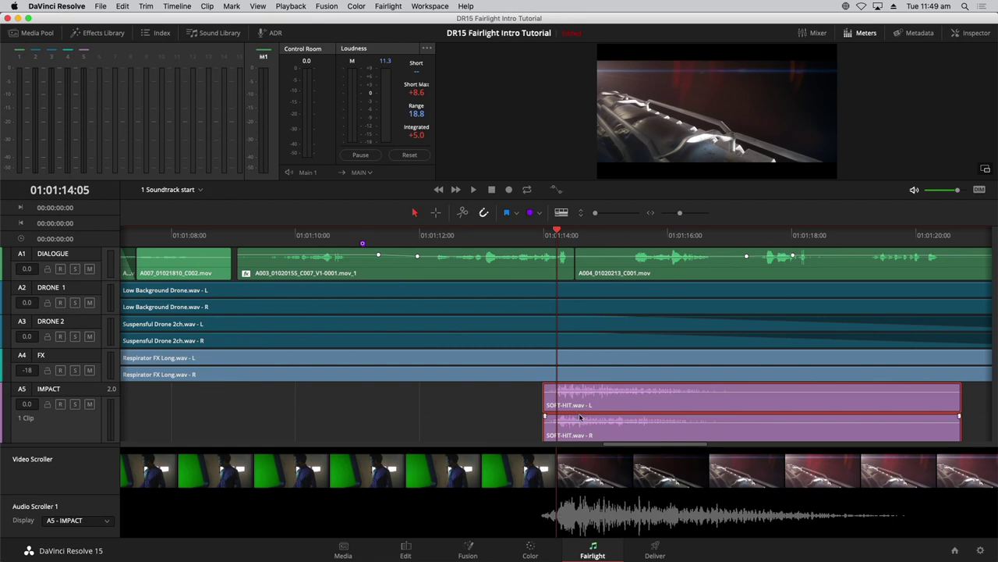
key(Delete)
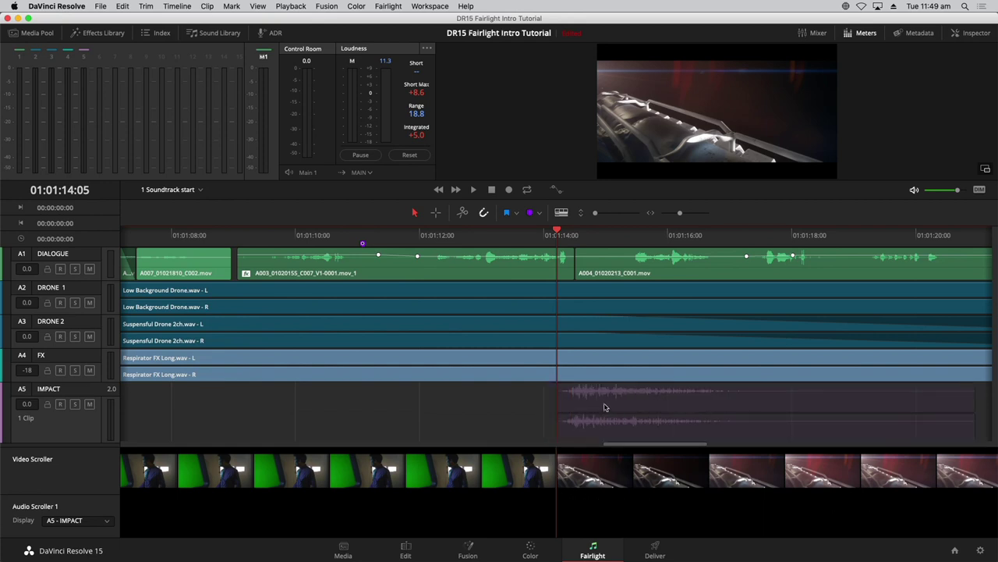
key(ctrl+v)
key(Delete)
key(ctrl+z)
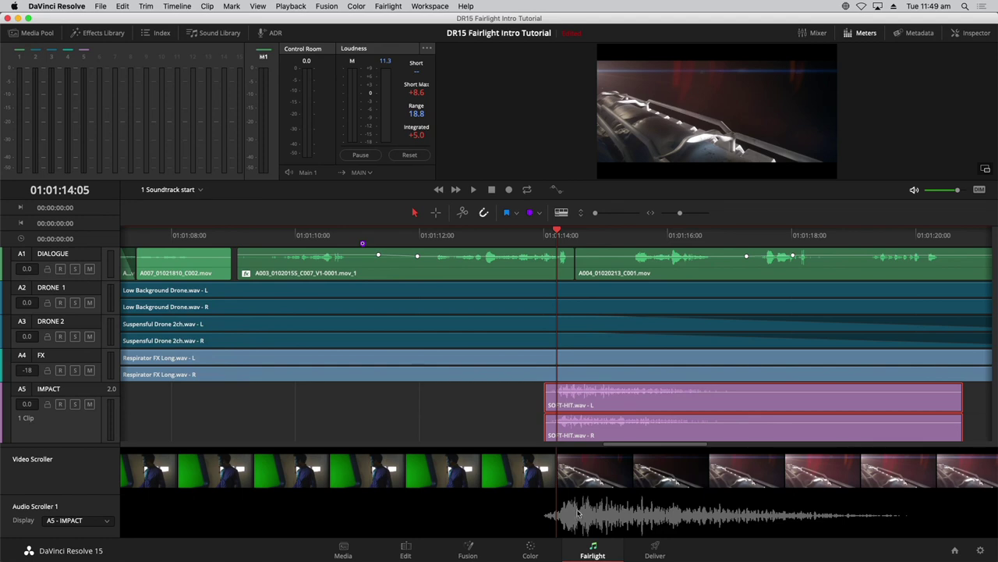
click(362, 234)
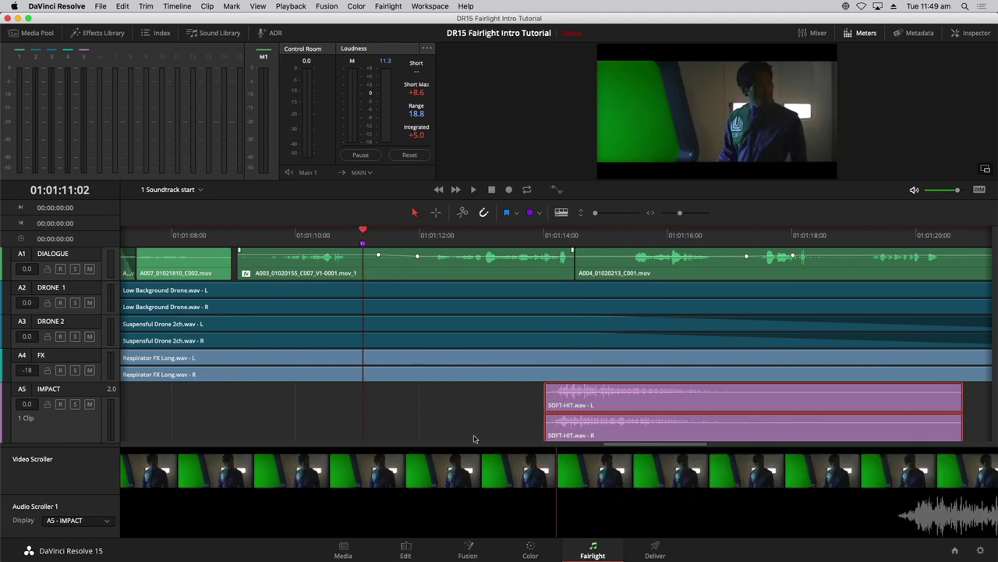
key(space)
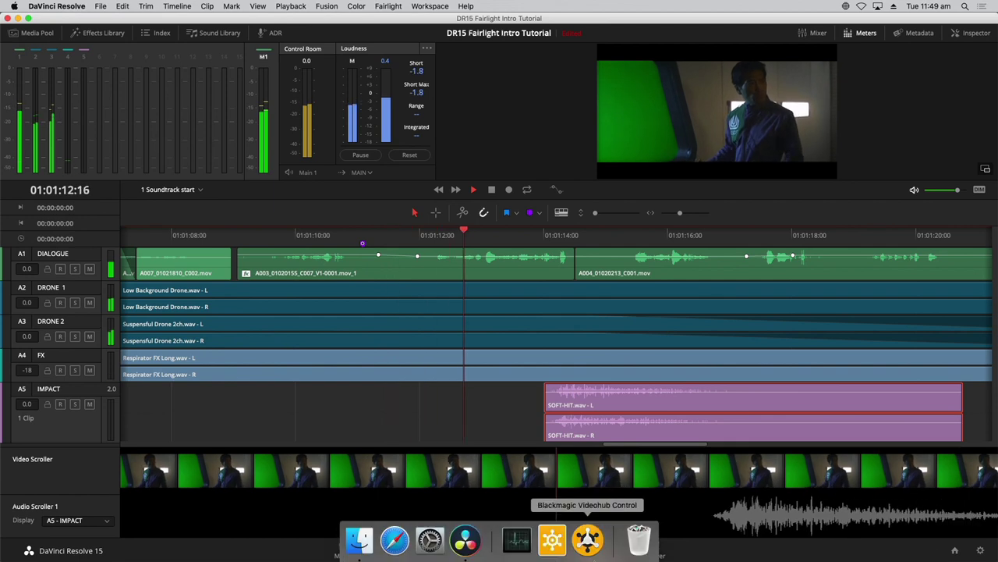
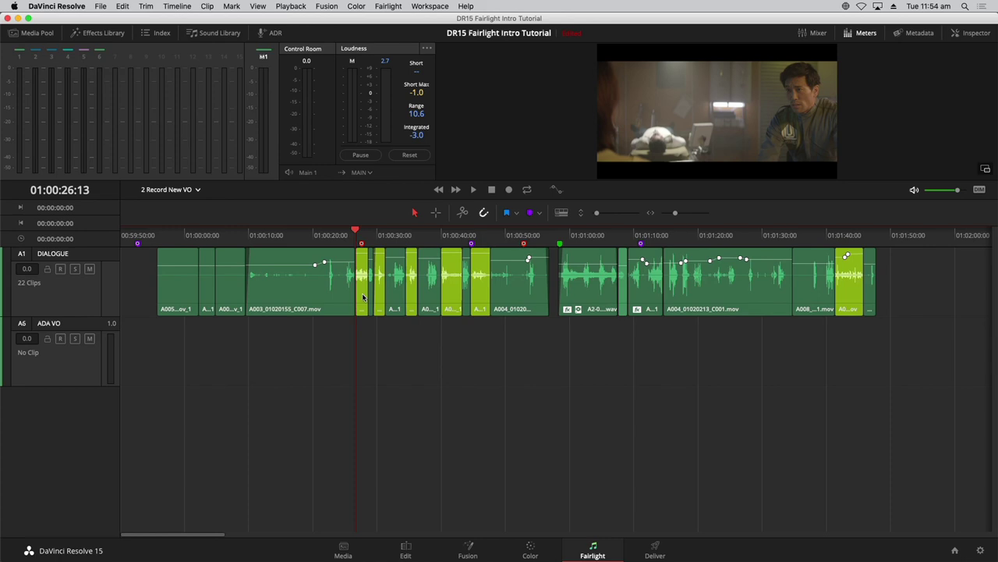
Step: Disable the first yellow clip on the DIALOGUE track, at the playhead at 01:00:26:13
key(super+equal)
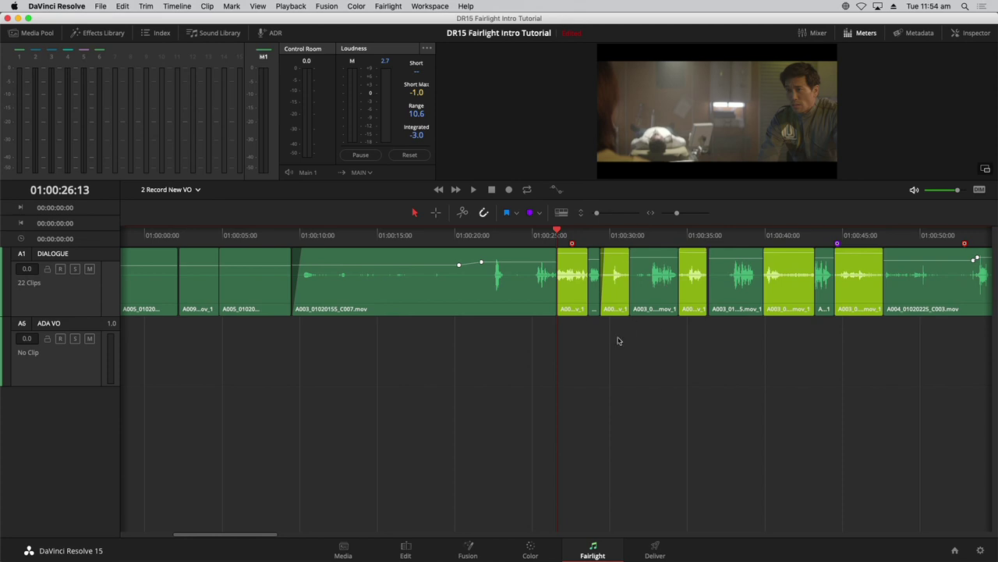
click(571, 277)
right_click(571, 276)
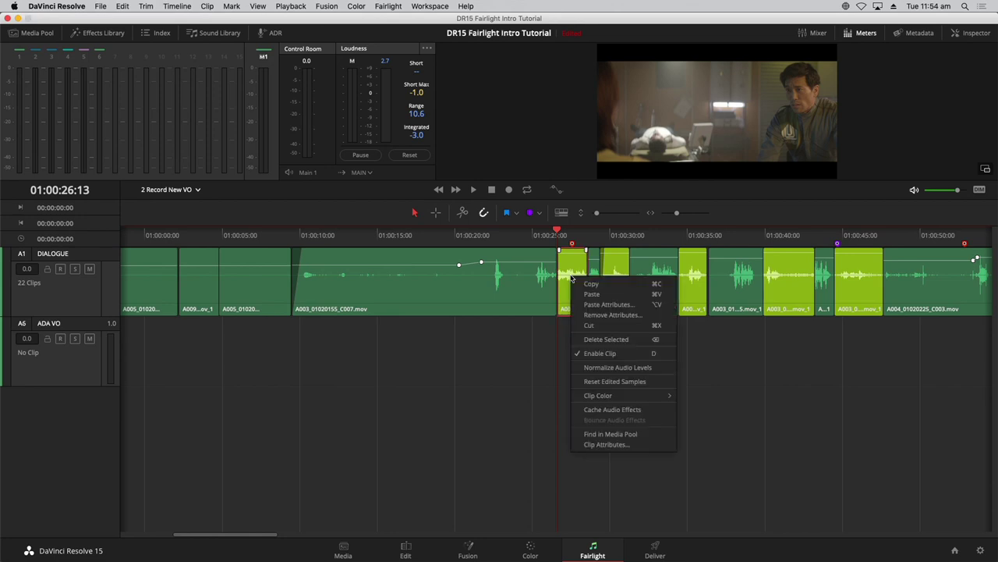
click(582, 355)
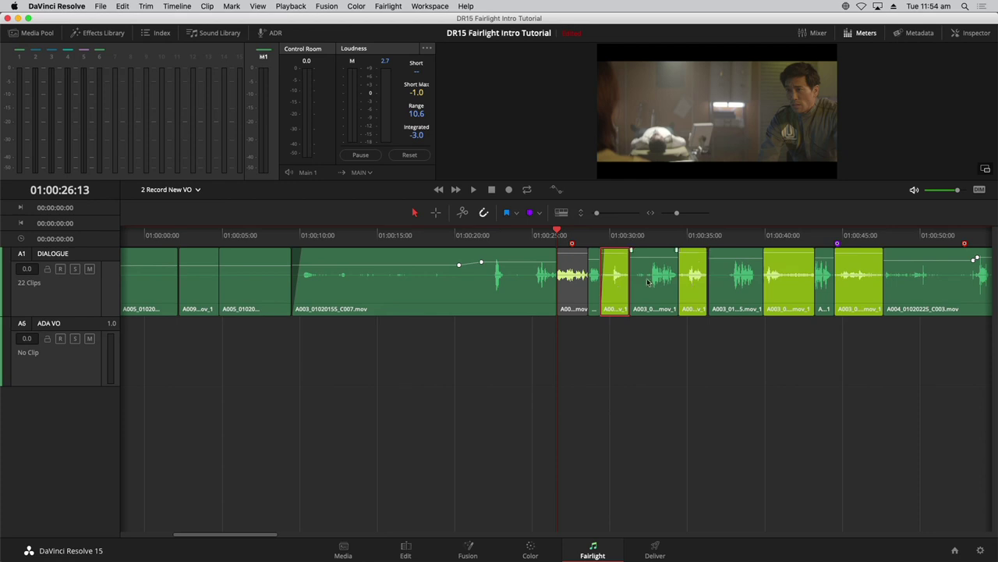
Step: Disable the next four yellow clips on the DIALOGUE track together
super+click(693, 285)
super+click(795, 286)
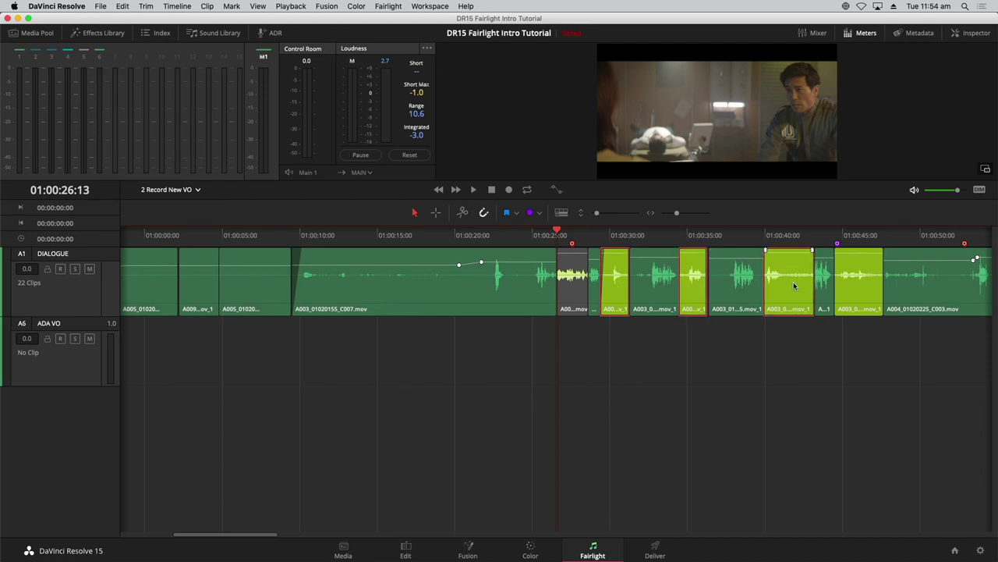
super+click(865, 279)
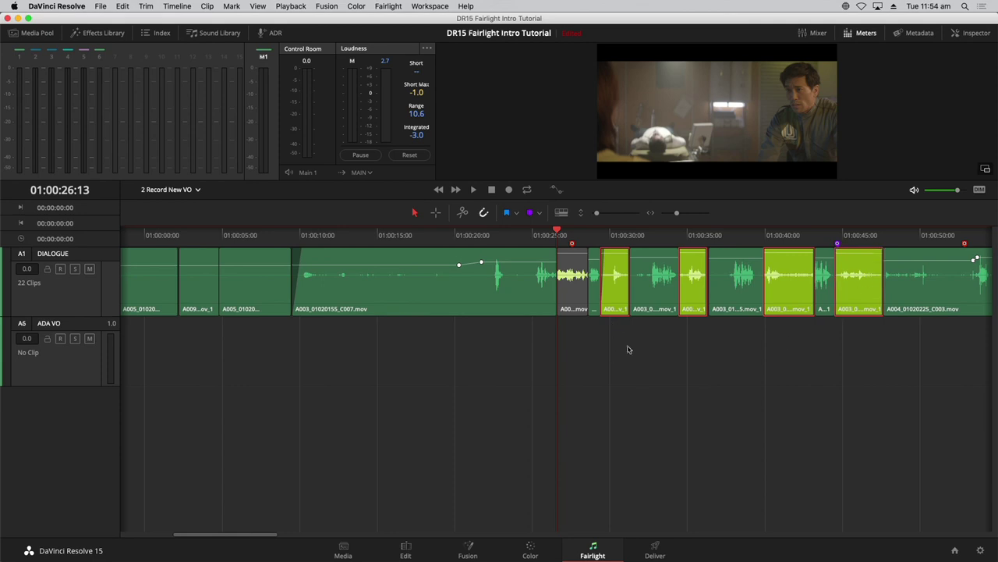
key(d)
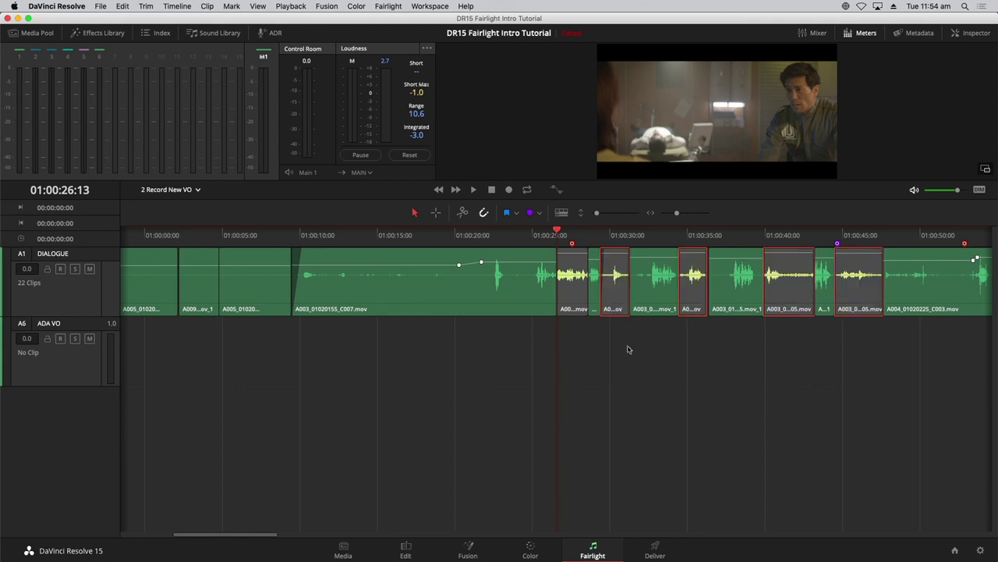
Step: Disable the remaining yellow clip near the end of the DIALOGUE track and clear the selection
key(shift+z)
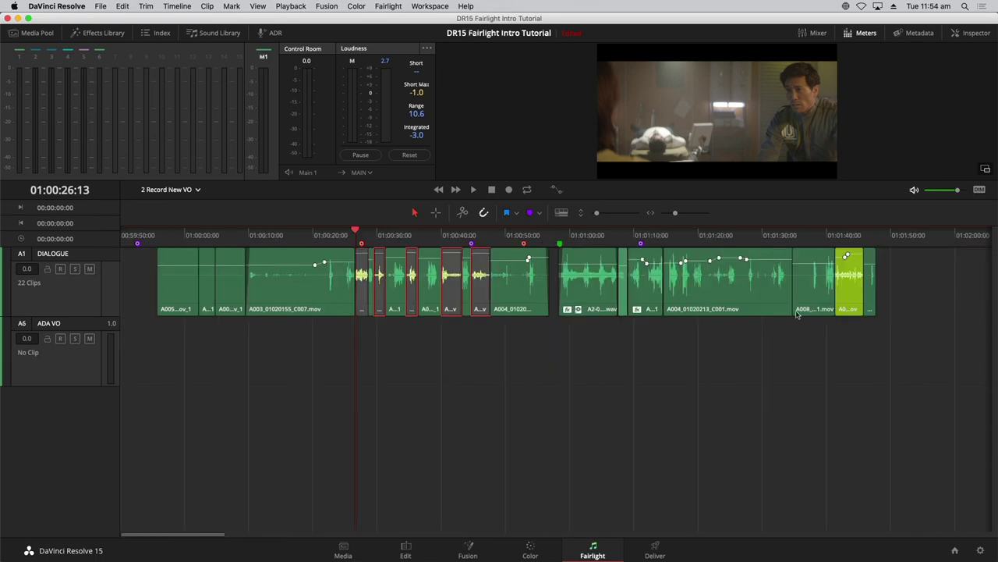
click(850, 280)
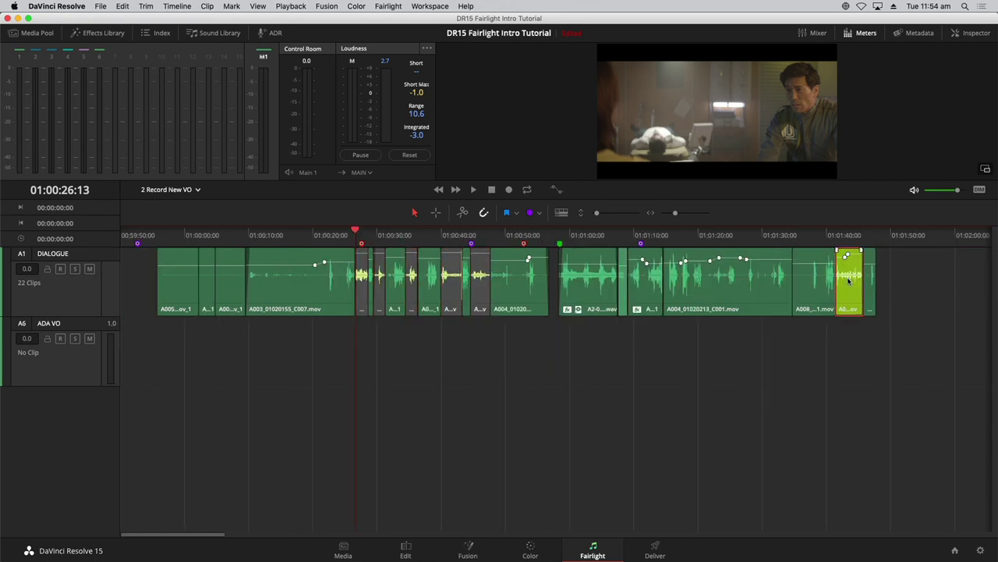
key(d)
click(866, 349)
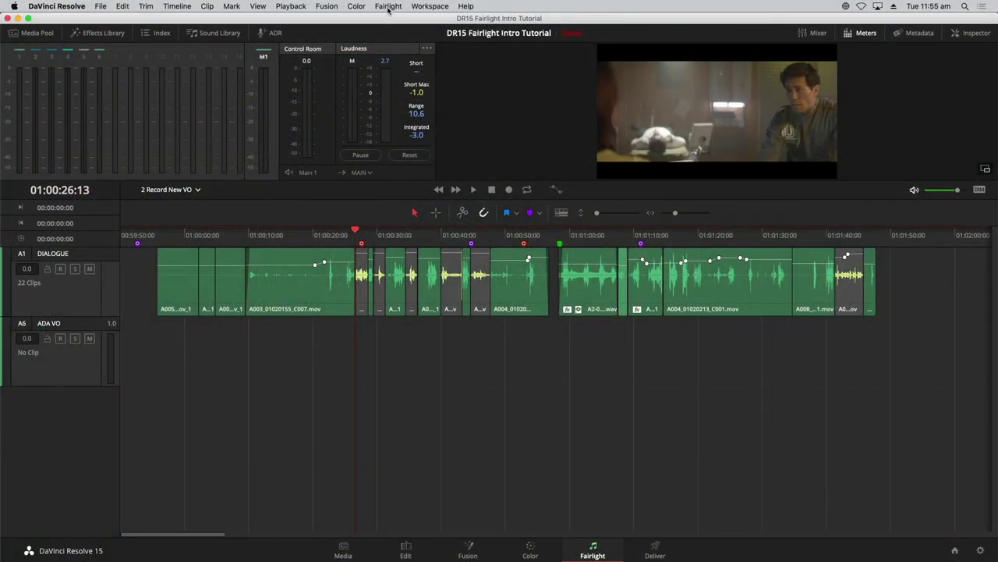
Step: Open the Patch Input/Output settings, select Blue Snowball channel 1 as the audio input source, and set the destination type to Track Input
click(388, 6)
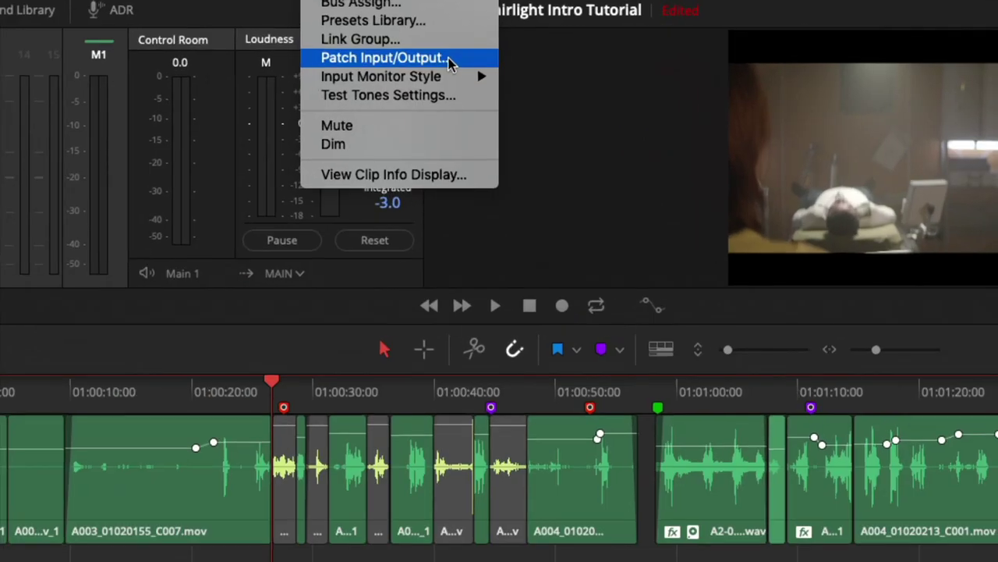
mouse_move(460, 7)
mouse_move(340, 2)
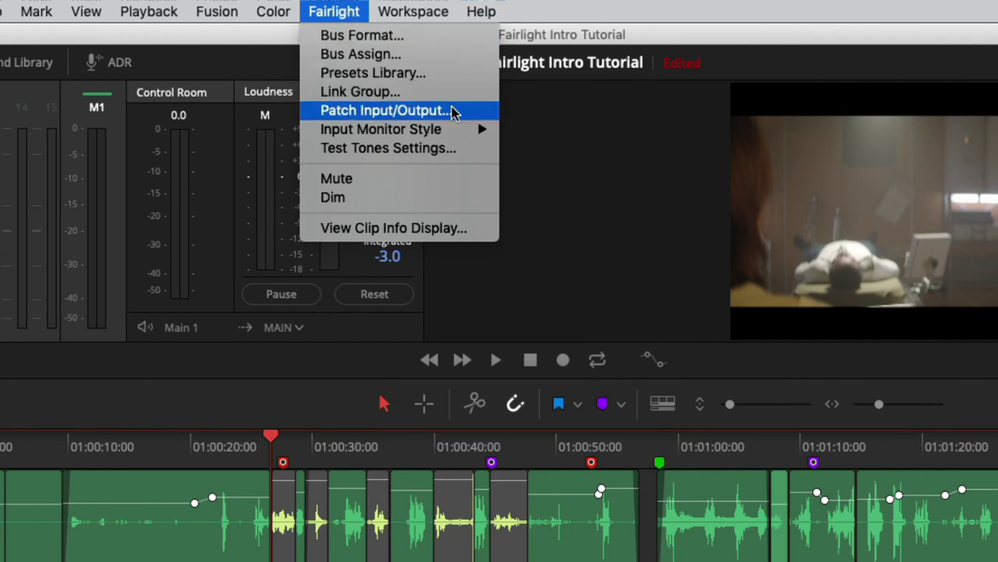
click(454, 111)
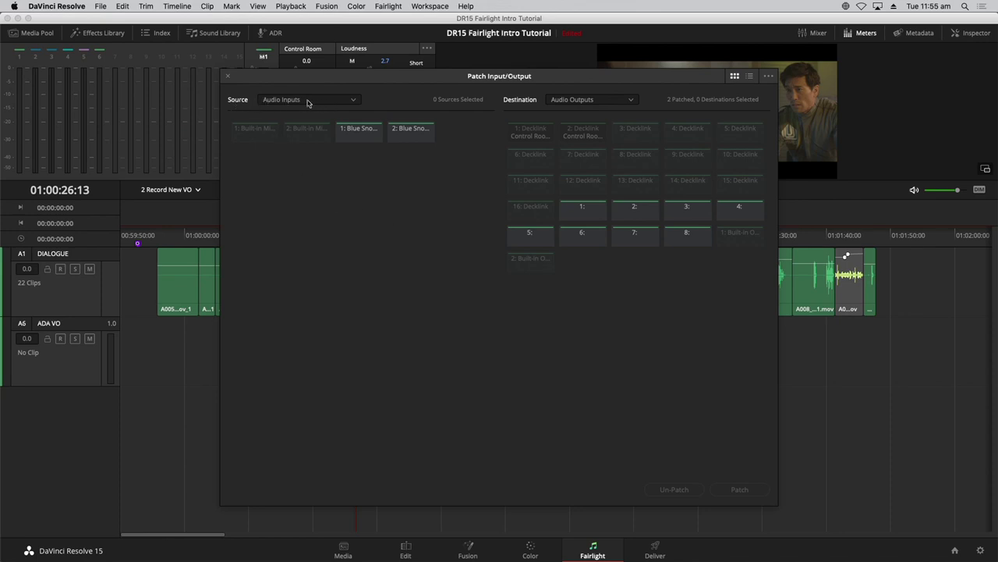
click(360, 134)
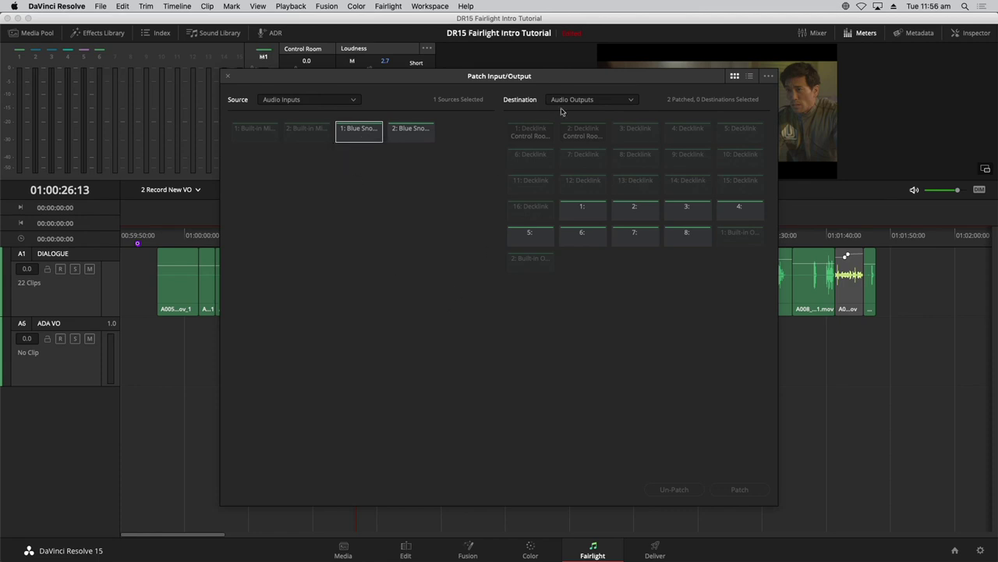
click(601, 101)
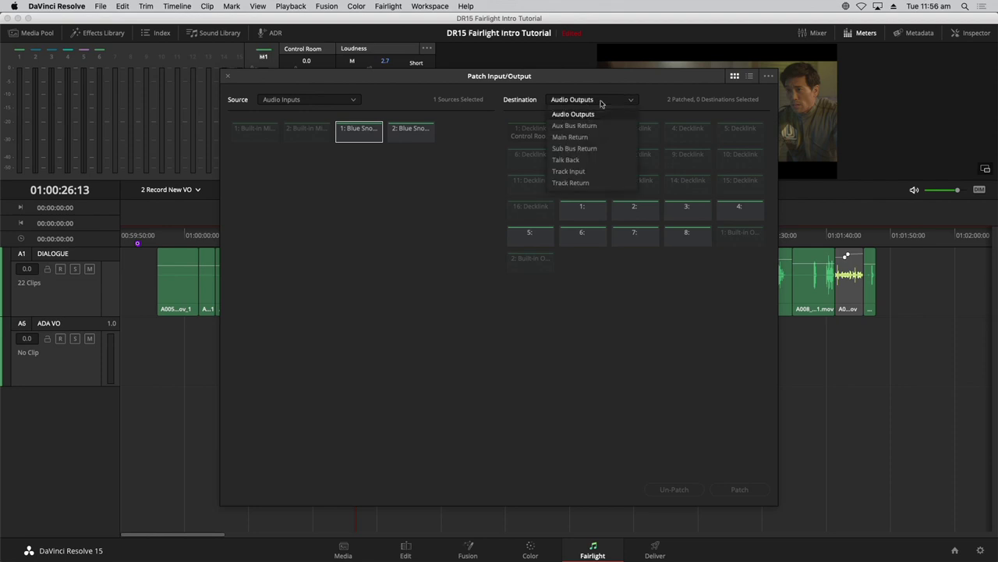
click(600, 172)
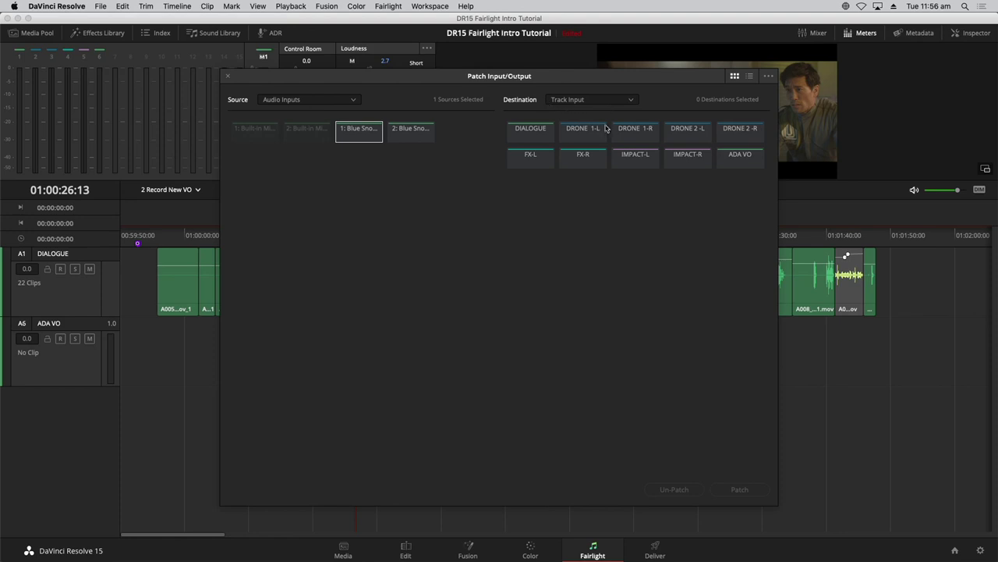
Step: Patch the first Blue Snowball audio input to the ADA VO track input and close the patching window
click(742, 163)
click(757, 492)
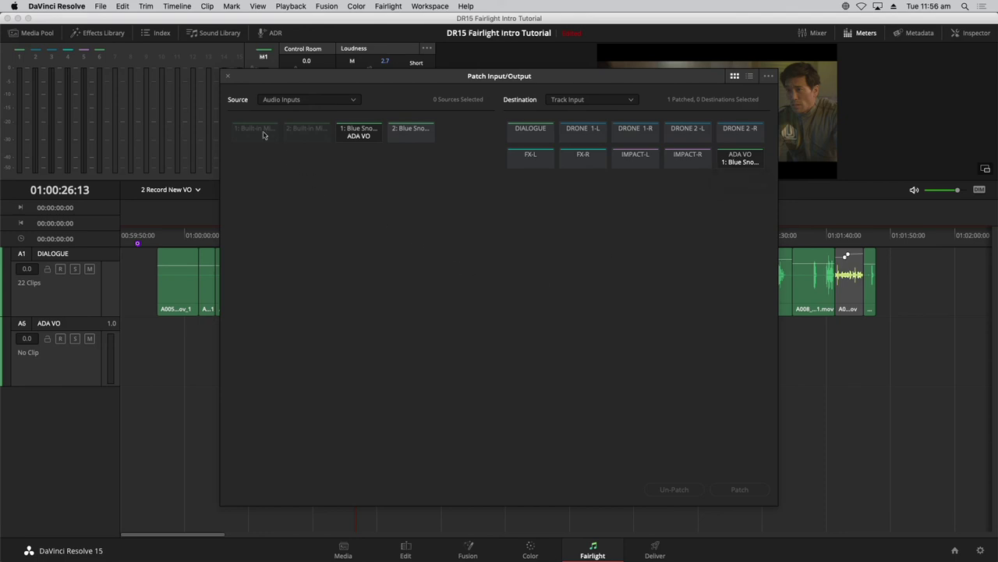
click(228, 78)
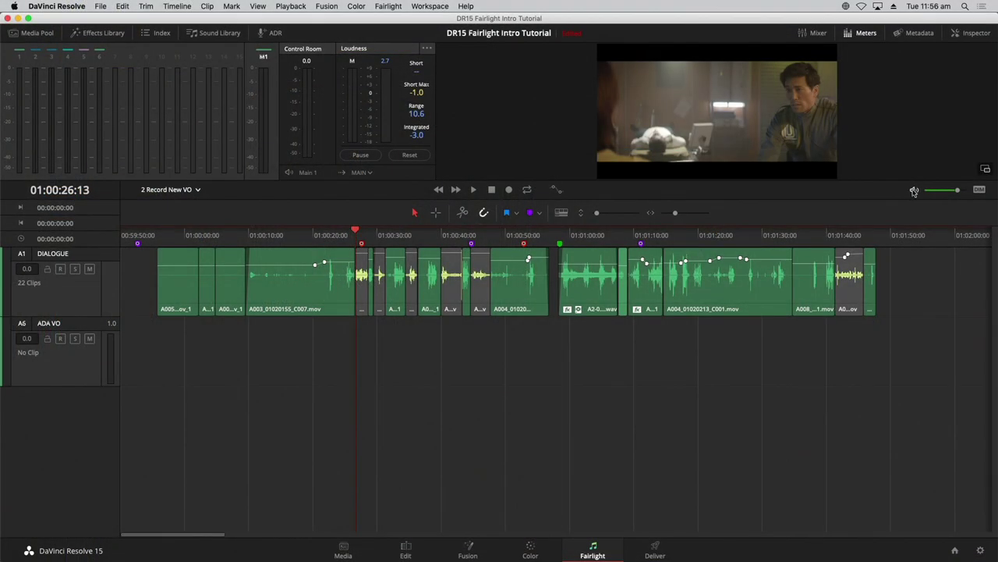
Step: Mute the monitor output and arm the ADA VO track for recording
click(914, 191)
click(59, 339)
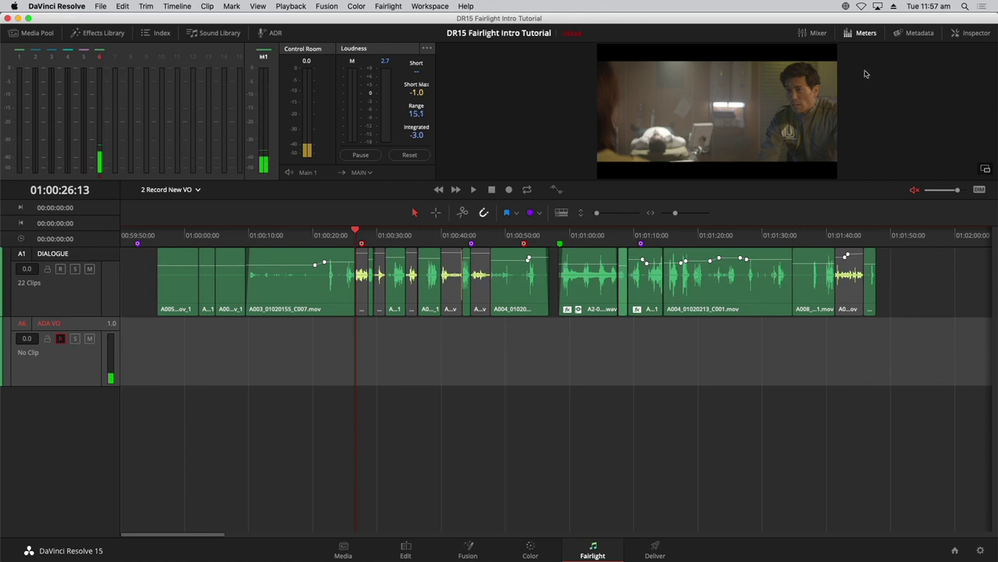
Step: Switch the ADA VO track's record arm off and back on in the mixer, and mute the track
click(815, 33)
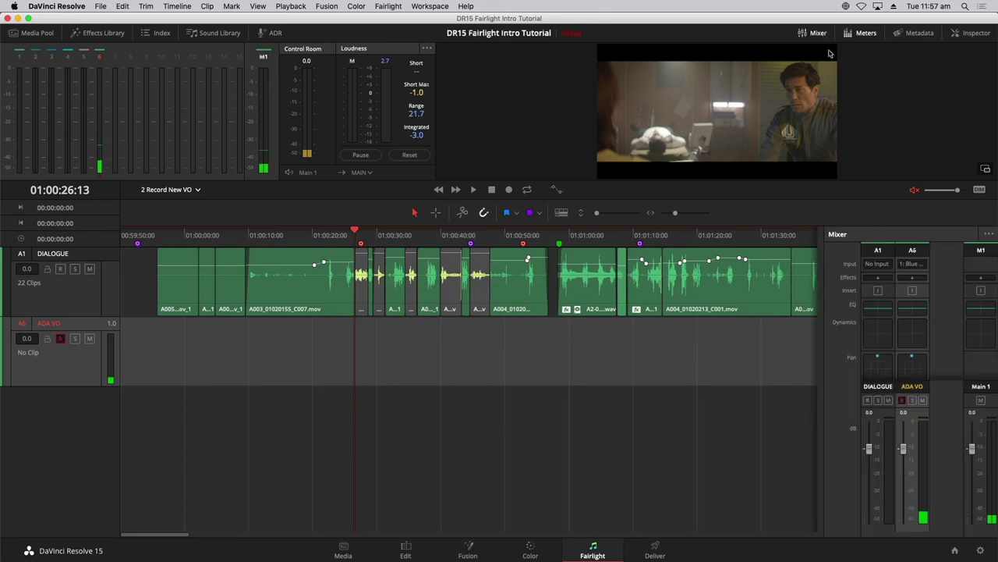
click(901, 400)
click(902, 400)
click(816, 33)
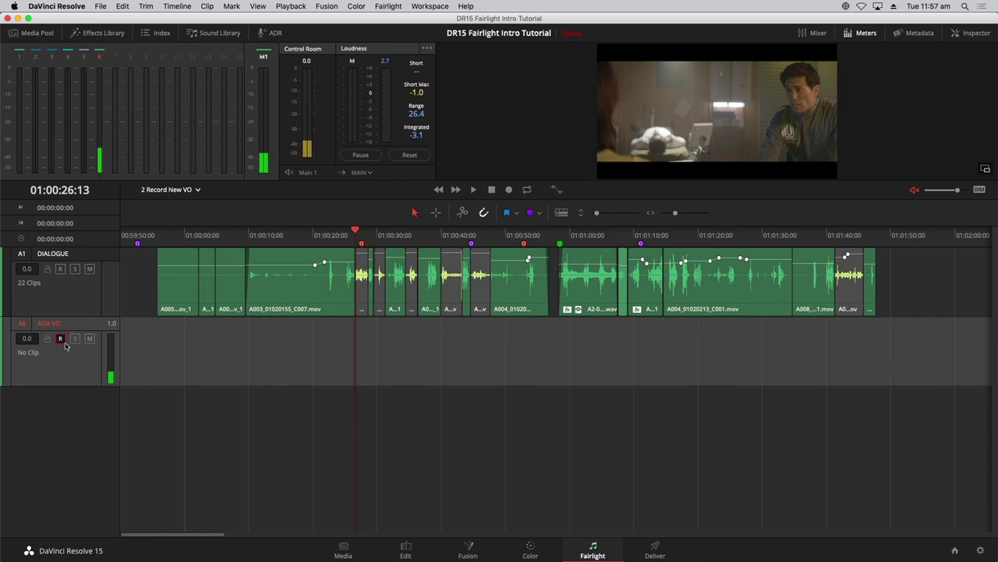
click(89, 339)
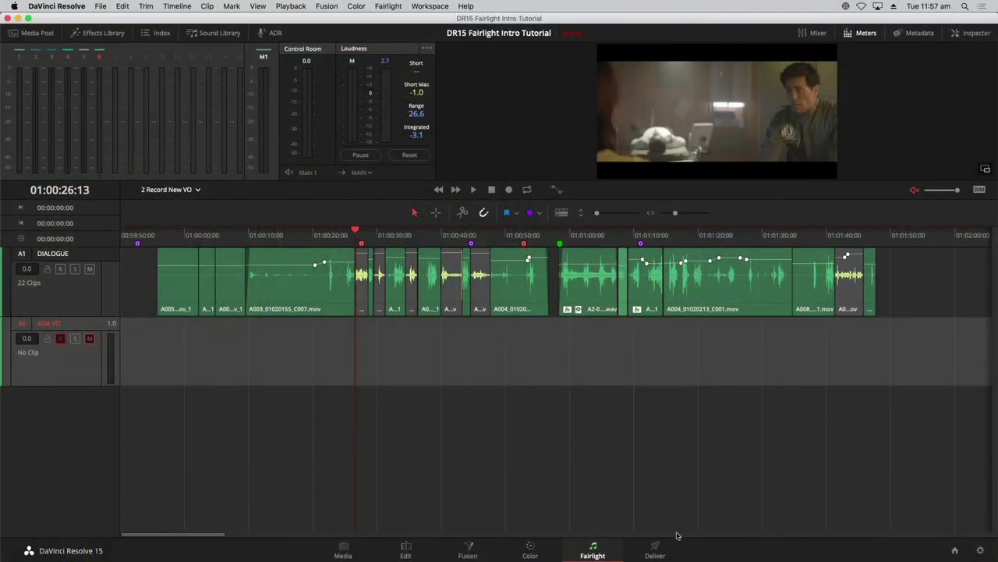
Step: Enable the ADA Computer VO text clip on the Video 2 track in the Edit page, and return to the Fairlight page
click(405, 550)
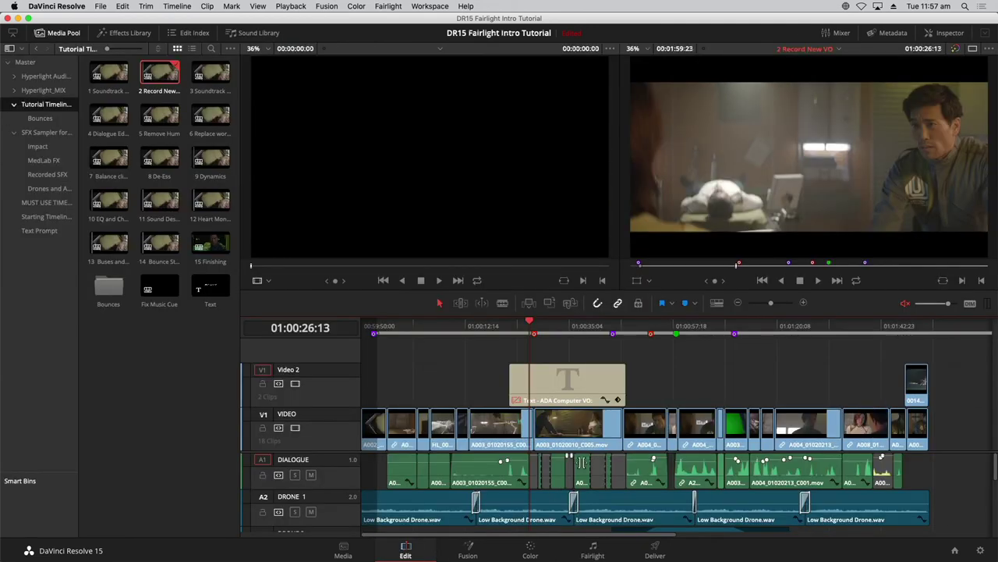
click(565, 382)
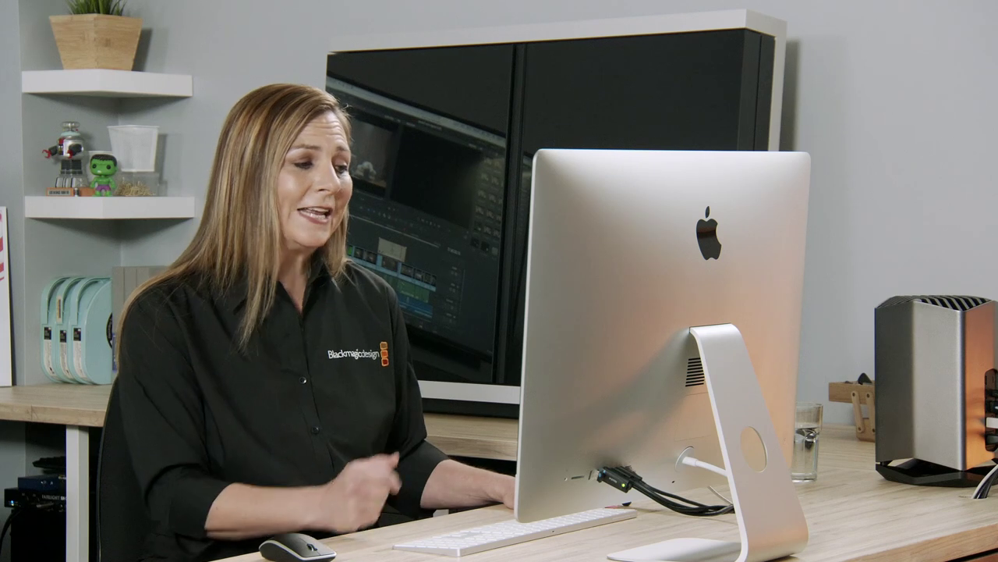
right_click(566, 385)
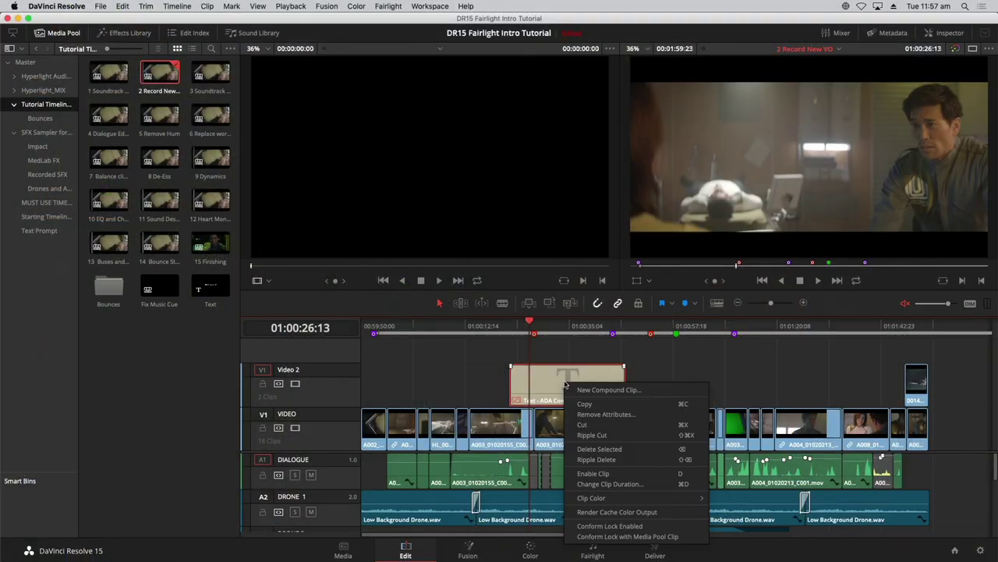
click(565, 357)
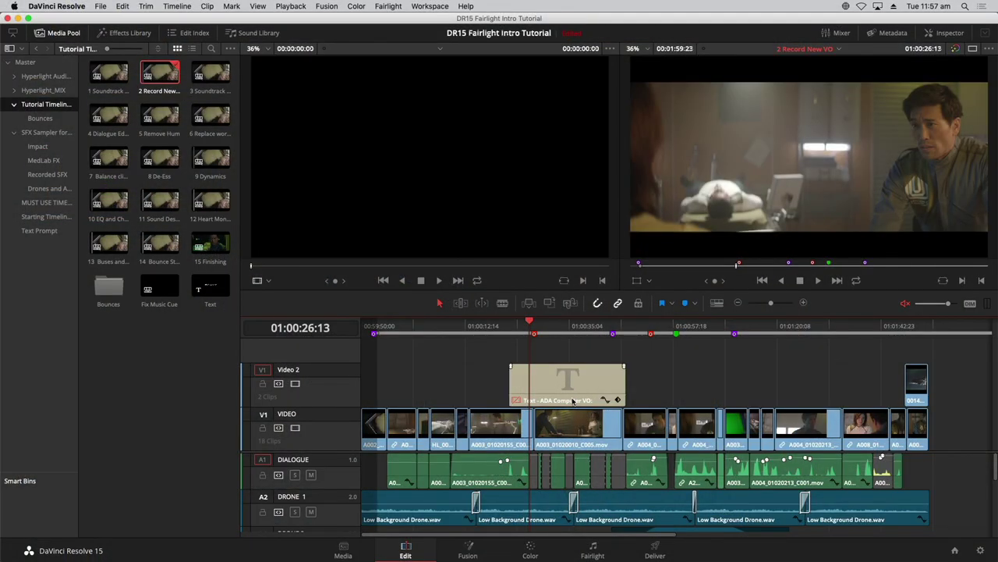
click(573, 388)
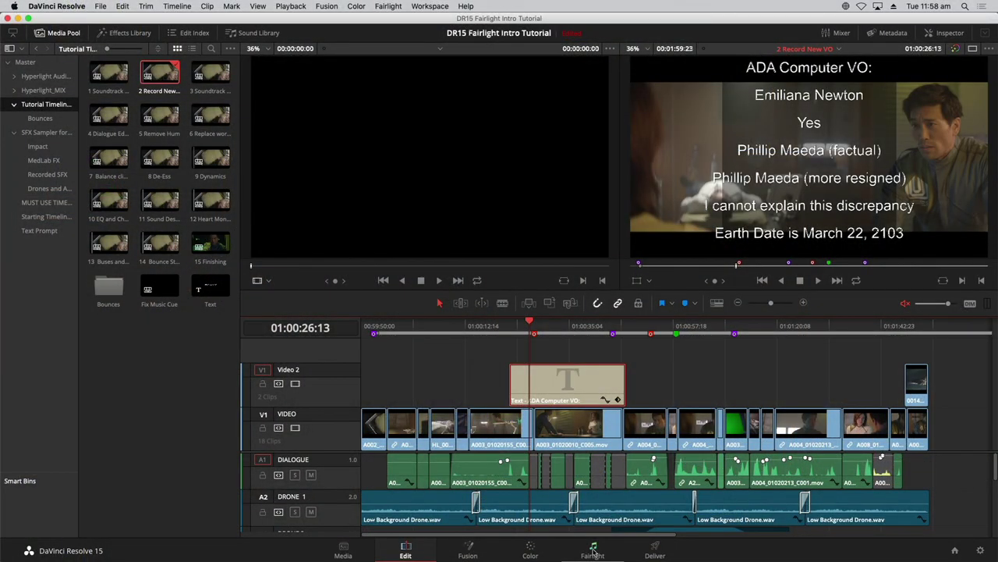
click(592, 550)
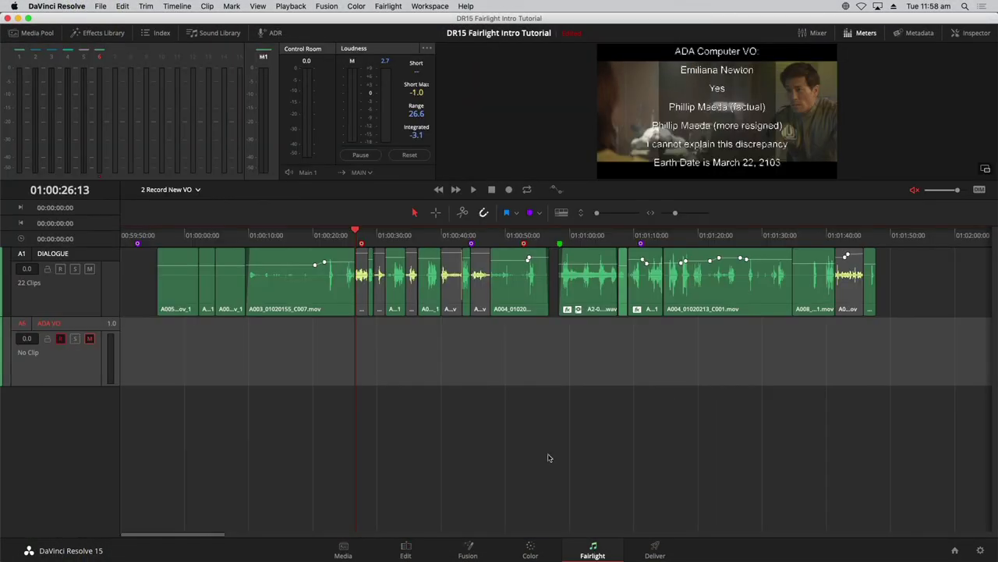
click(493, 400)
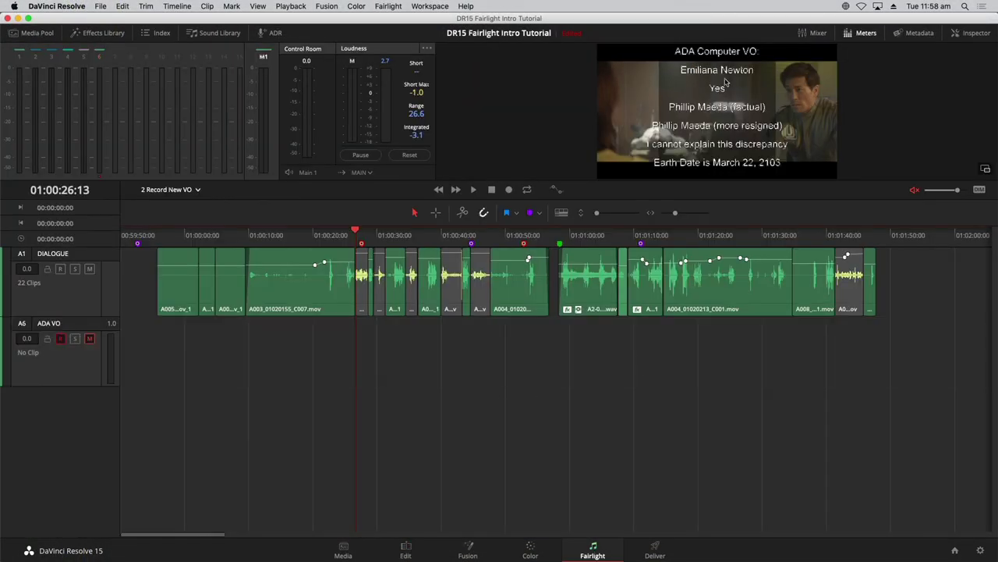
Step: Hide the meters and float the viewer as a separate window in the empty area beside the ADA VO track
click(986, 170)
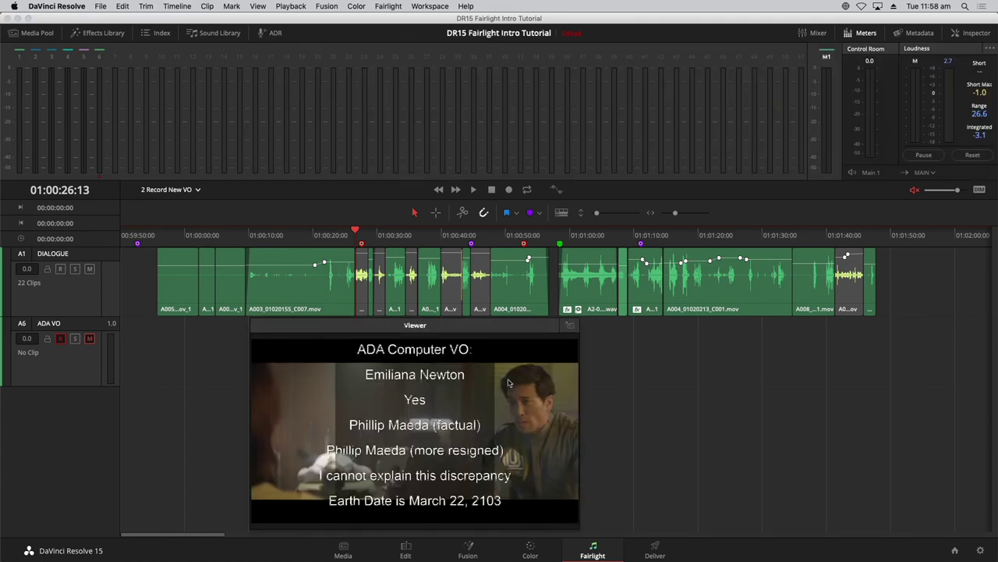
click(864, 32)
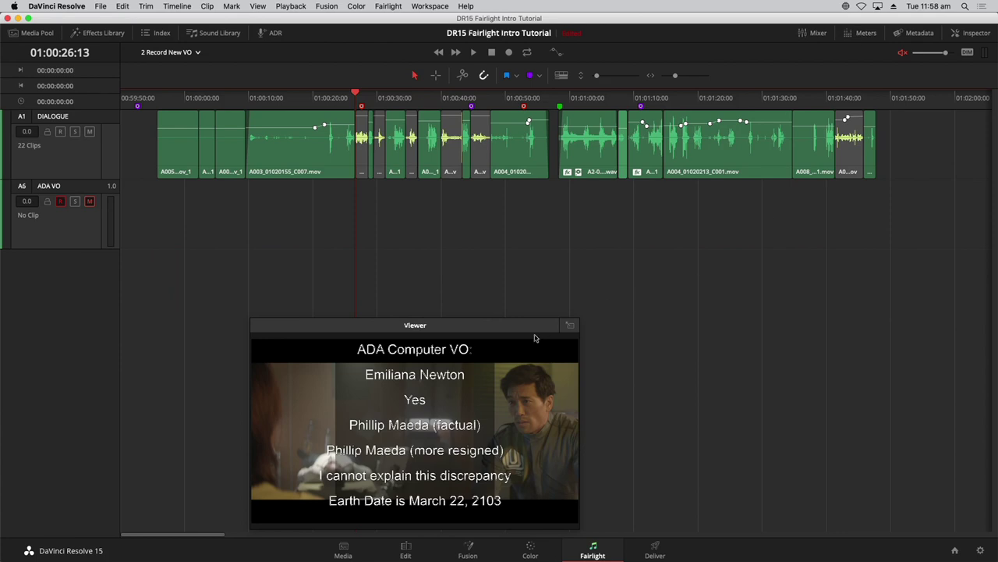
drag(521, 331, 849, 236)
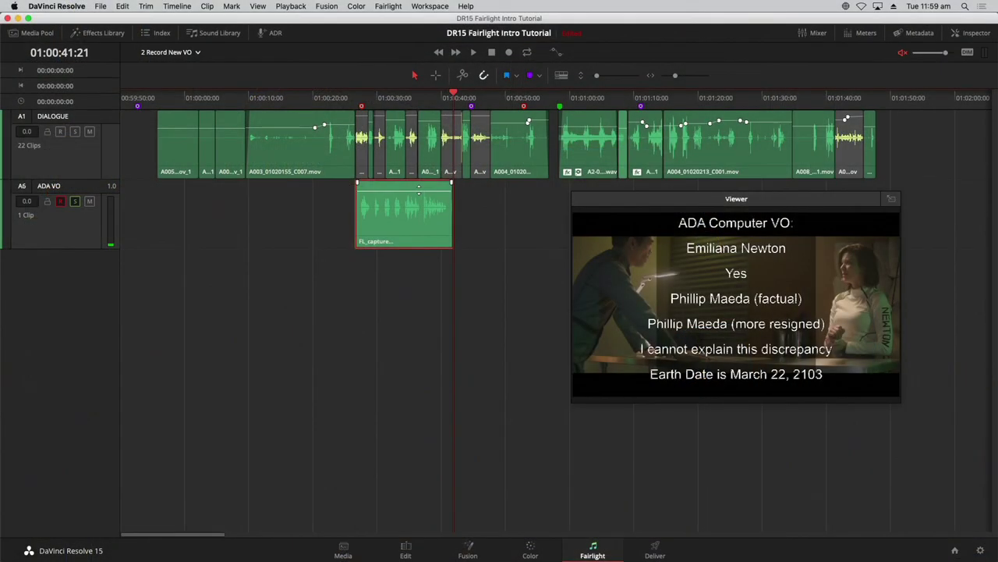
Step: Set the clip color of the recorded ADA VO take to Orange
click(418, 193)
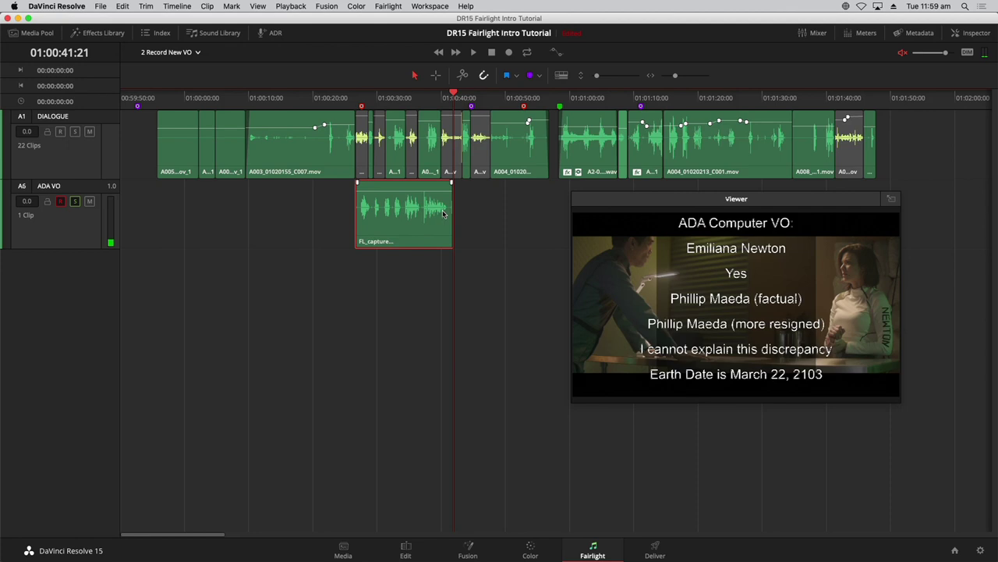
right_click(420, 220)
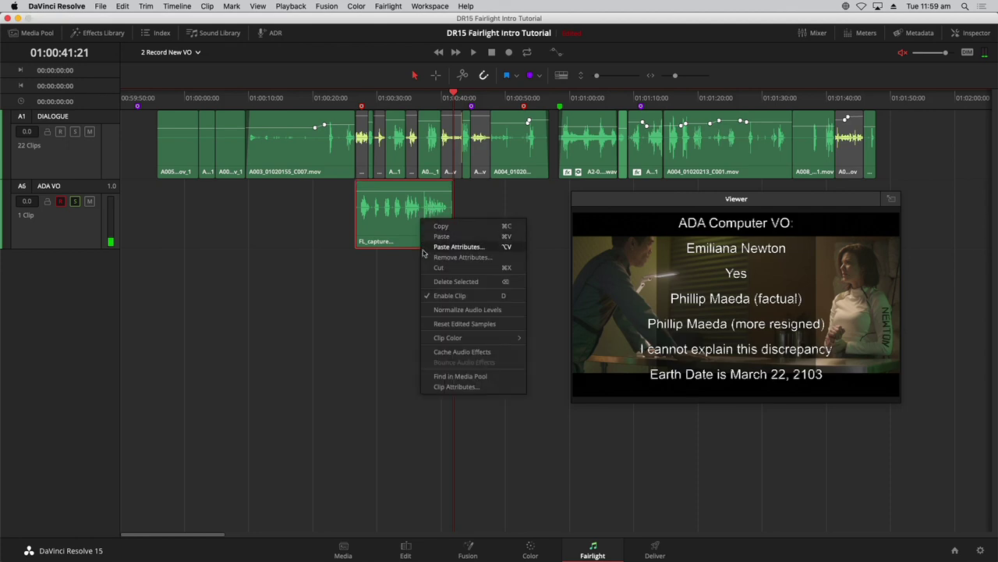
mouse_move(521, 342)
click(549, 353)
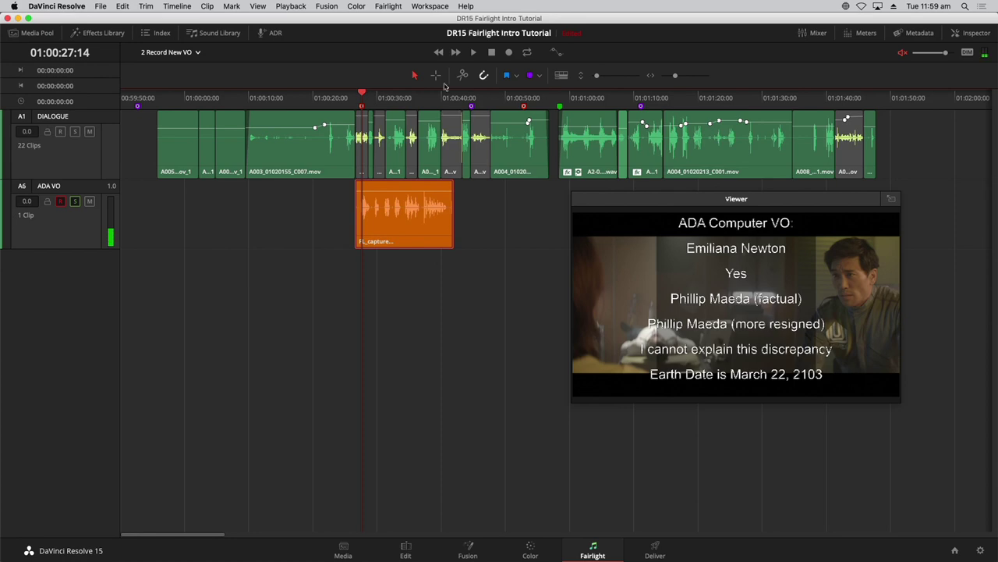
Step: Place the playhead at 01:00:27:00 and record a second take over the orange clip on the ADA VO track
drag(362, 95, 358, 95)
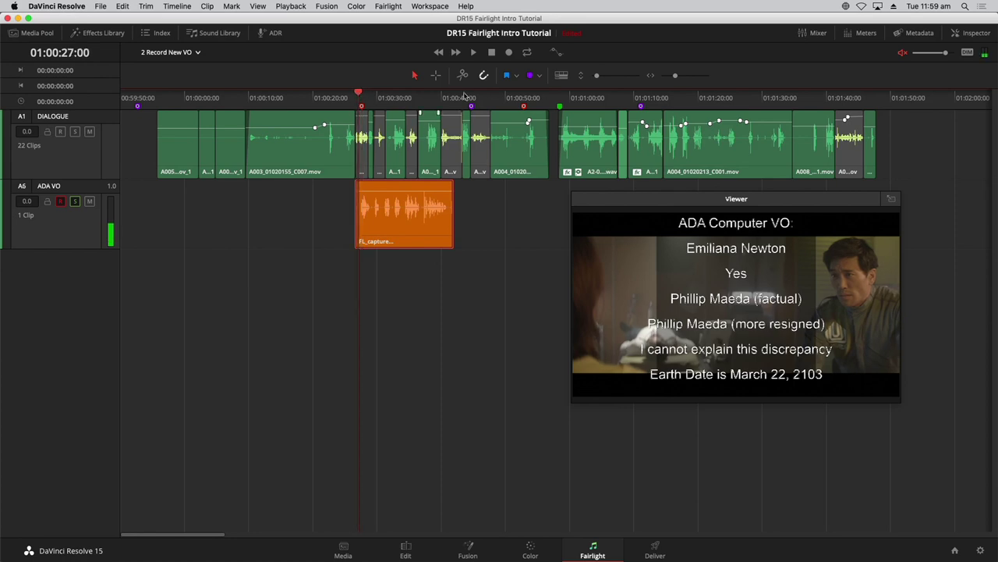
click(509, 52)
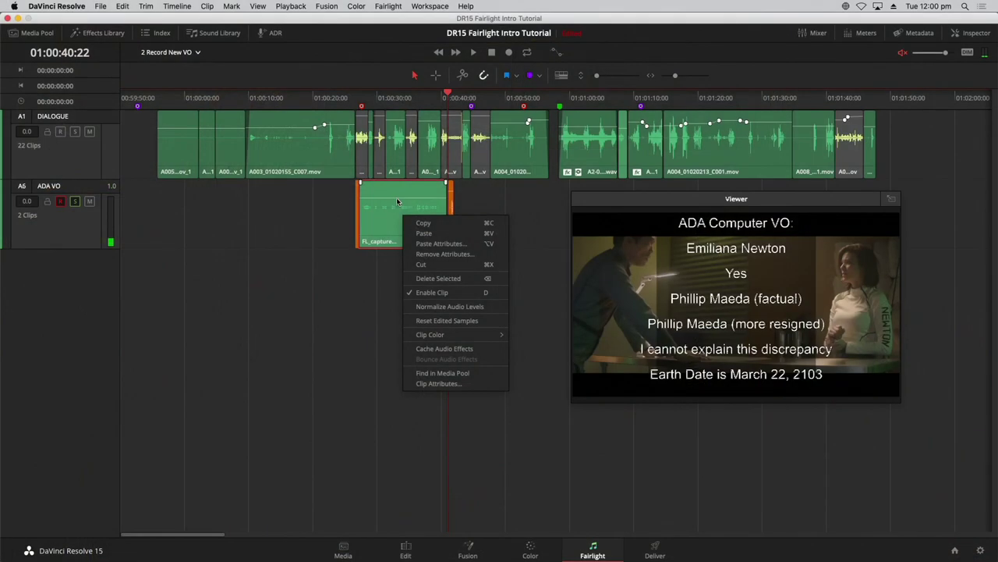
Step: Set the clip color of the second ADA VO take to Yellow
click(397, 200)
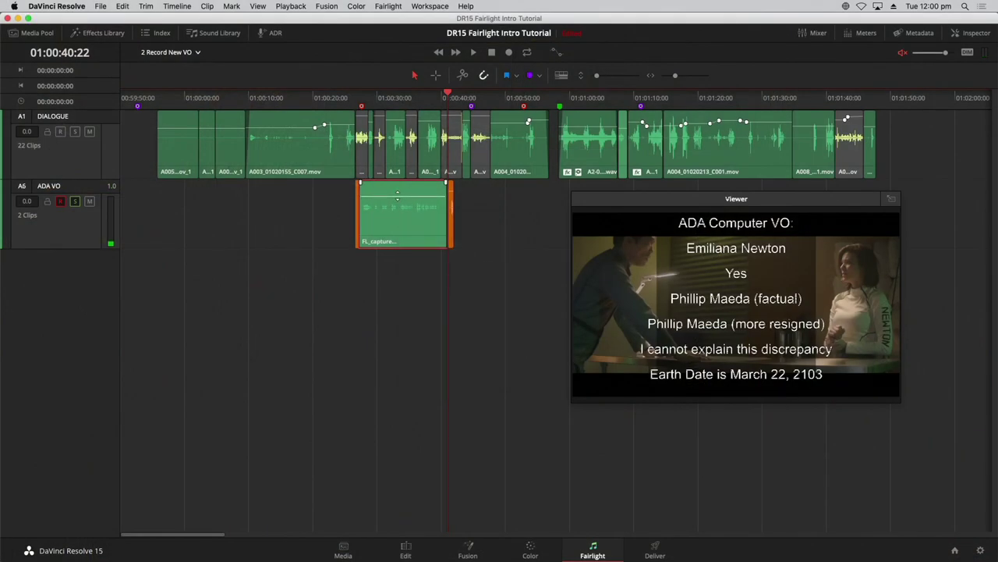
right_click(401, 214)
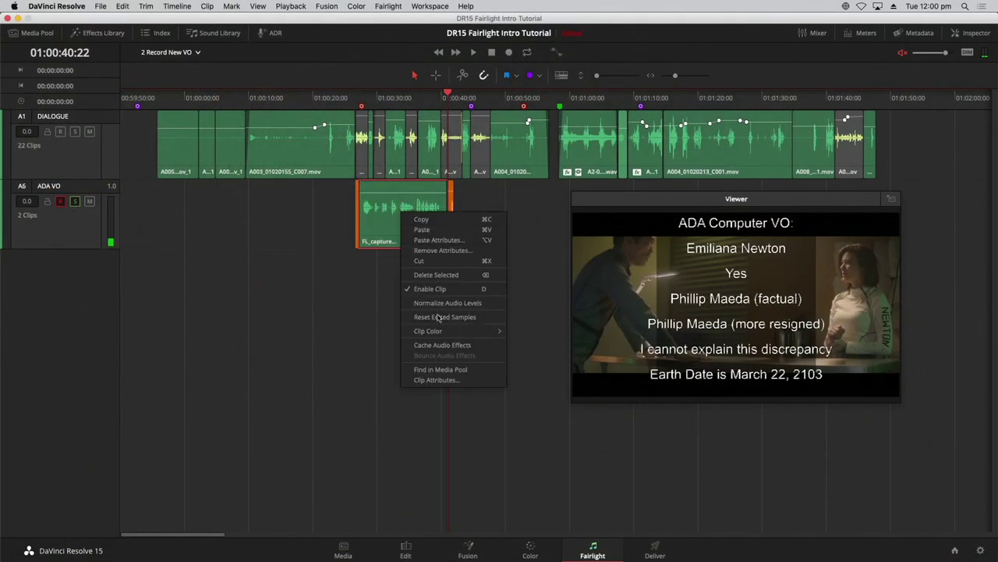
mouse_move(445, 333)
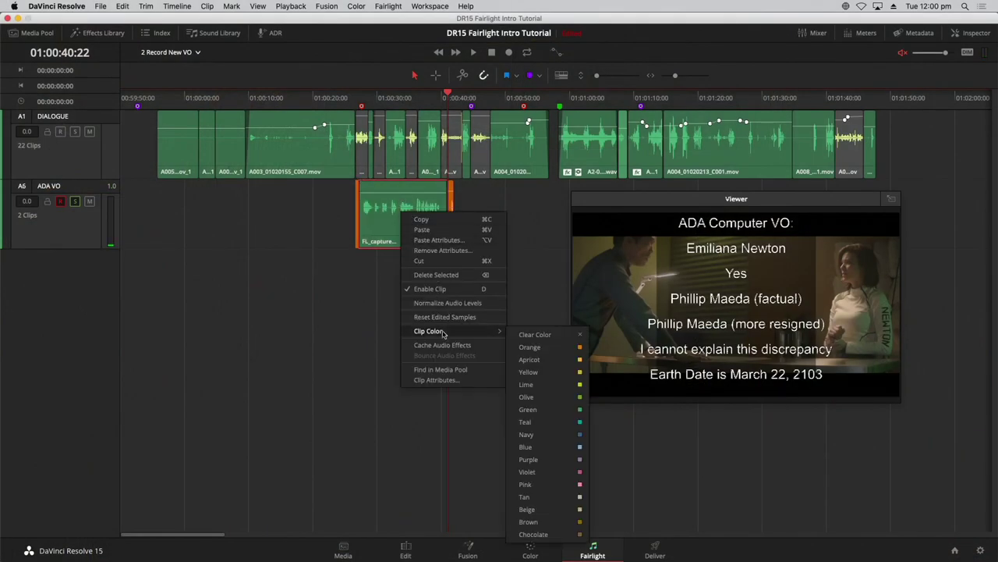
click(546, 373)
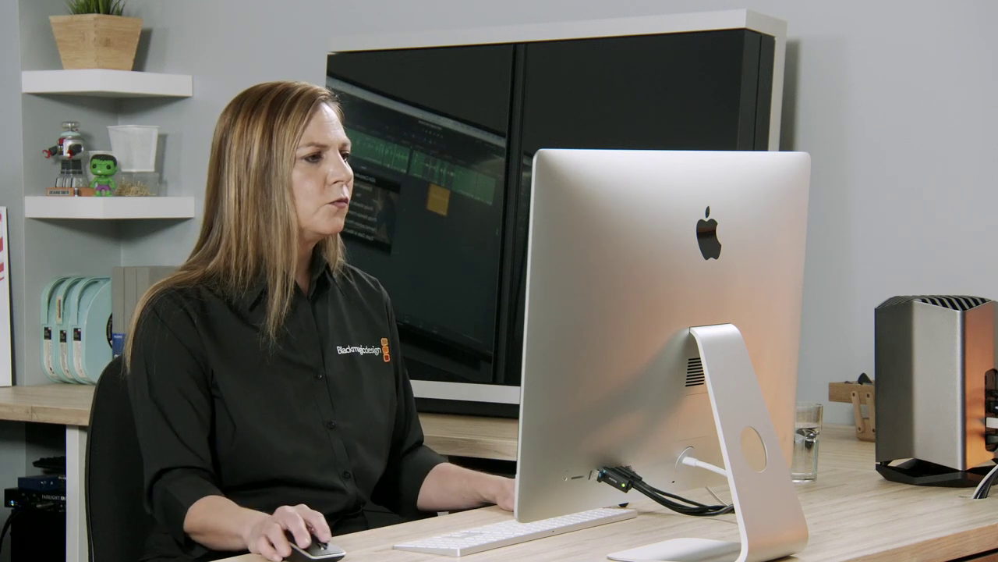
Step: Record a short third take over the middle of the yellow ADA VO clip and set its clip color to Apricot
drag(407, 102, 398, 99)
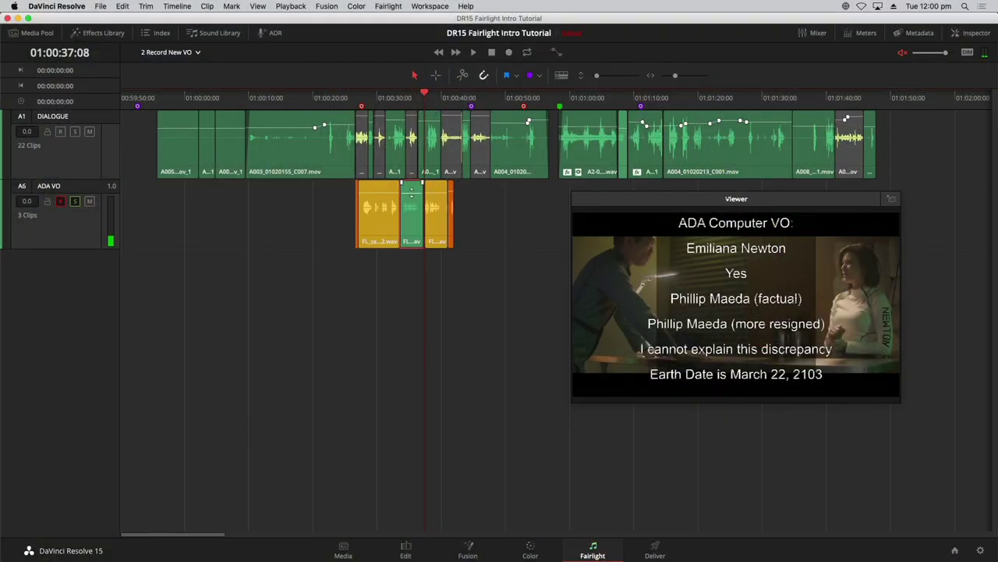
right_click(411, 206)
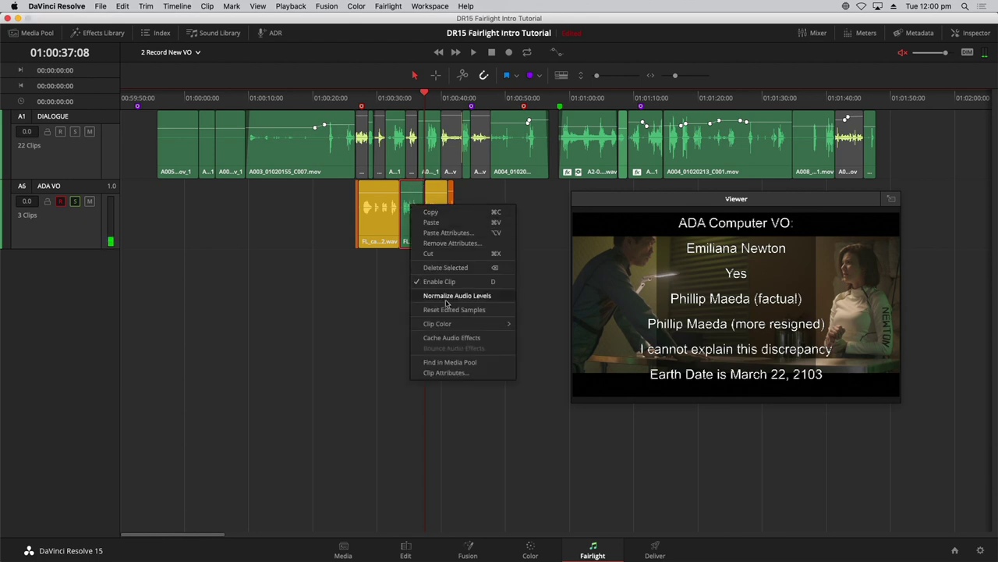
mouse_move(459, 323)
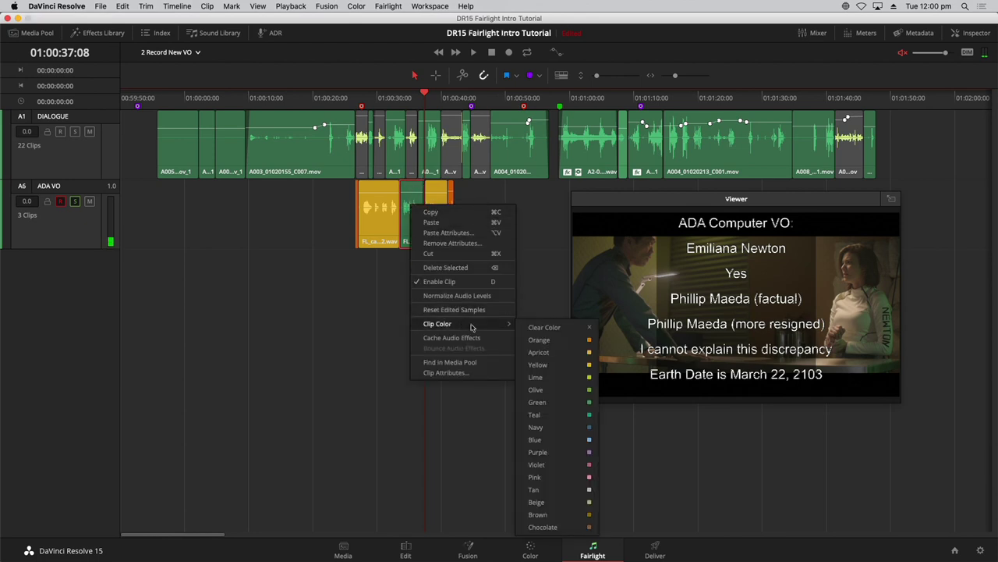
click(544, 354)
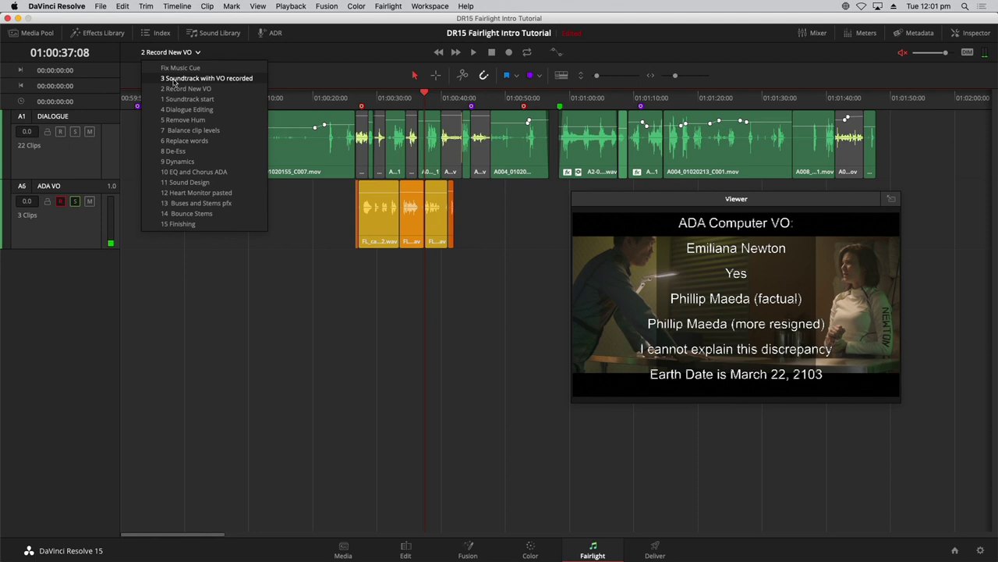
Step: Switch to the "3 Soundtrack with VO recorded" timeline and dock the floating viewer
click(174, 79)
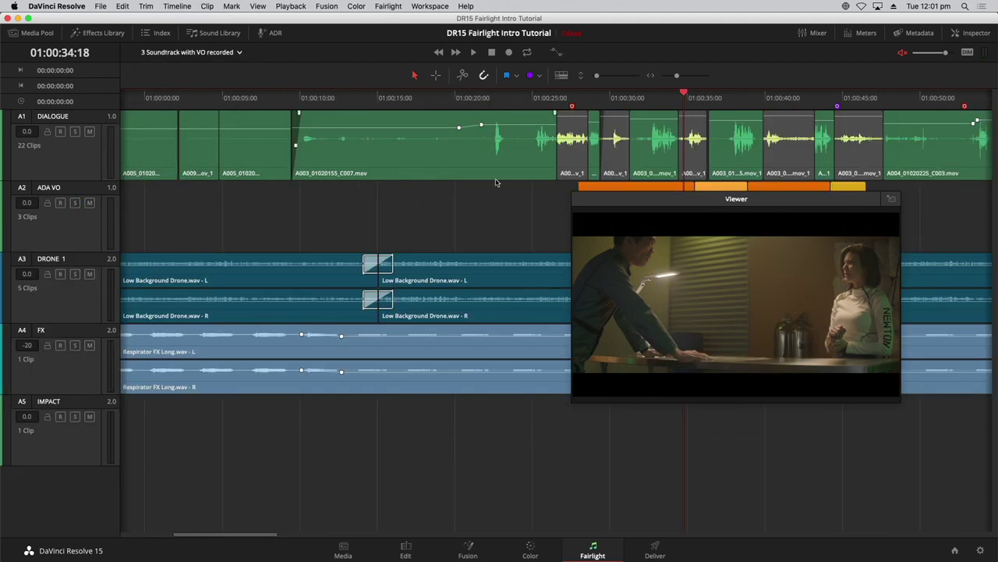
drag(620, 198, 240, 224)
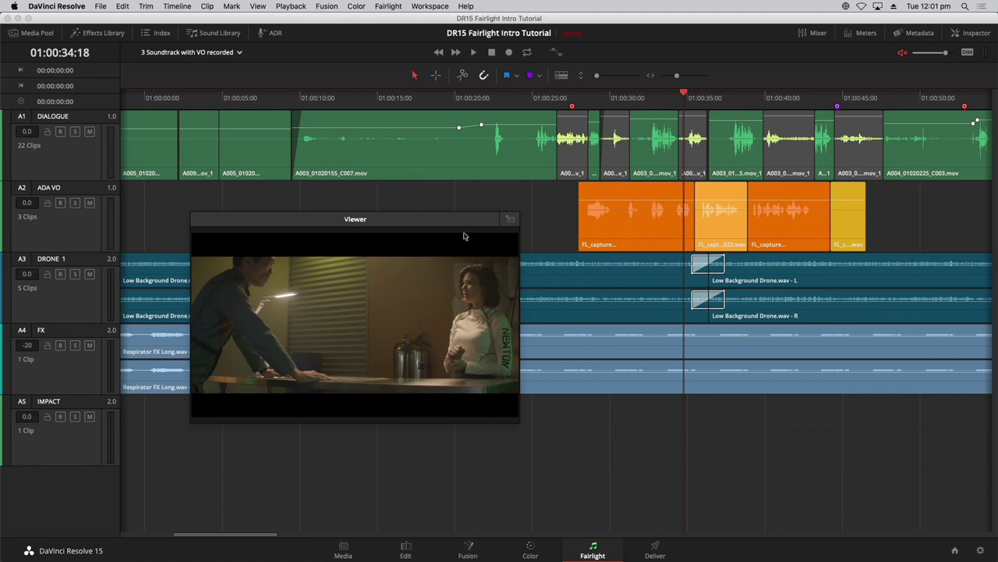
click(510, 220)
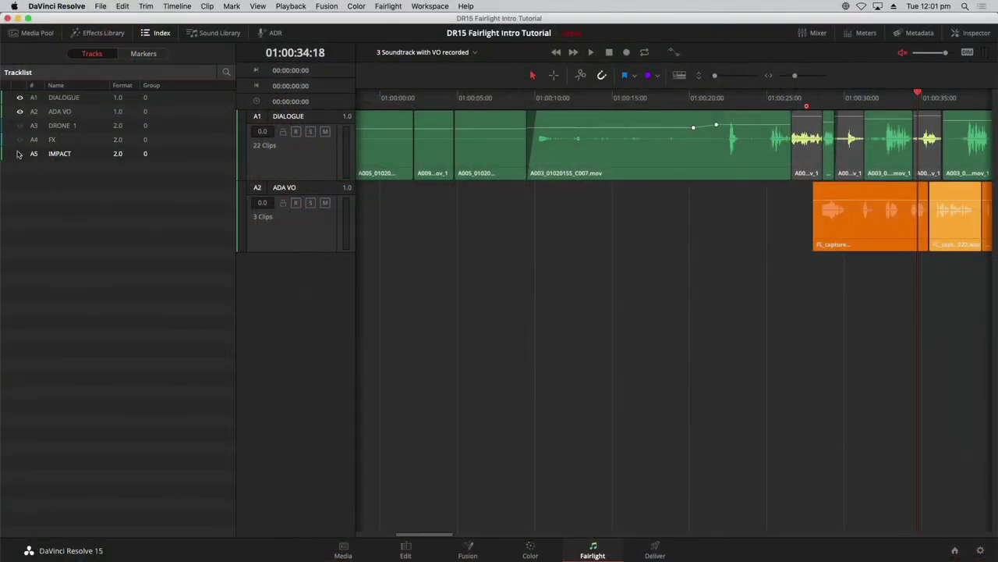
Step: Show only the DIALOGUE and ADA VO tracks across the whole timeline, and place the playhead on the light orange ADA VO clip
key(shift+z)
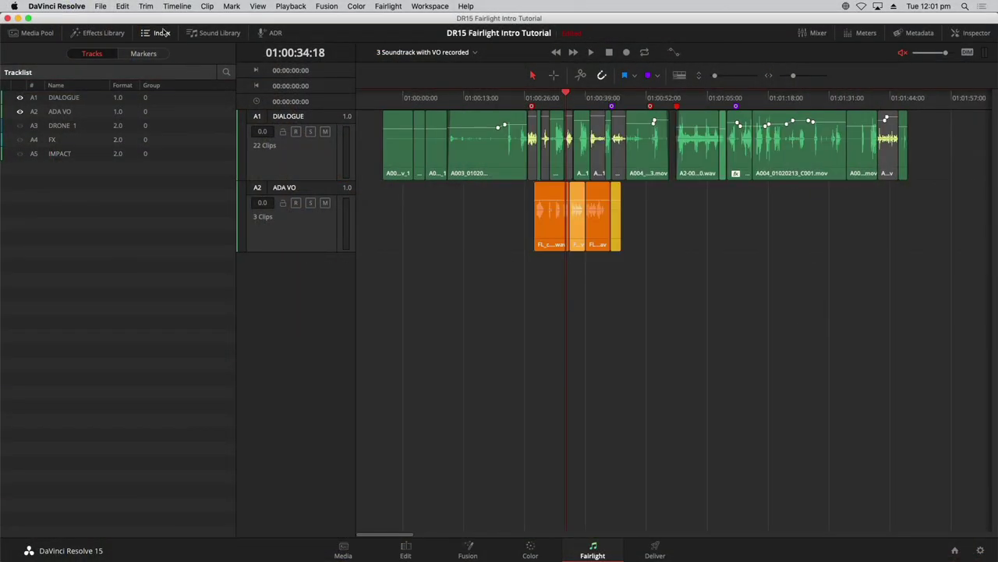
click(161, 32)
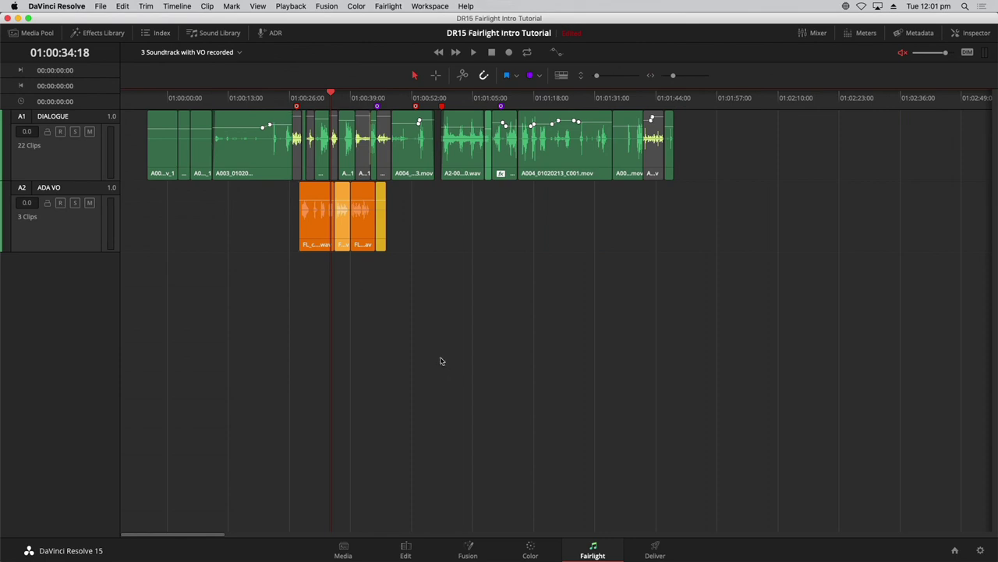
click(337, 99)
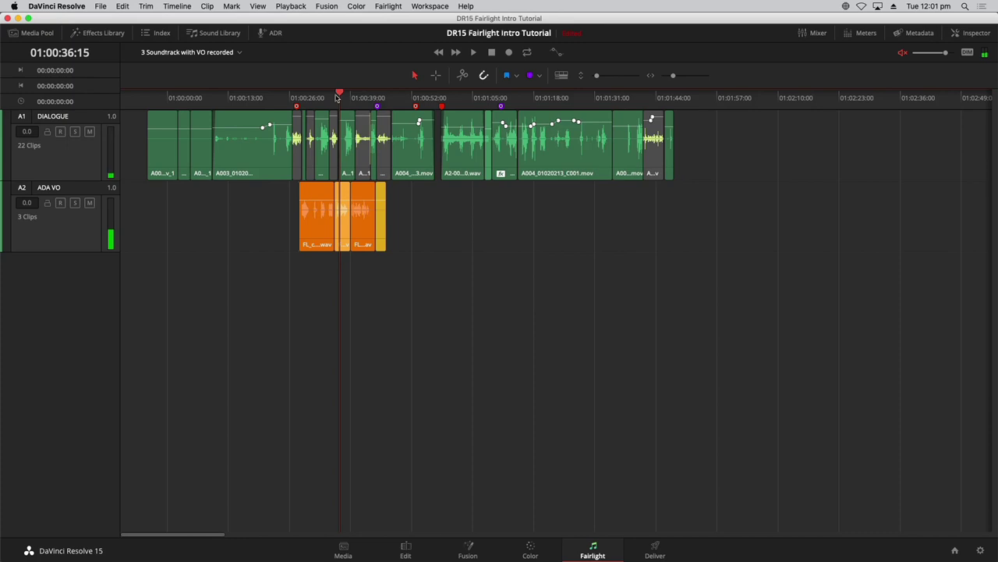
Step: Display the audio track layers so the stacked ADA VO takes are shown separately
key(super+equal)
key(super+equal)
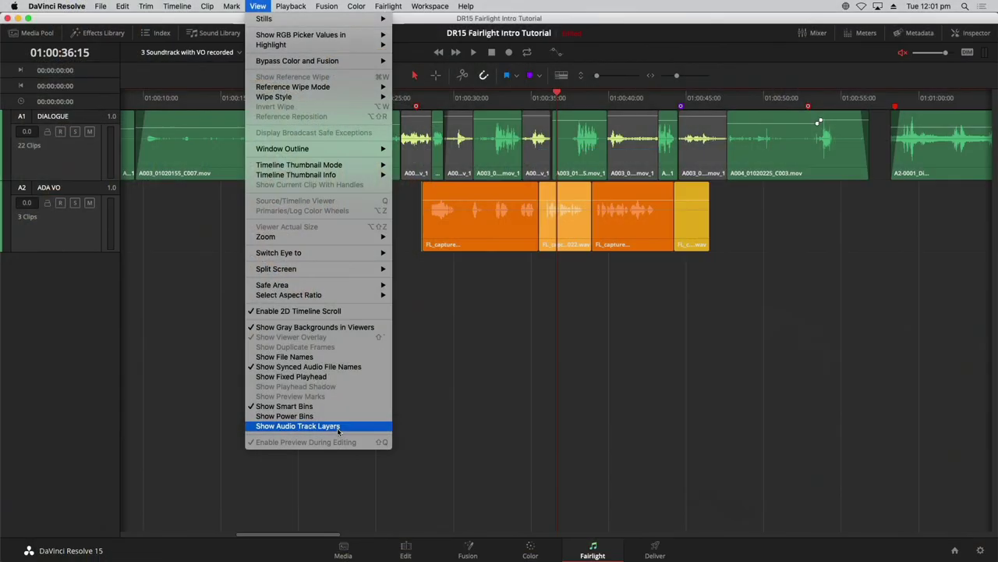
click(338, 428)
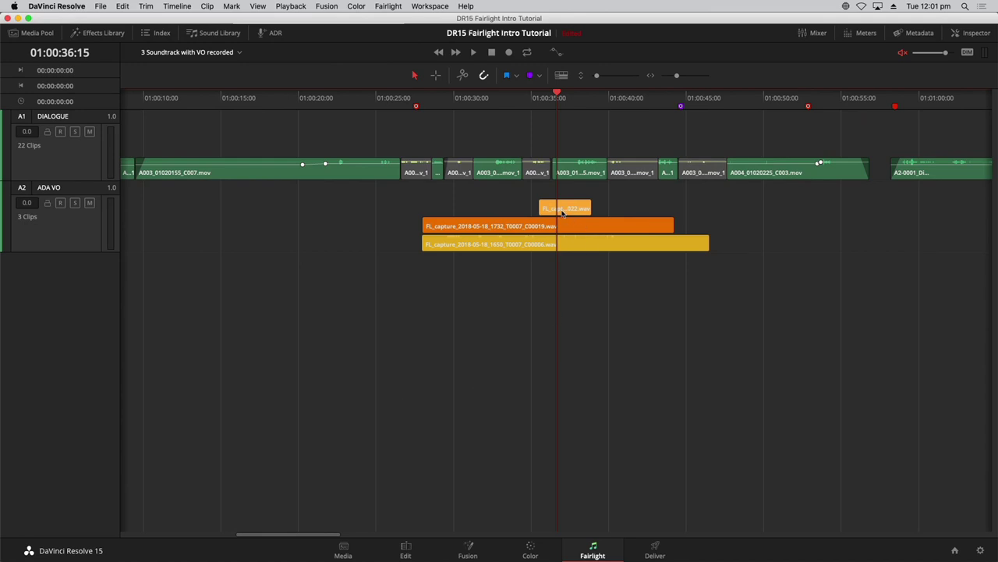
Step: Enlarge the timeline tracks vertically for the ADA VO layers and reduce the height of the DIALOGUE track
drag(598, 76, 613, 72)
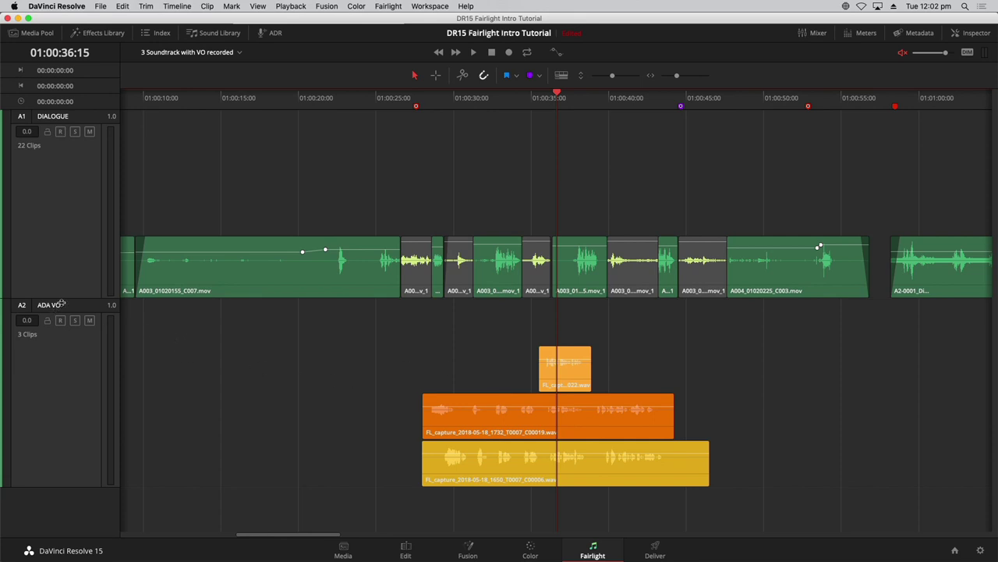
drag(59, 299, 65, 151)
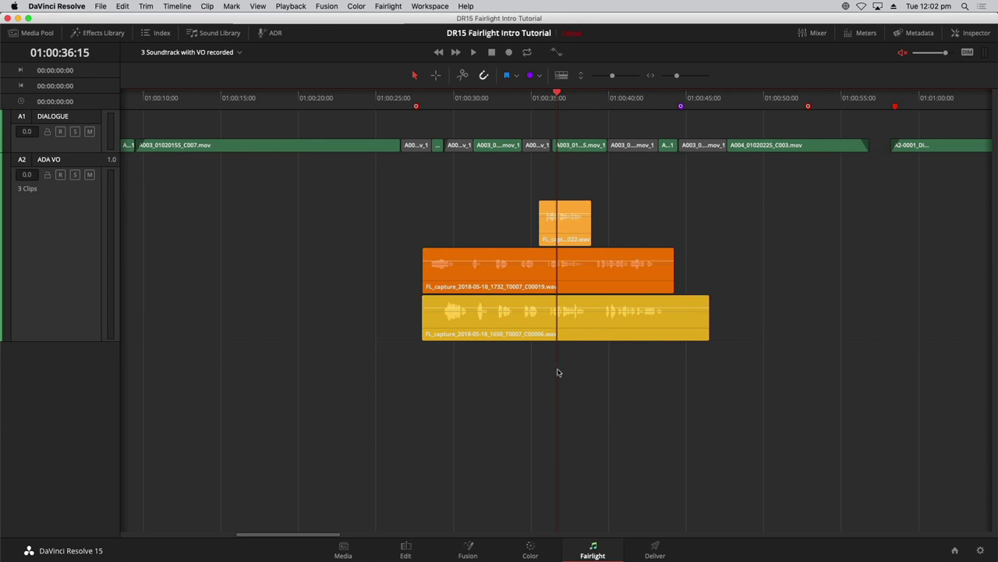
drag(612, 77, 632, 73)
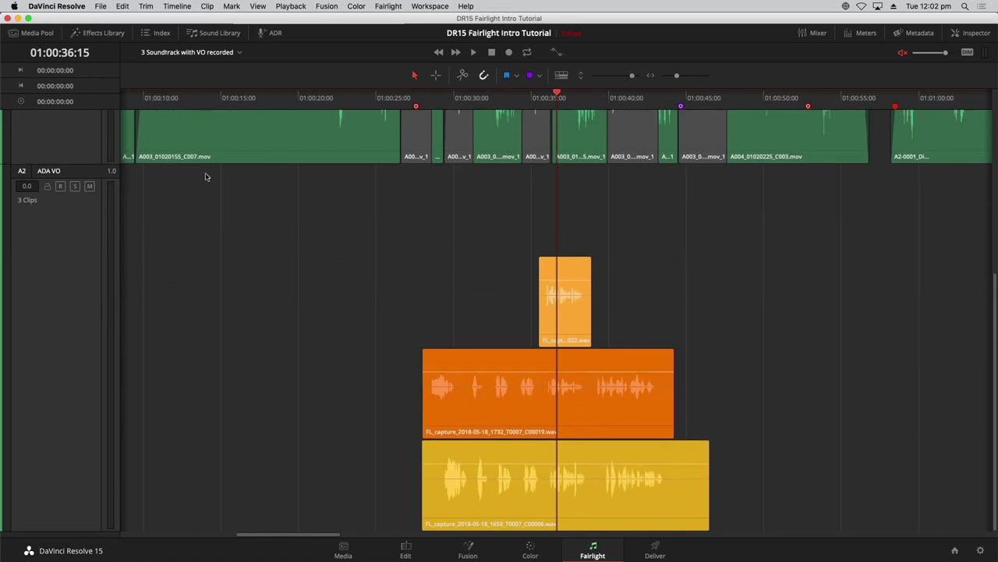
mouse_move(90, 163)
mouse_down()
mouse_move(89, 132)
mouse_move(92, 145)
mouse_up()
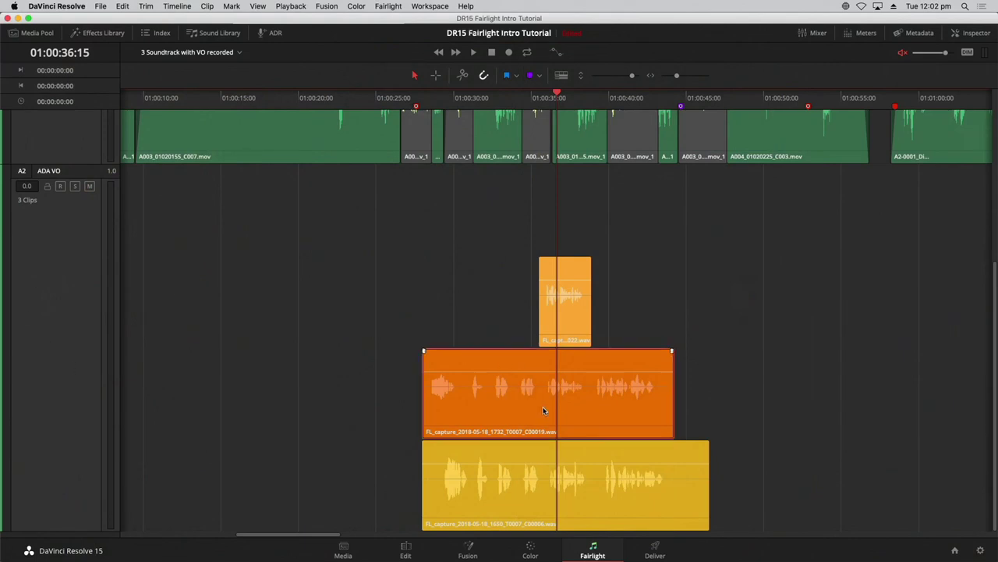
Step: Move the dark orange ADA VO take to the top layer, then place the yellow take above it
drag(546, 410, 545, 271)
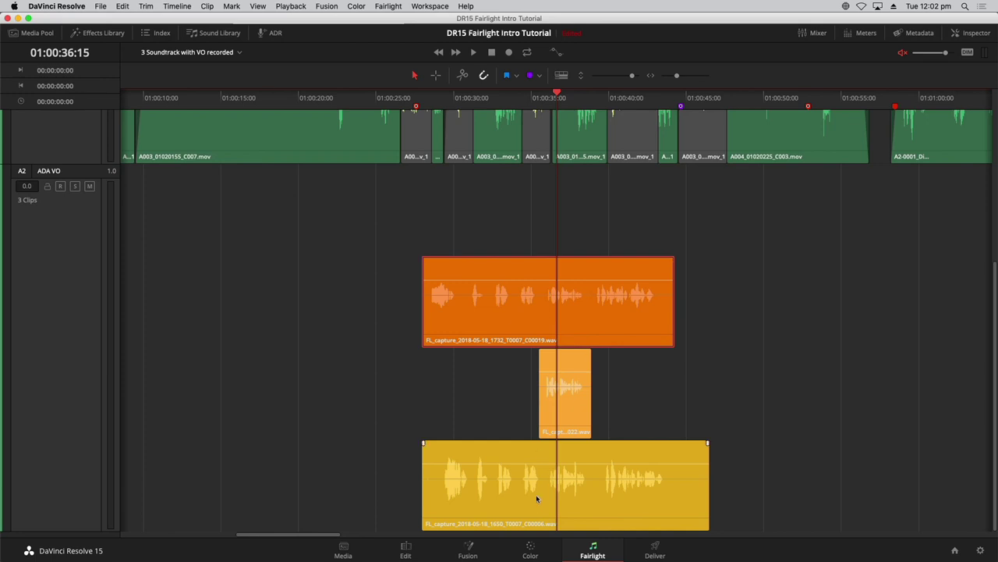
drag(536, 498, 524, 259)
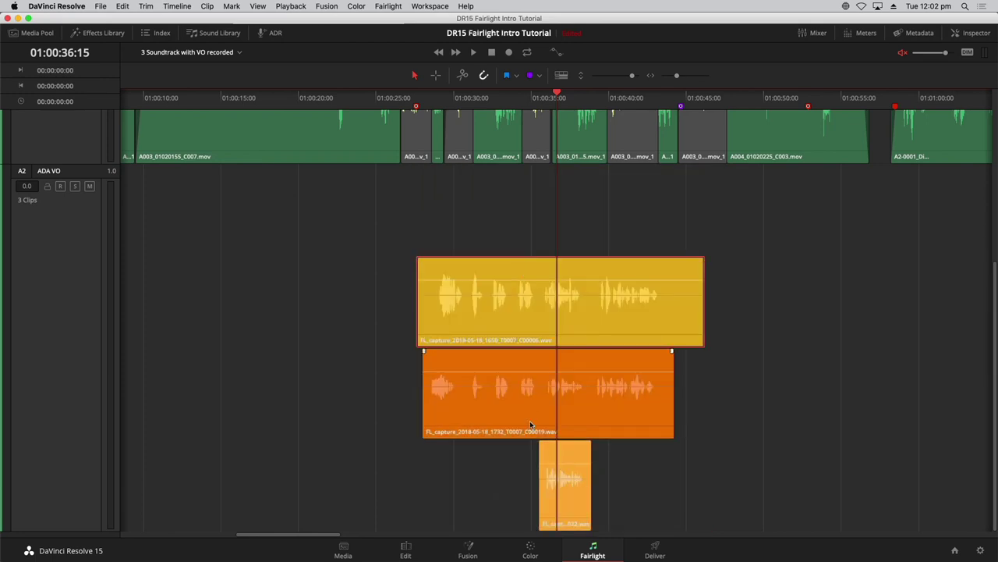
Step: Unmute the monitoring, solo the ADA VO track and play the first words of the yellow take
click(442, 97)
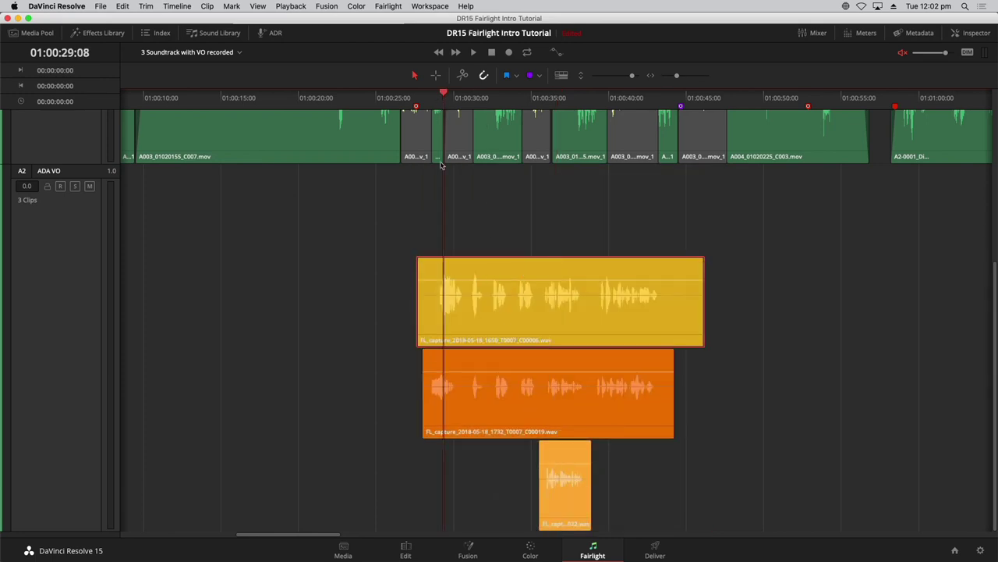
click(430, 99)
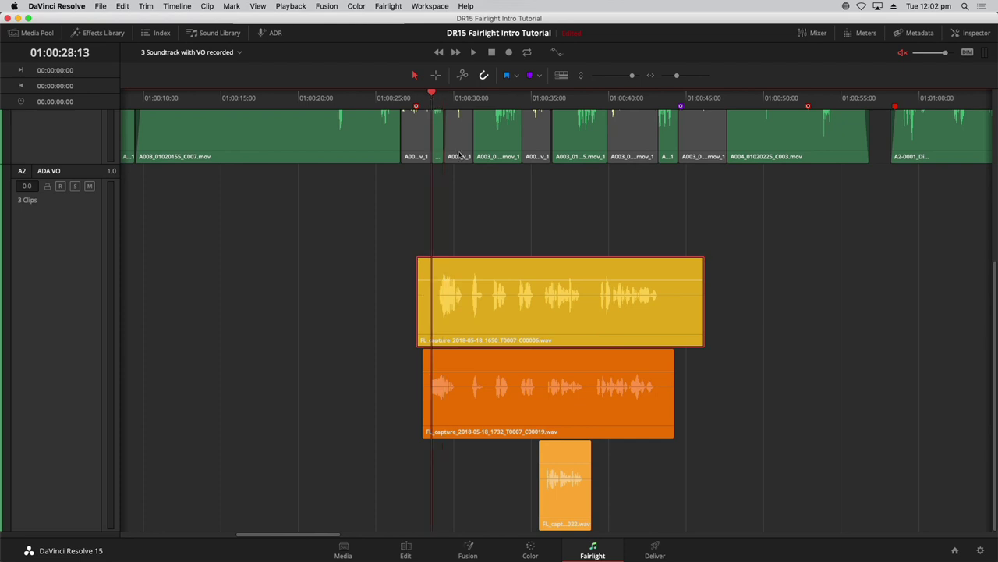
key(space)
key(space)
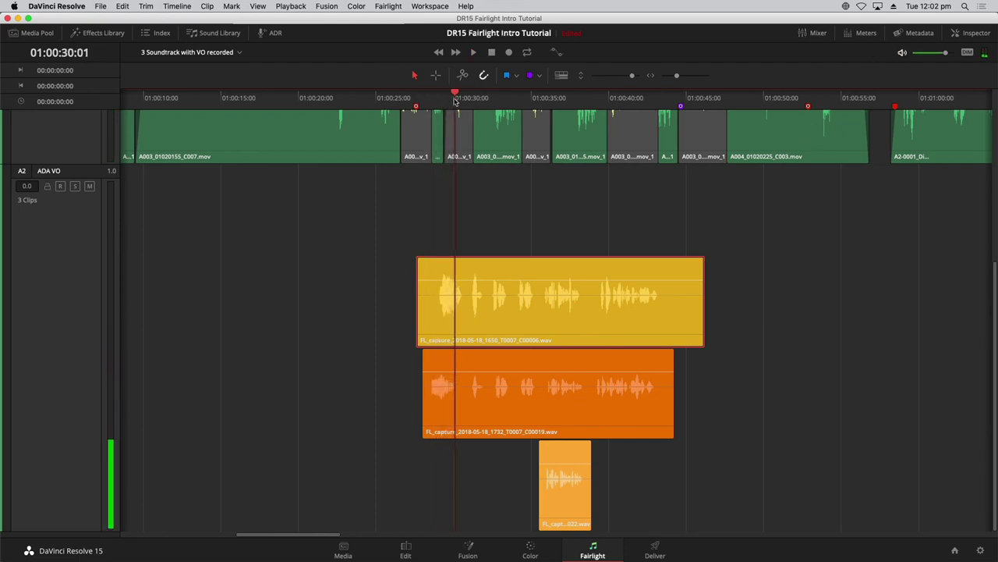
key(Left)
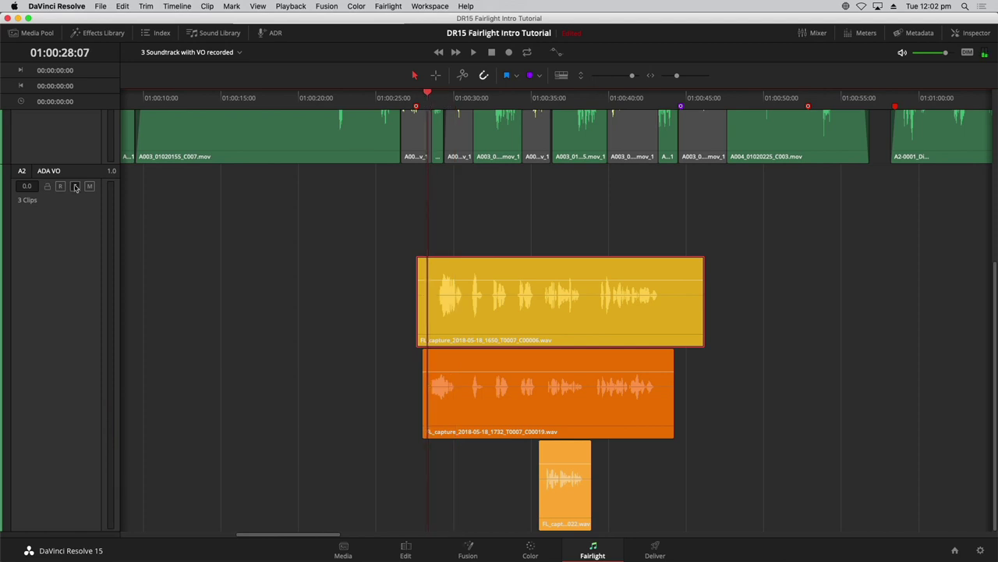
key(space)
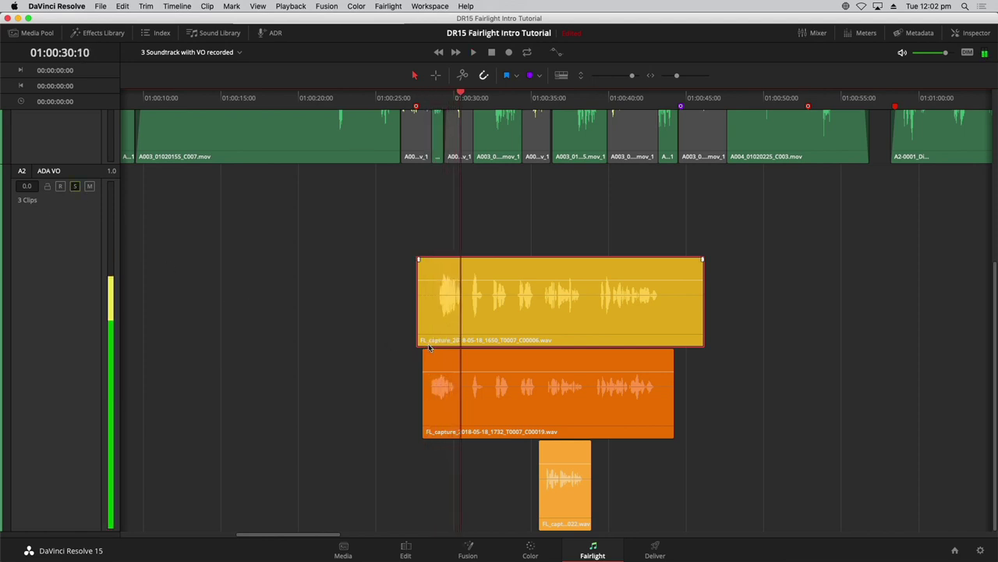
key(space)
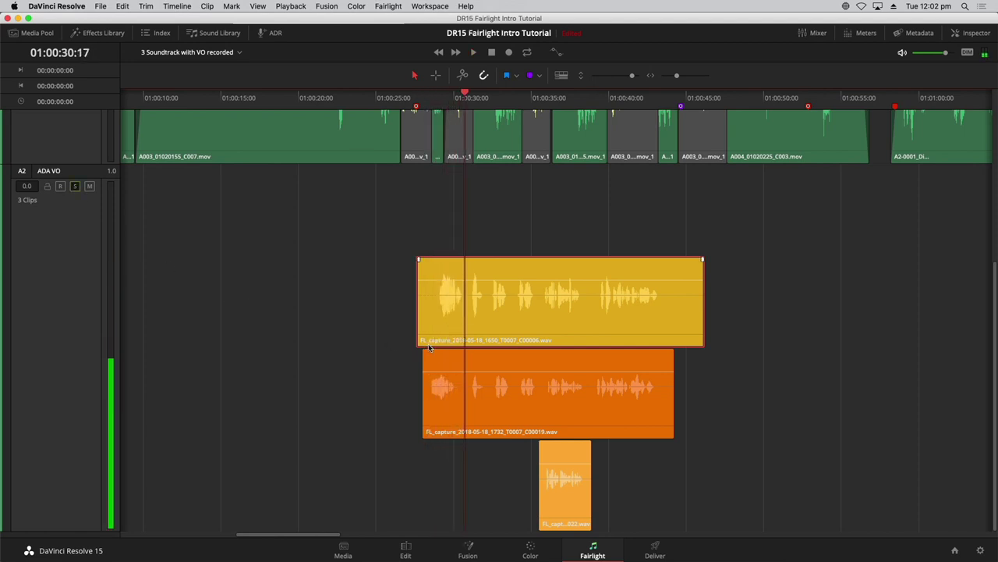
click(432, 99)
key(space)
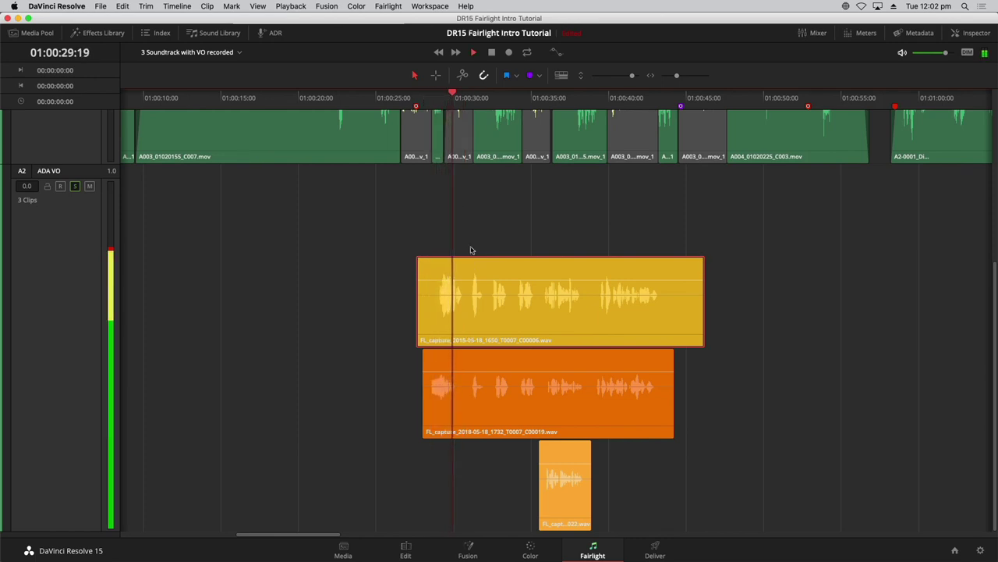
key(space)
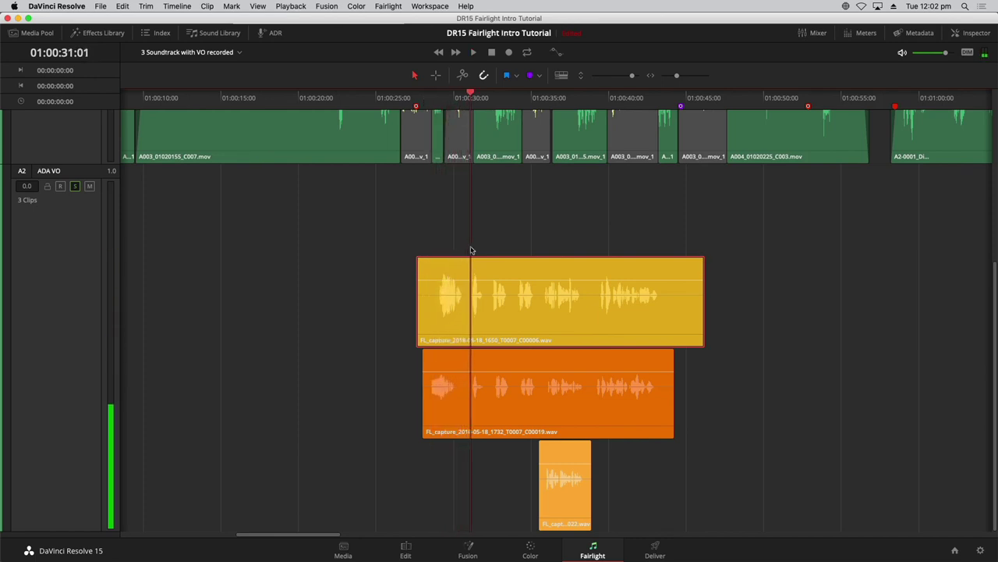
Step: Restore the ADA VO layer order with the light orange take on top, dark orange in the middle and yellow beneath
drag(499, 400, 493, 300)
drag(562, 499, 567, 351)
click(575, 378)
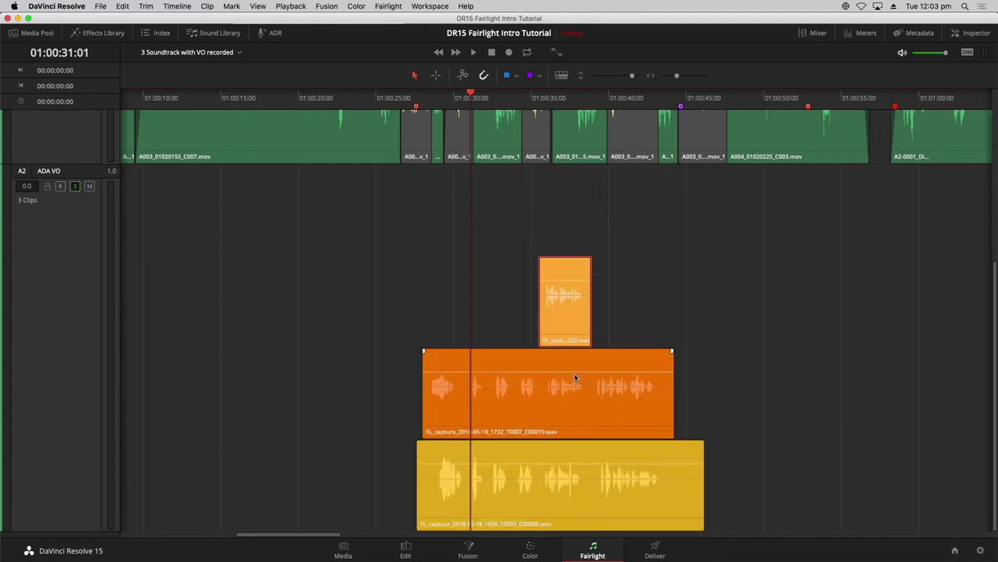
Step: Split the dark orange and yellow ADA VO takes together at 01:00:30:17, after their first phrase
click(448, 484)
key(super+equal)
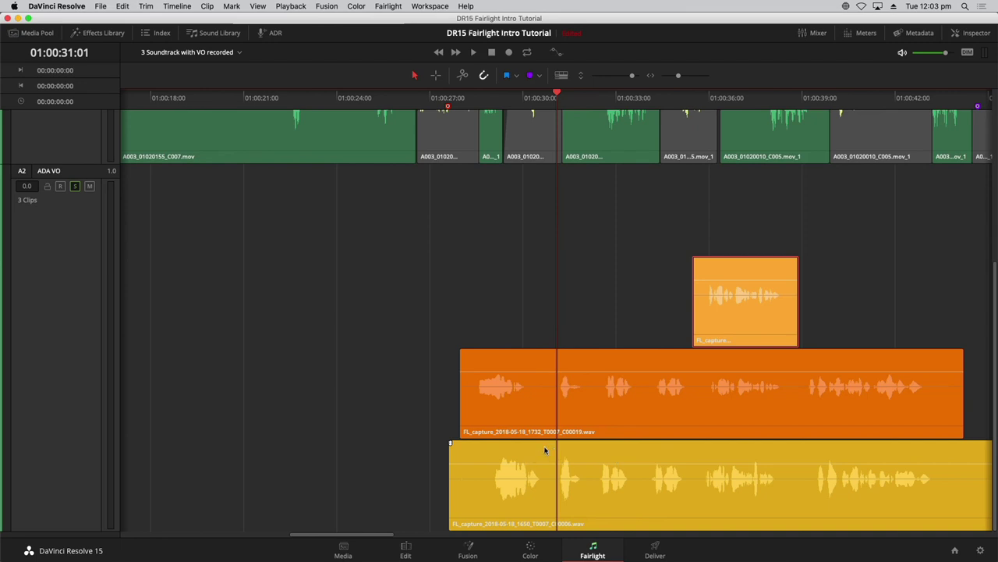
drag(561, 443, 540, 372)
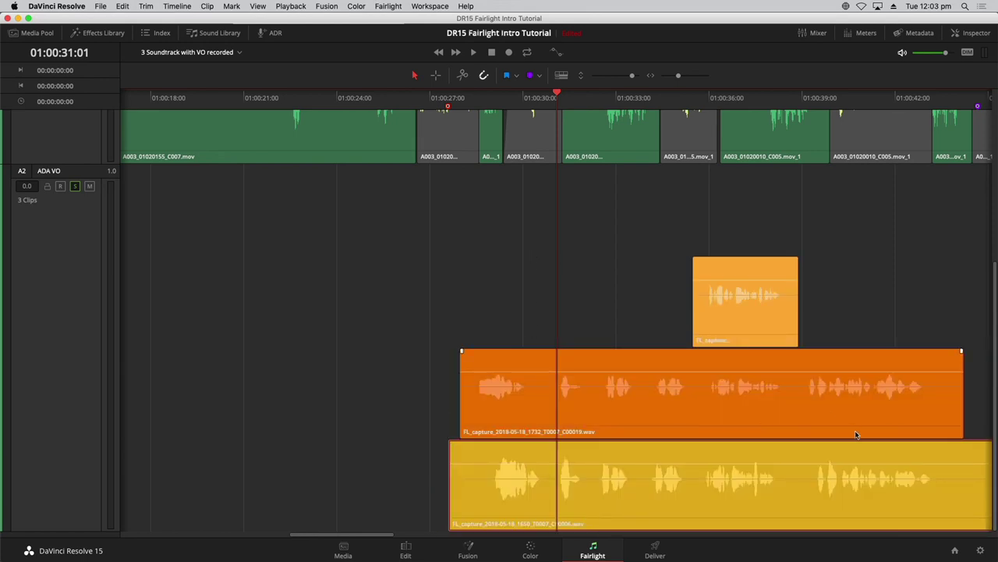
drag(557, 95, 546, 94)
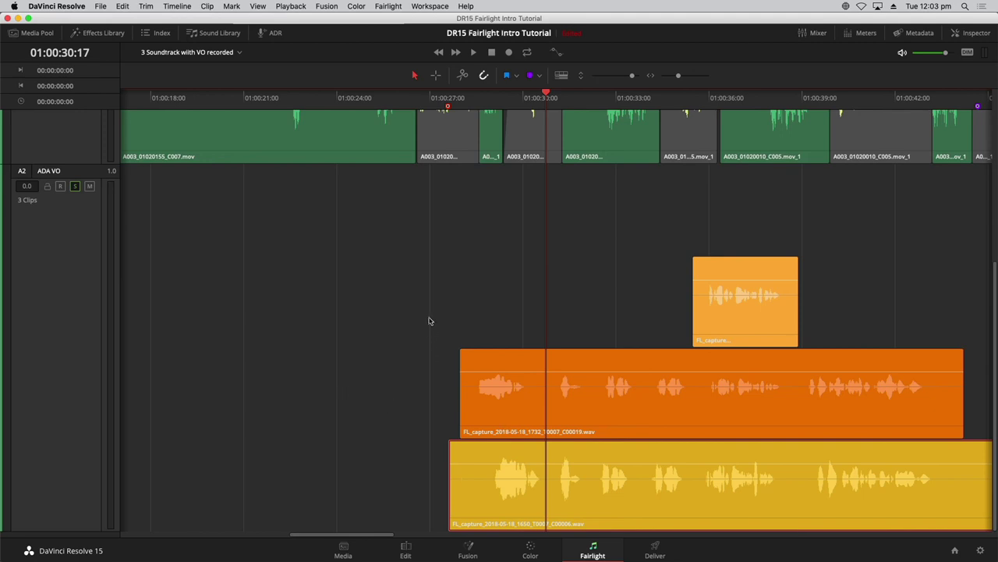
drag(429, 321, 533, 511)
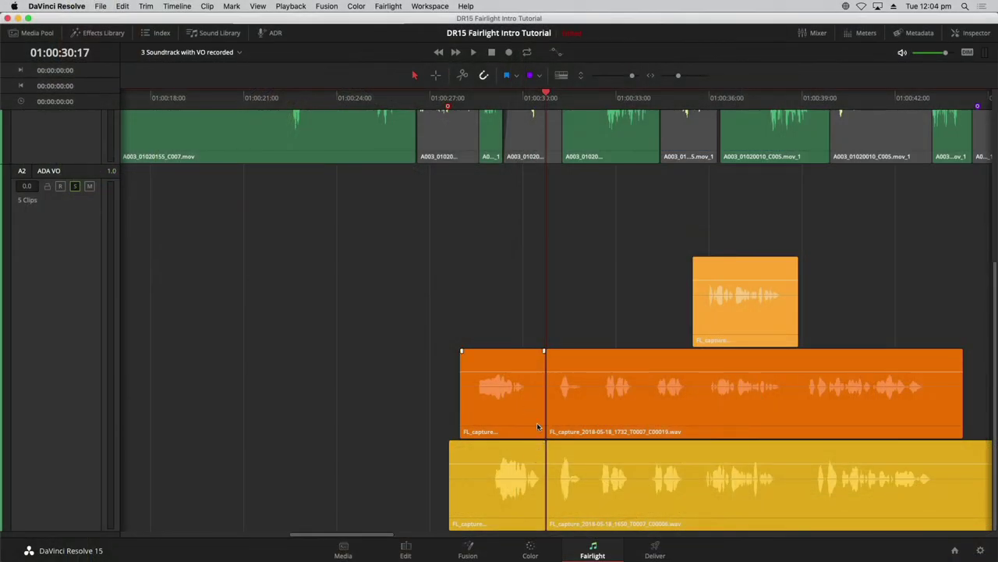
Step: Split the dark orange and yellow takes again at 01:00:32:05 and 01:00:33:18, between the following phrases
drag(580, 99, 593, 99)
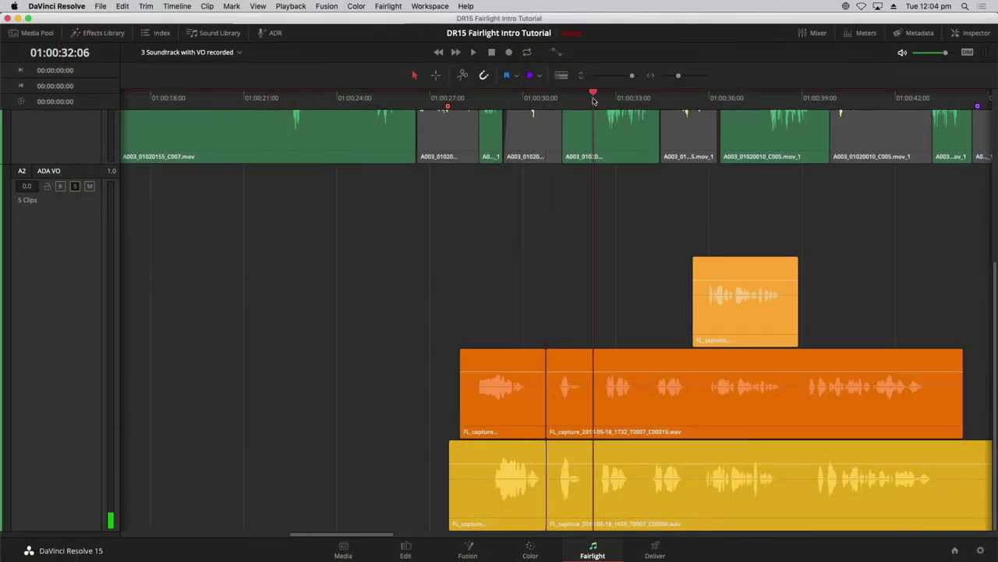
drag(631, 306, 636, 527)
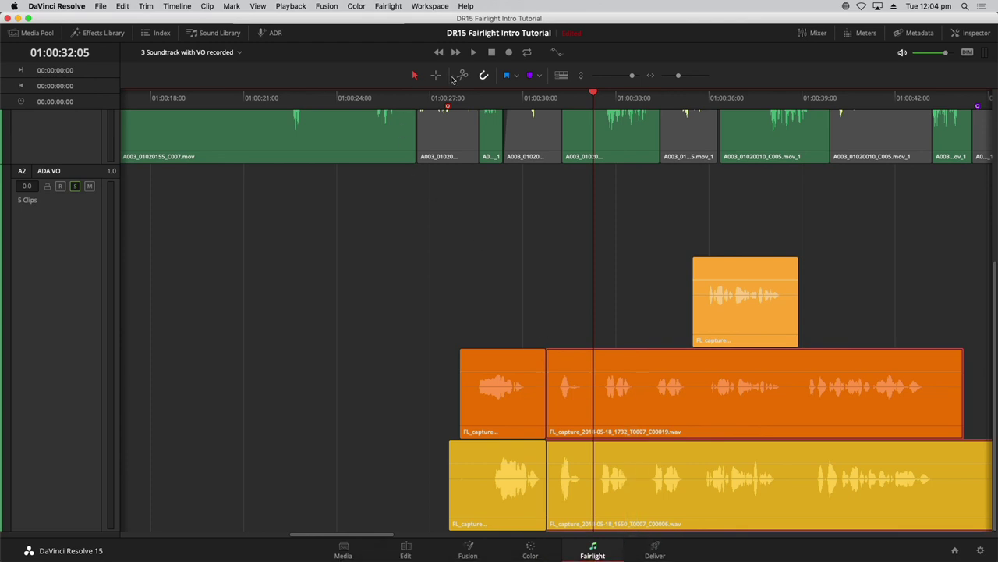
key(super+b)
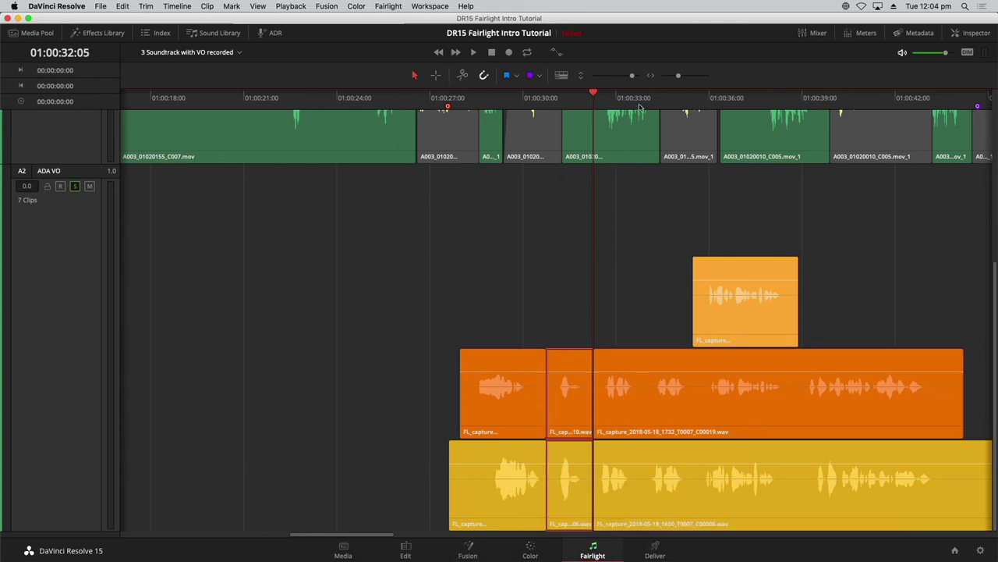
drag(640, 108, 642, 107)
drag(654, 271, 660, 513)
key(ctrl+b)
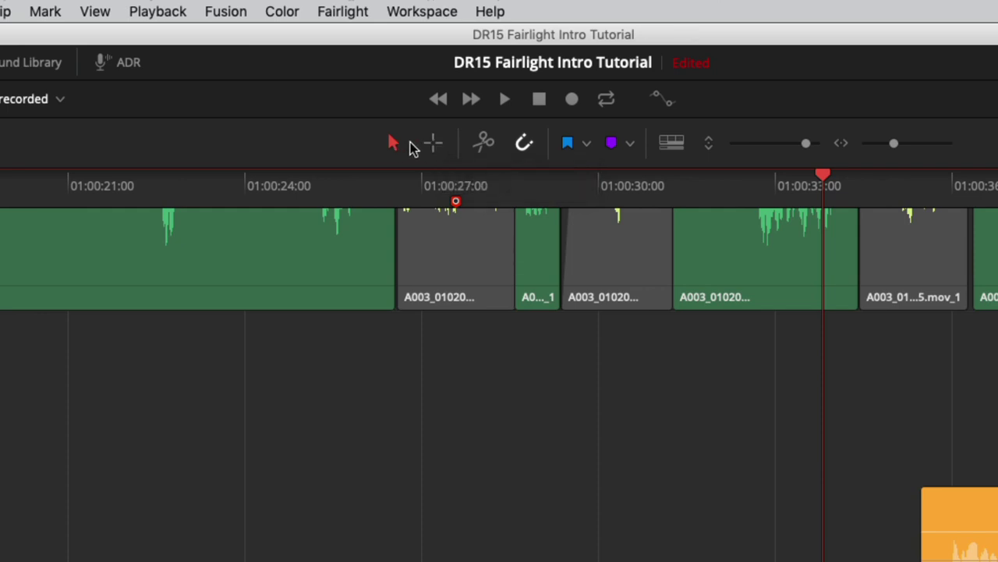
Step: Range-select 01:00:35:09 to 01:00:38:23 across all ADA VO layers and cut the two long takes at the range ends
click(435, 145)
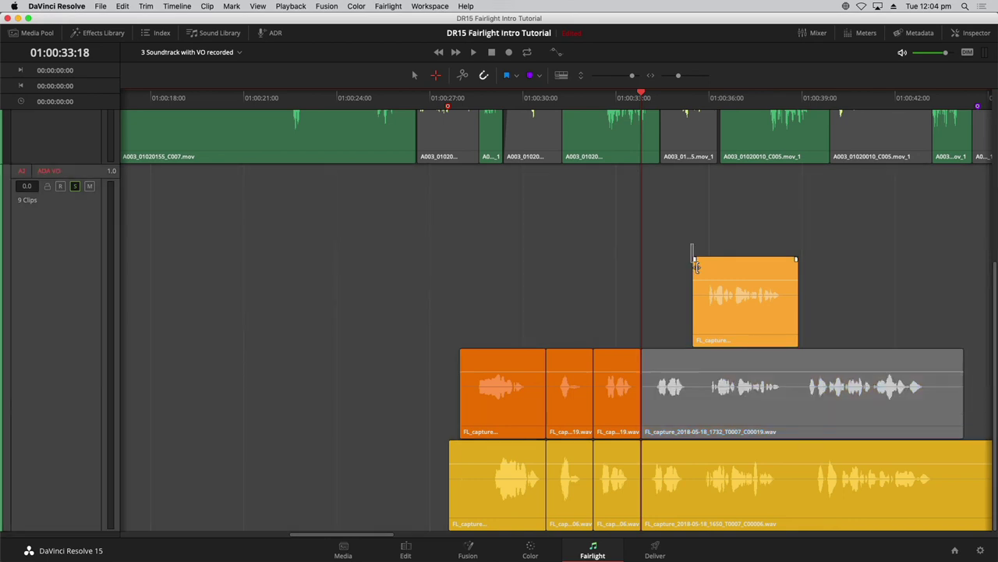
drag(692, 247, 799, 530)
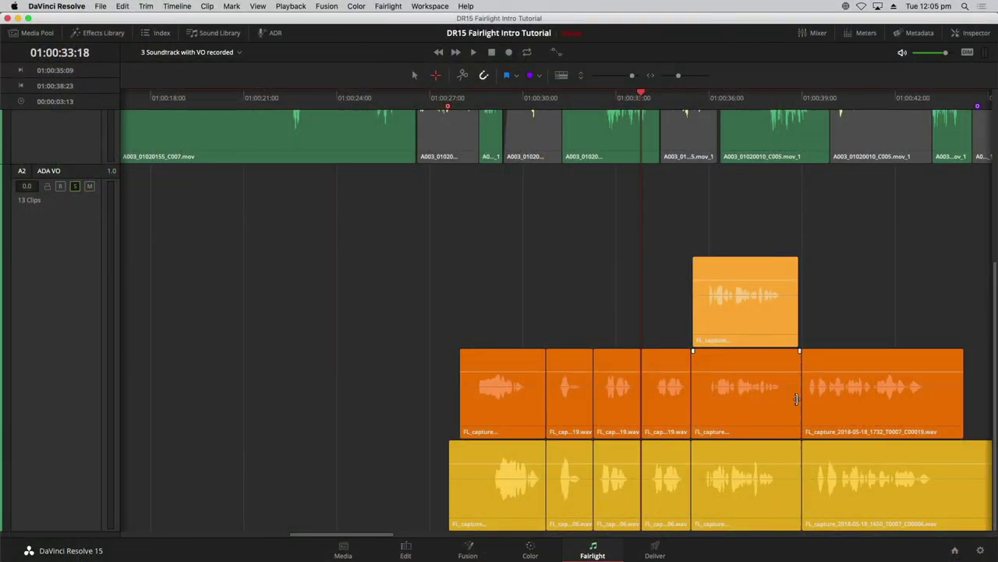
click(747, 403)
Step: Move the last dark orange and yellow ADA VO segments together to the start of the last grey DIALOGUE clip, near 01:01:41
key(shift+z)
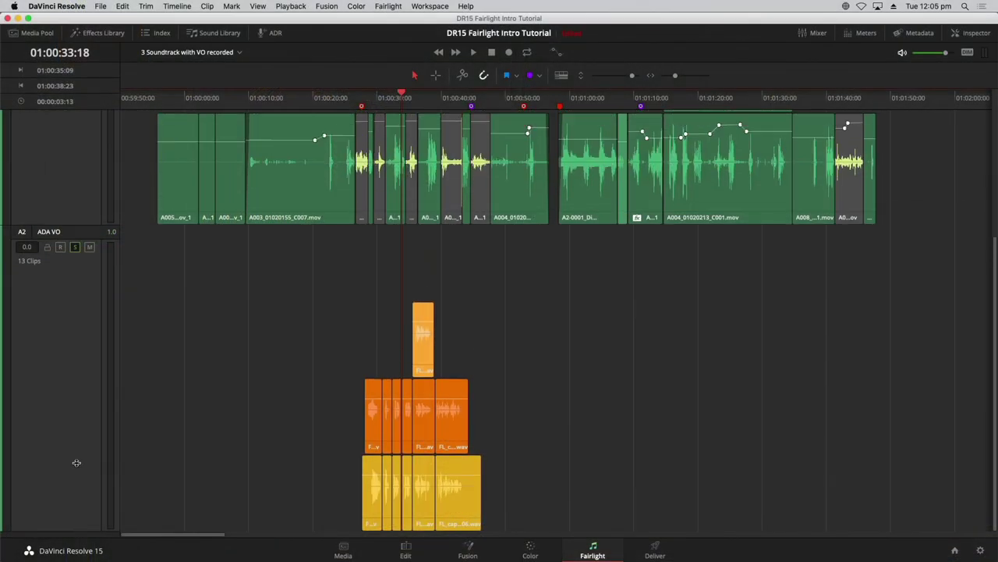
scroll(77, 421, up, 2)
scroll(76, 422, up, 2)
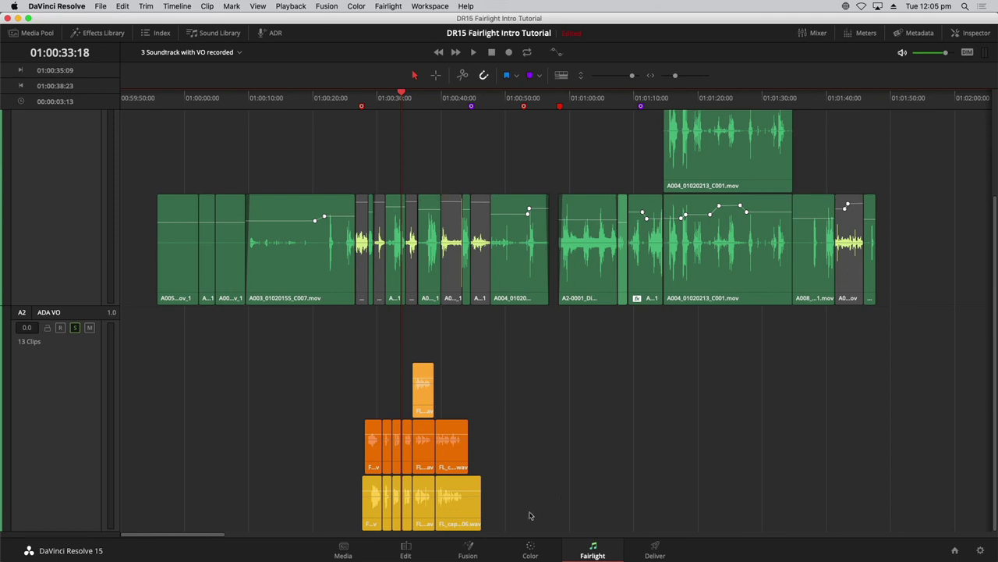
drag(543, 511, 848, 452)
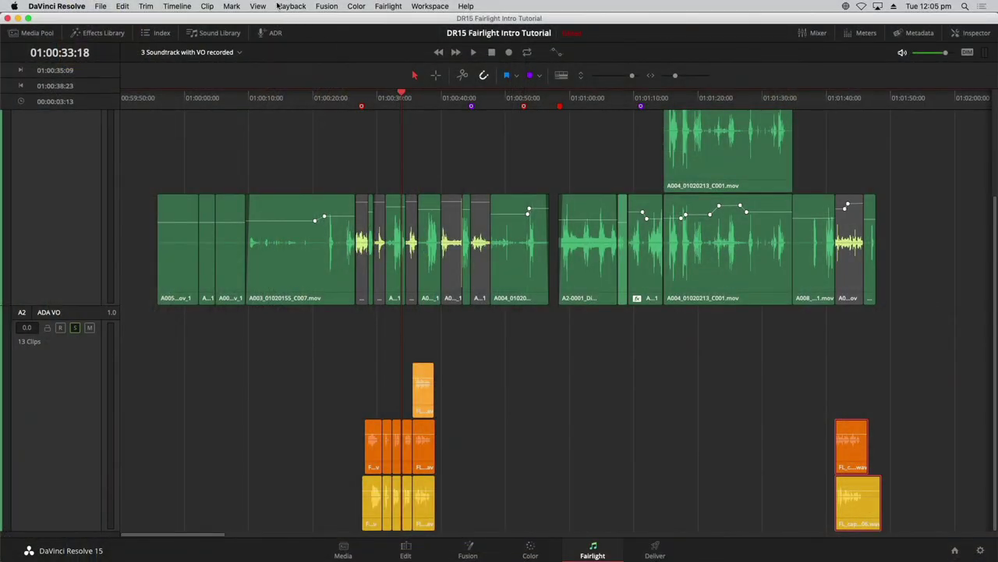
Step: Hide the audio track layers and deselect the moved ADA VO segments
click(258, 6)
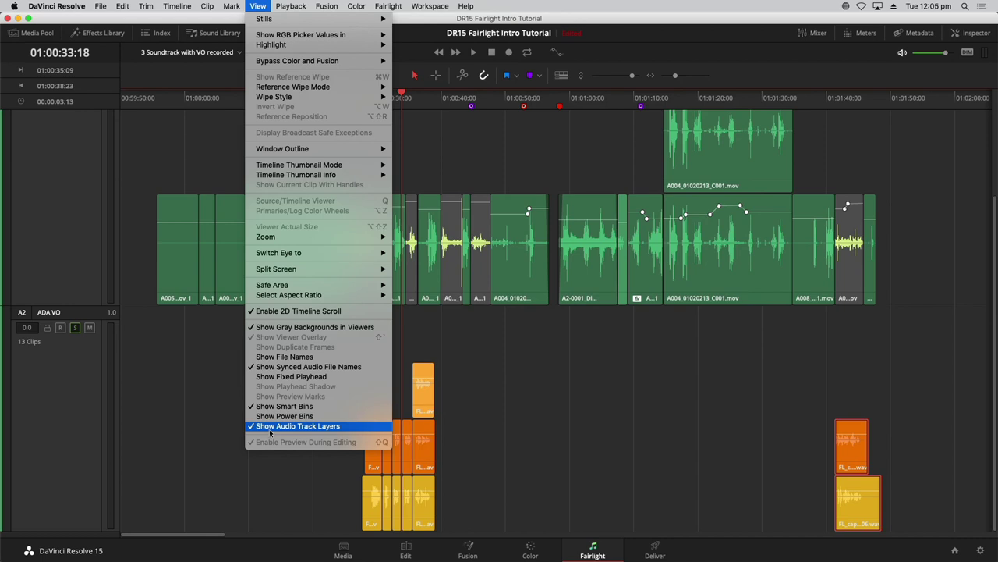
click(297, 426)
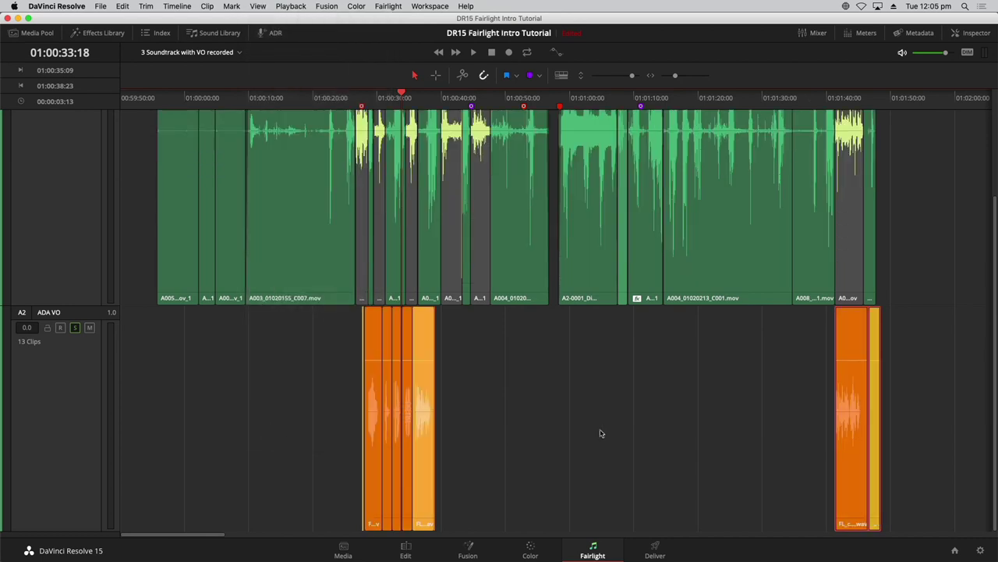
click(601, 432)
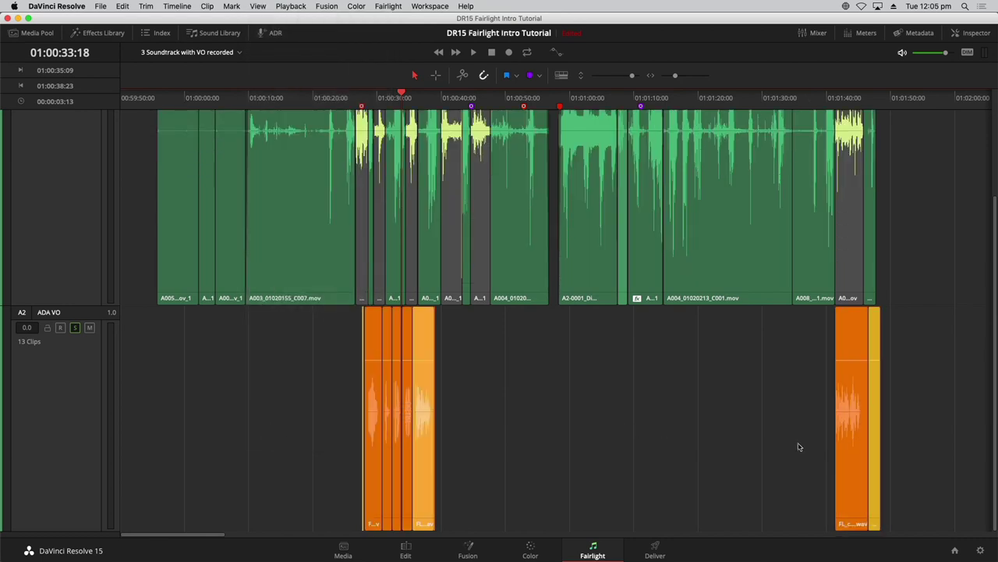
Step: Move the light orange ADA VO clip to the purple marker near 01:00:45 to uncover the take beneath, and undo the move
mouse_move(424, 443)
drag(422, 443, 473, 443)
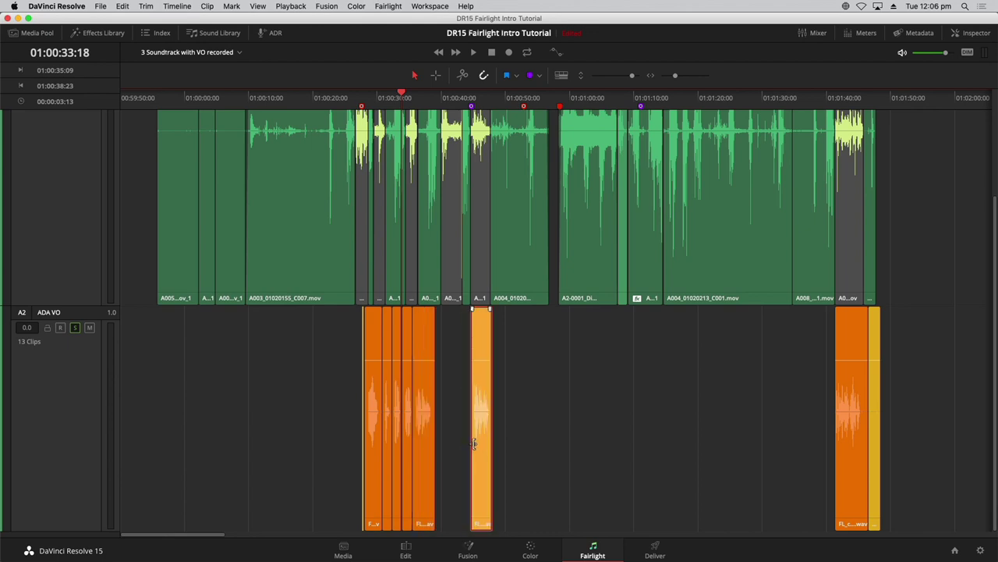
key(super+z)
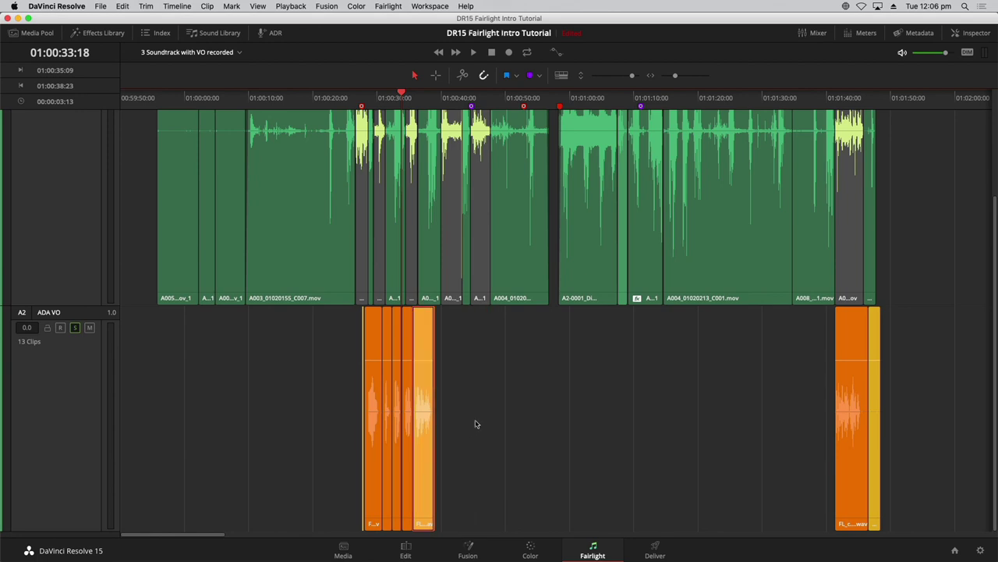
Step: Move the light orange ADA VO clip so that it starts at the purple marker near 01:00:45
drag(470, 417, 425, 423)
click(419, 431)
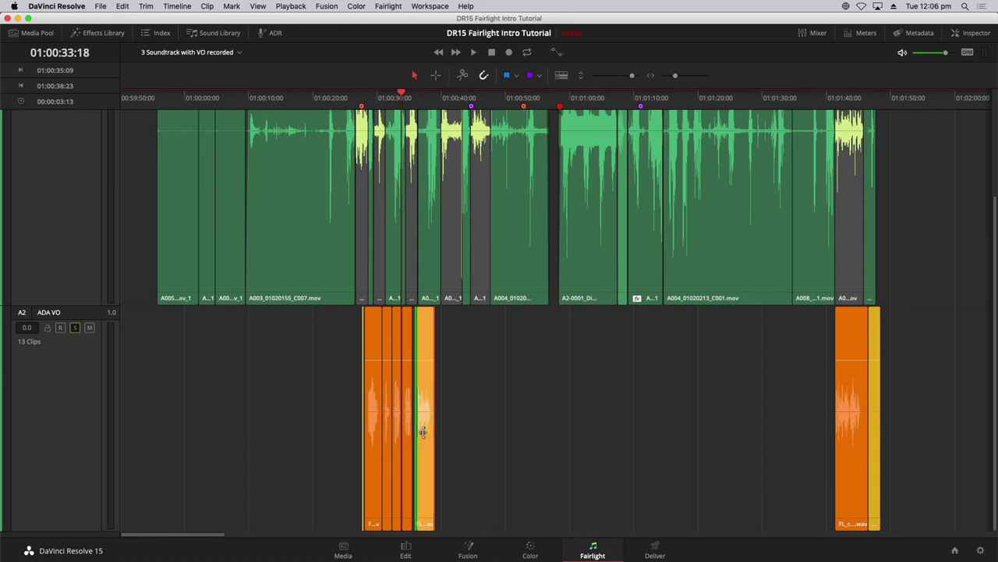
drag(421, 431, 417, 430)
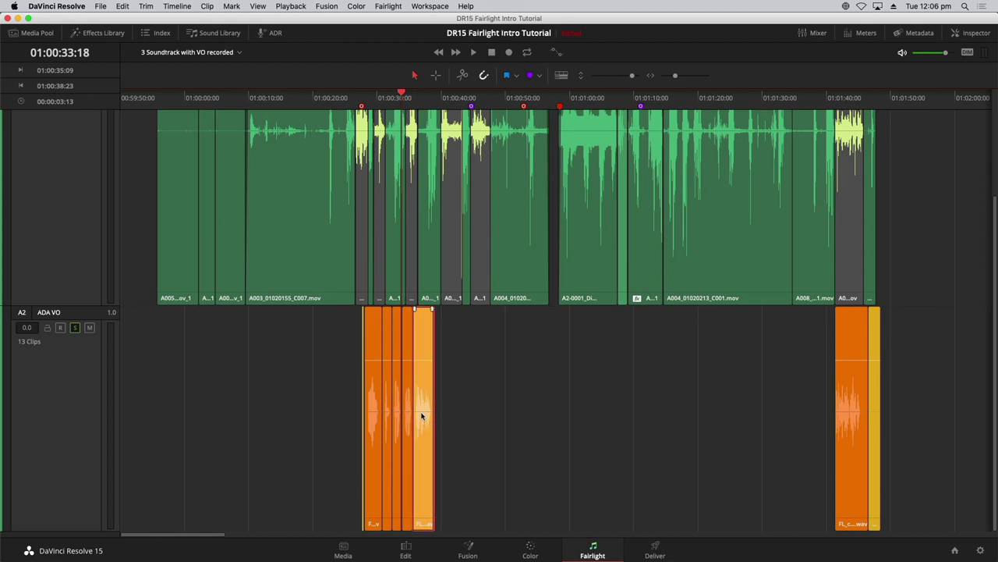
drag(422, 424, 480, 414)
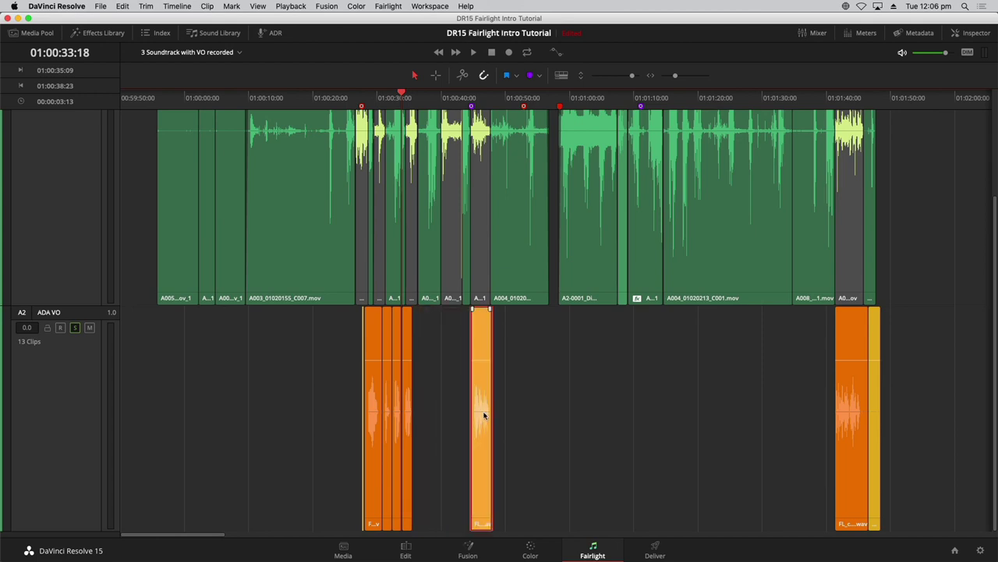
Step: Move the fourth and third dark orange ADA VO clips to the starts of the grey DIALOGUE clips near 01:00:40 and 01:00:34
key(super+equal)
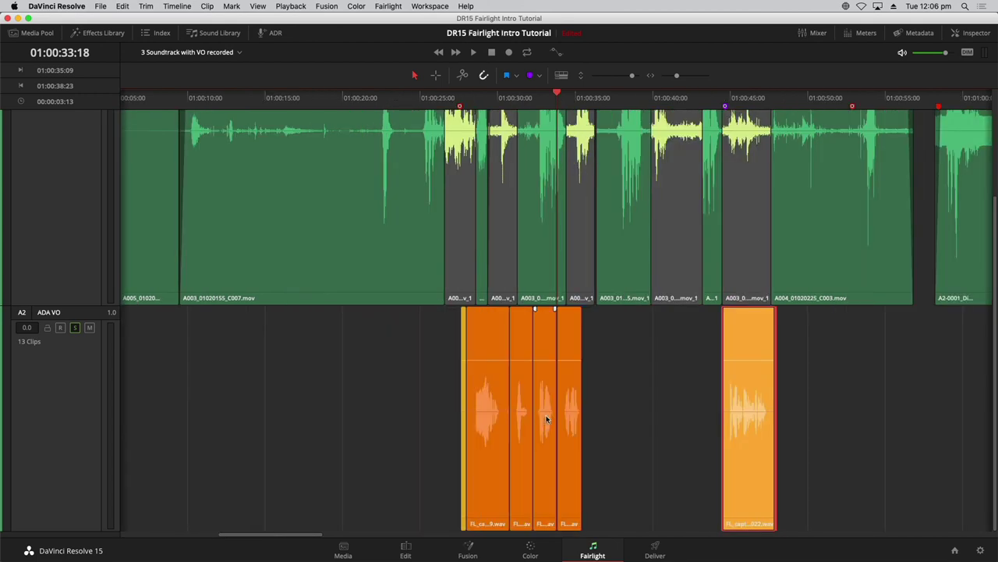
drag(631, 428, 667, 422)
click(547, 446)
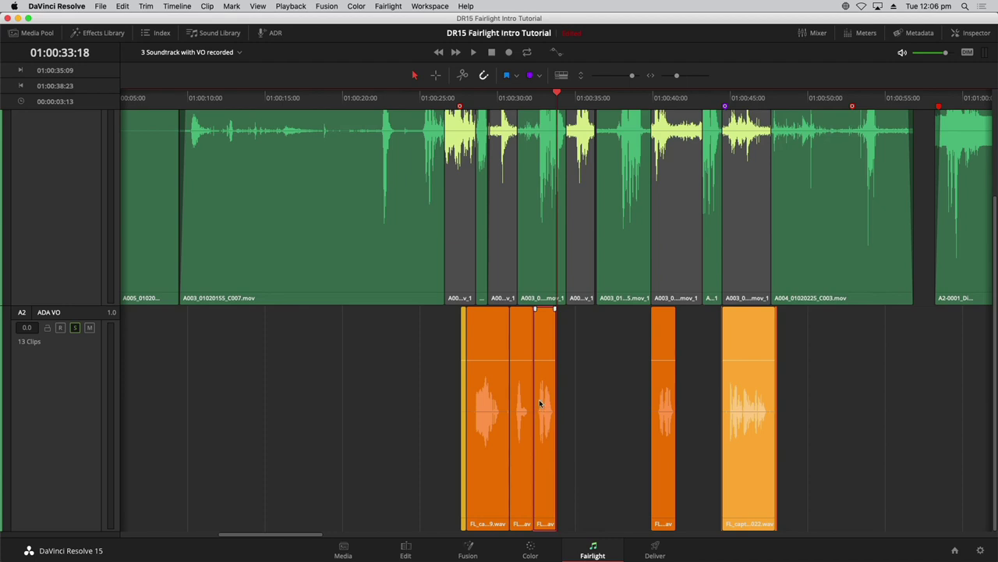
drag(544, 404, 577, 406)
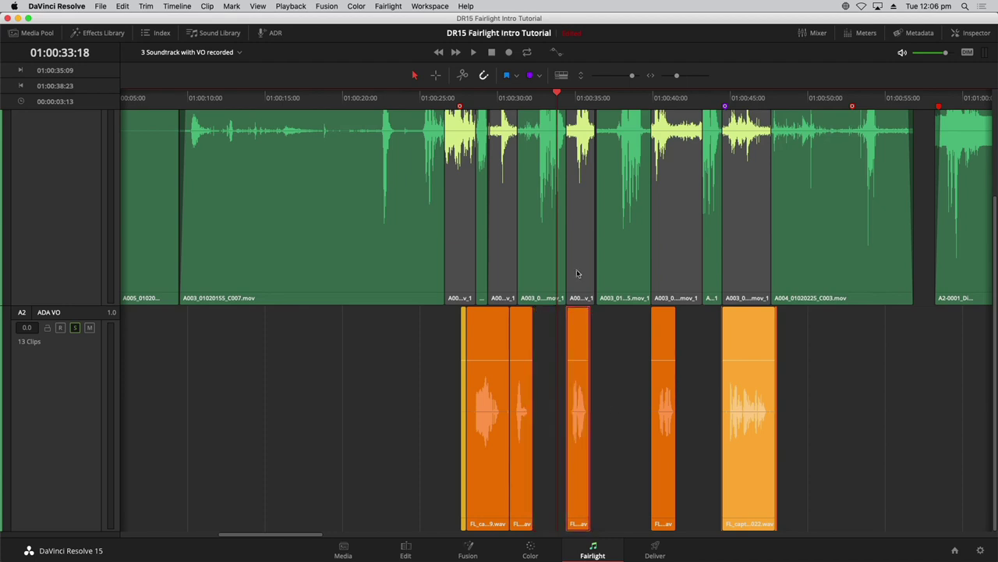
Step: Move the first dark orange ADA VO clip and its yellow take together so they end with the first grey DIALOGUE clip, near 01:00:28
drag(397, 403, 487, 431)
drag(486, 431, 458, 407)
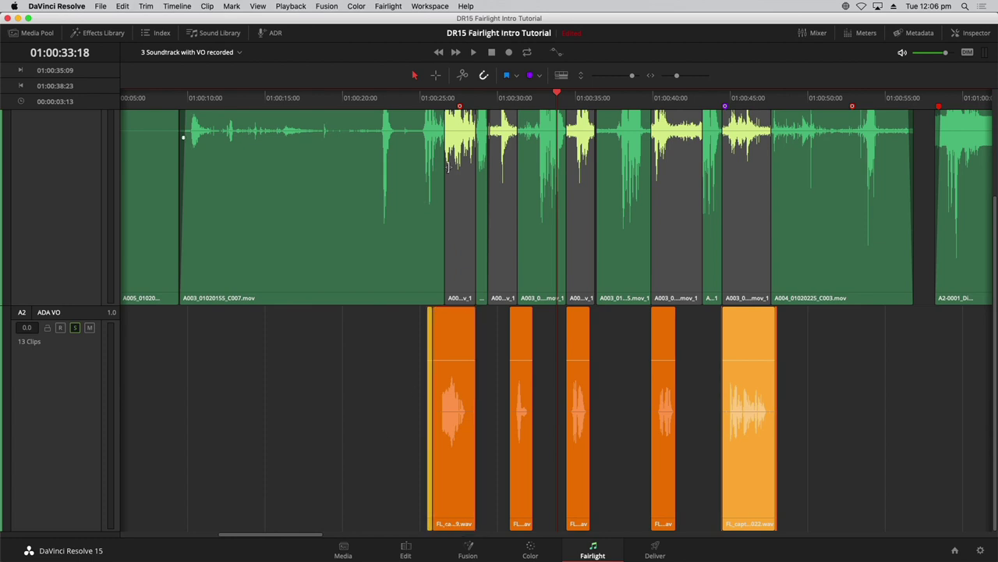
key(shift+z)
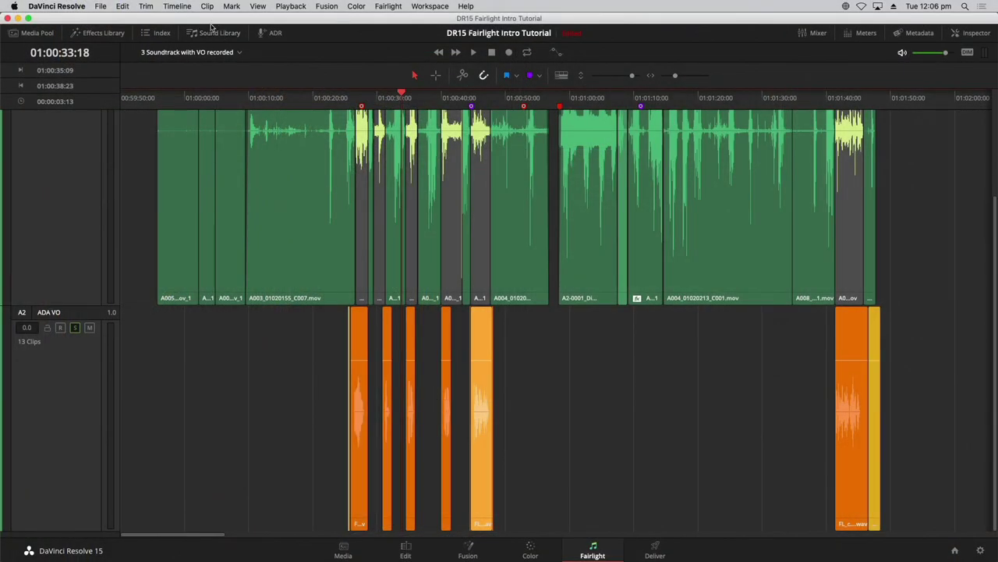
Step: Show the audio track layers, bring the yellow ADA VO take near 01:00:35 above the dark orange one, and play it
click(261, 6)
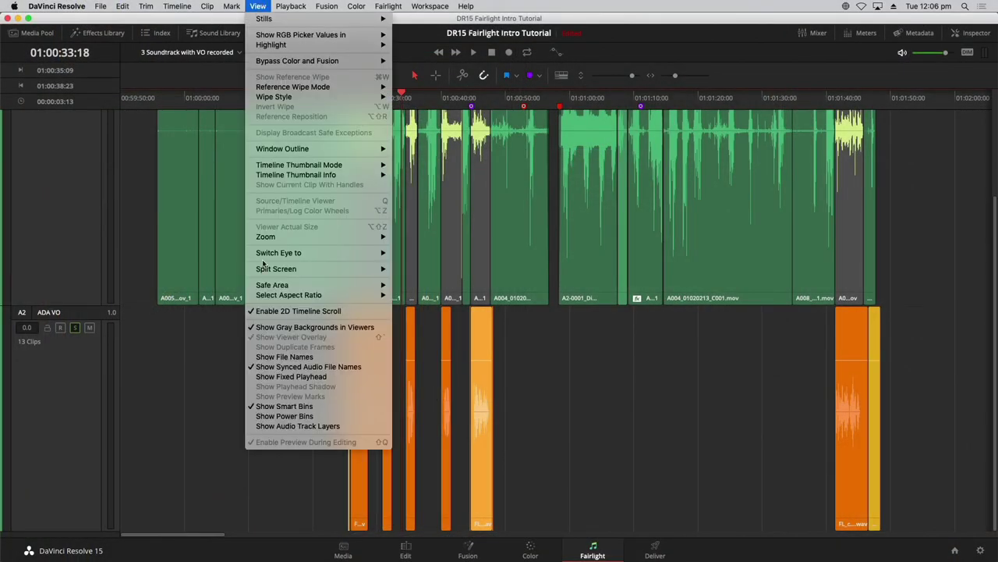
click(281, 428)
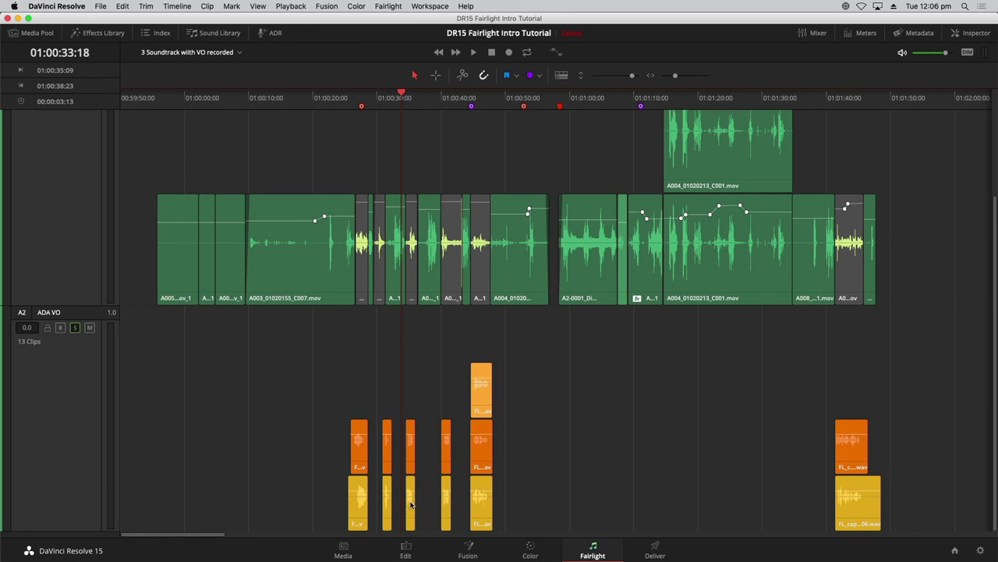
drag(411, 505, 411, 437)
key(space)
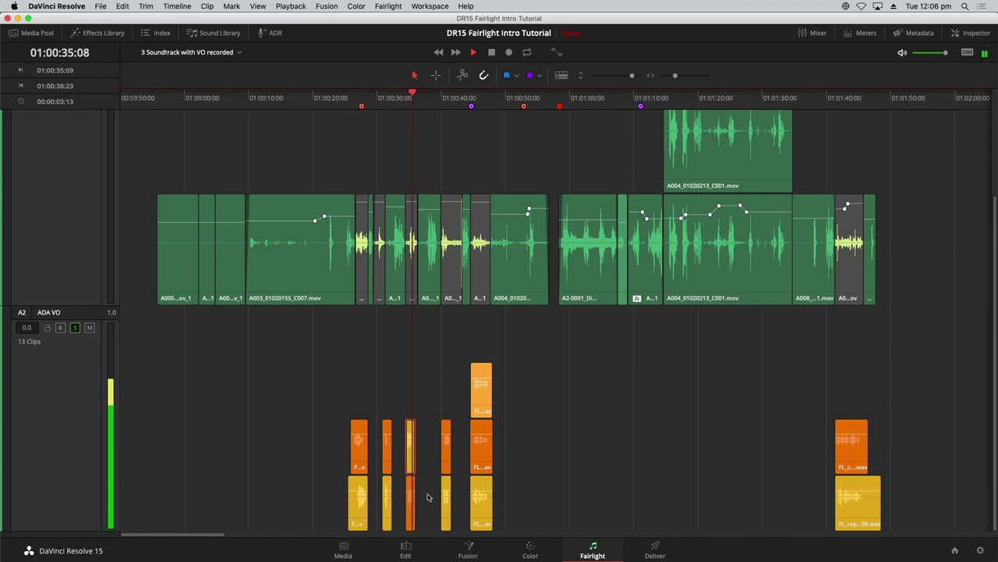
key(space)
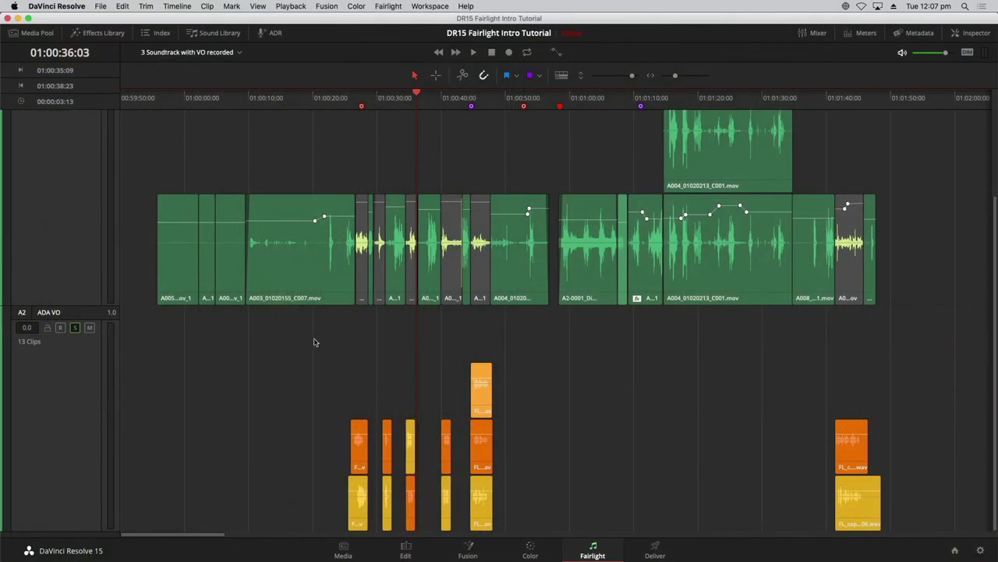
Step: Switch to the 4 Dialogue Editing timeline and hide its audio track layers
click(219, 53)
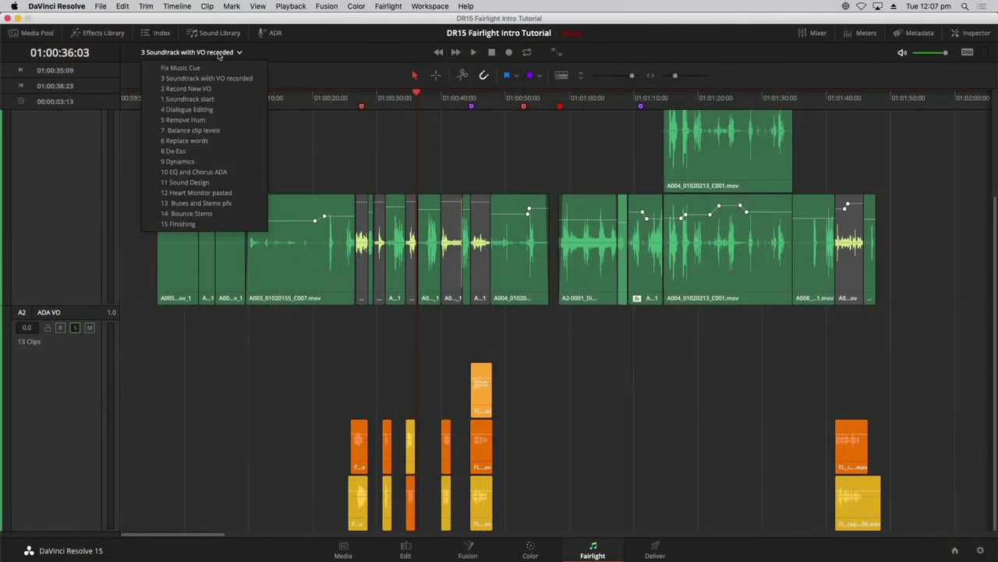
click(195, 109)
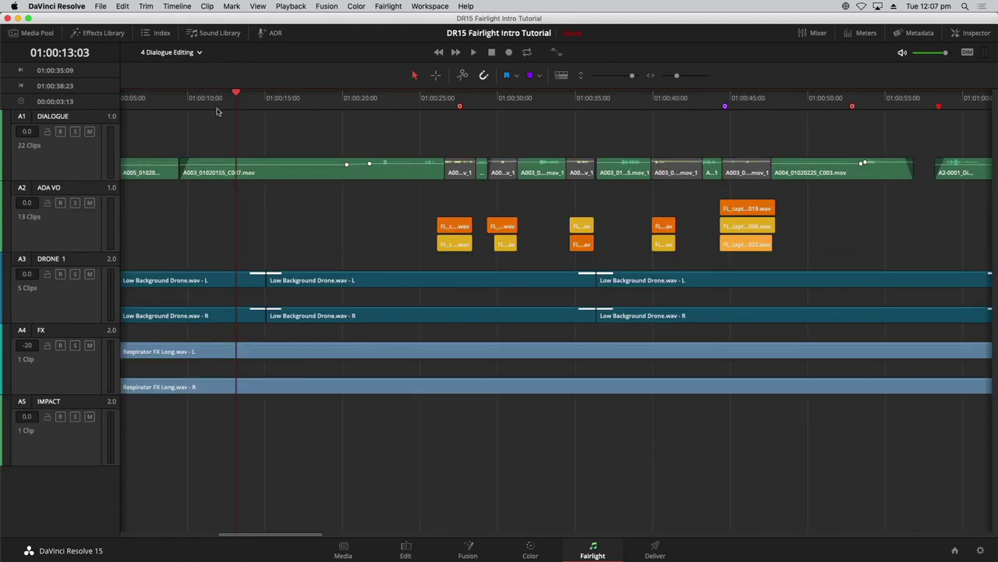
click(257, 6)
click(318, 427)
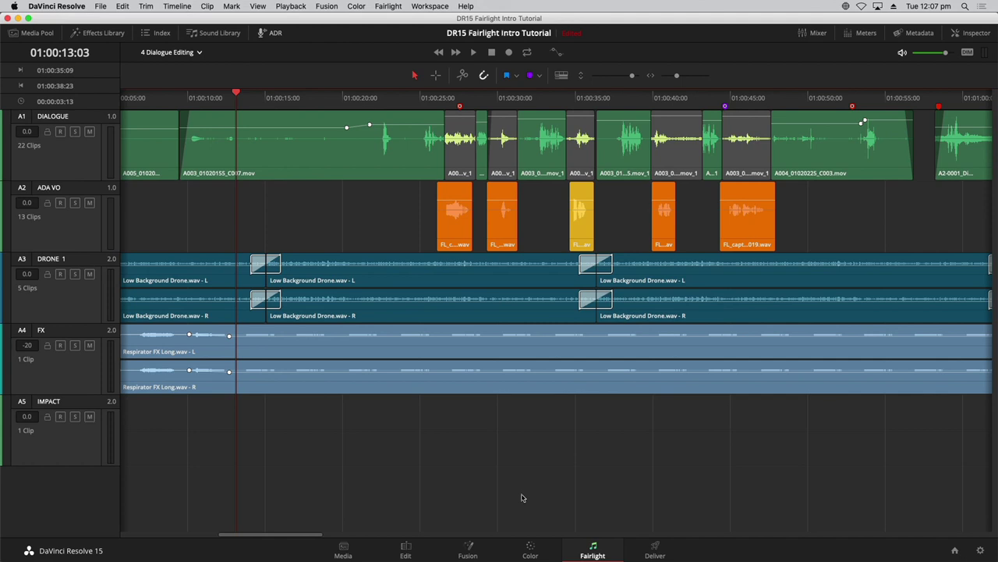
Step: Add one mono audio track below the DIALOGUE track
key(super+minus)
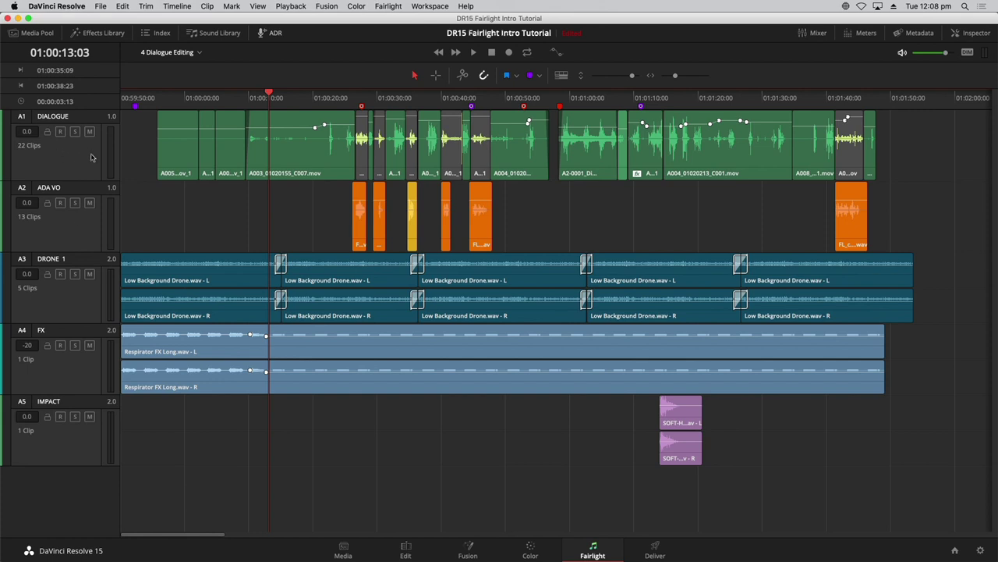
right_click(56, 153)
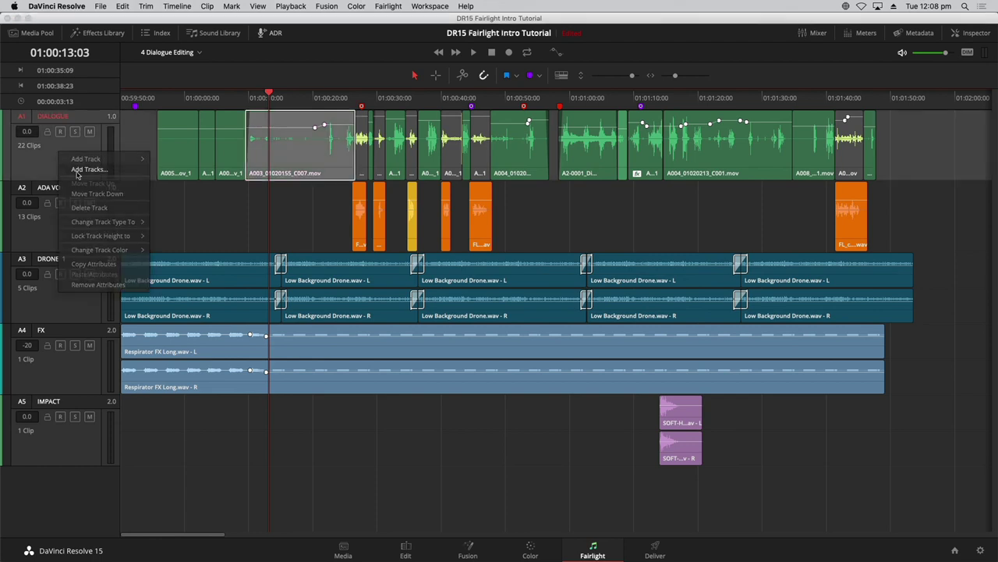
click(83, 169)
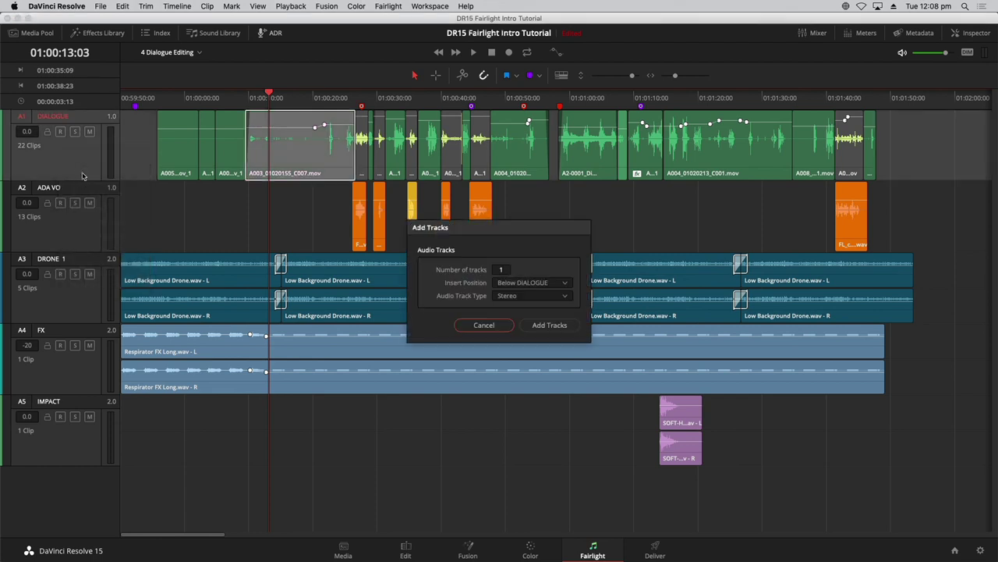
click(532, 297)
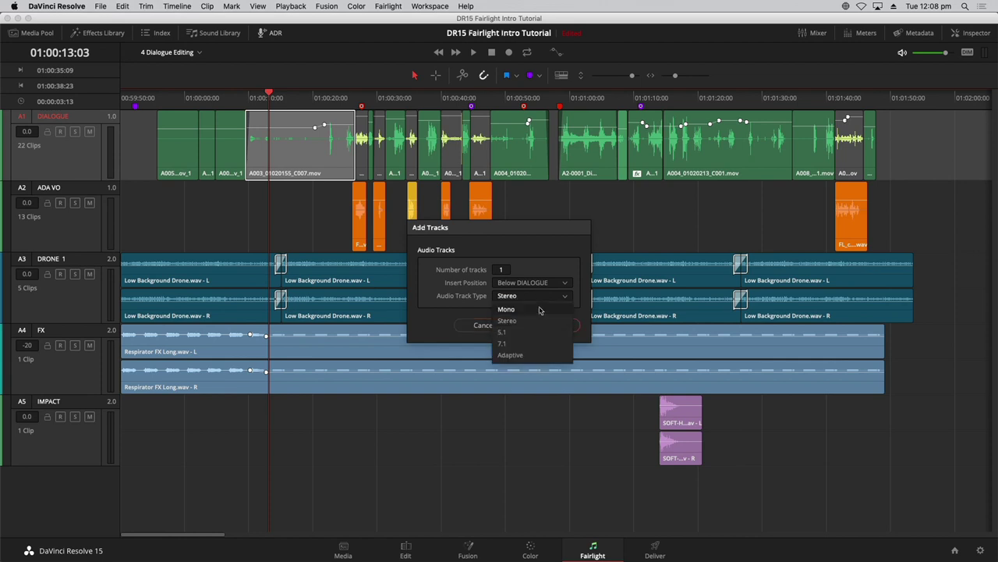
click(539, 310)
click(557, 327)
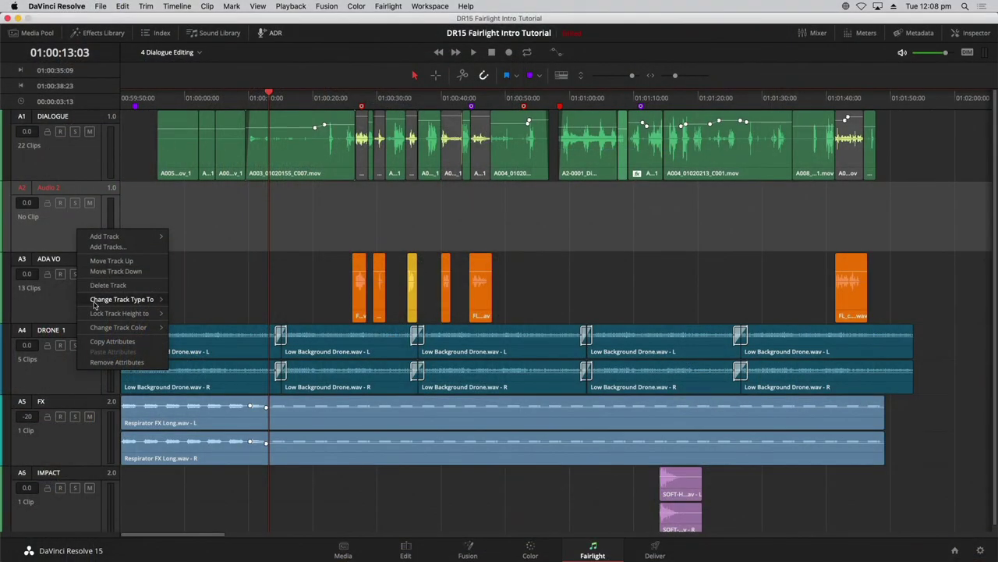
mouse_move(96, 315)
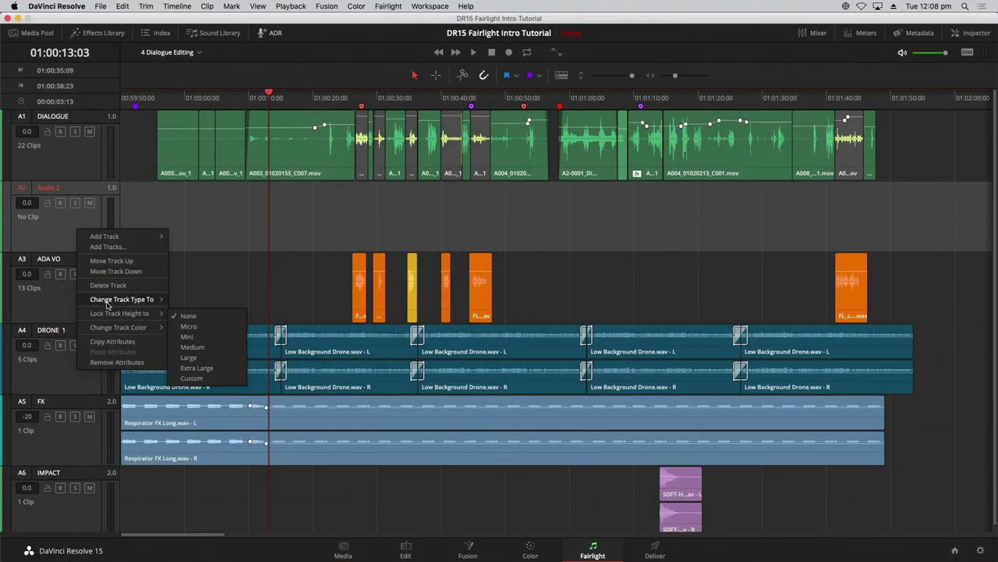
mouse_move(113, 299)
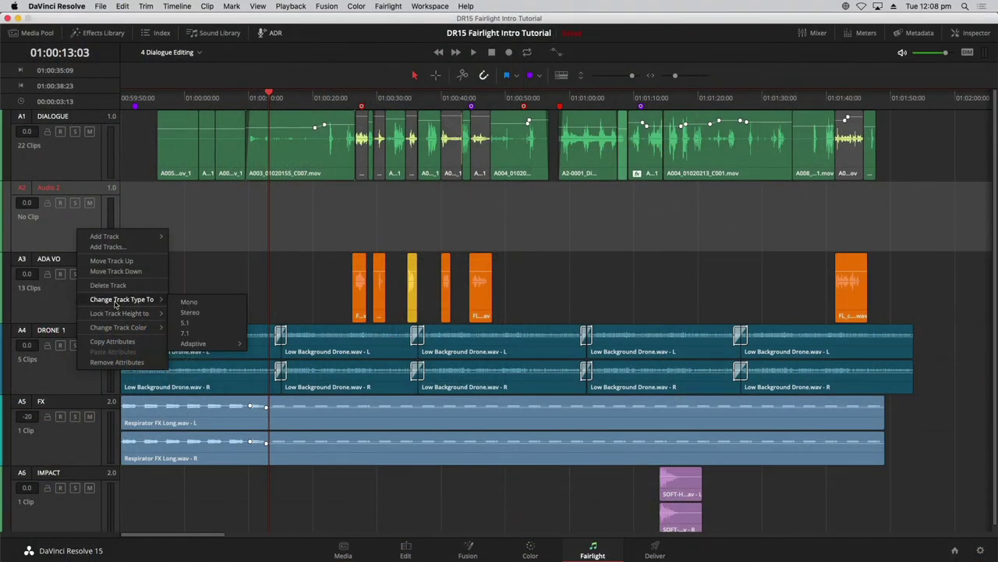
click(207, 314)
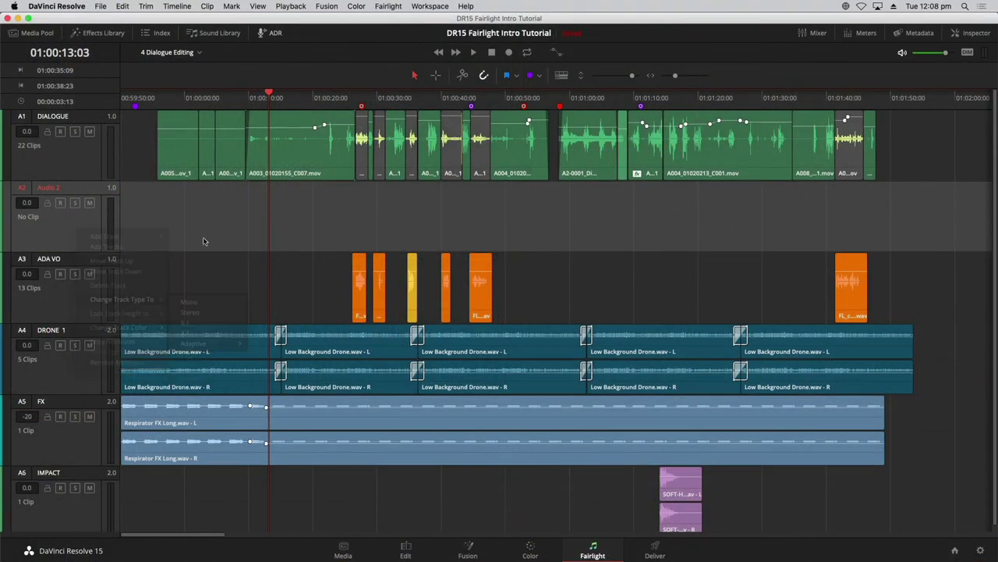
click(48, 237)
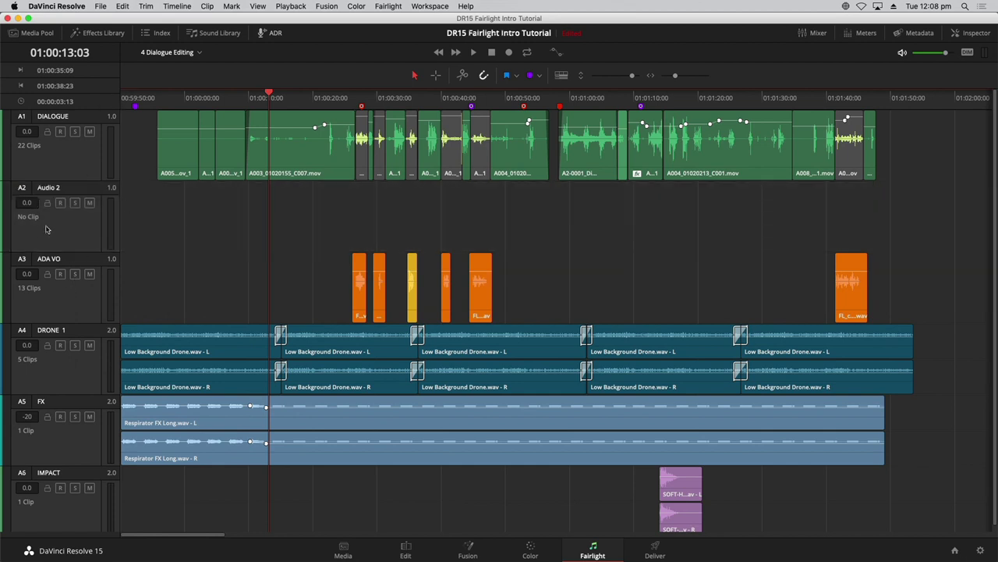
Step: Rename the DIALOGUE track with the female speaker's first name and the new empty A2 track with the male speaker's first name
double_click(62, 117)
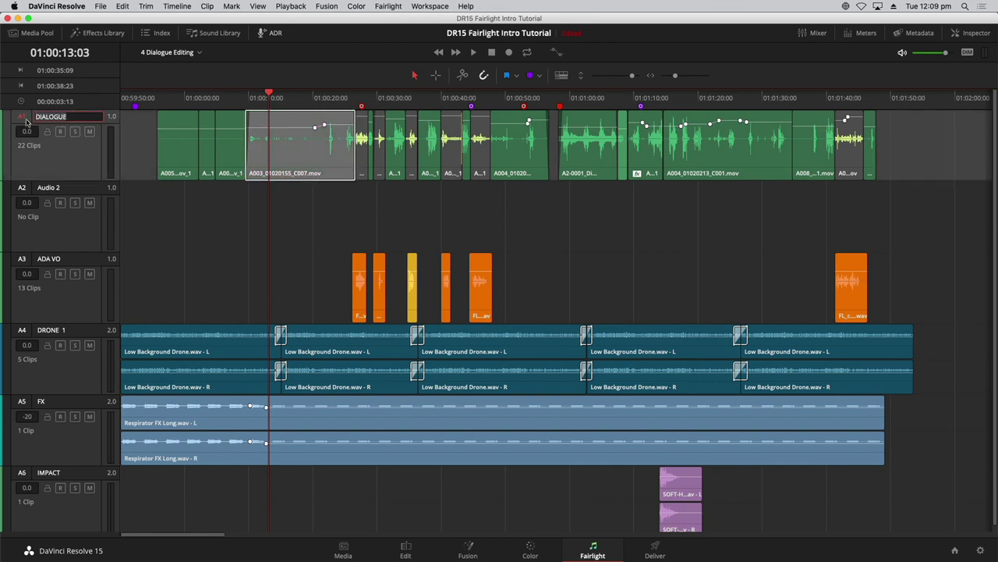
text(EMILIANA)
double_click(47, 189)
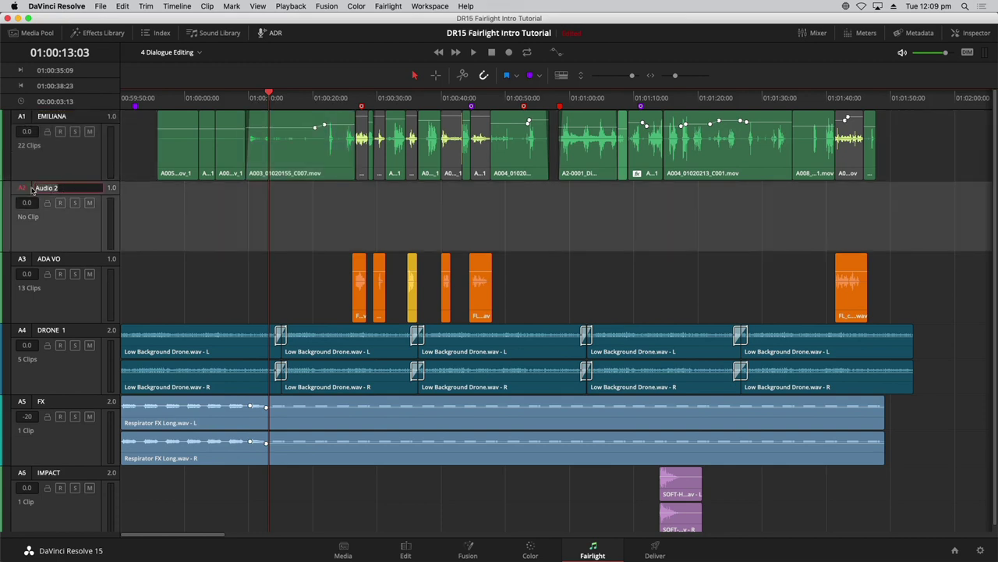
text(F)
click(222, 221)
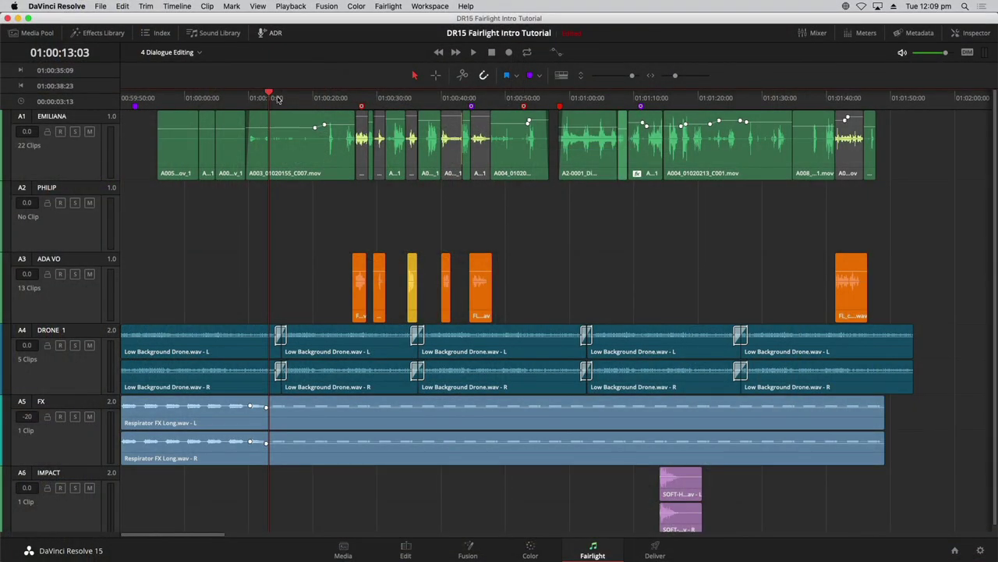
Step: Display the meters and video viewer, and park the playhead at 01:00:18:00 over the A003_01020155_C007.mov clip
click(281, 98)
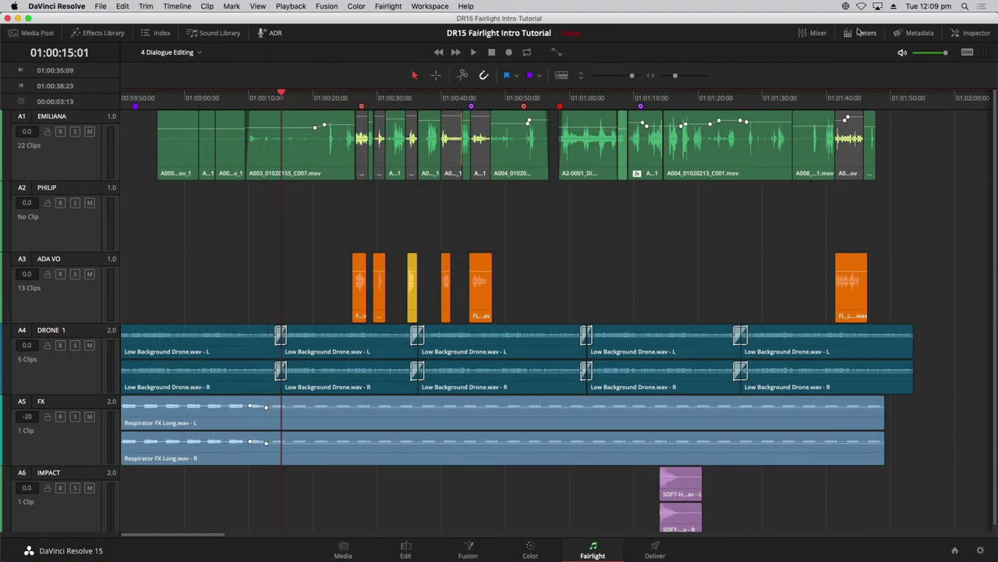
click(865, 35)
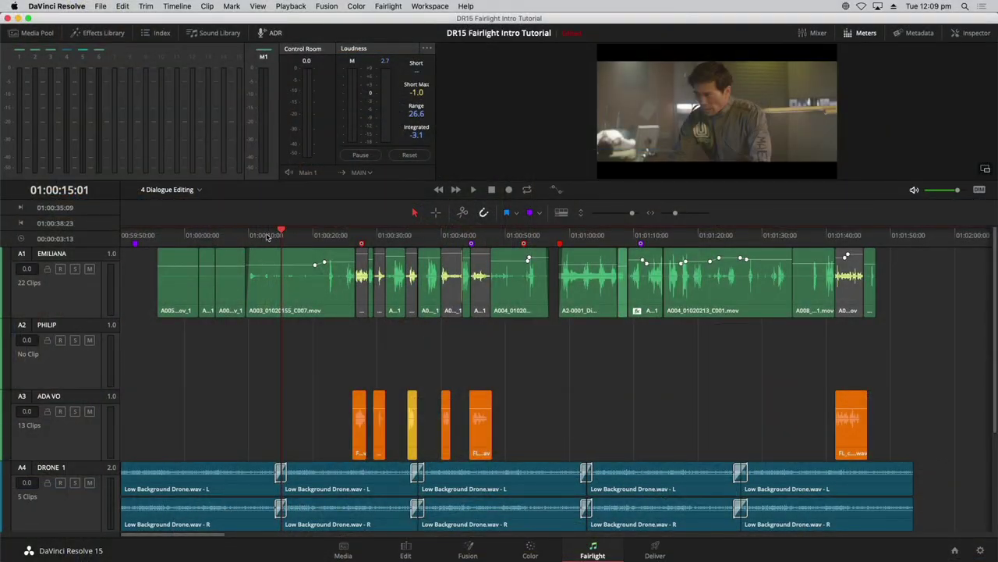
click(265, 235)
click(303, 235)
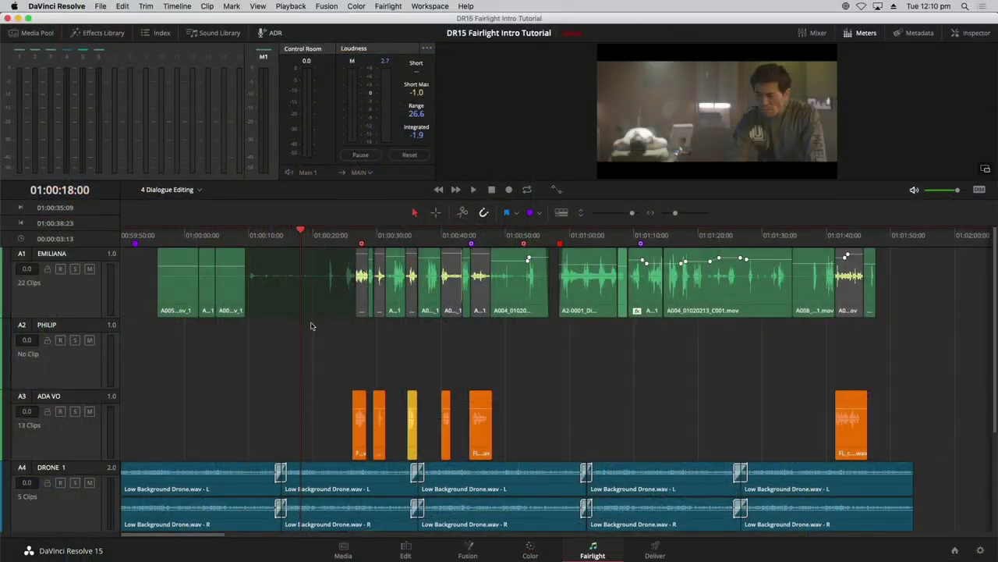
Step: Move the A003_01020155_C007.mov clip from track A1 straight down to the empty track A2, keeping its timing, and deselect it
drag(311, 326, 312, 334)
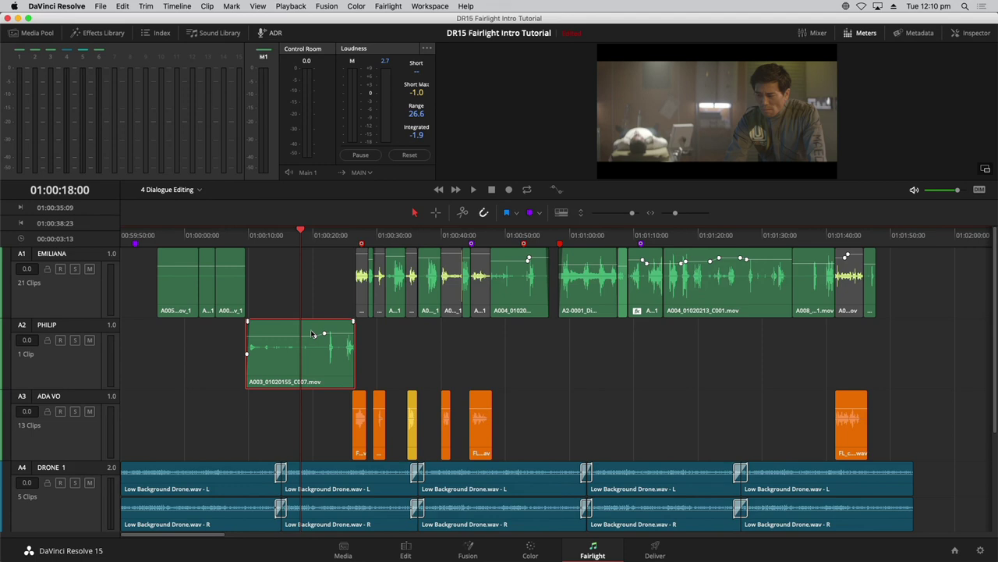
click(398, 332)
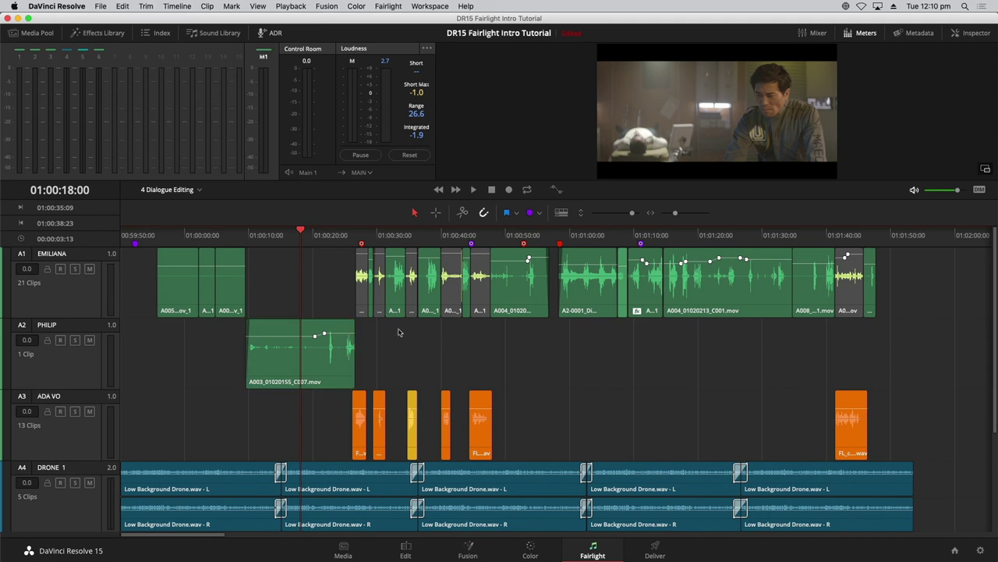
Step: Audition the short green clip at about 01:00:28:13 on track A1, move it straight down to track A2 with its timing kept, and deselect it
click(373, 234)
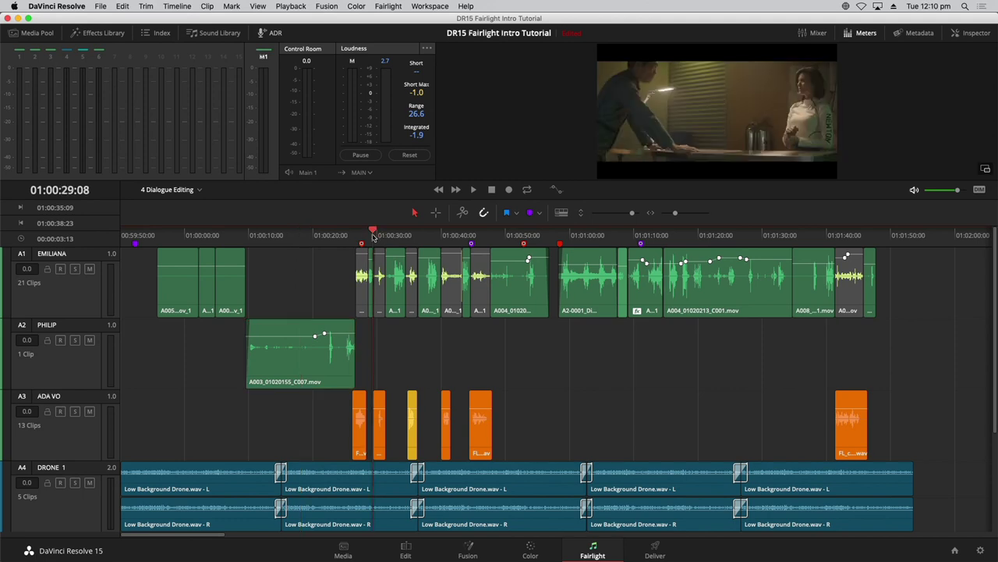
key(super+equal)
key(super+equal)
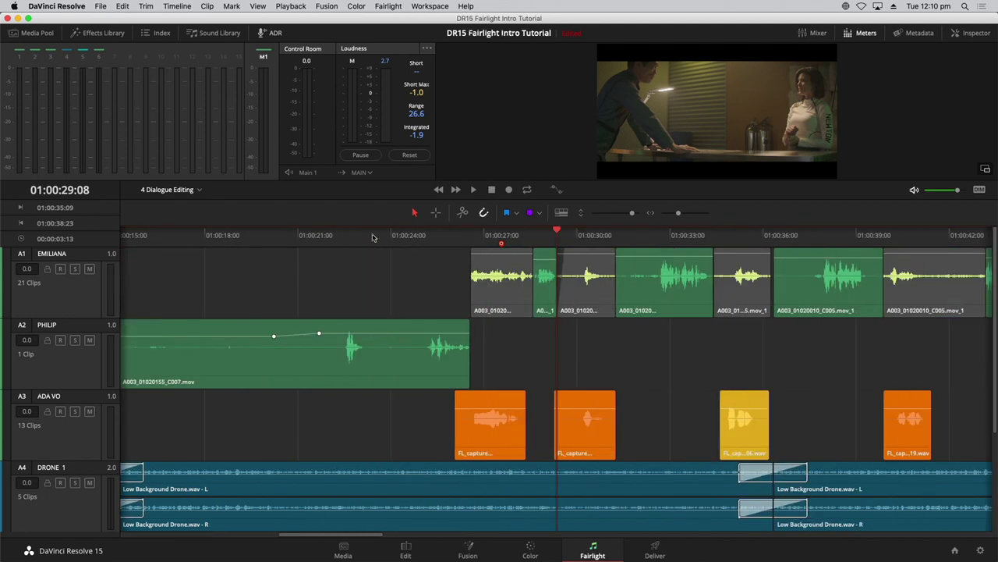
click(534, 234)
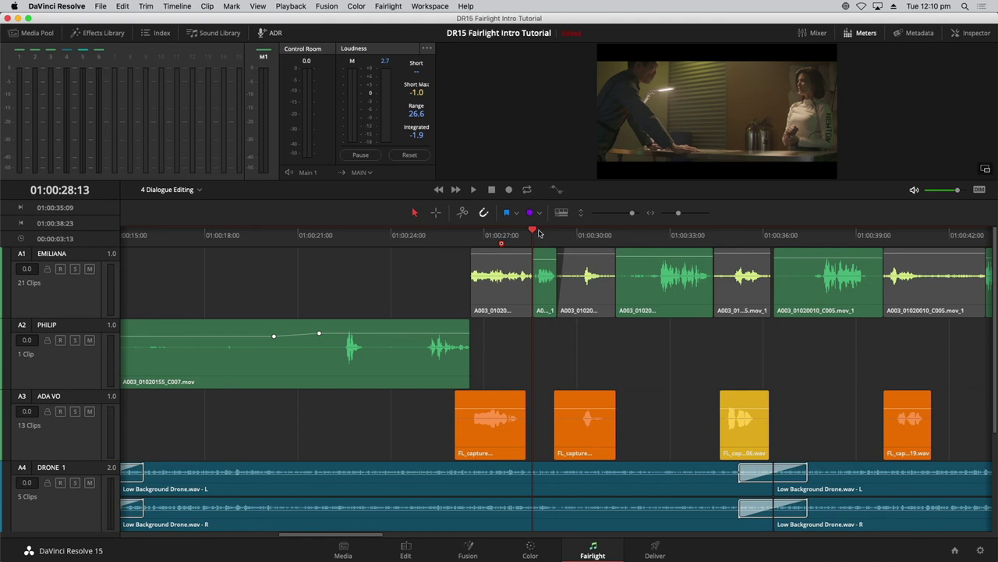
key(space)
key(space)
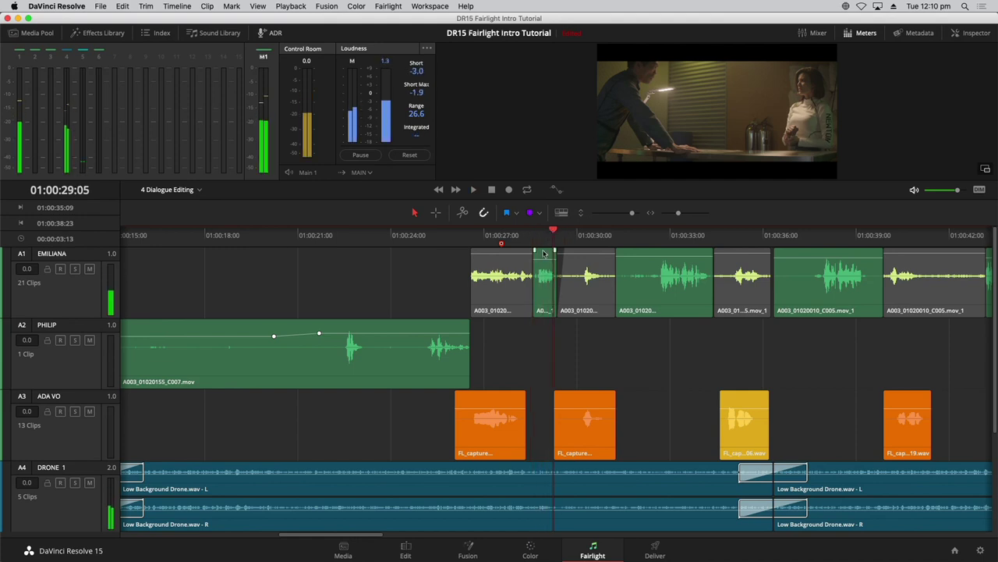
click(542, 294)
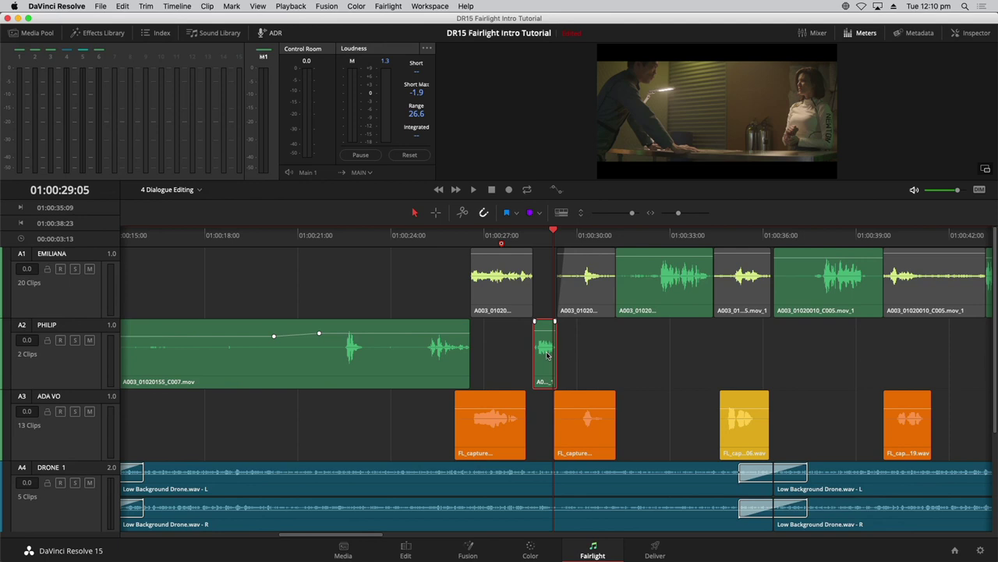
click(618, 366)
Step: Audition the green A1 dialogue clips around 01:00:32, 01:00:38 and 01:00:43 to identify which speaker each one contains
click(645, 239)
click(654, 286)
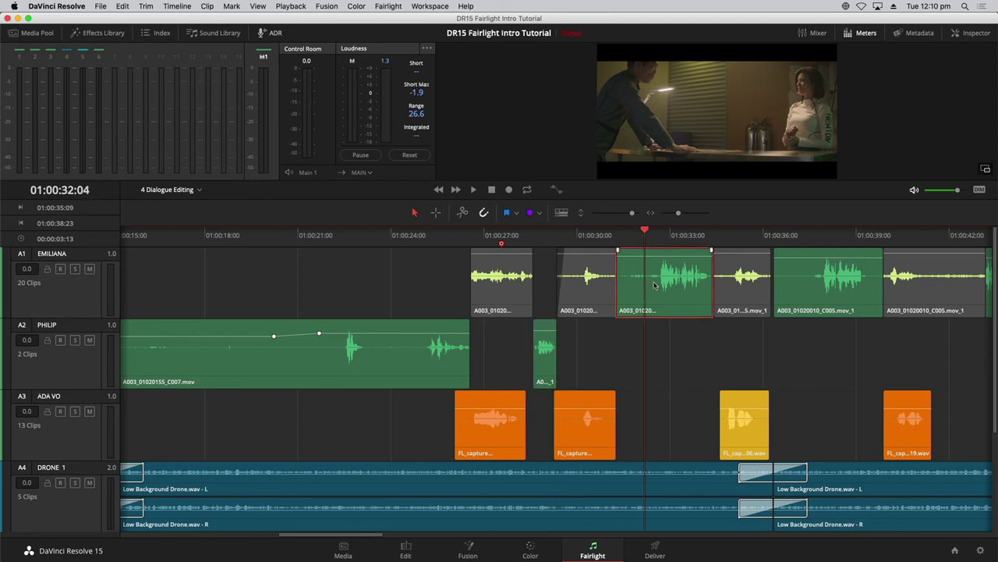
key(space)
key(space)
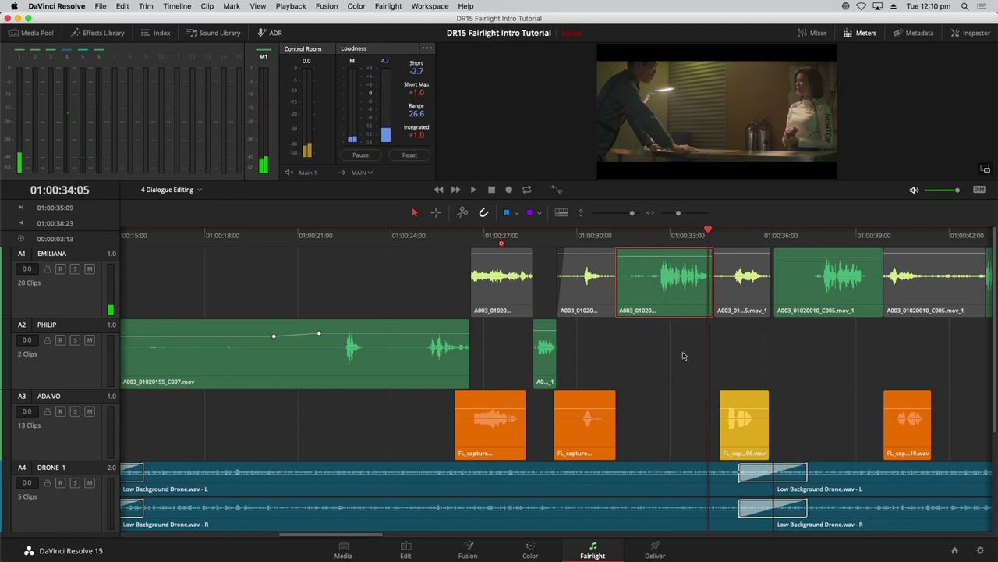
drag(360, 536, 442, 537)
click(420, 234)
key(space)
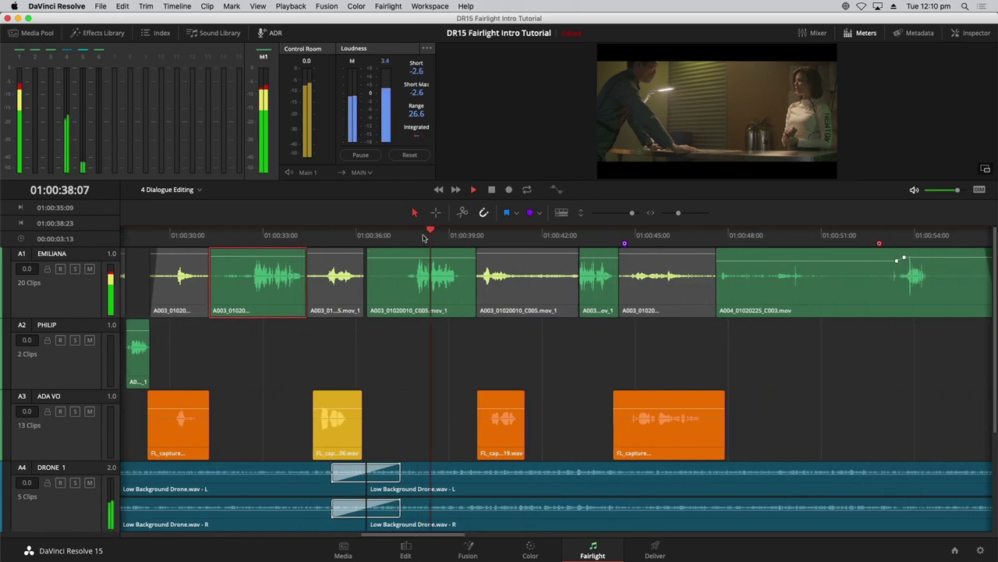
key(space)
click(585, 233)
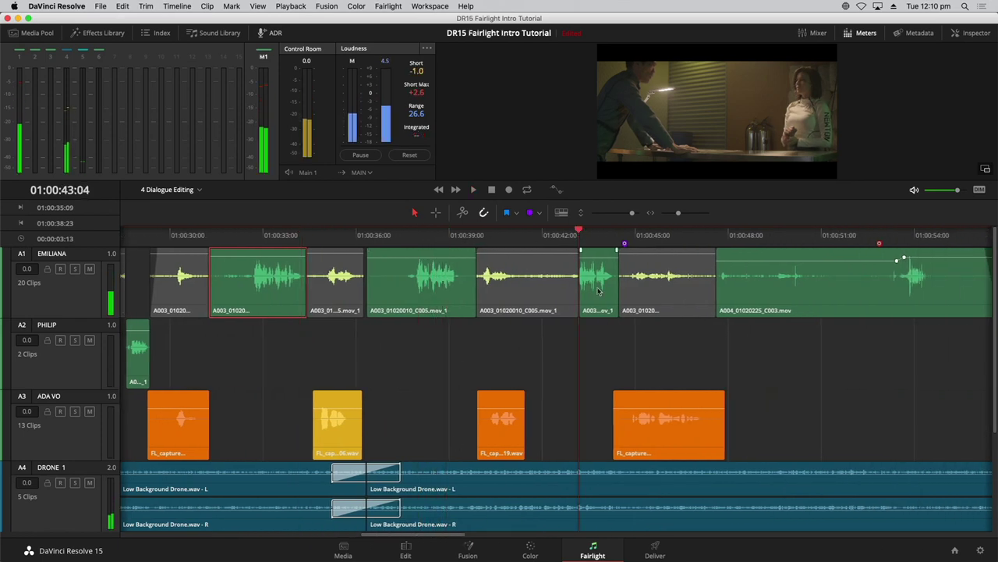
key(space)
key(space)
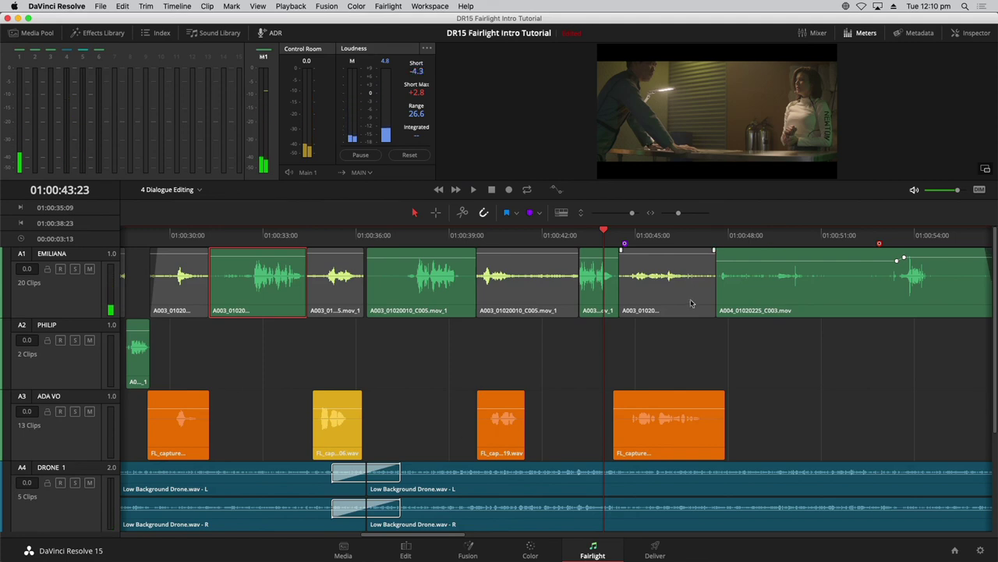
Step: Cut the short green clip near 01:00:43 and the following four green clips through 01:01:14 from A1, and paste them onto track A2 with timing kept
key(super+minus)
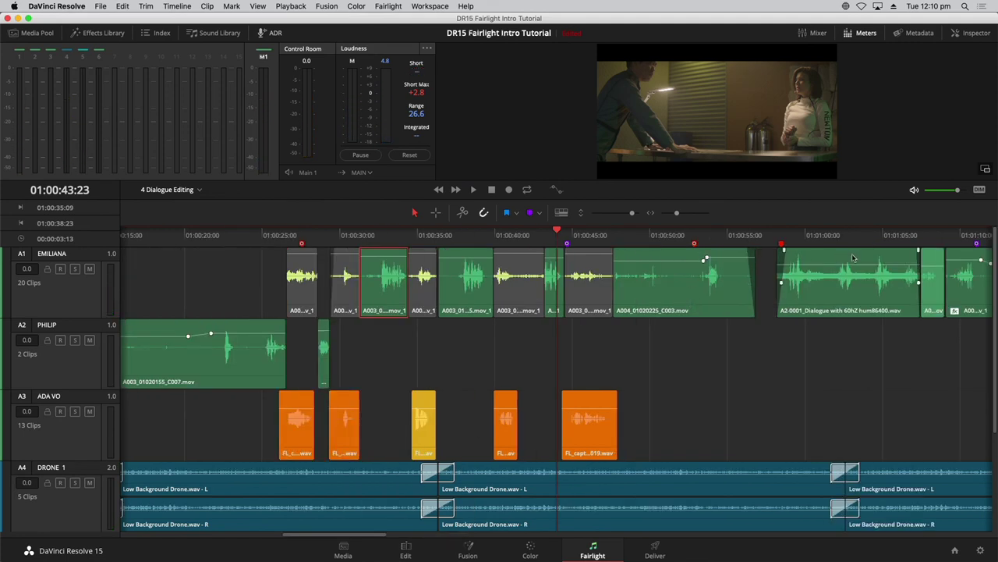
click(549, 291)
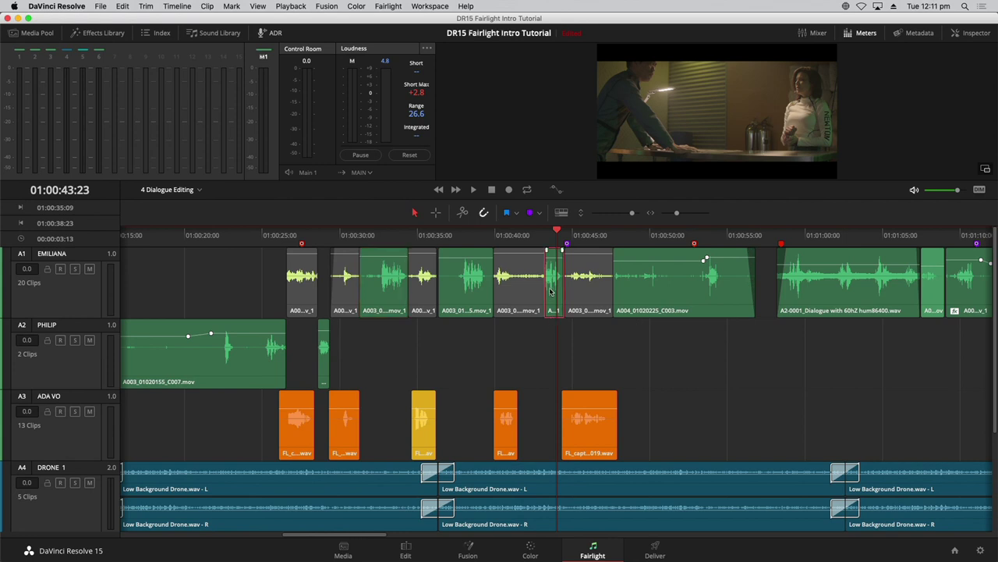
super+click(705, 290)
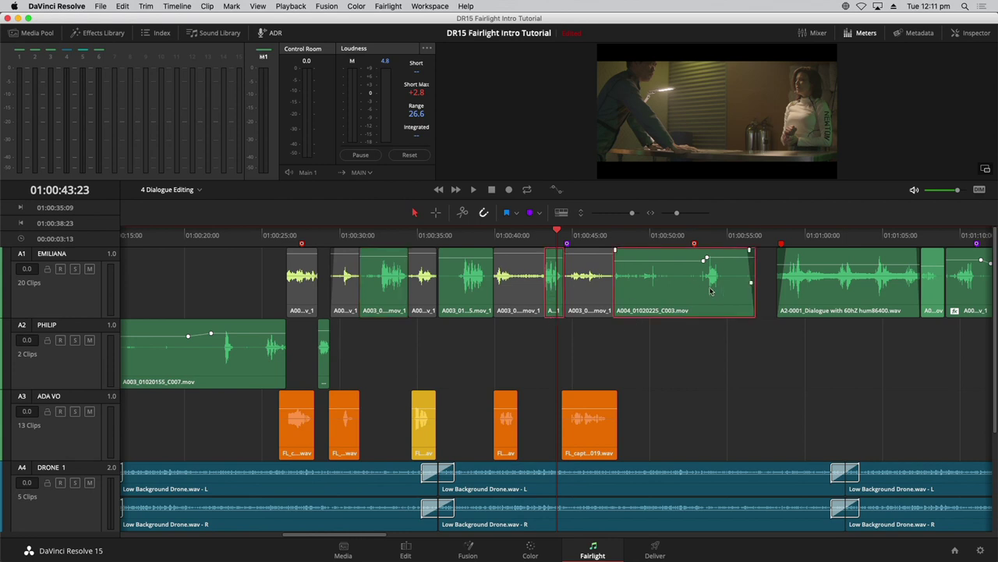
super+click(811, 289)
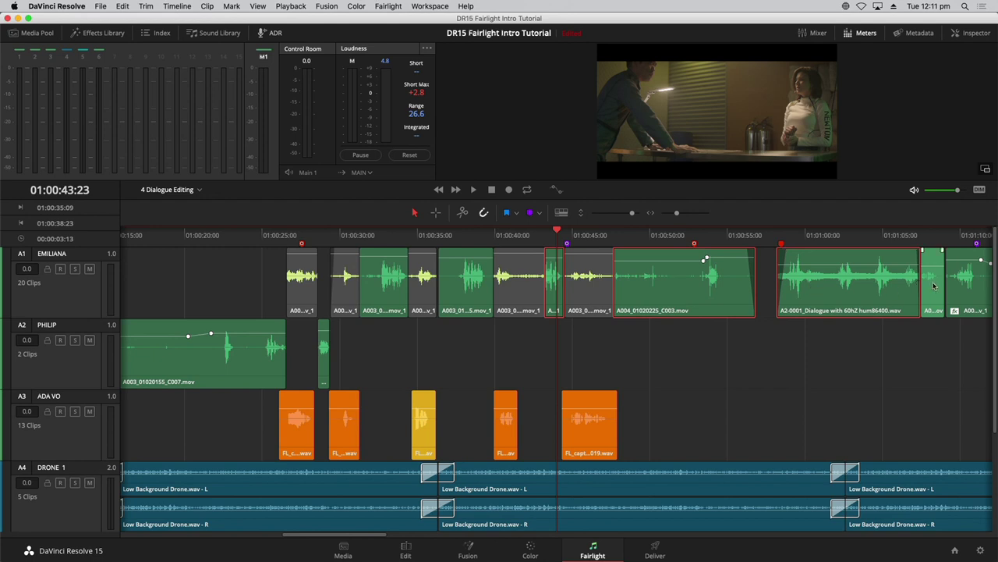
super+click(934, 287)
super+click(964, 283)
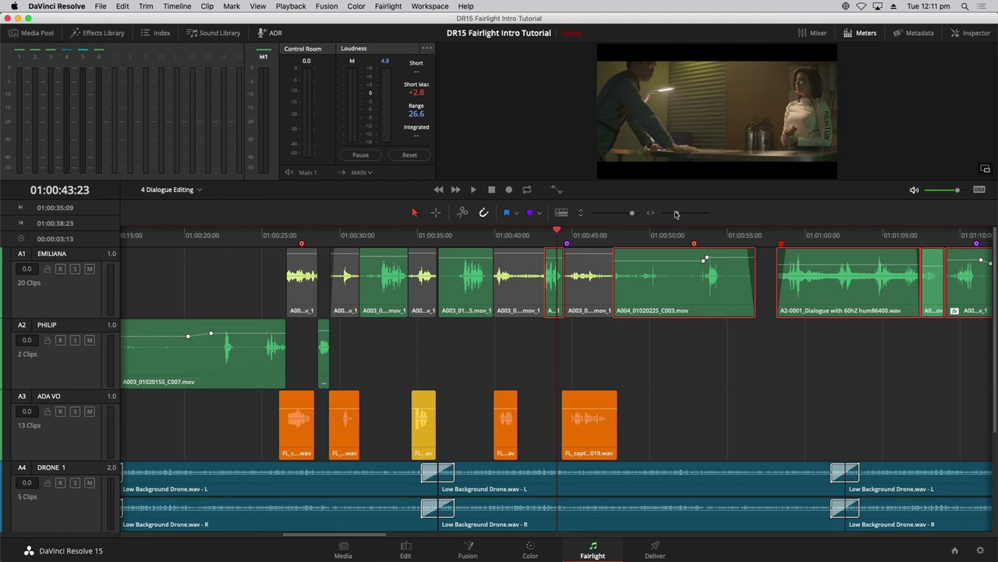
key(super+minus)
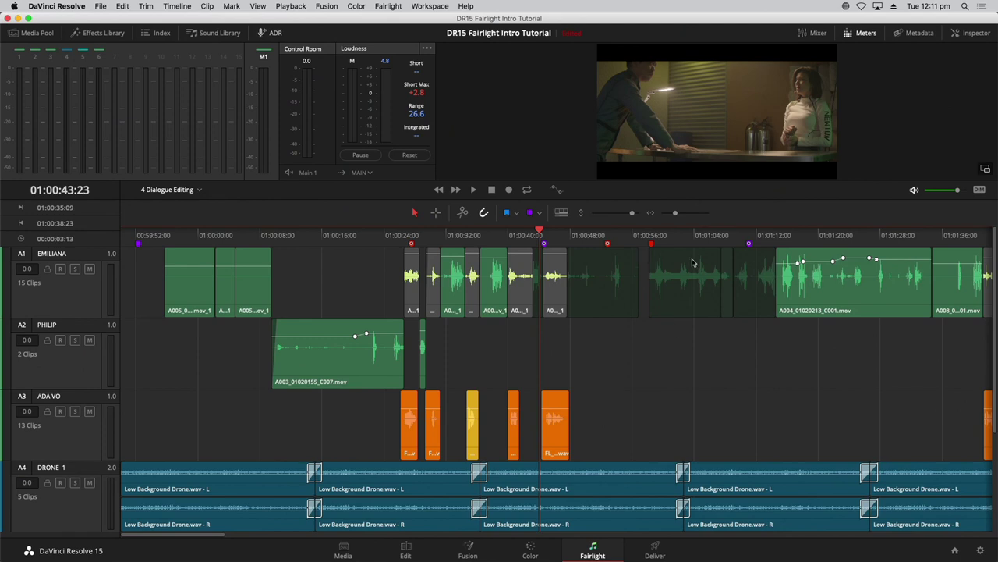
click(61, 382)
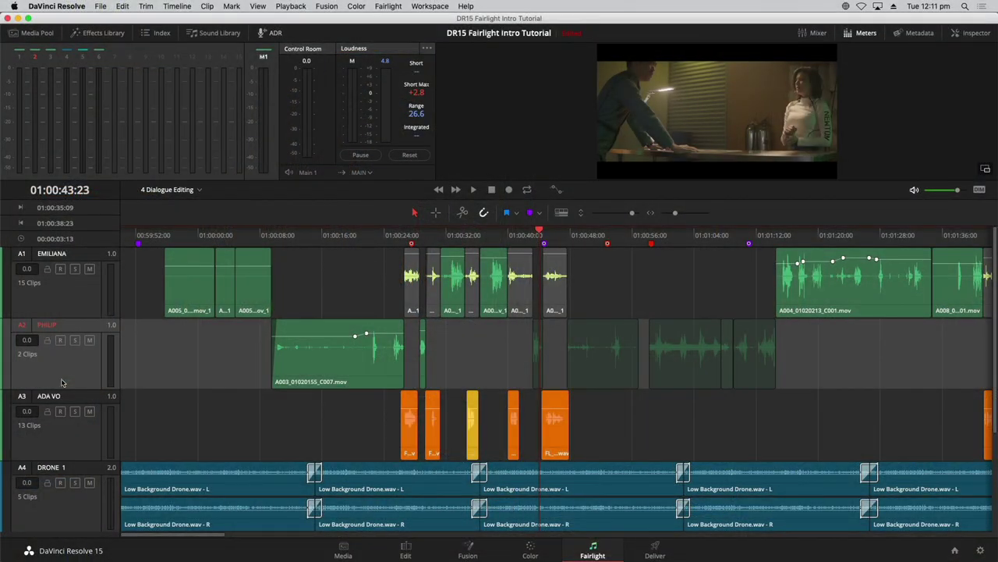
key(super+v)
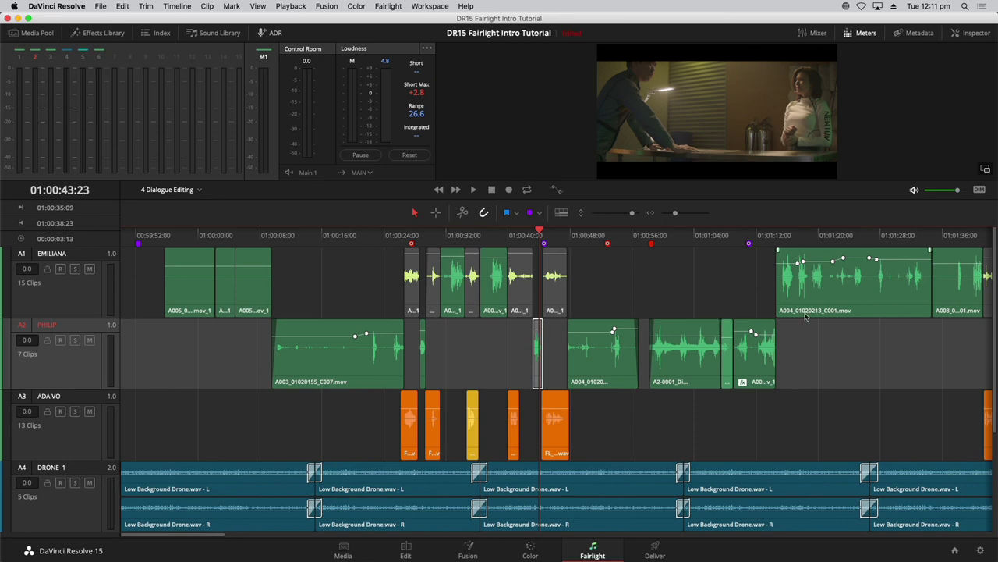
click(901, 356)
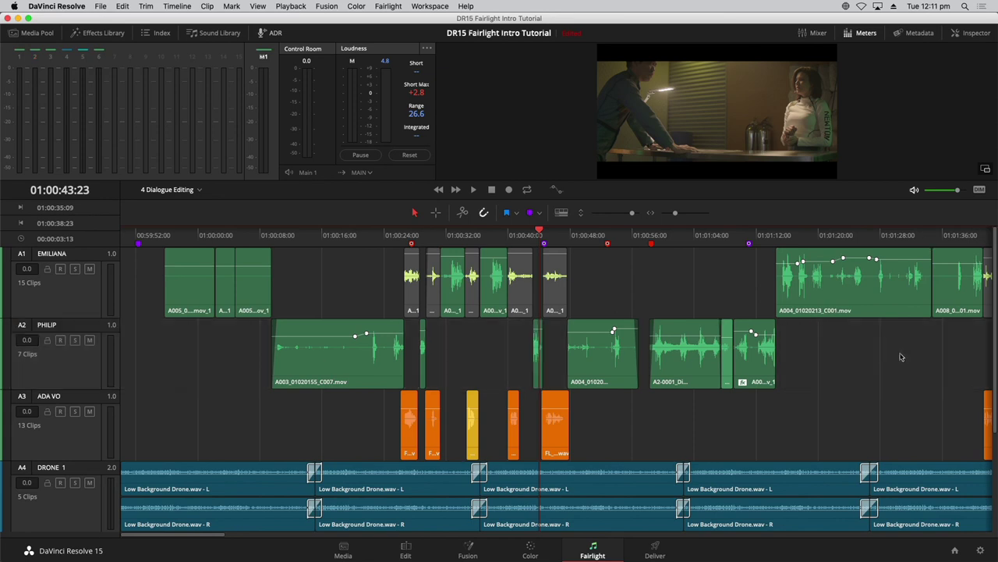
Step: Audition the A004_01020213_C001.mov clip from 01:01:16:23, move it from track A1 straight down to track A2, and deselect it
key(super+minus)
click(679, 239)
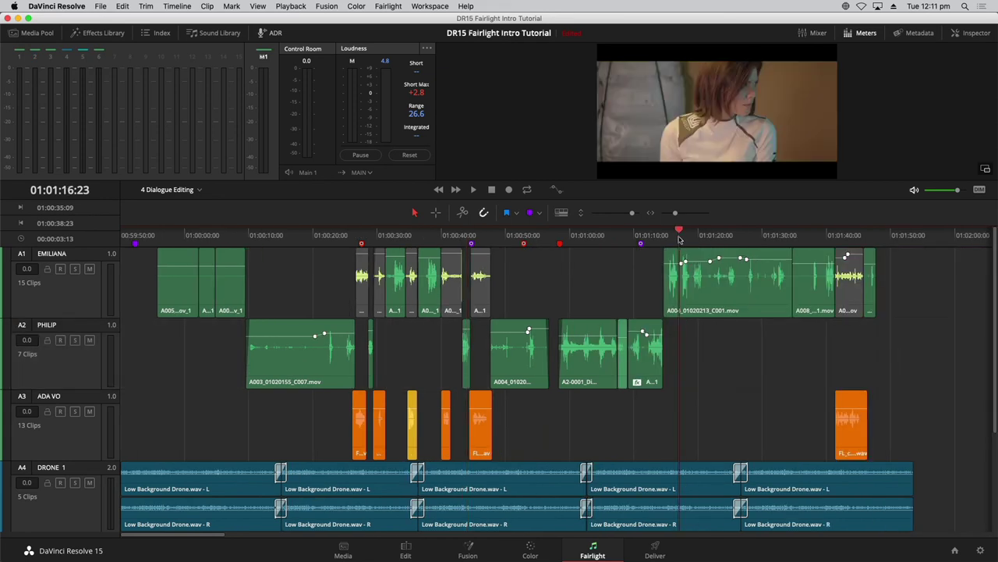
key(space)
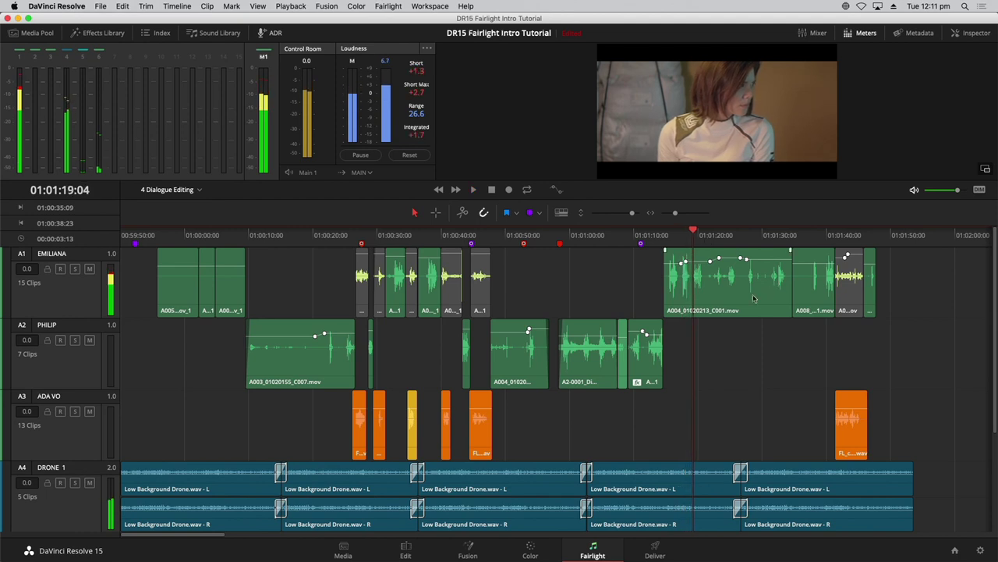
click(754, 299)
key(alt+Down)
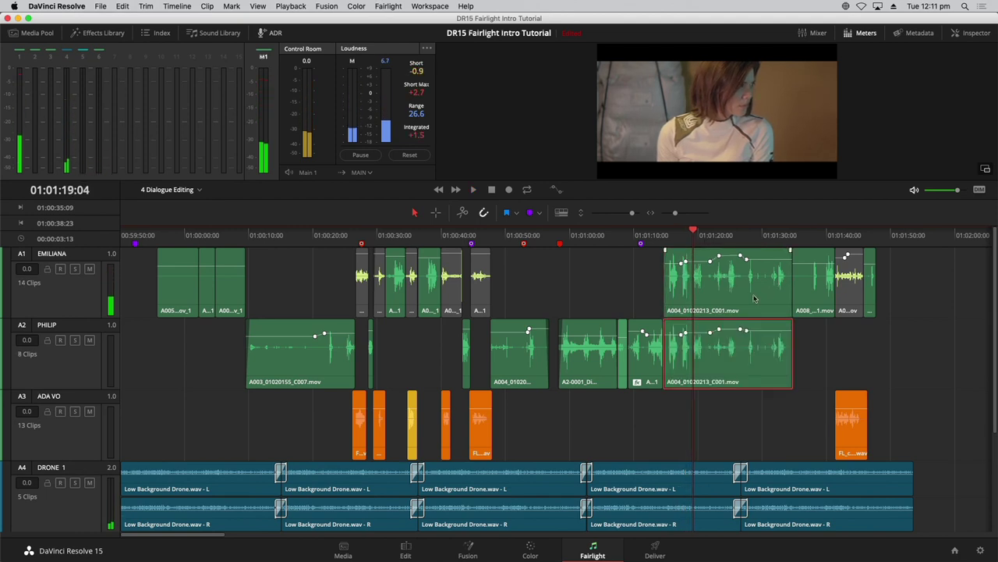
key(alt+Up)
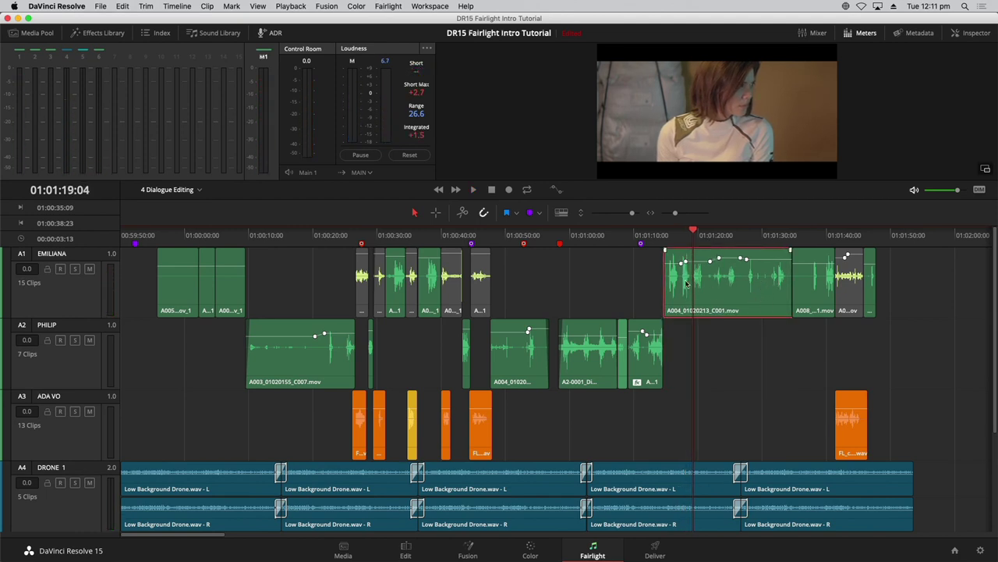
key(alt+Down)
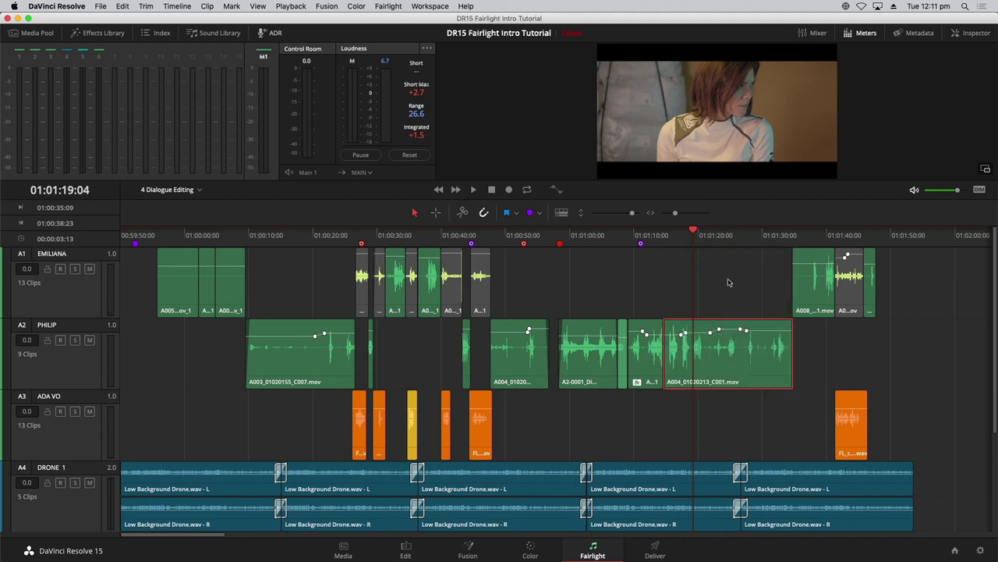
click(728, 282)
Step: Audition the remaining A1 clips from 01:01:37:18 and move the last short green clip straight down to track A2
click(813, 235)
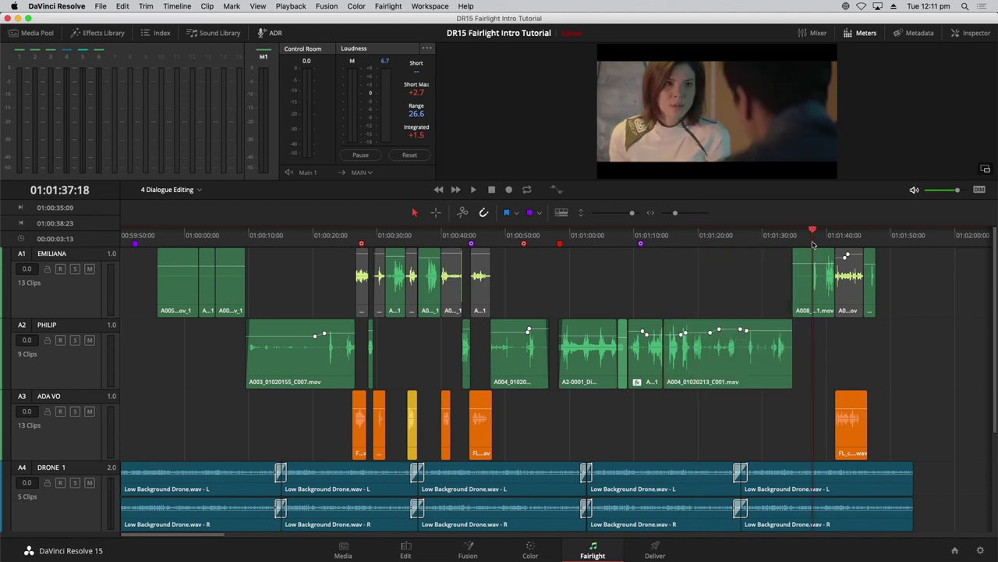
key(space)
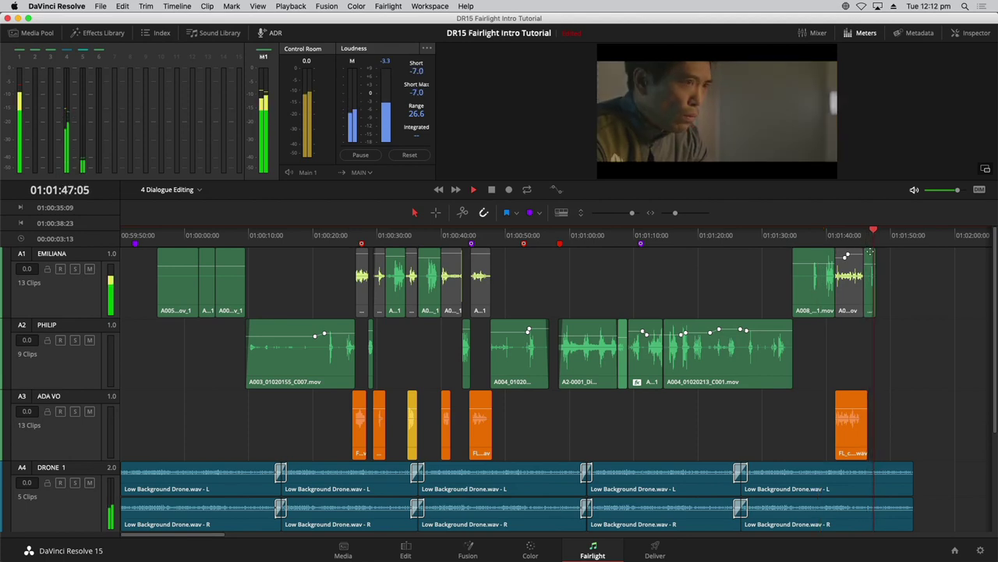
key(space)
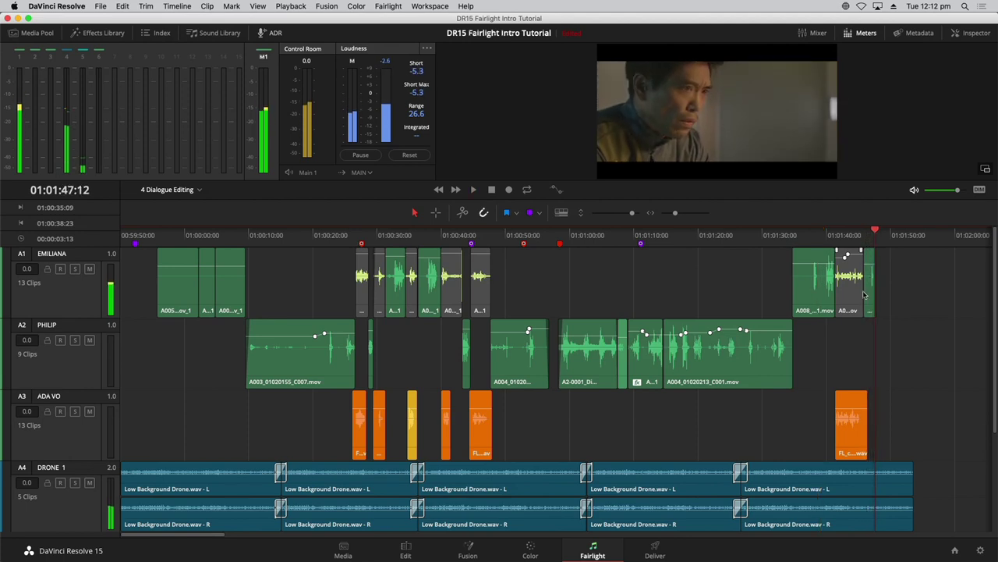
click(872, 289)
key(alt+Down)
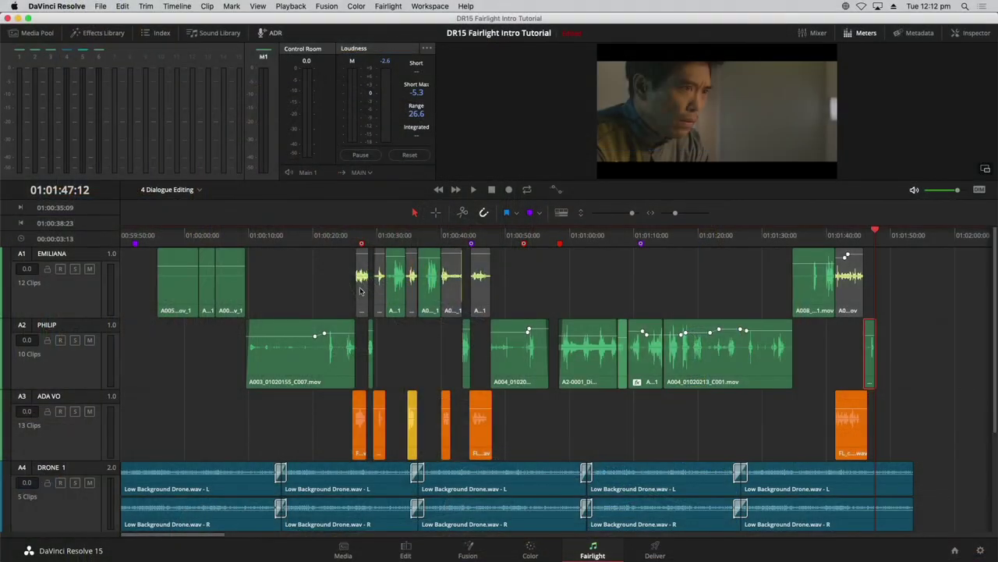
Step: Delete the six grey muted clips from track A1, from the one near 01:00:27 to the one near 01:01:43
click(361, 290)
key(Delete)
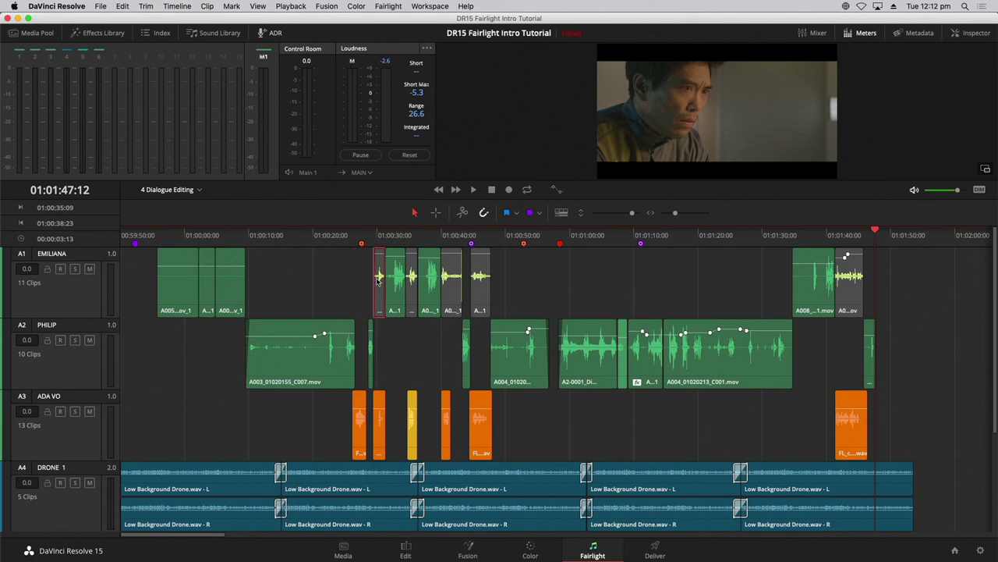
key(Delete)
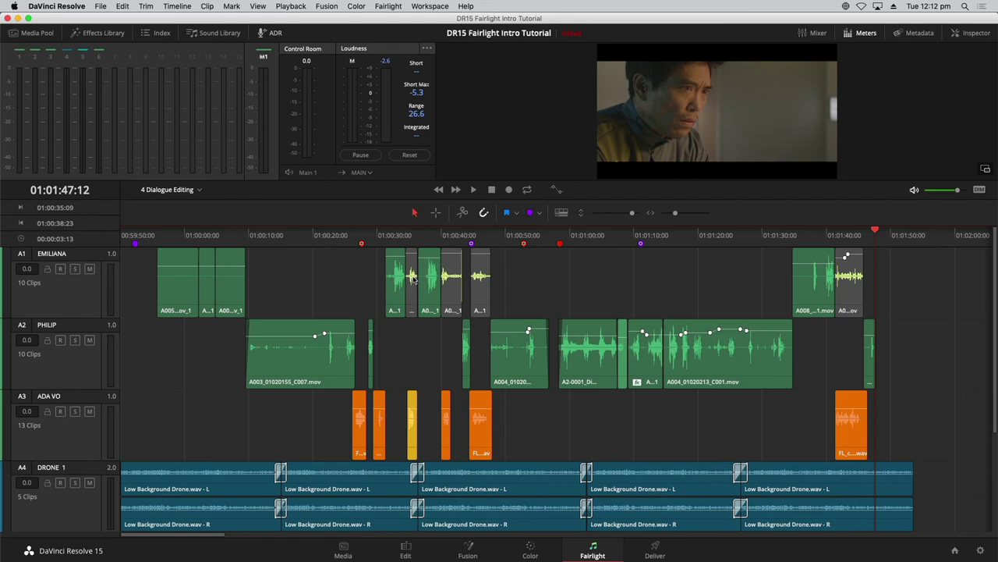
click(412, 279)
key(Delete)
click(453, 279)
key(Delete)
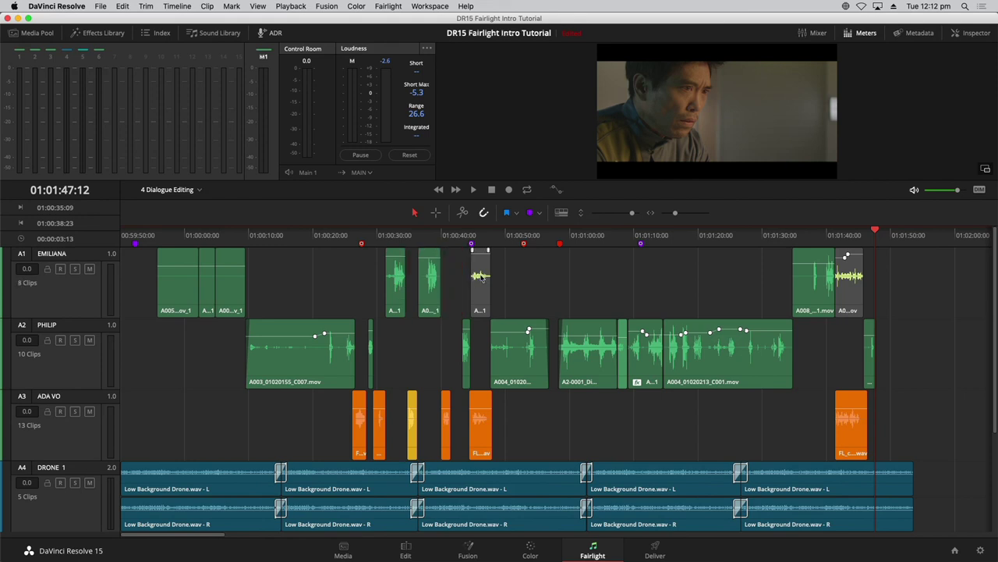
key(Delete)
click(849, 269)
key(Delete)
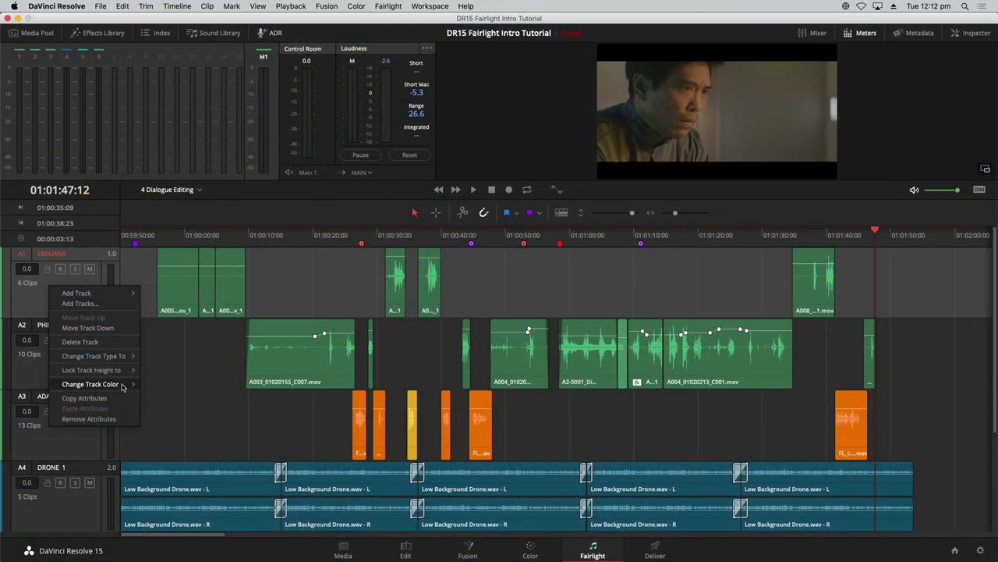
Step: Set the track colors to orange for A1, yellow for A2 and beige for A3
click(186, 361)
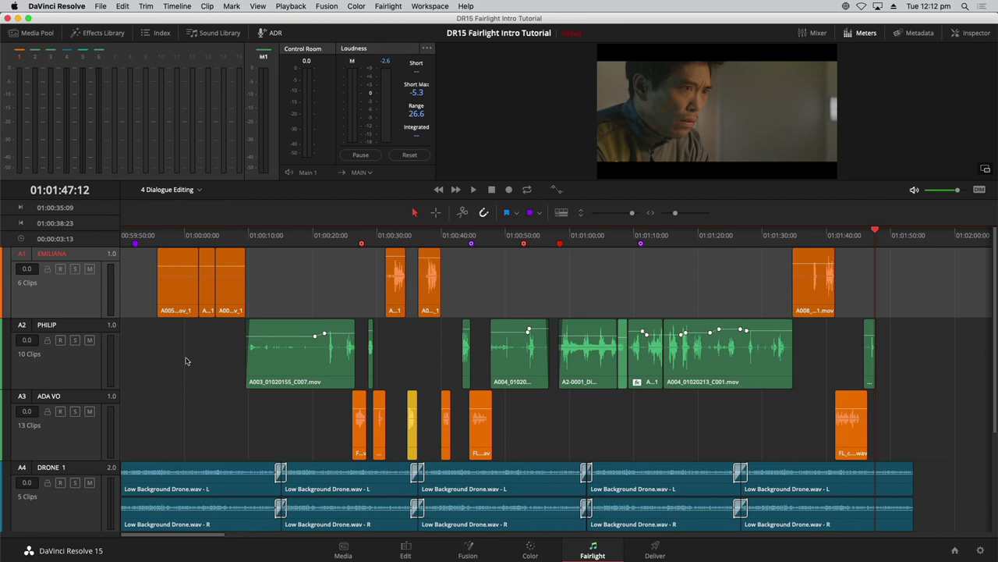
right_click(78, 376)
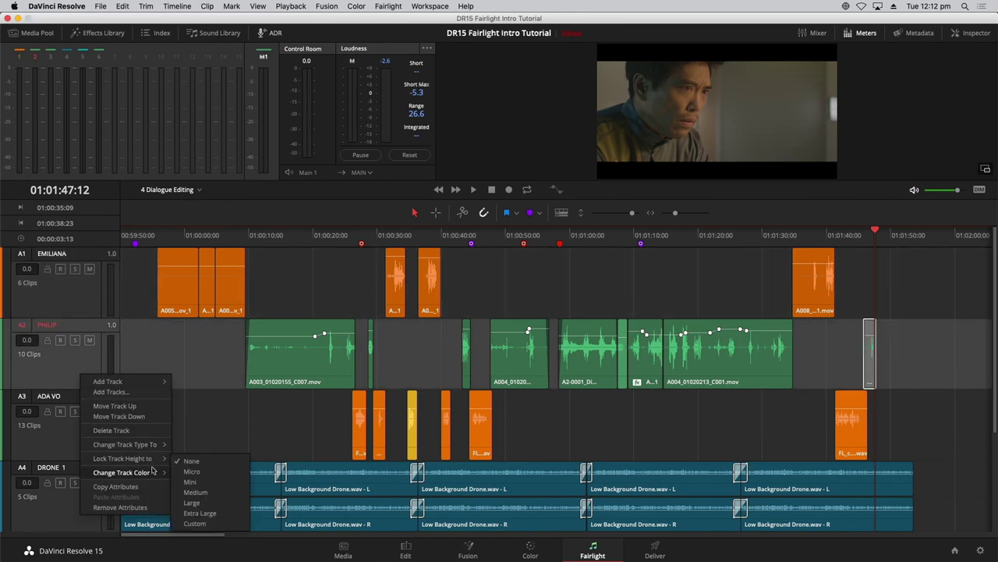
mouse_move(154, 472)
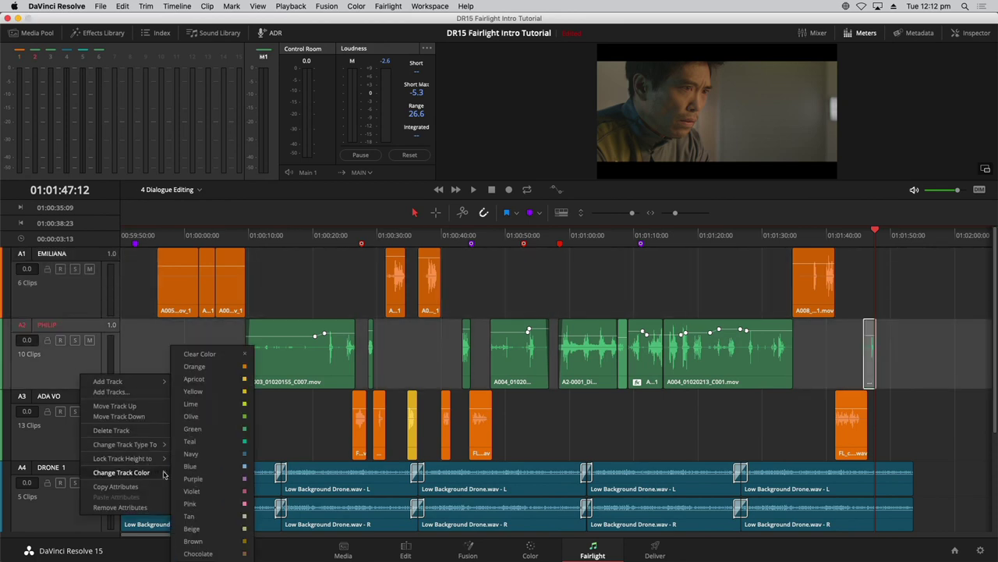
click(212, 390)
right_click(76, 441)
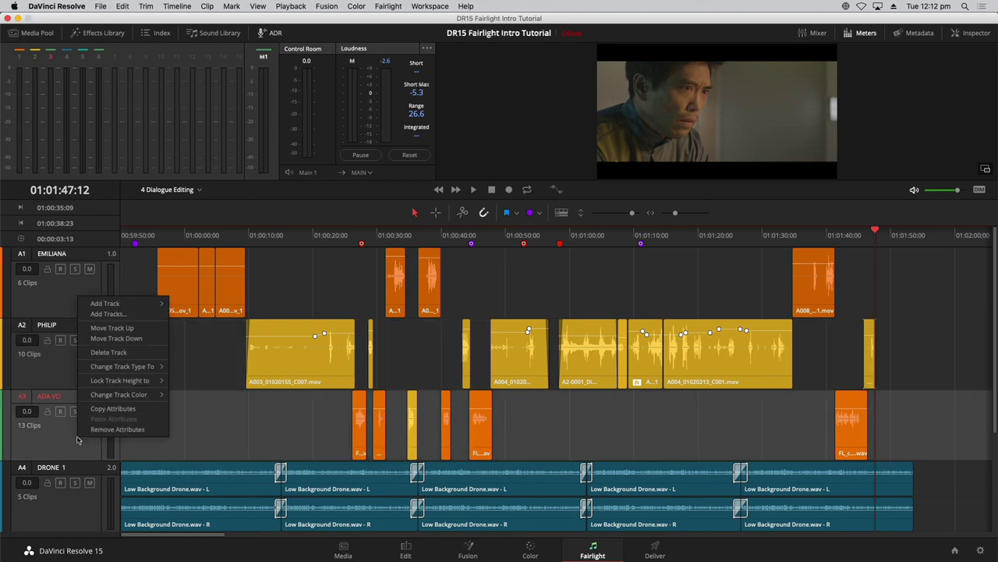
mouse_move(102, 395)
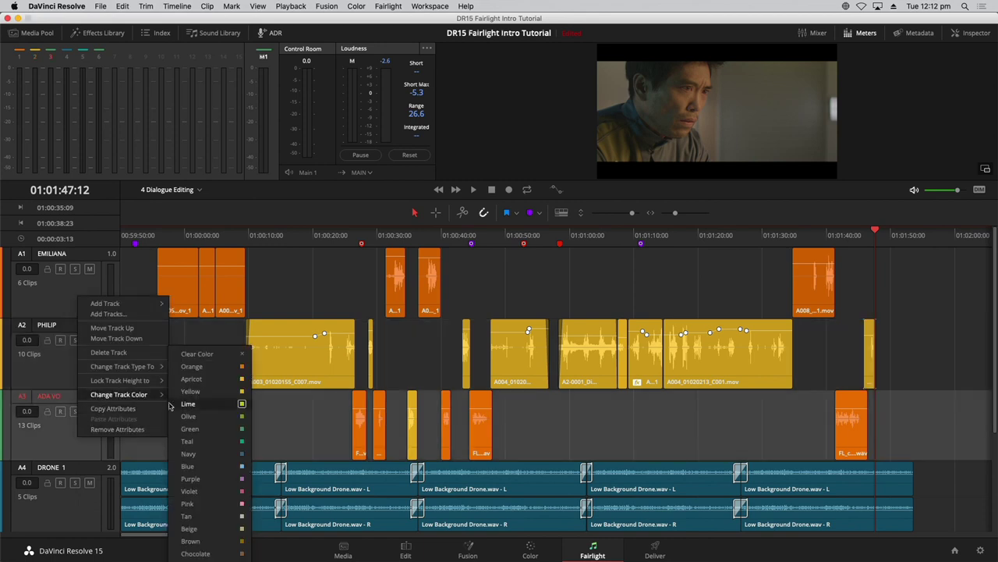
click(223, 530)
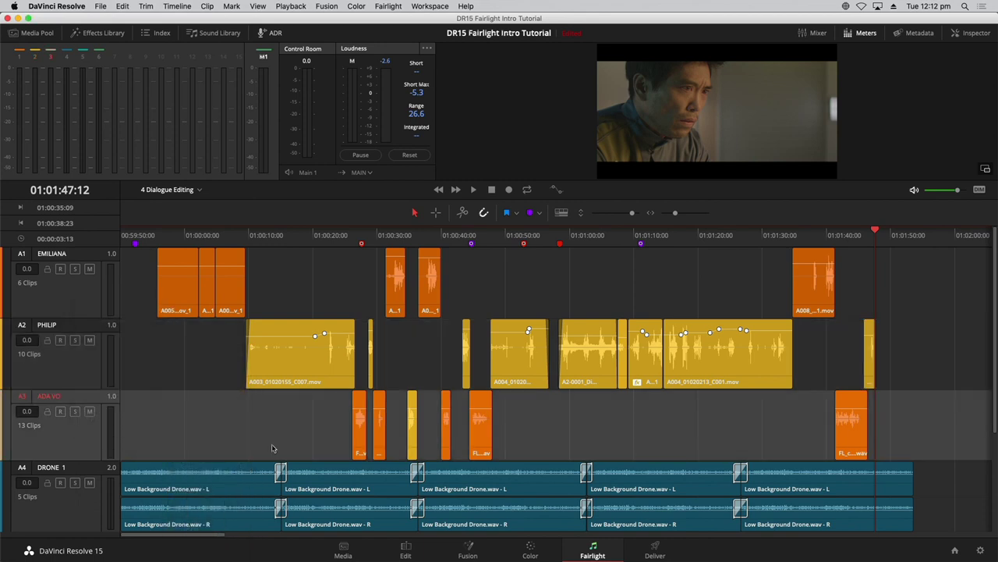
Step: Clear the individual clip colors of all clips on track A3 and deselect them
click(81, 447)
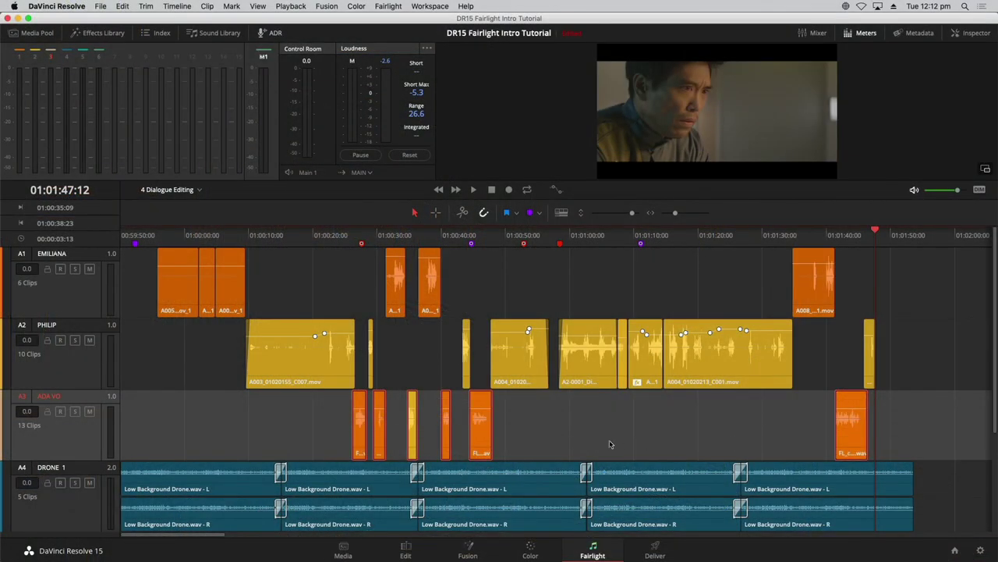
right_click(477, 427)
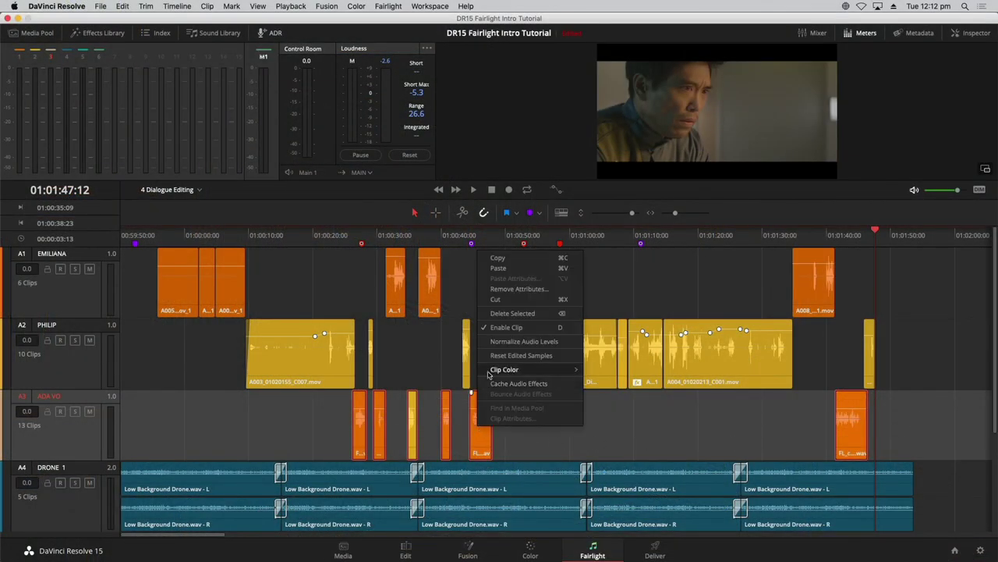
mouse_move(535, 371)
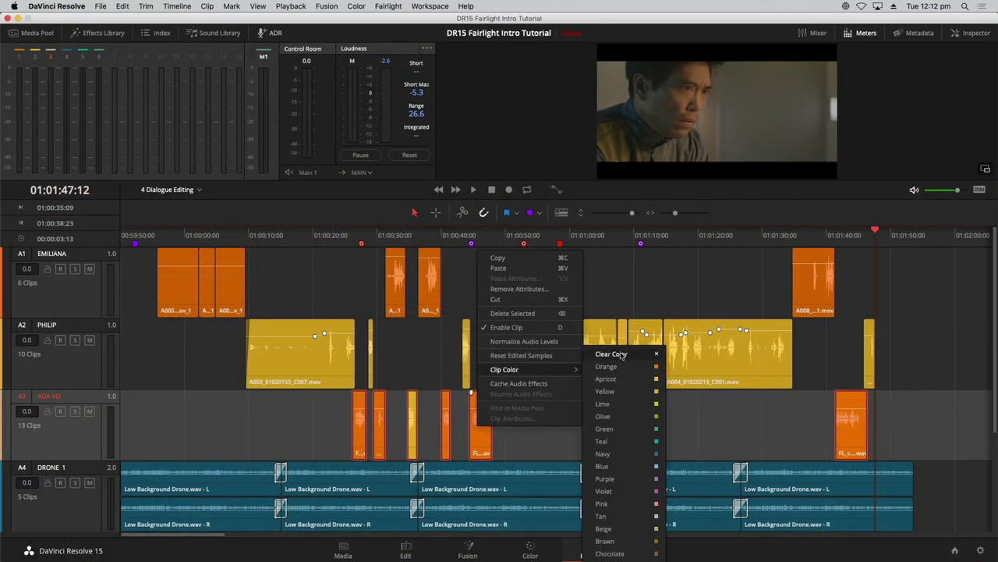
click(611, 354)
click(619, 433)
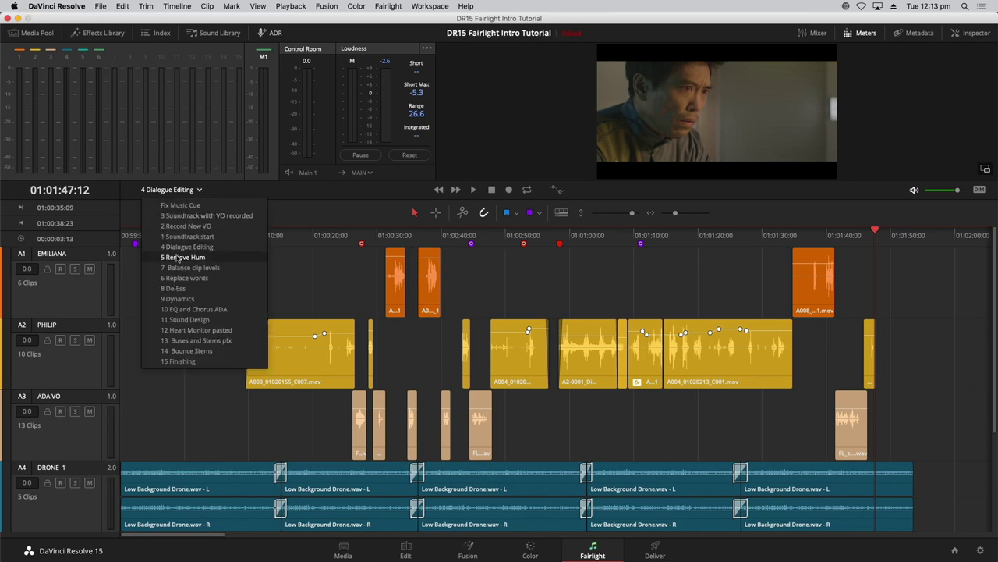
Step: Switch to the 5 Remove Hum timeline
click(178, 259)
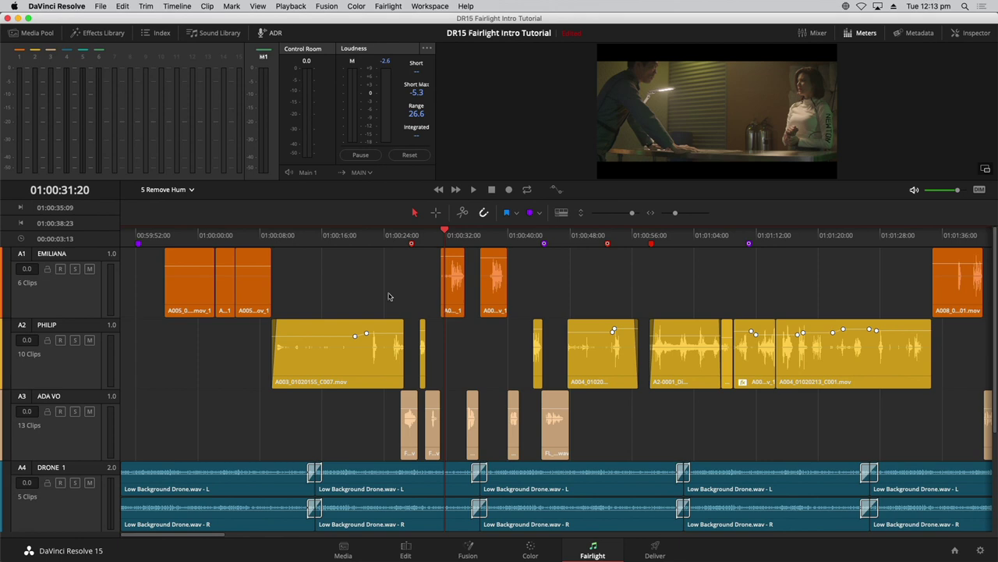
key(super+minus)
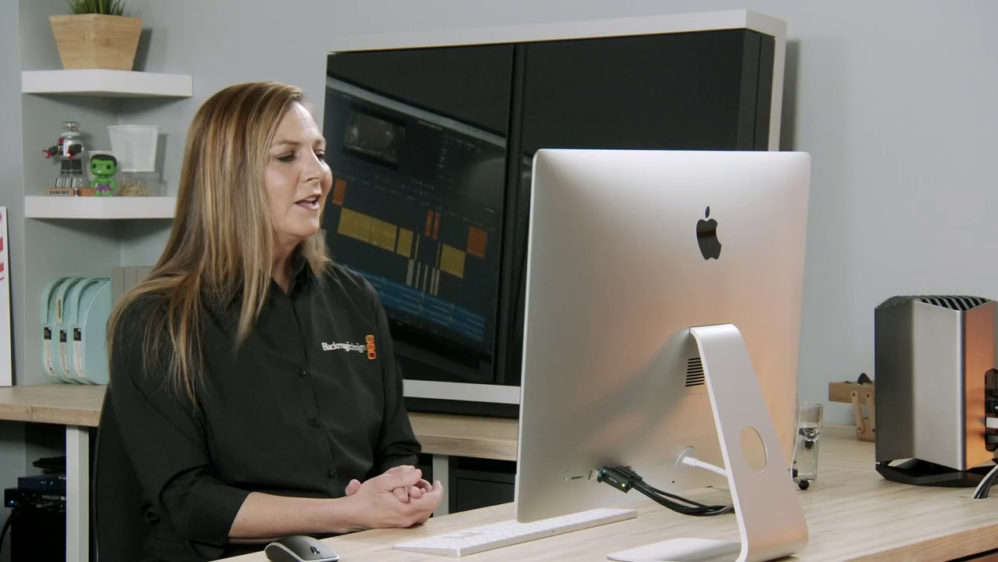
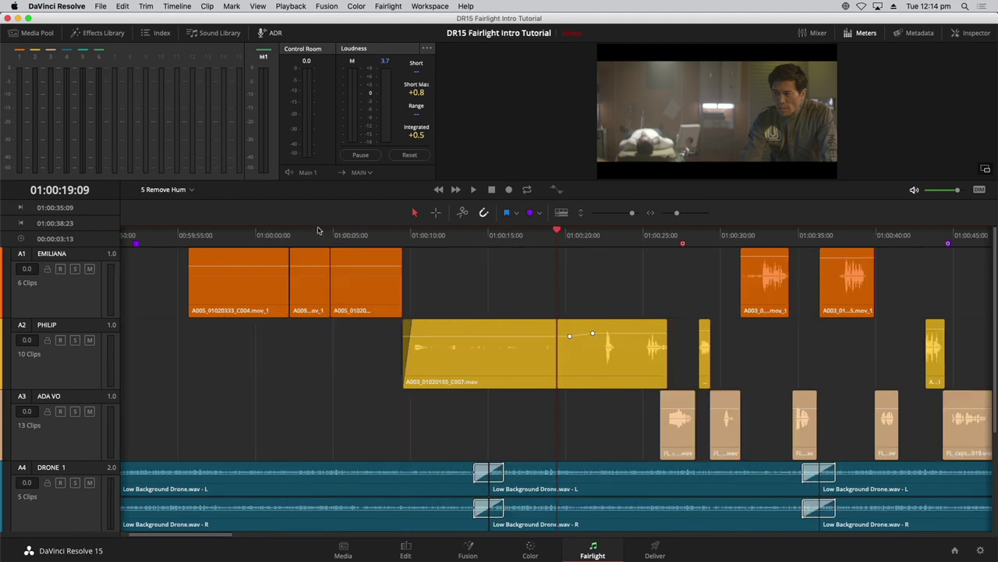
Step: Play the timeline from 01:00:19:09 with the fixed playhead view option on, and switch that option off again
key(super+equal)
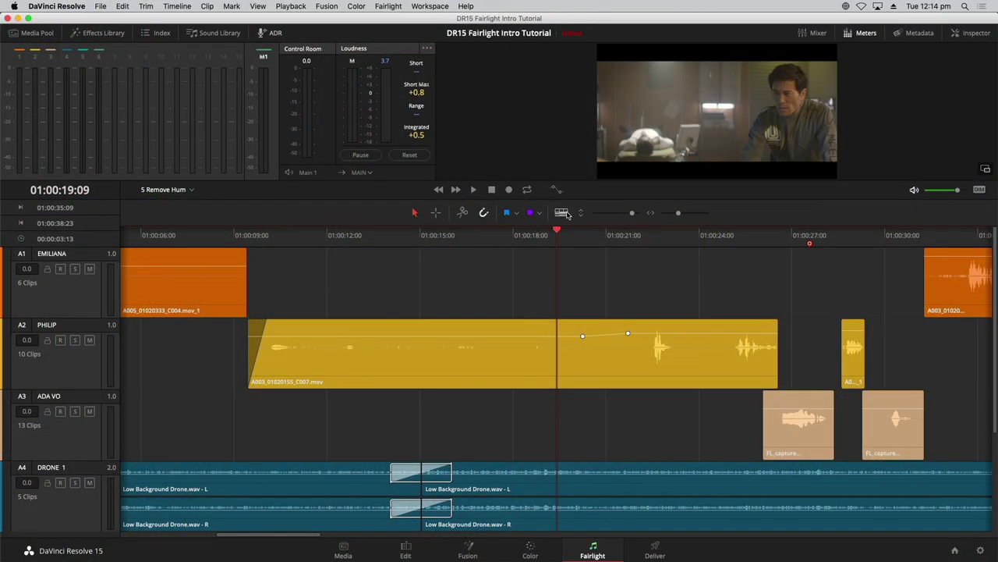
click(563, 213)
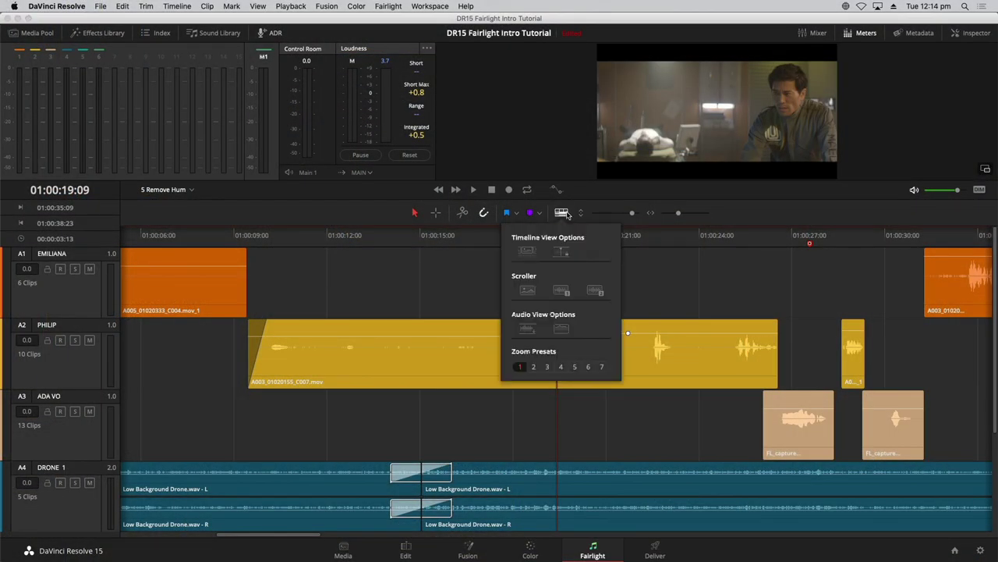
click(565, 253)
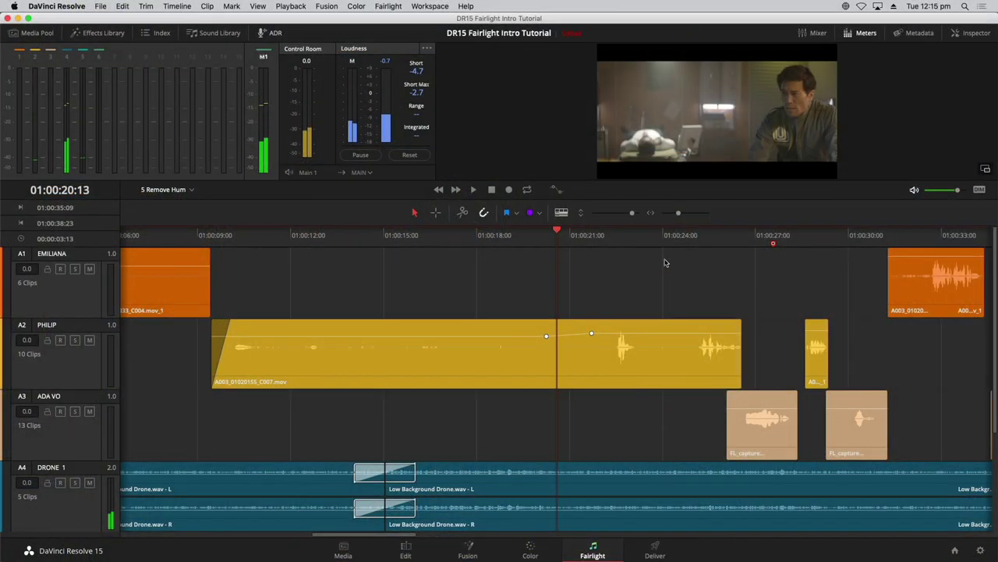
key(space)
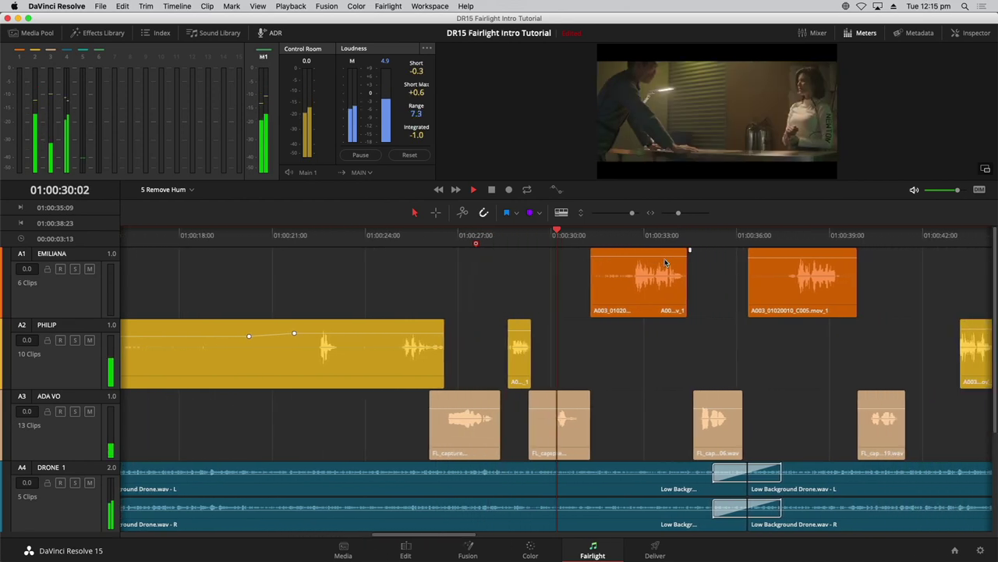
key(space)
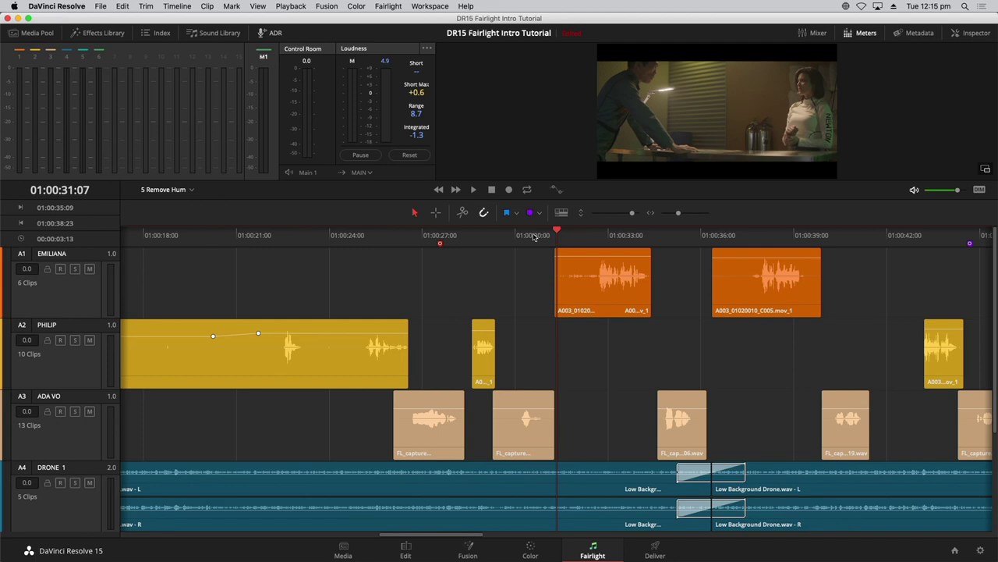
click(564, 213)
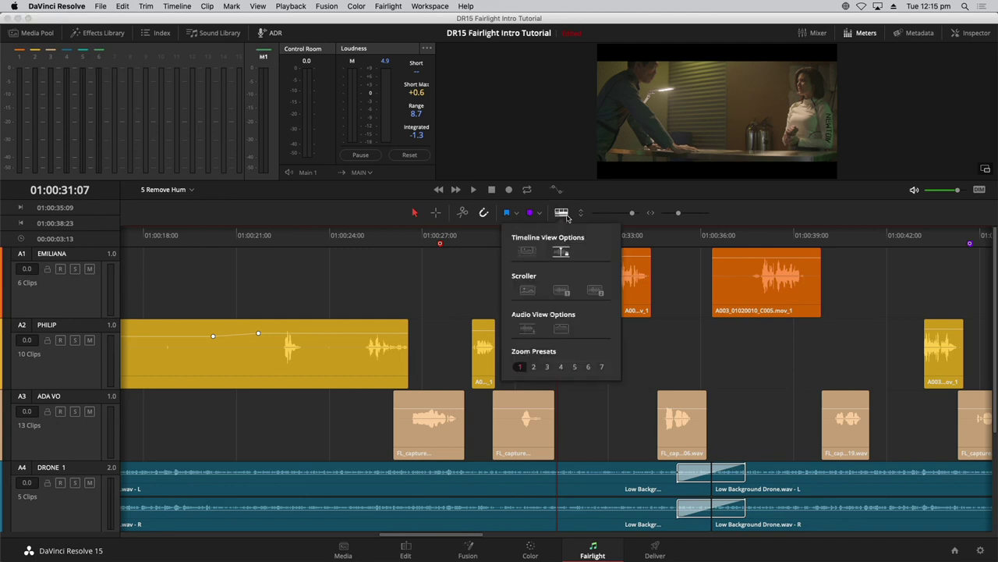
click(561, 252)
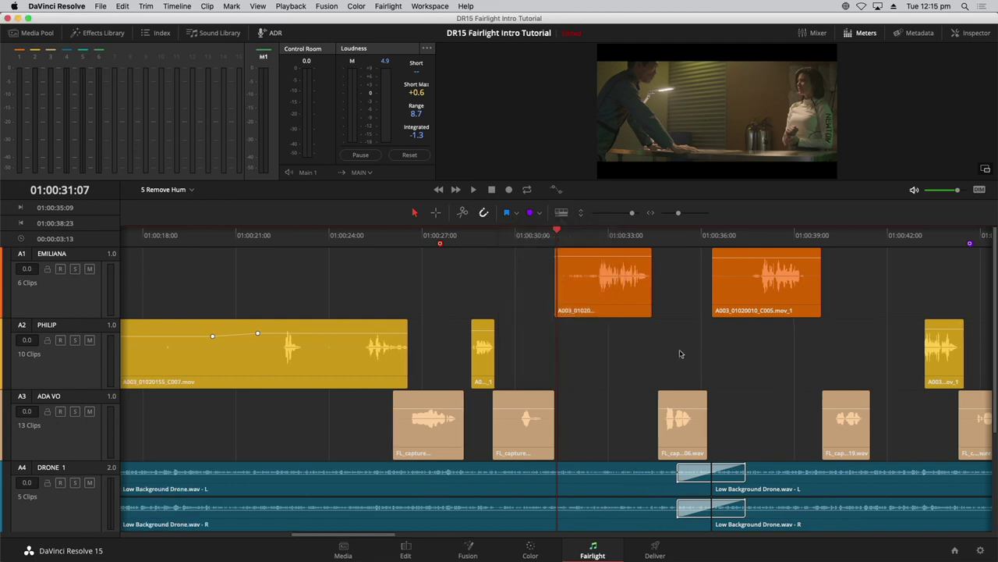
Step: Fit the whole timeline in view and jump the playhead to the Remove Hum marker using the marker index
key(shift+z)
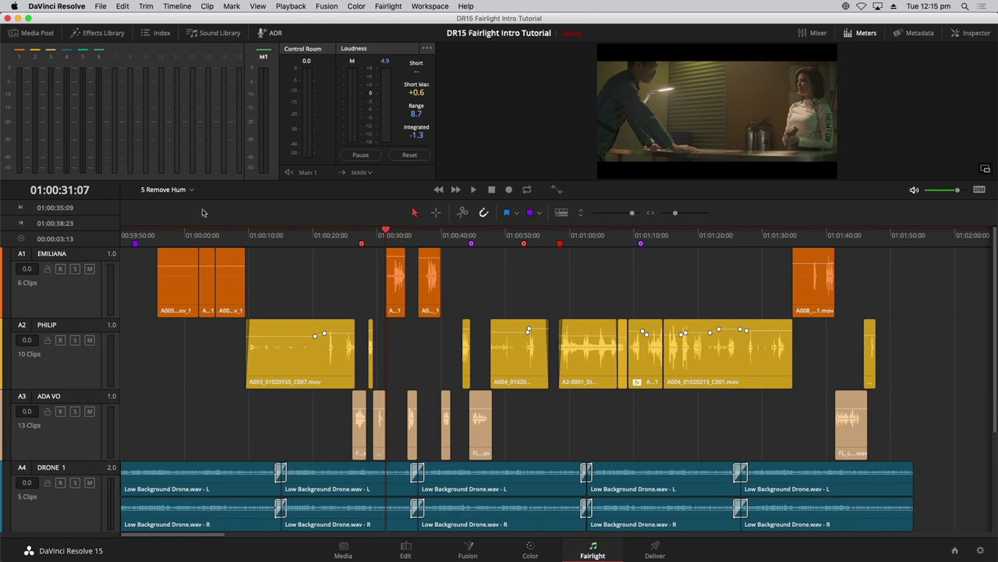
drag(386, 234, 387, 234)
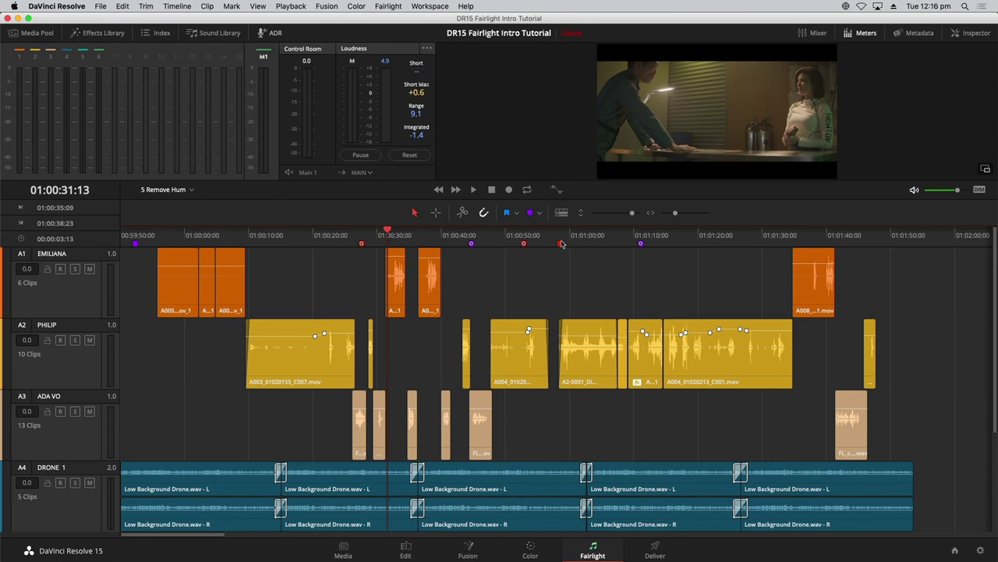
mouse_move(614, 341)
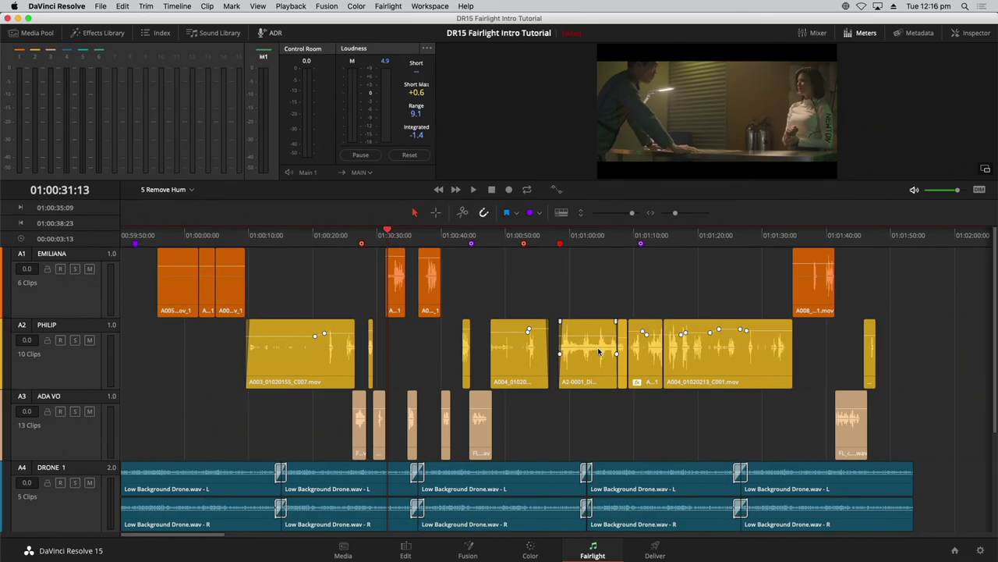
click(164, 34)
click(145, 54)
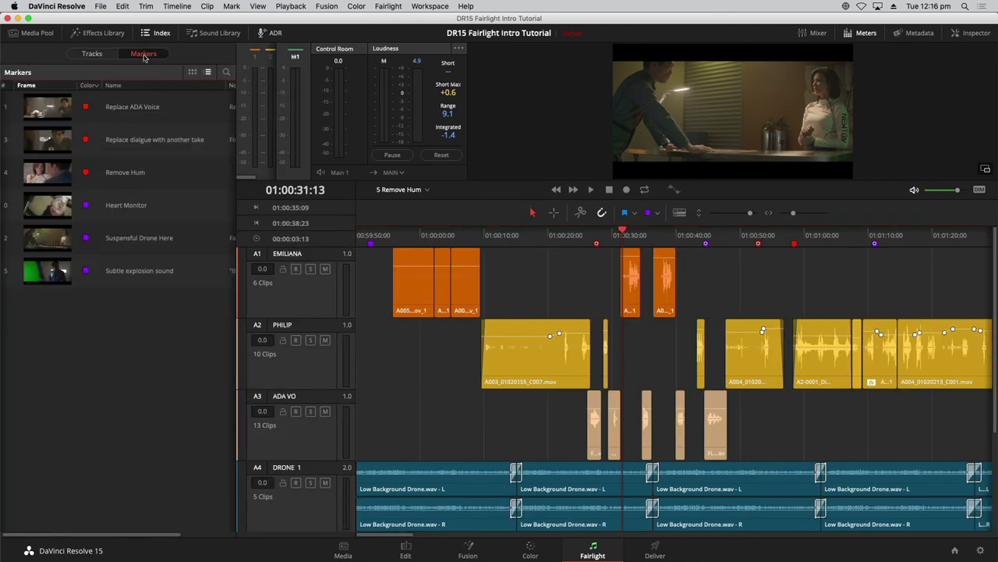
click(57, 177)
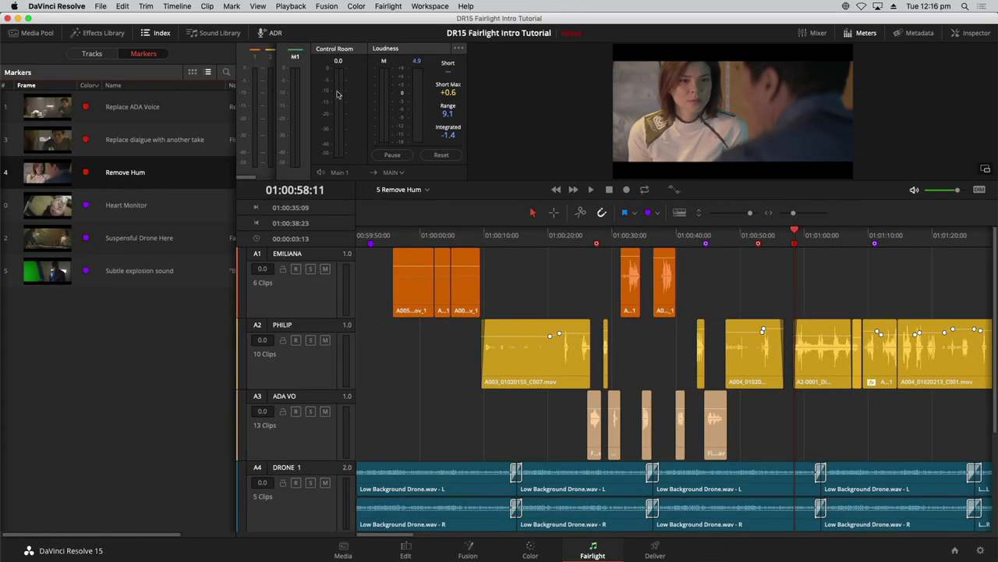
click(155, 33)
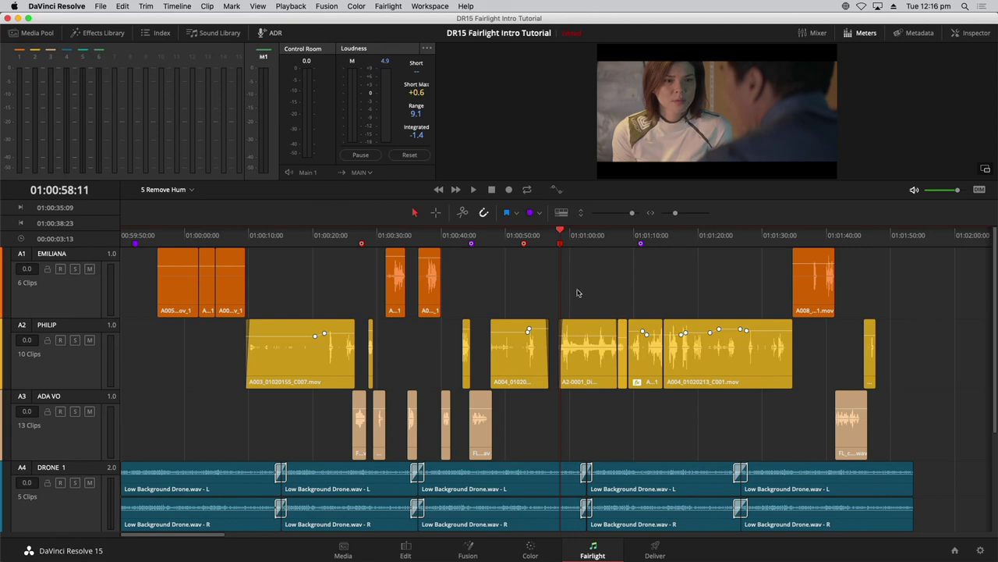
Step: Raise the volume of the A2-0001 dialogue clip on track A2 and play it from 01:00:58:11 to listen for the hum
click(592, 331)
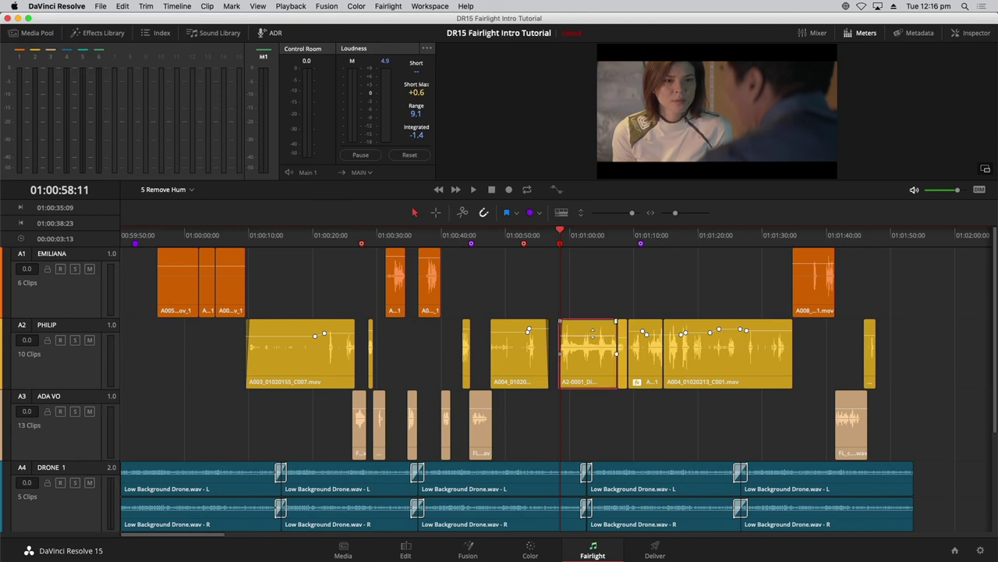
drag(592, 330, 592, 325)
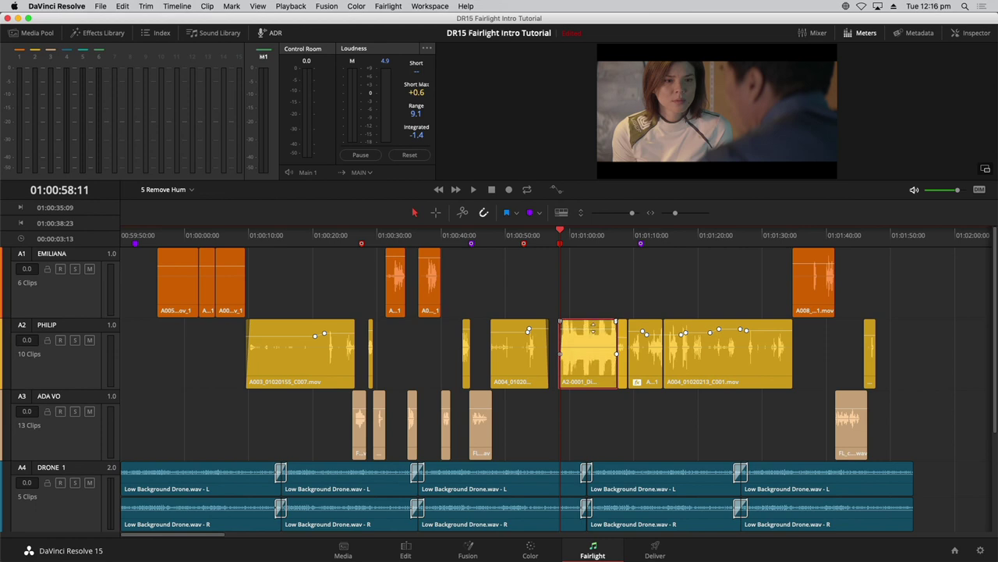
key(space)
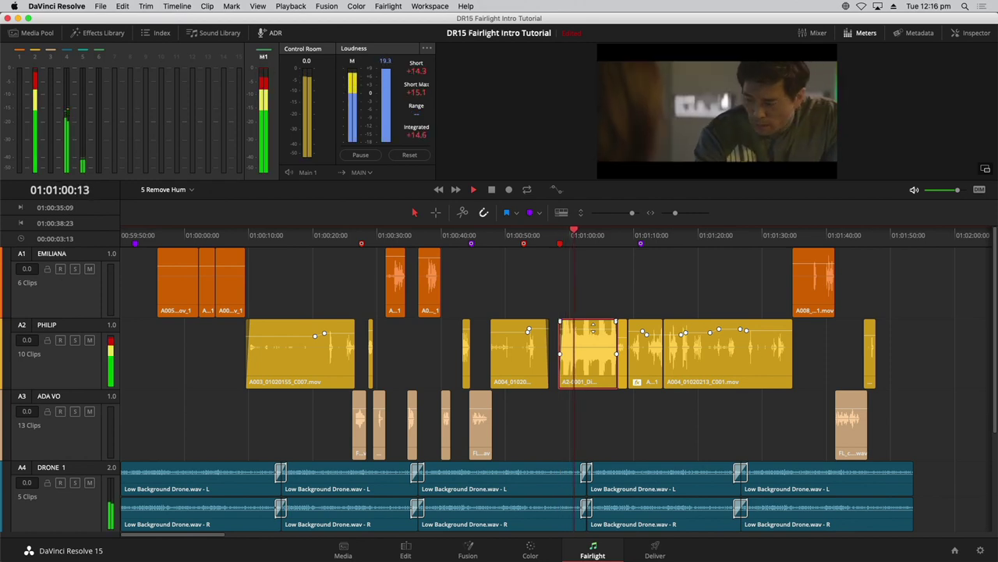
key(space)
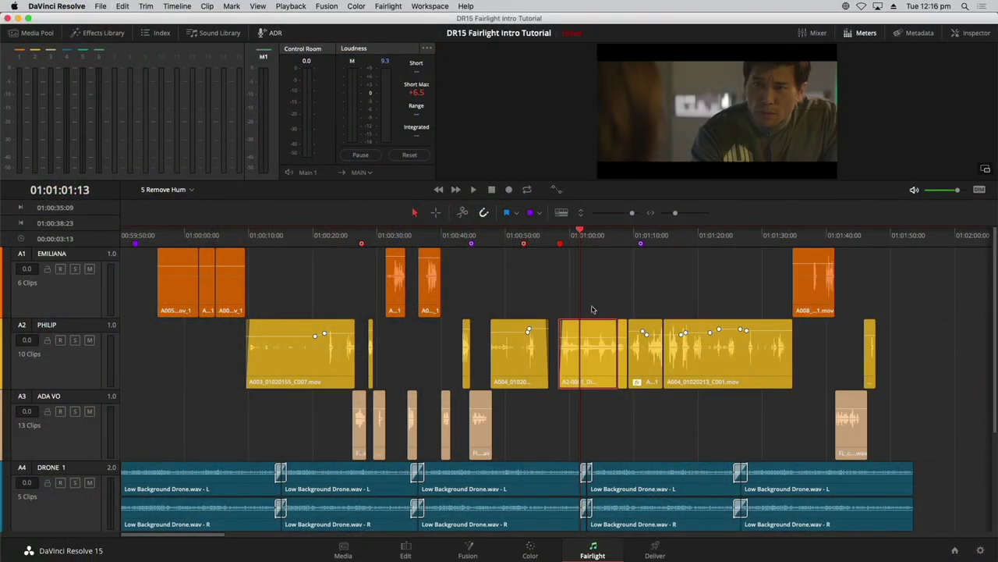
Step: Apply the FairlightFX De-Hummer to the A2-0001 dialogue clip on track A2 and move its settings window clear of the clip
click(121, 37)
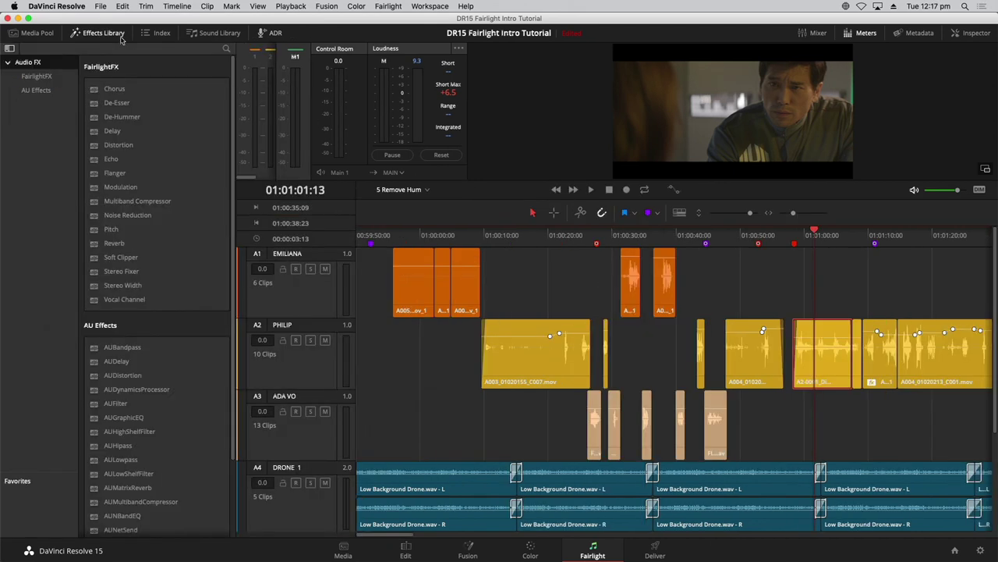
click(145, 118)
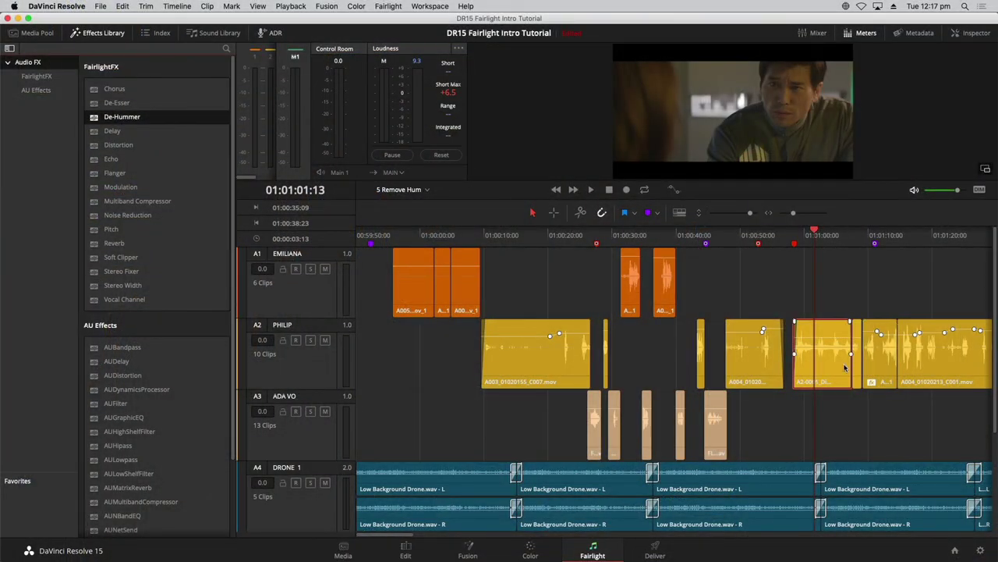
drag(103, 118, 822, 348)
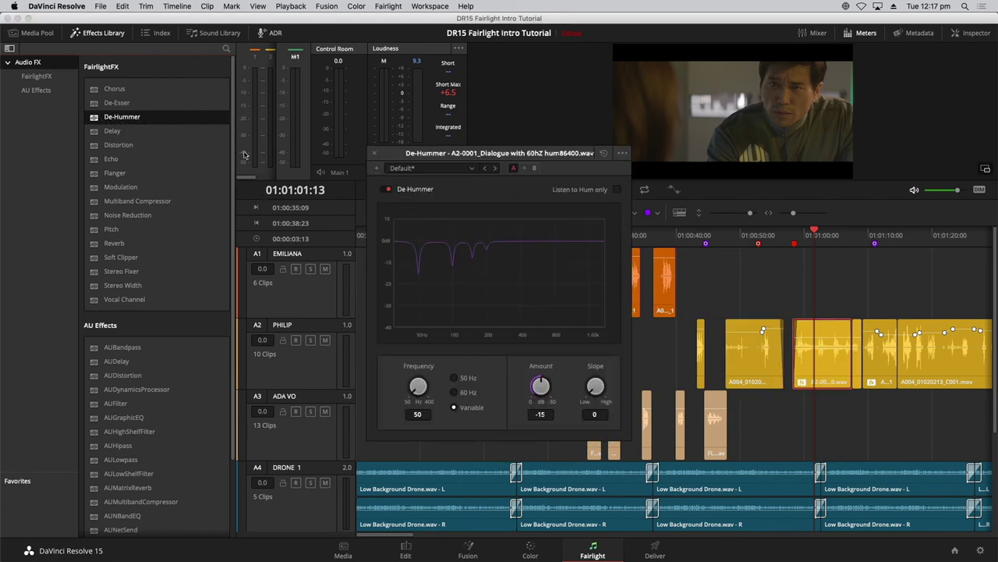
click(96, 33)
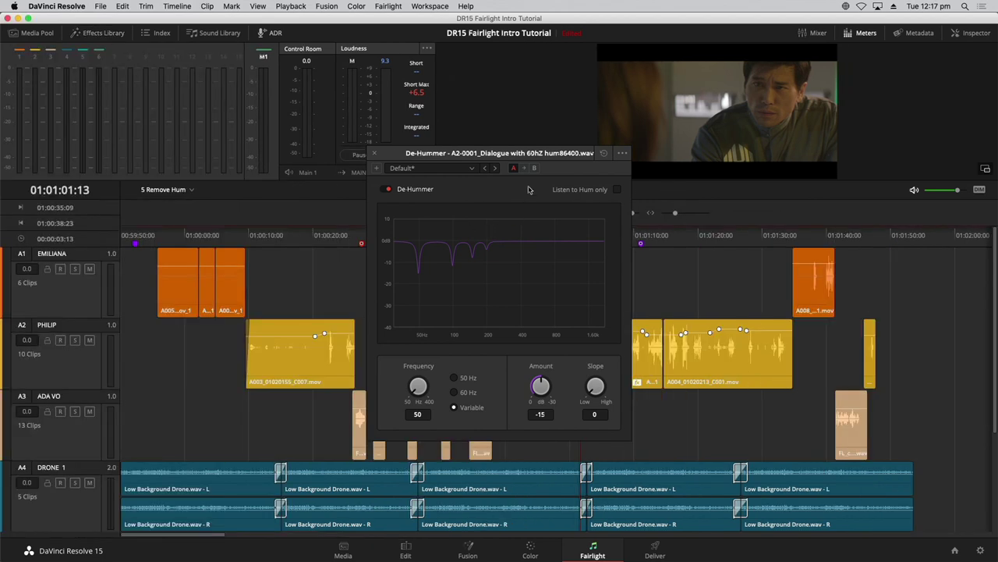
drag(546, 153, 456, 240)
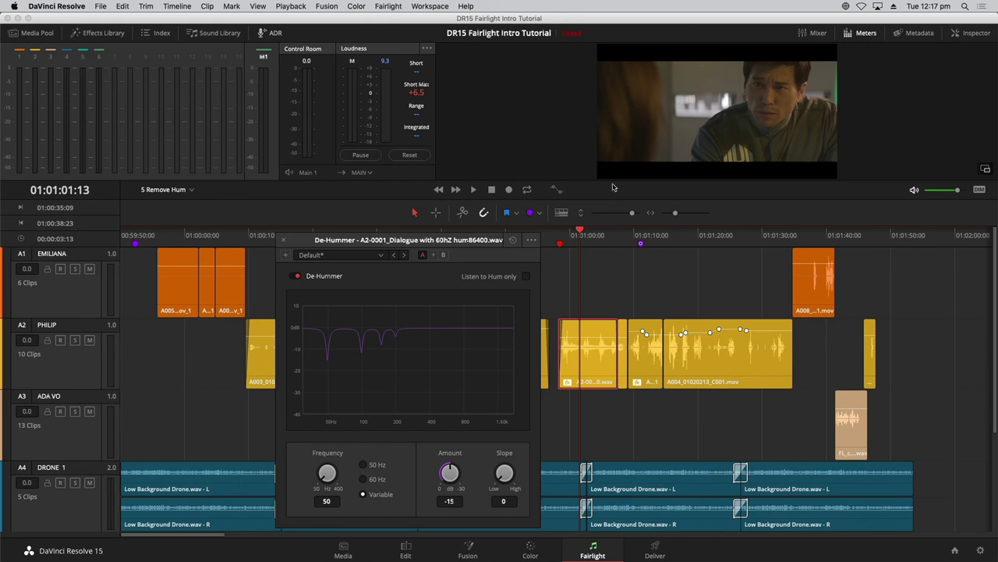
Step: Enlarge the track area below the viewer and move the De-Hummer settings window upward so it fits fully on screen
drag(587, 179, 585, 109)
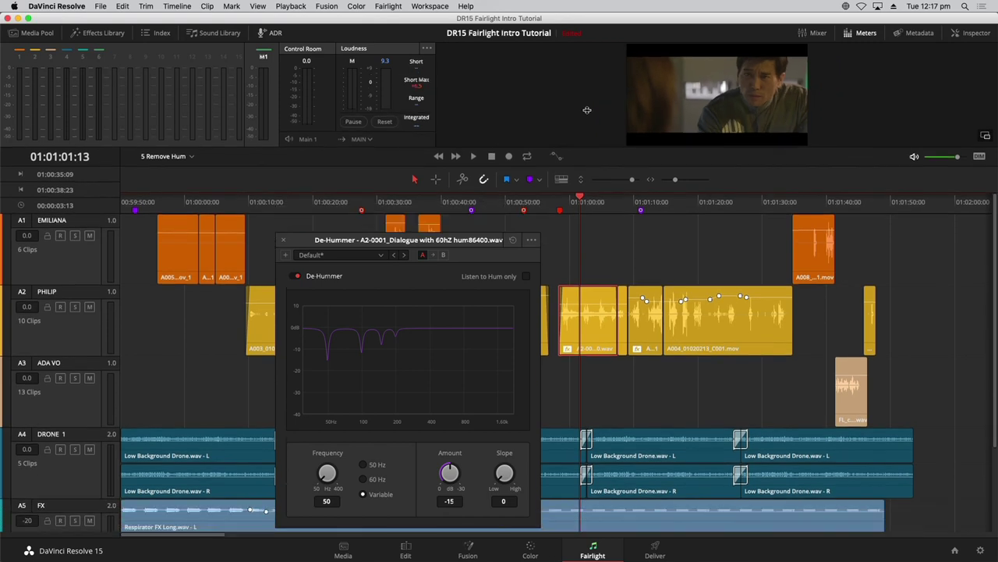
drag(468, 254, 464, 233)
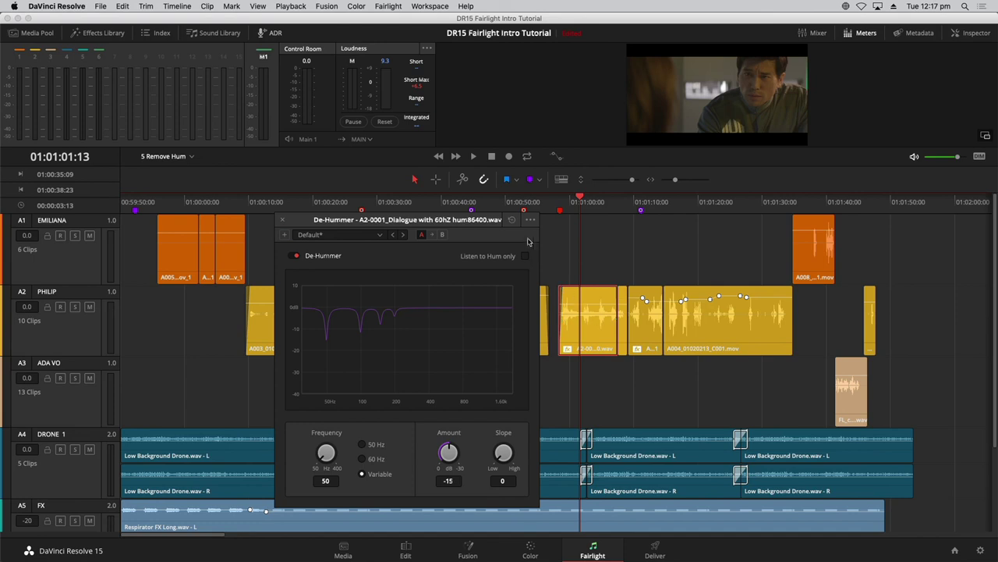
Step: Select the range of the A2-0001 dialogue clip on track A2 and turn on loop playback
click(437, 180)
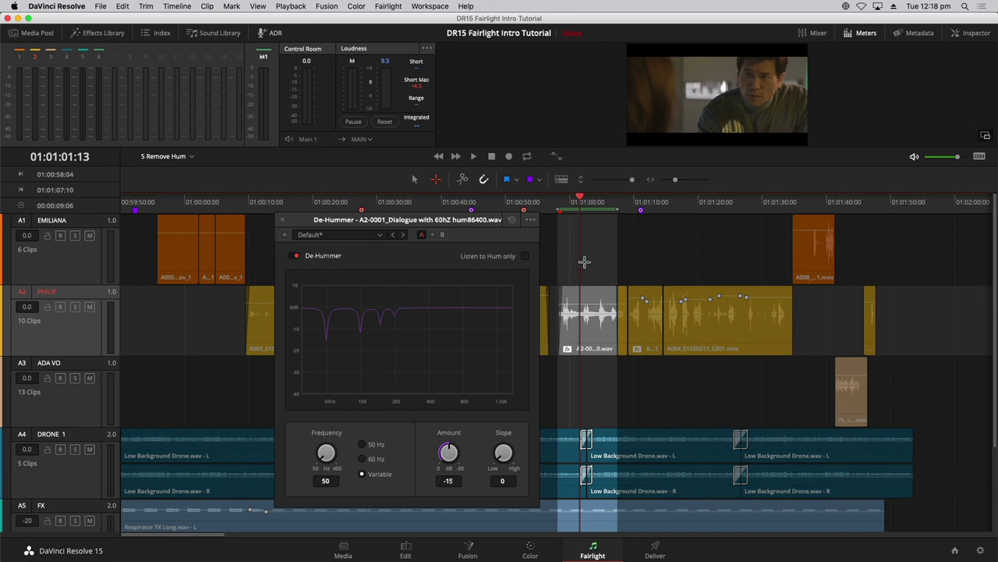
click(528, 157)
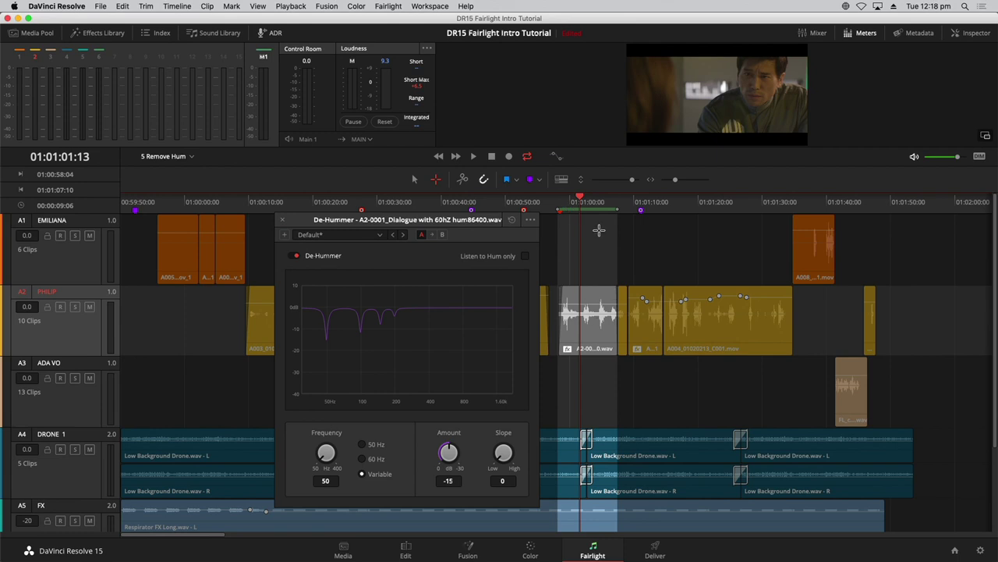
click(304, 6)
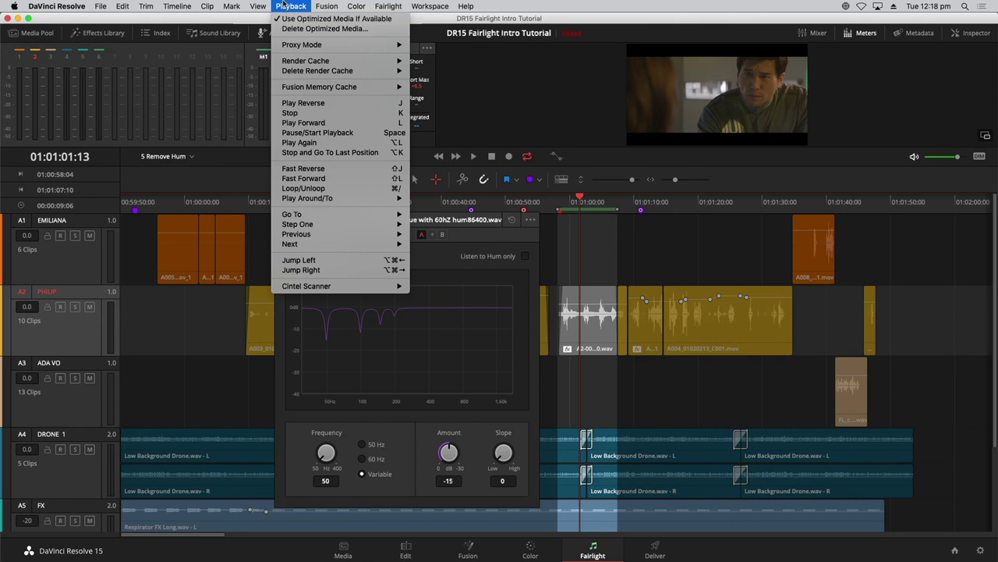
click(593, 282)
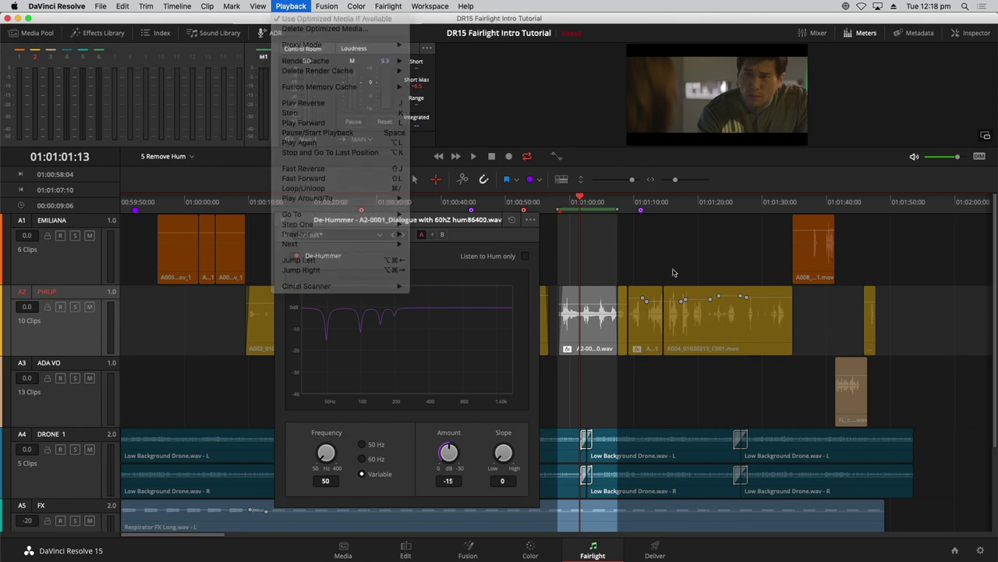
Step: Loop the selected range and set the De-Hummer to 60 Hz with an amount of -28.5 dB
key(space)
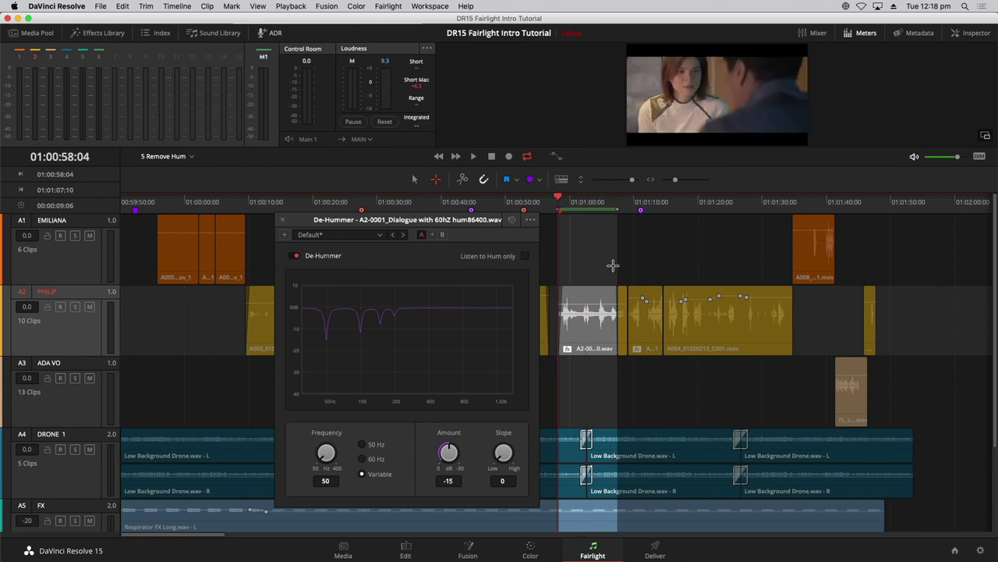
key(space)
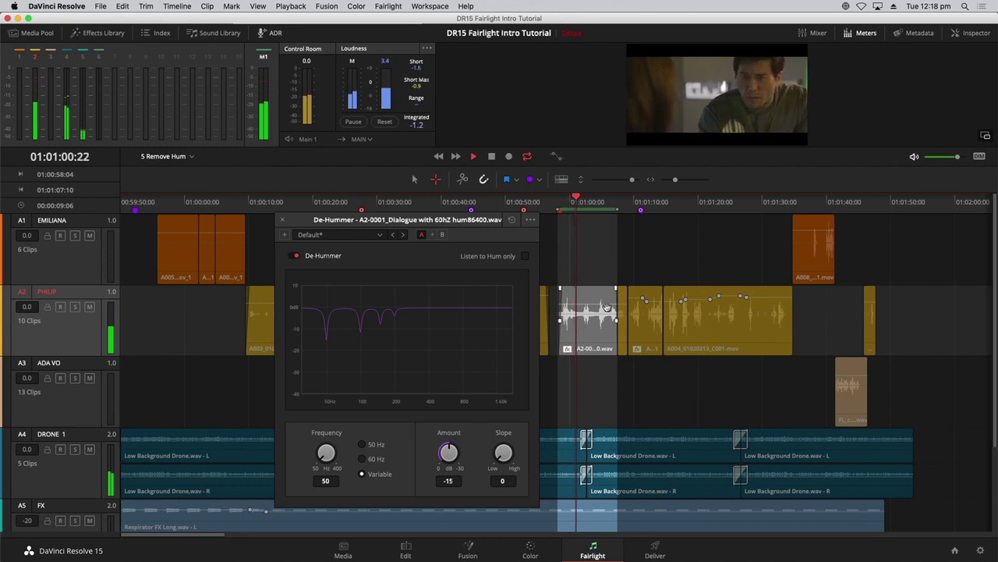
key(space)
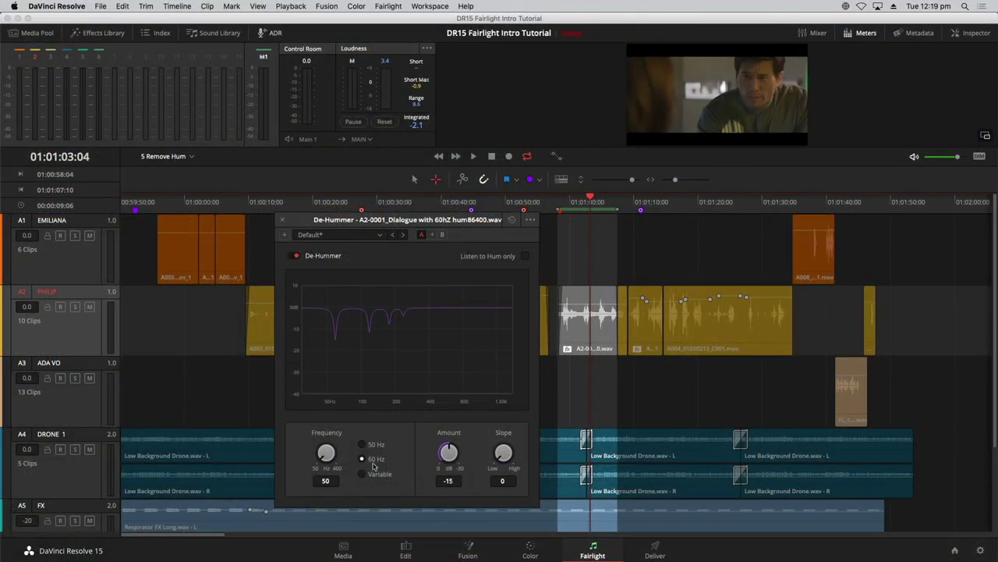
mouse_move(447, 454)
mouse_down()
mouse_move(452, 444)
mouse_move(421, 449)
mouse_move(451, 451)
mouse_up()
key(space)
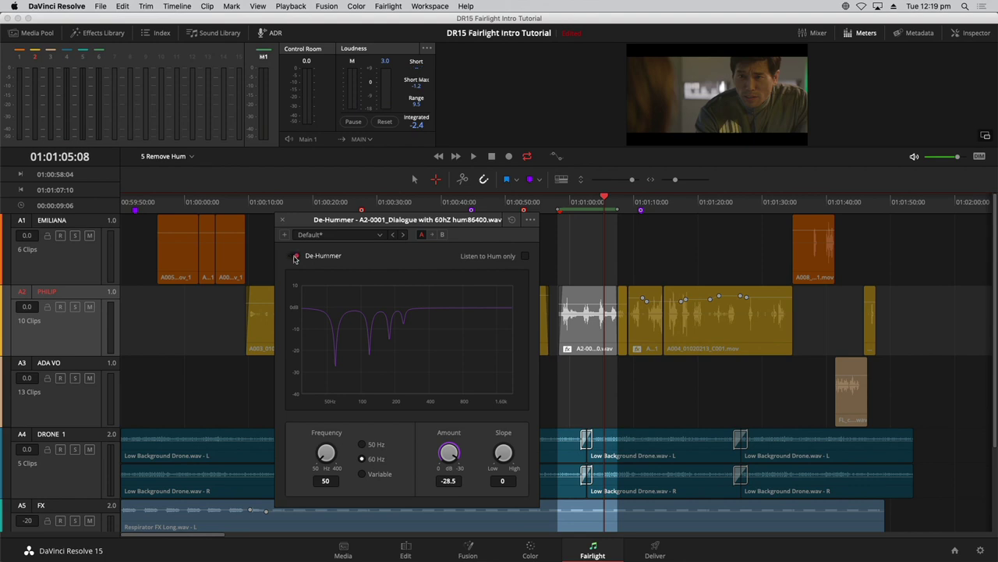
Step: Compare the looped dialogue with the De-Hummer switched off and back on, and close its settings window
key(space)
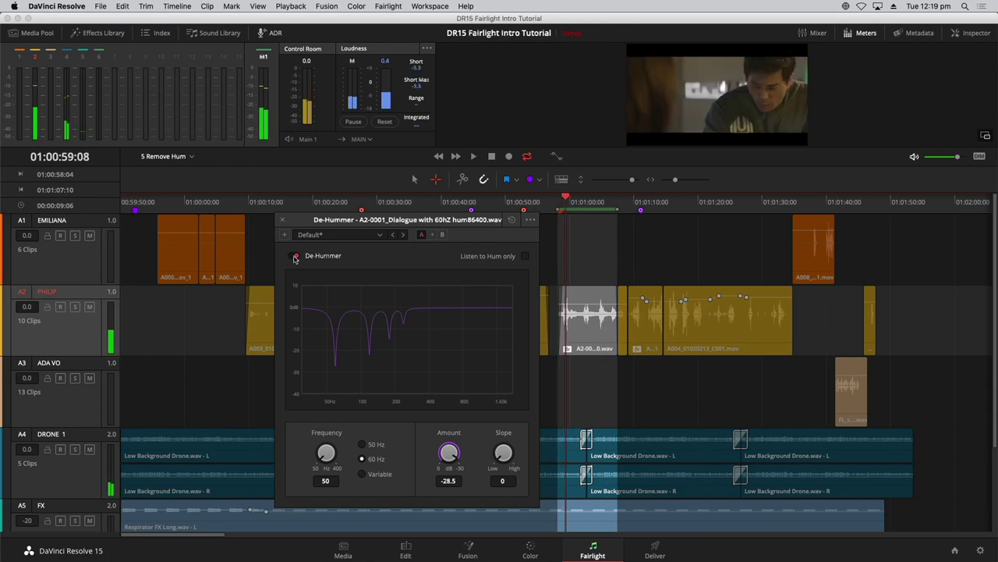
key(space)
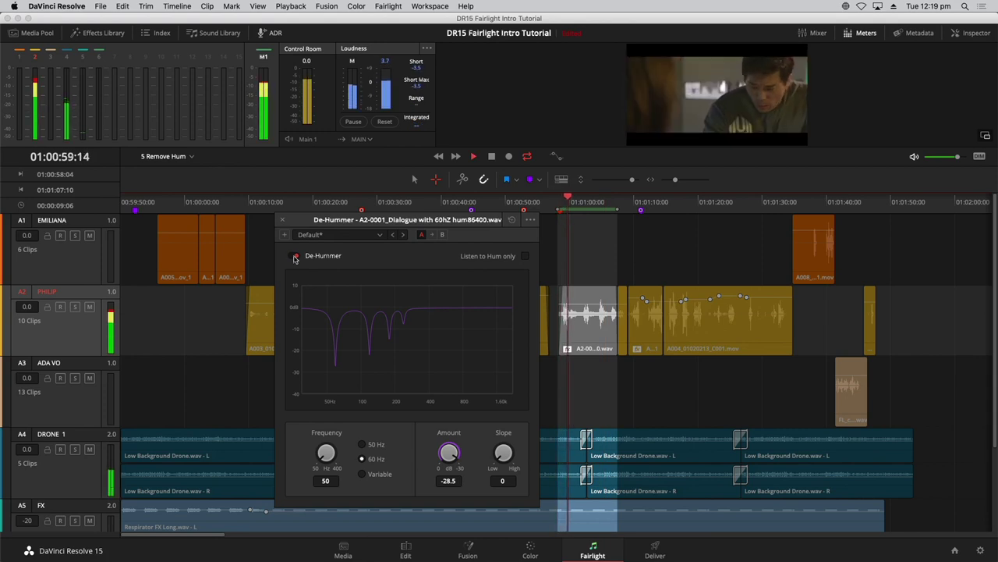
click(295, 256)
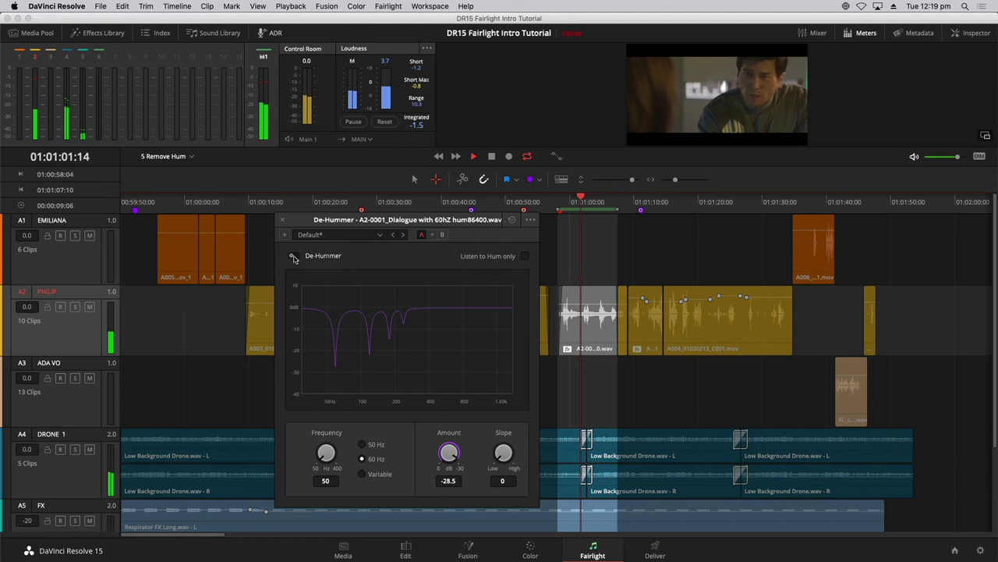
click(295, 258)
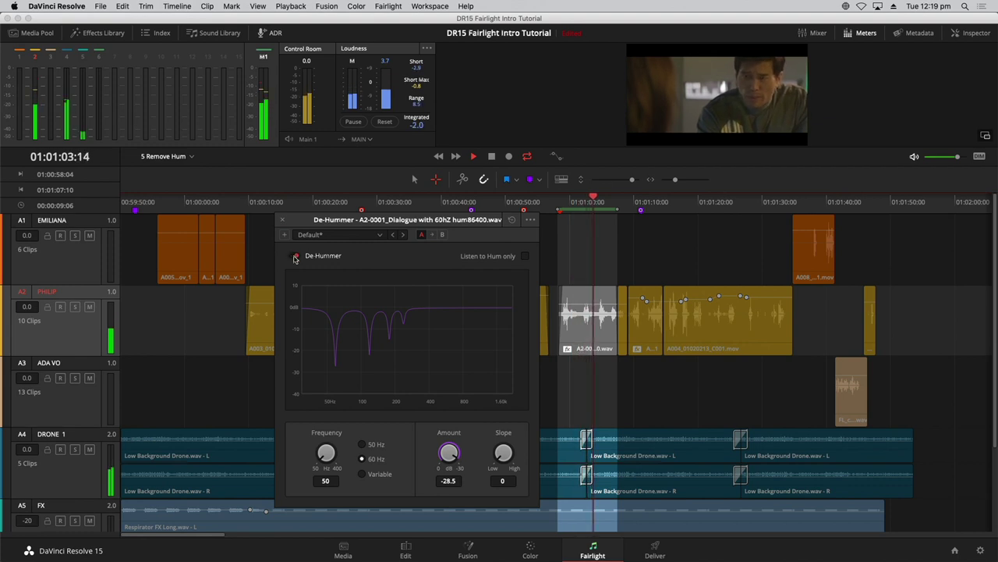
key(space)
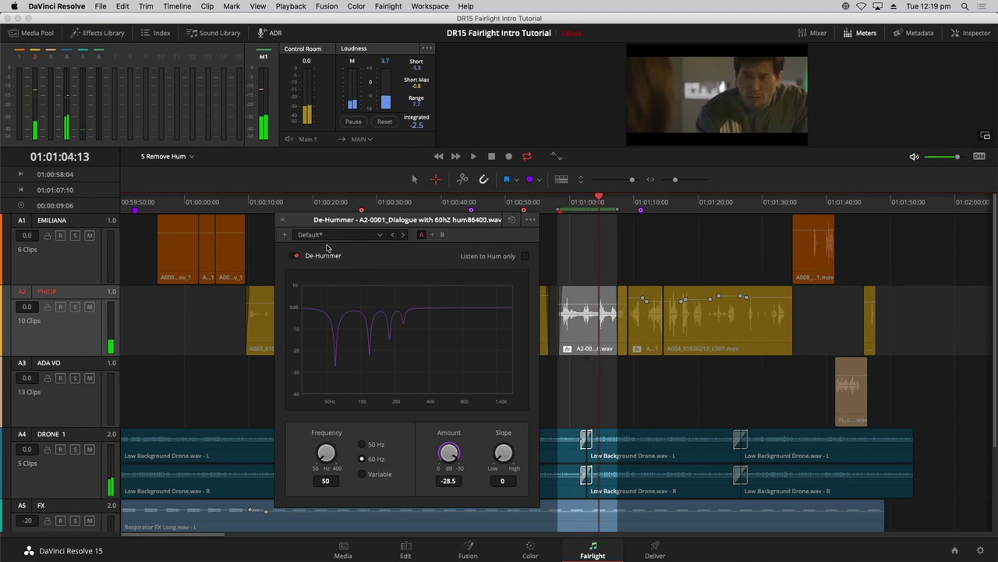
click(282, 220)
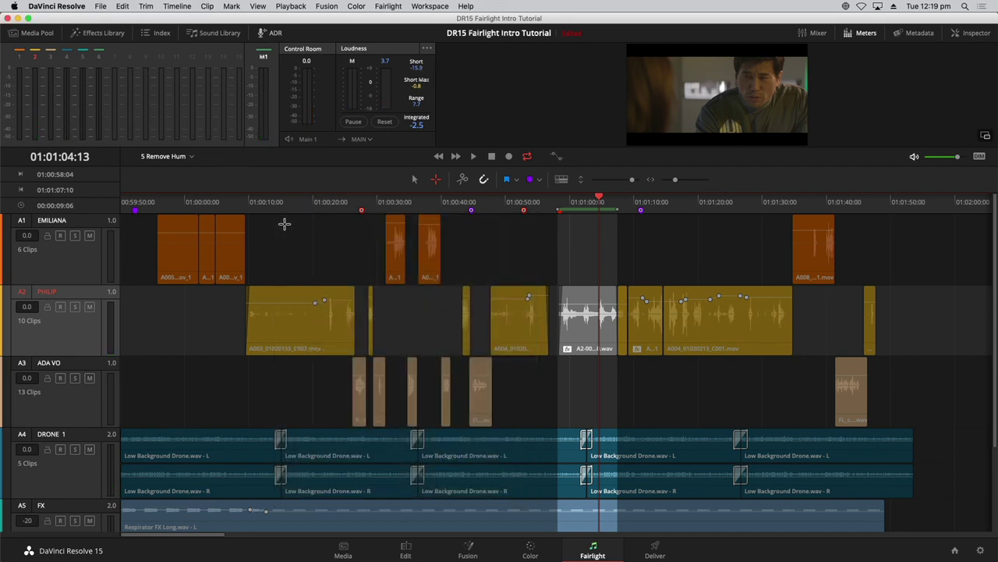
Step: Show the De-Hummer parameters of the A2-0001 clip in the Inspector and check its settings window from there
click(970, 36)
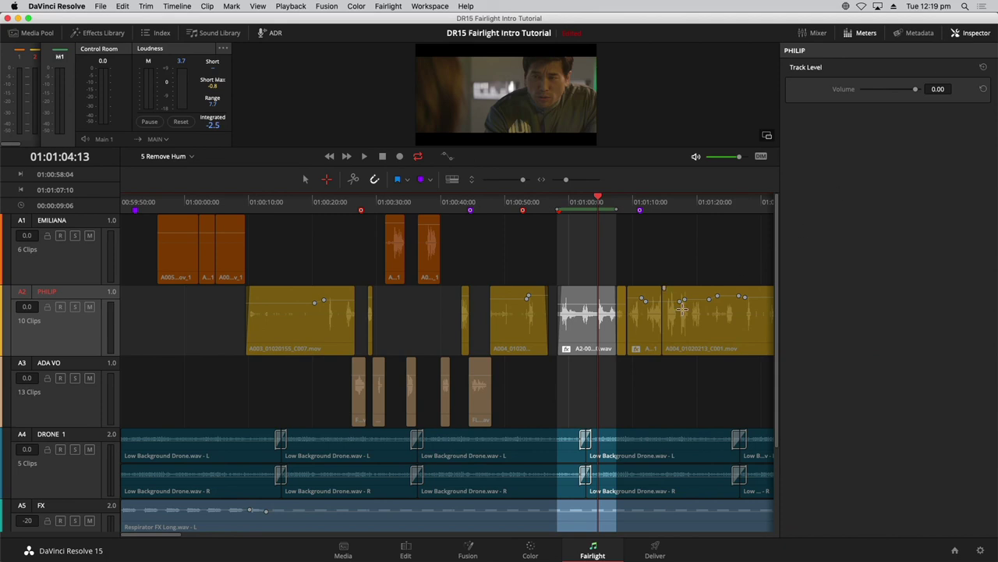
click(573, 343)
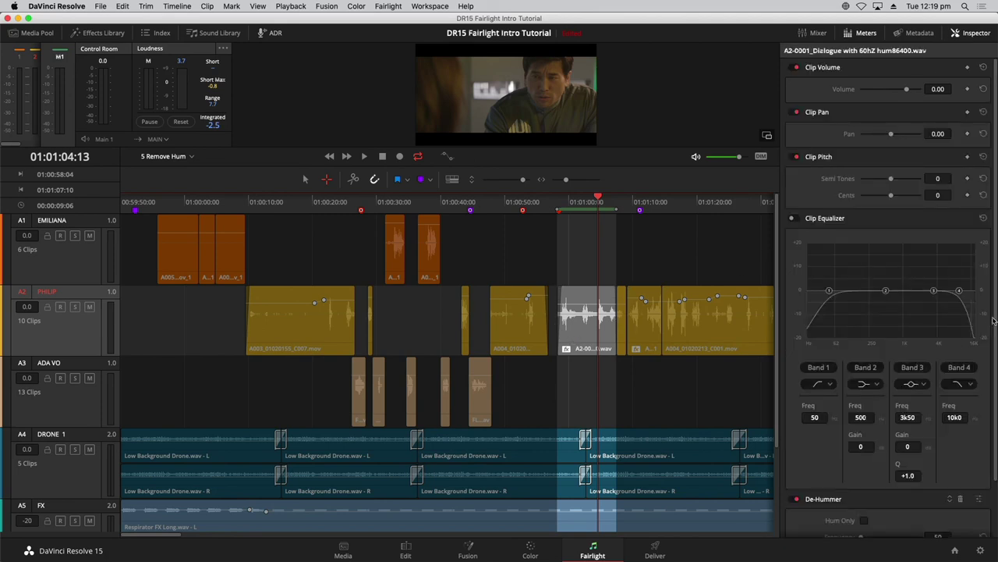
scroll(993, 328, down, 3)
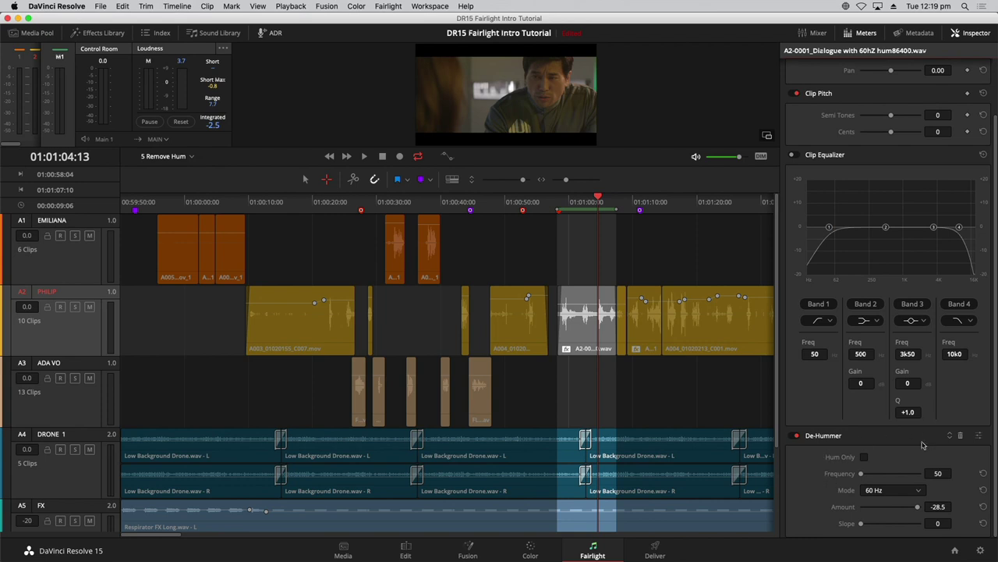
click(980, 436)
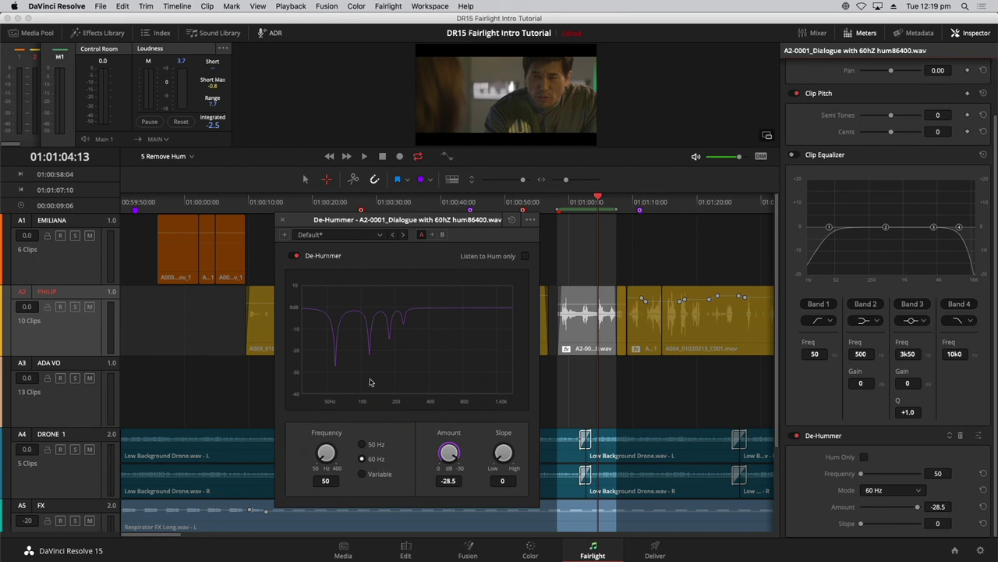
click(283, 221)
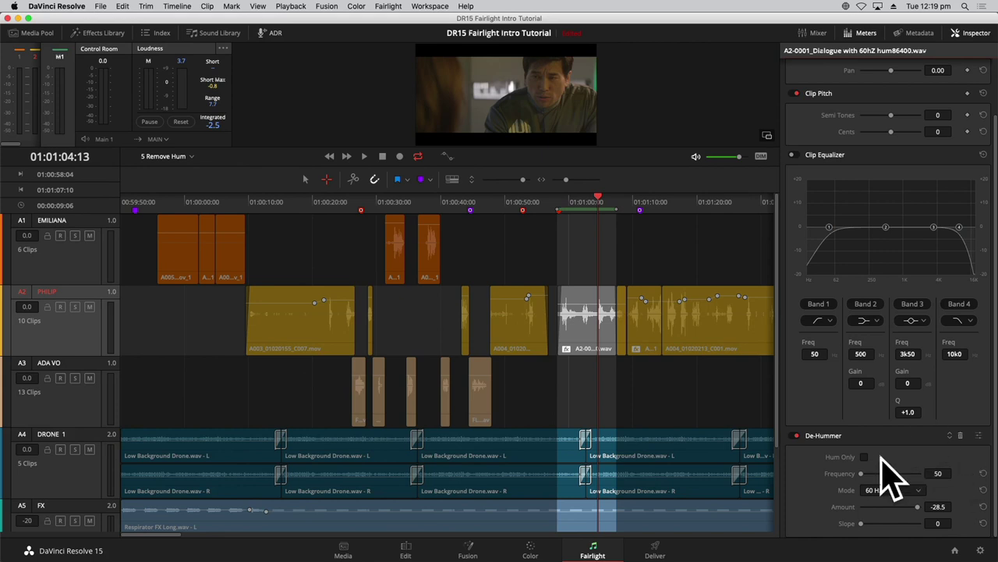
click(980, 437)
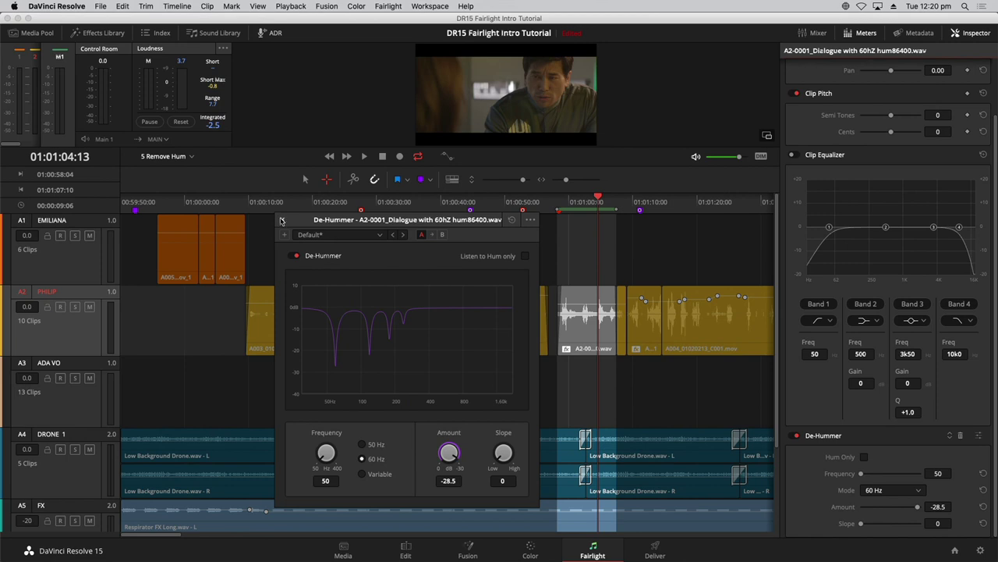
click(282, 221)
Step: Clear the range selection, select the A2-0001 clip and play it from 01:00:58:11 with the hum removal applied
click(661, 257)
click(567, 202)
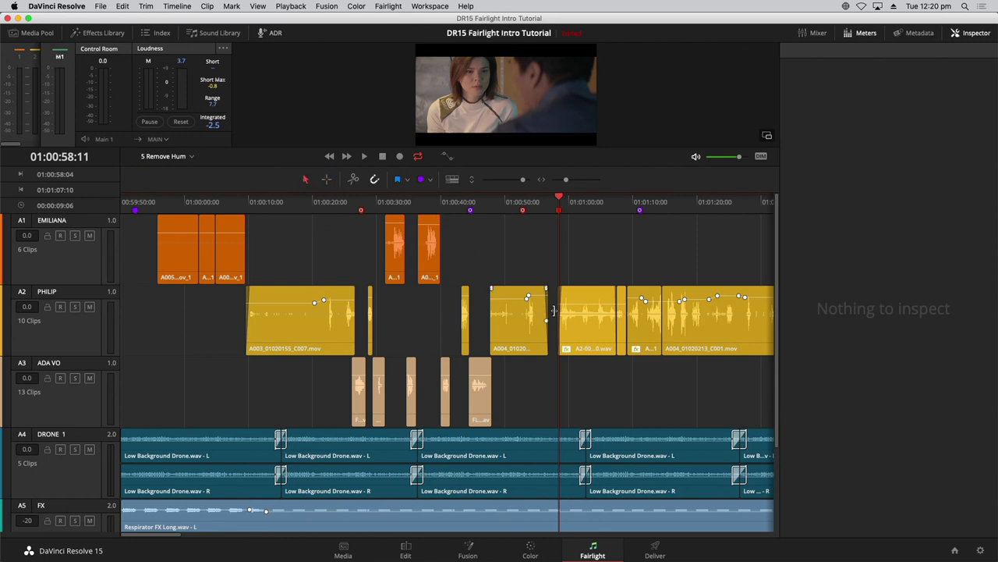
click(587, 326)
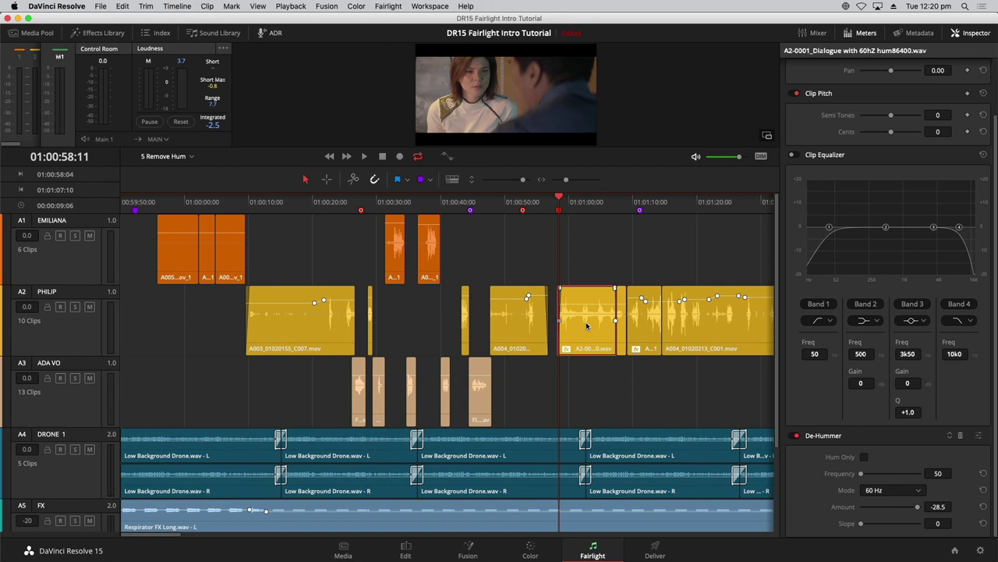
key(space)
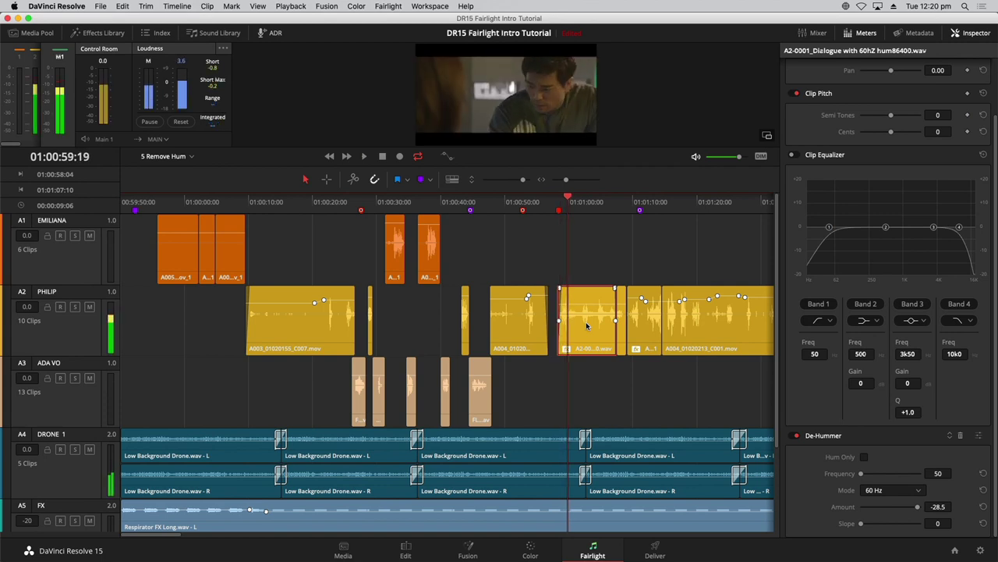
key(space)
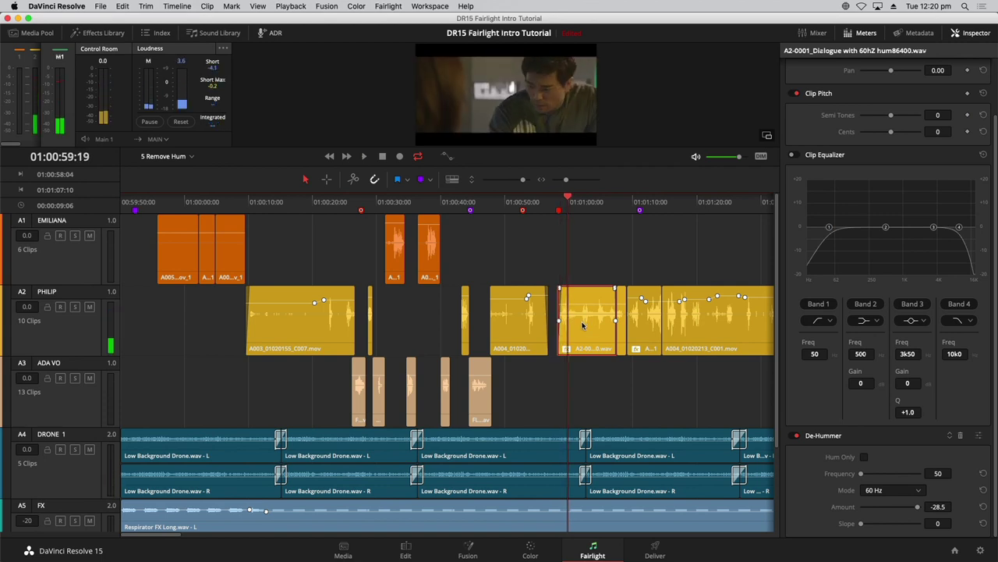
Step: Cache the audio effects of the A2-0001 dialogue clip and check the cache badge on the clip
right_click(582, 325)
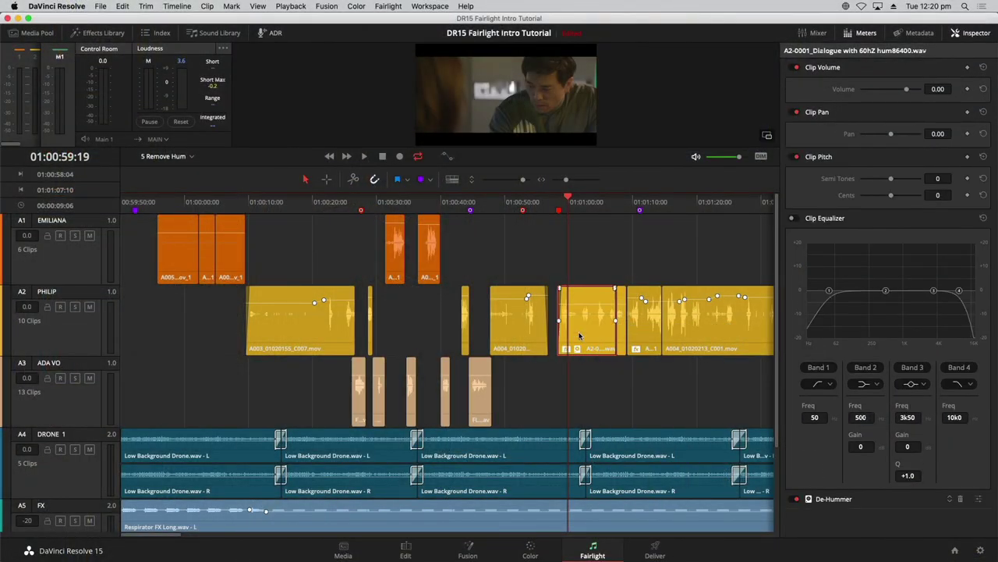
key(super+equal)
key(super+equal)
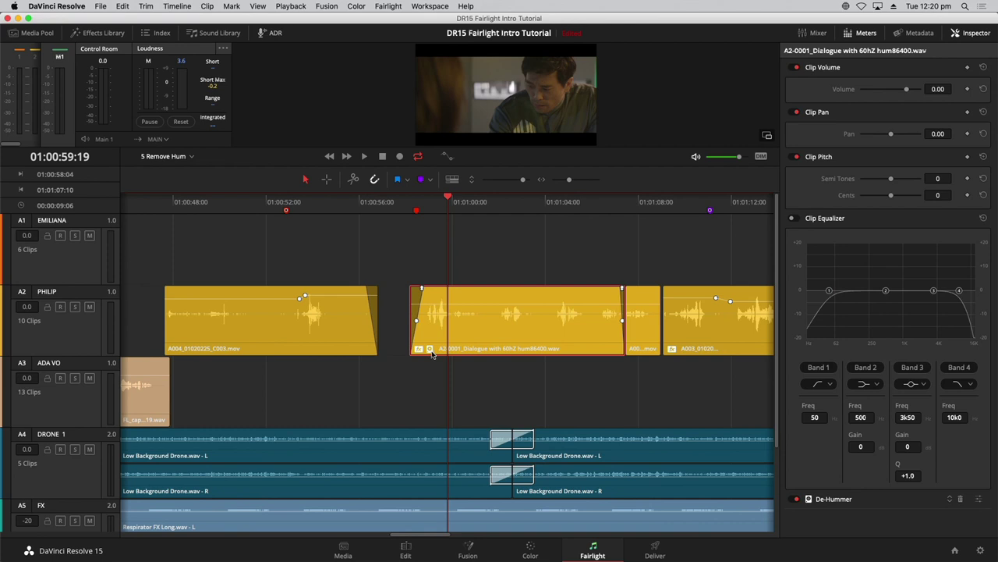
Step: Try to change the De-Hummer amount on the cached A2-0001 clip in the effect's settings window
click(977, 500)
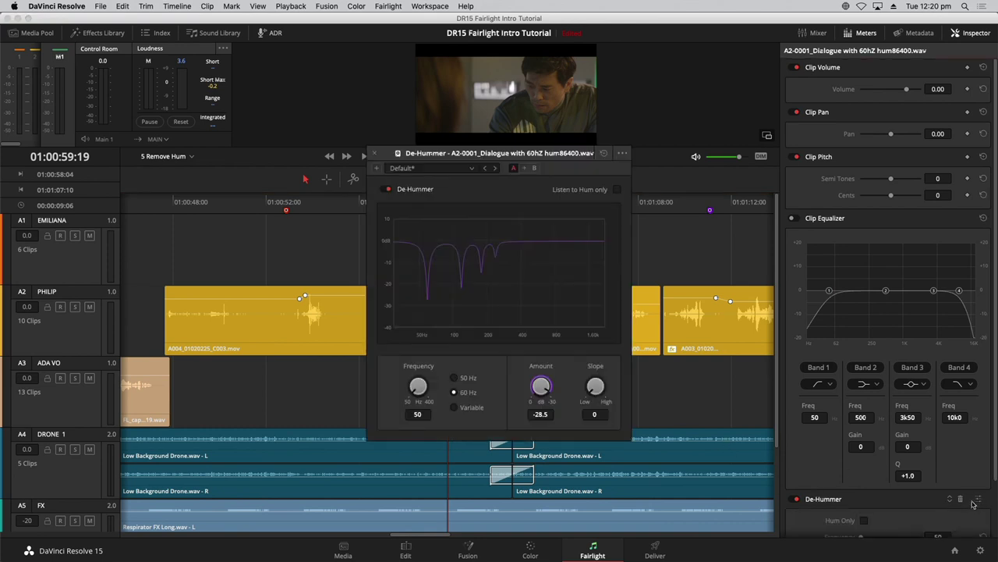
drag(550, 161, 336, 167)
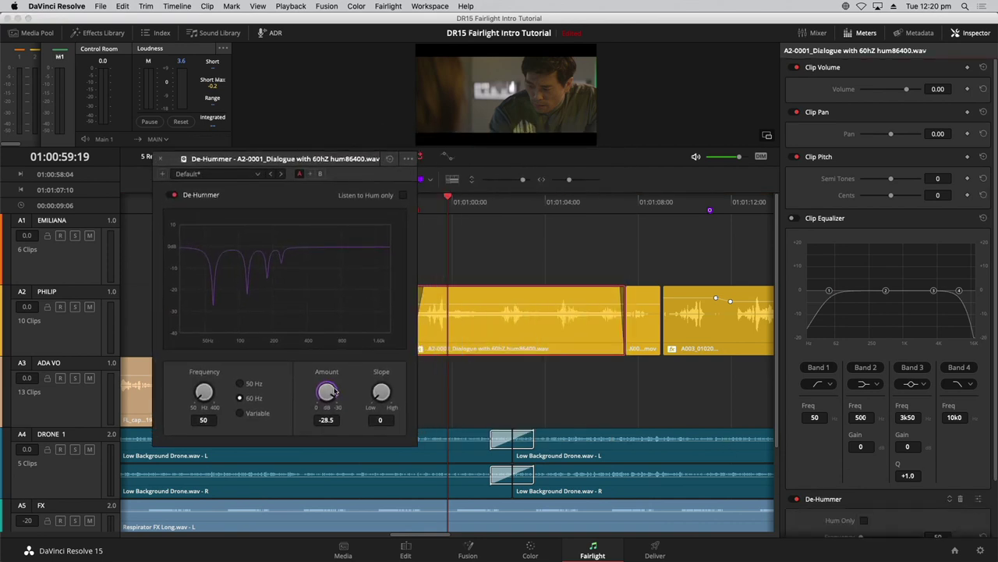
drag(335, 393, 327, 392)
drag(336, 393, 341, 393)
click(160, 159)
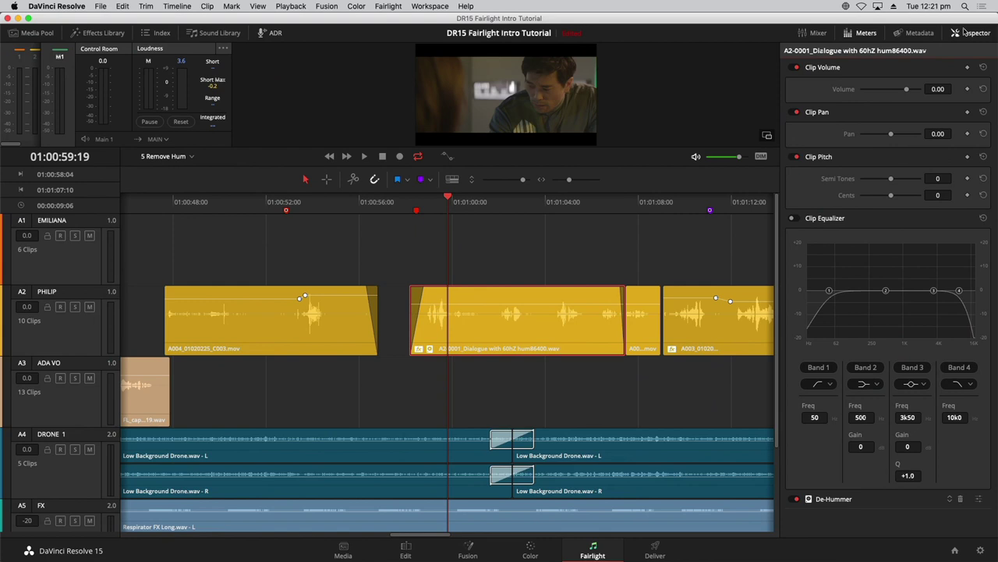
Step: Hide the Inspector, fit the whole timeline in view and jump the playhead to the "Replace dialgue with another take" marker
click(964, 32)
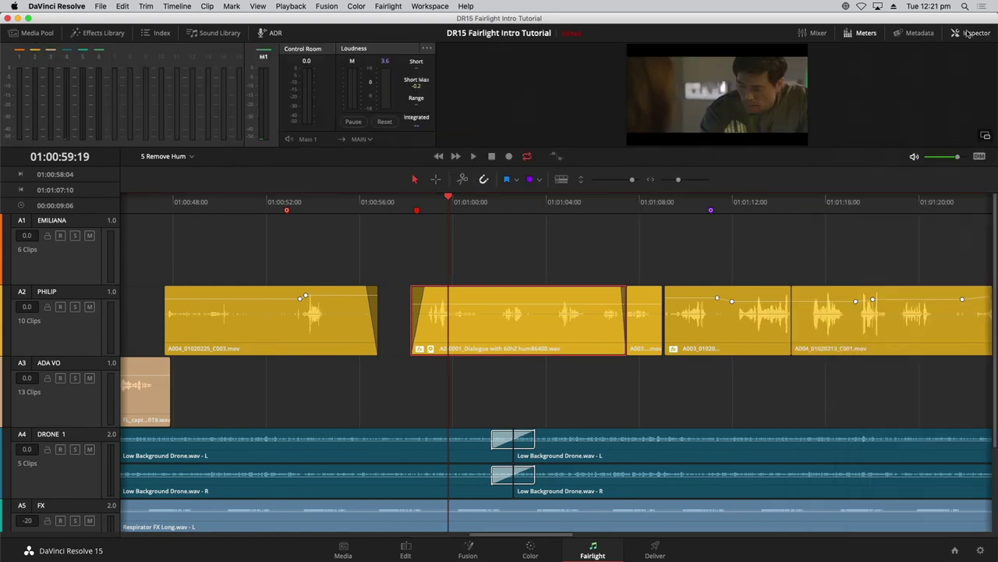
click(631, 248)
key(shift+z)
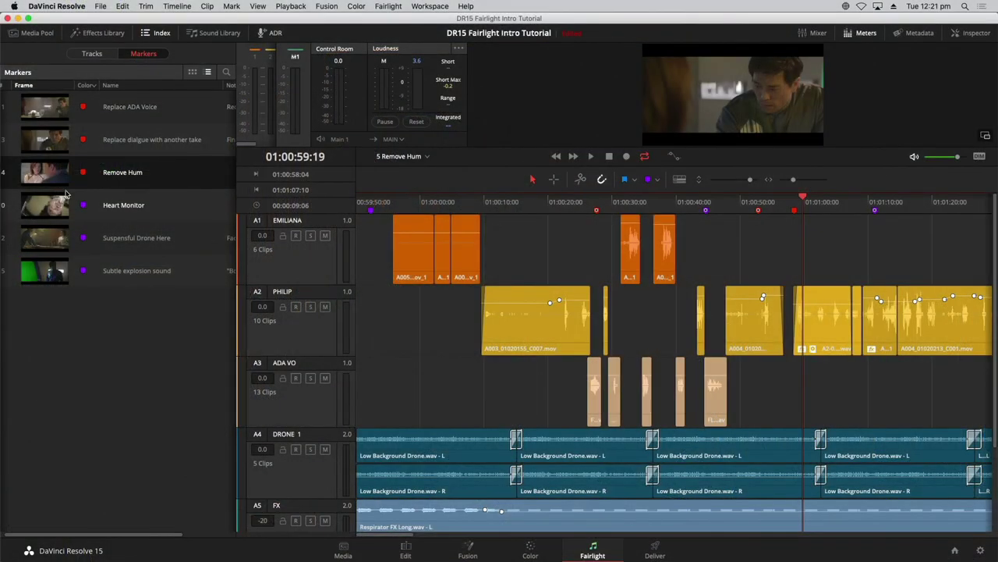
click(57, 142)
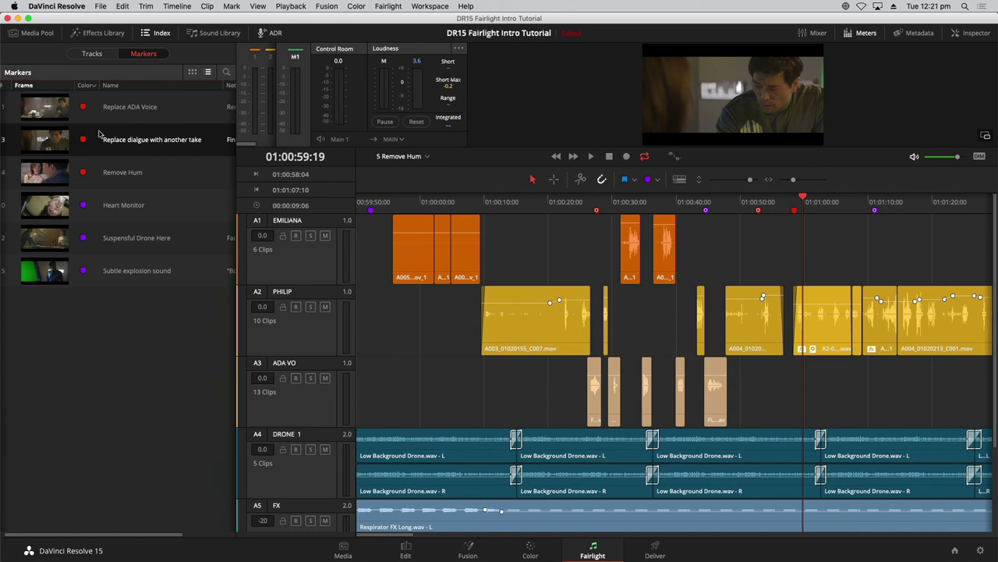
click(48, 141)
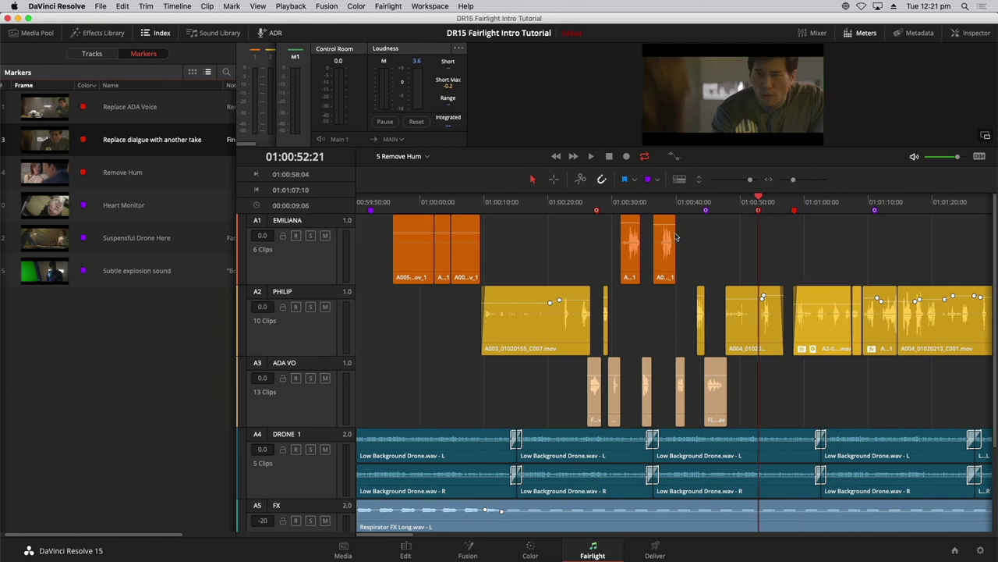
Step: Hide the Index and play the PHILIP line on A2 from the 01:00:52:21 marker
click(156, 33)
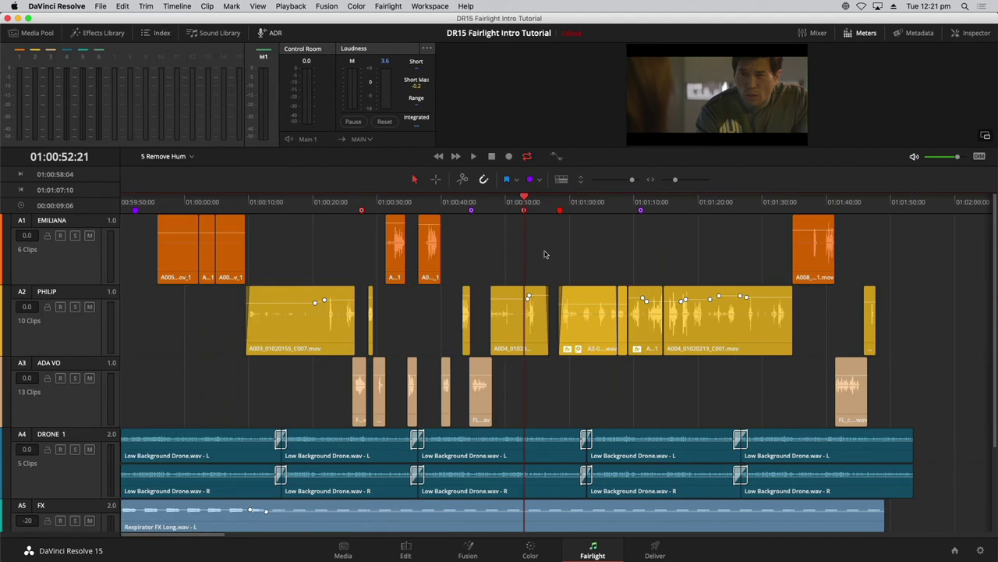
scroll(545, 254, up, 10)
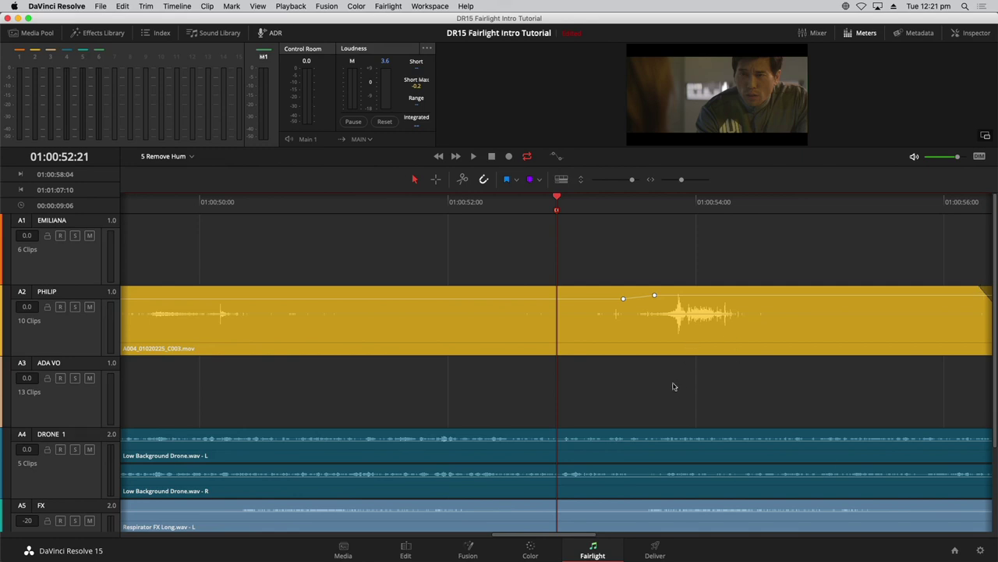
key(space)
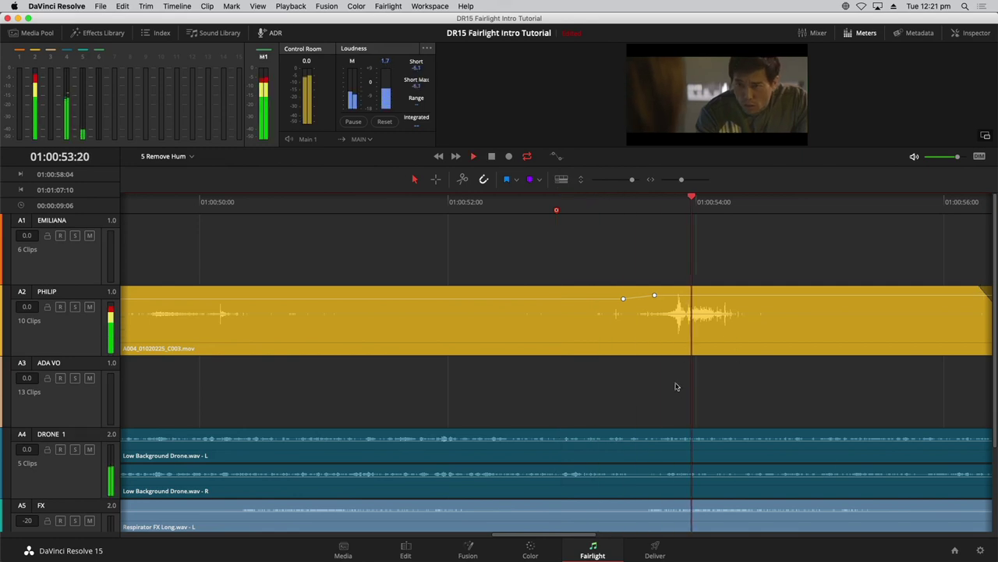
key(space)
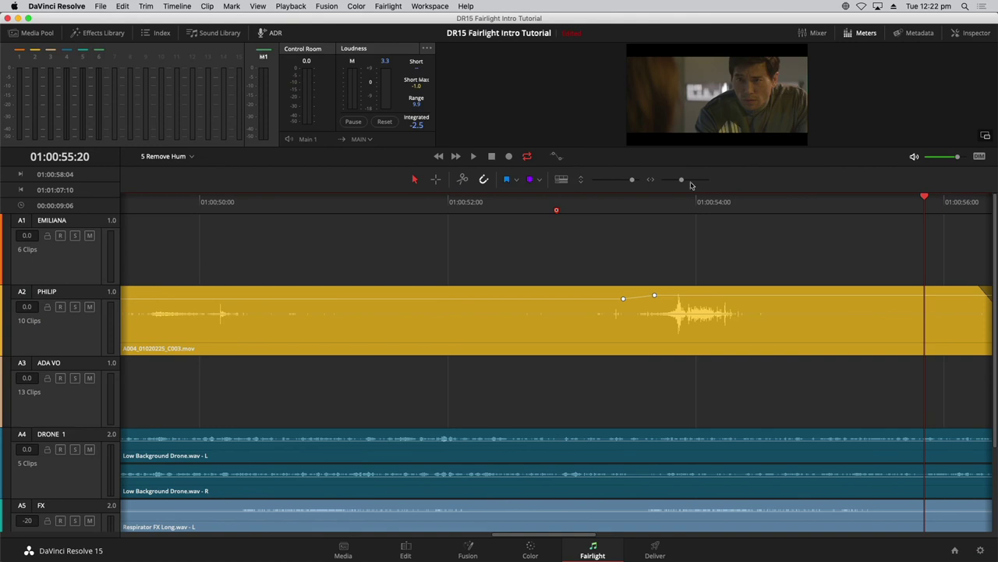
Step: Move the playhead to the end of the PHILIP line at 01:00:54:08 and range-select the clip up to that point
click(677, 201)
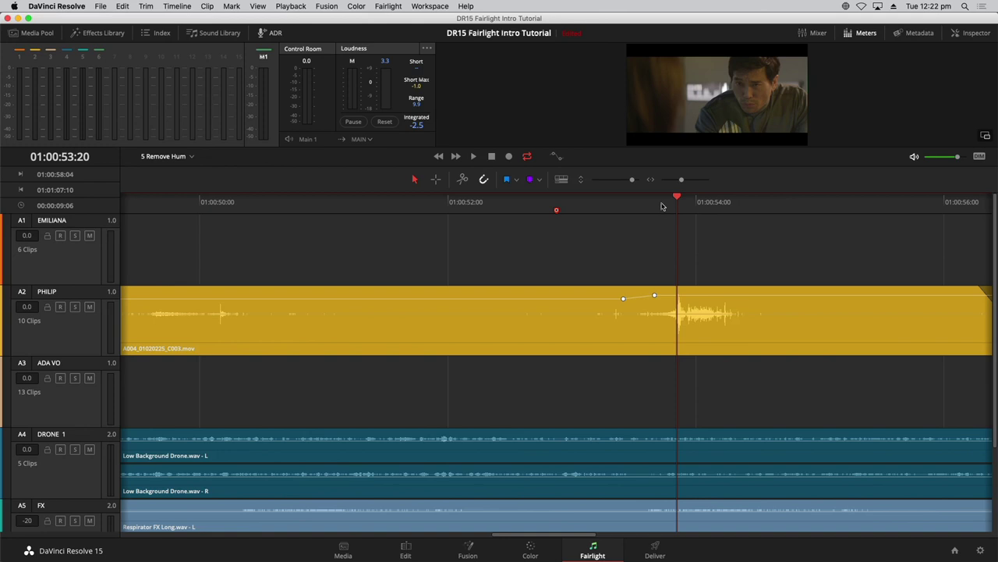
click(661, 206)
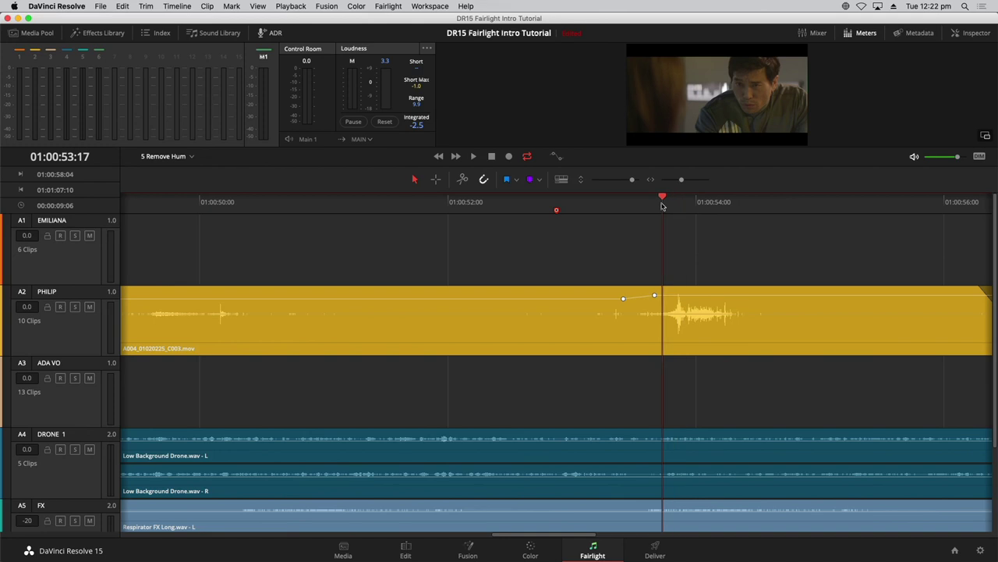
drag(736, 206, 741, 206)
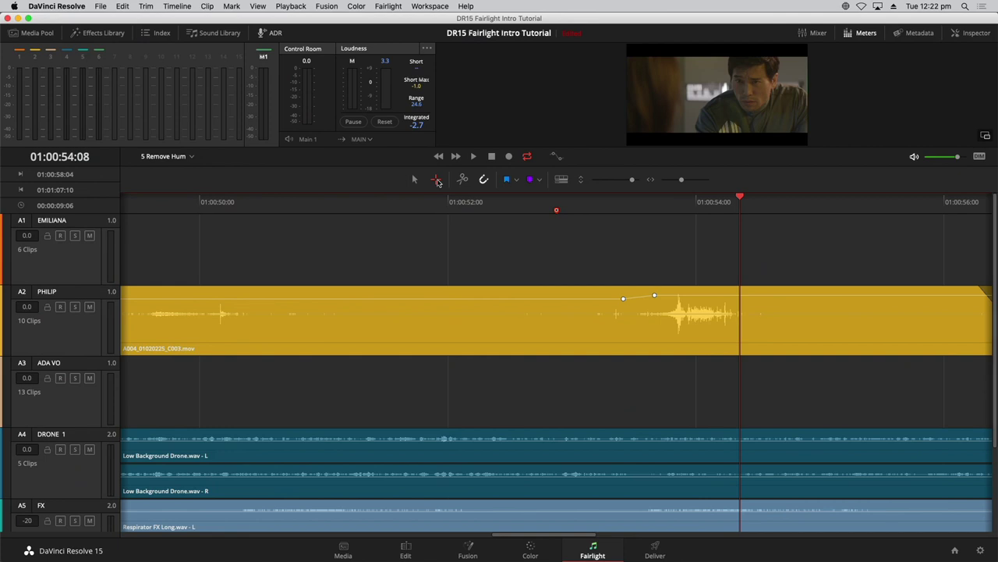
click(728, 299)
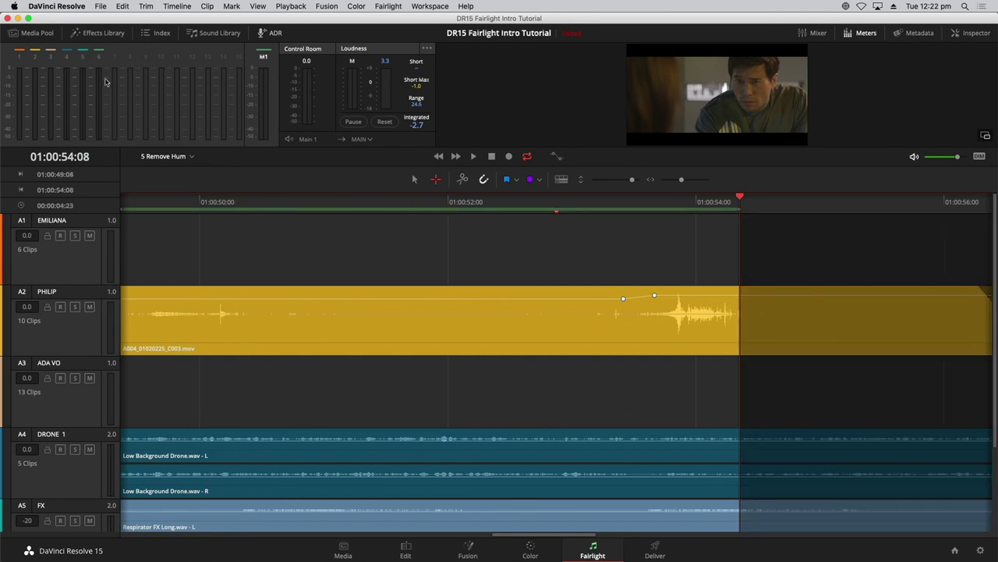
Step: Open the Files for Repair and Replace bin in the Media Pool, narrow the bin list and show its clips as thumbnails
click(49, 33)
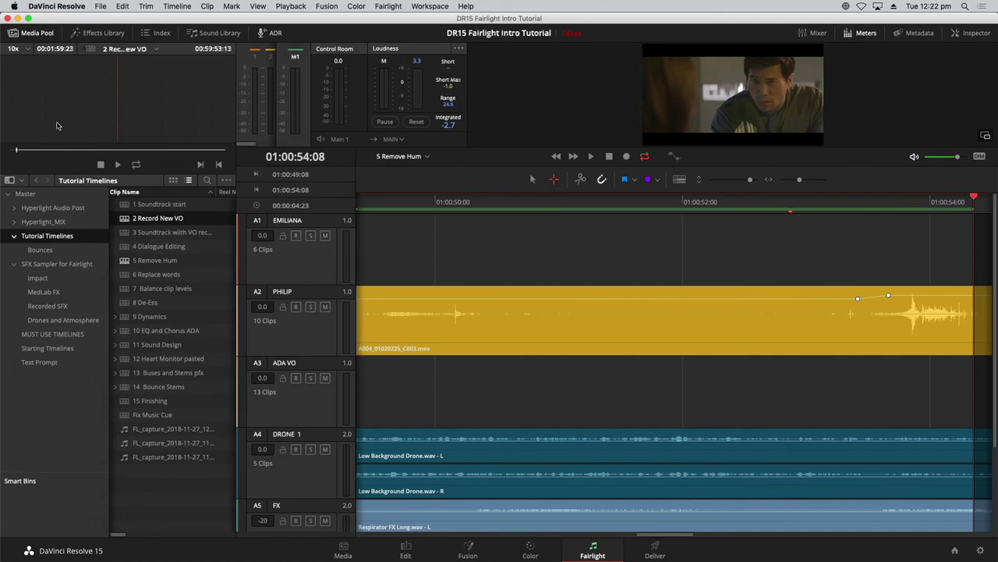
click(13, 208)
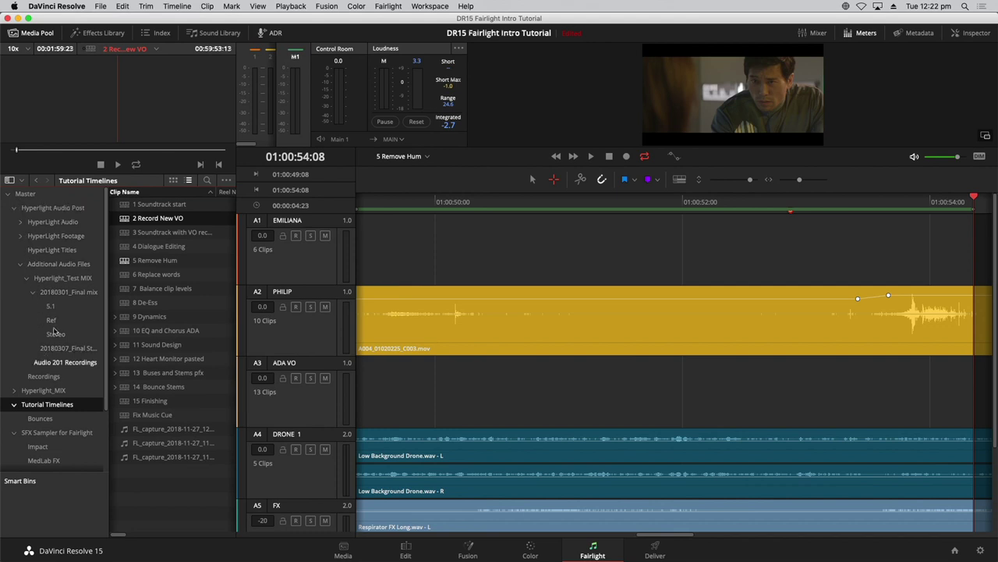
click(24, 224)
click(22, 223)
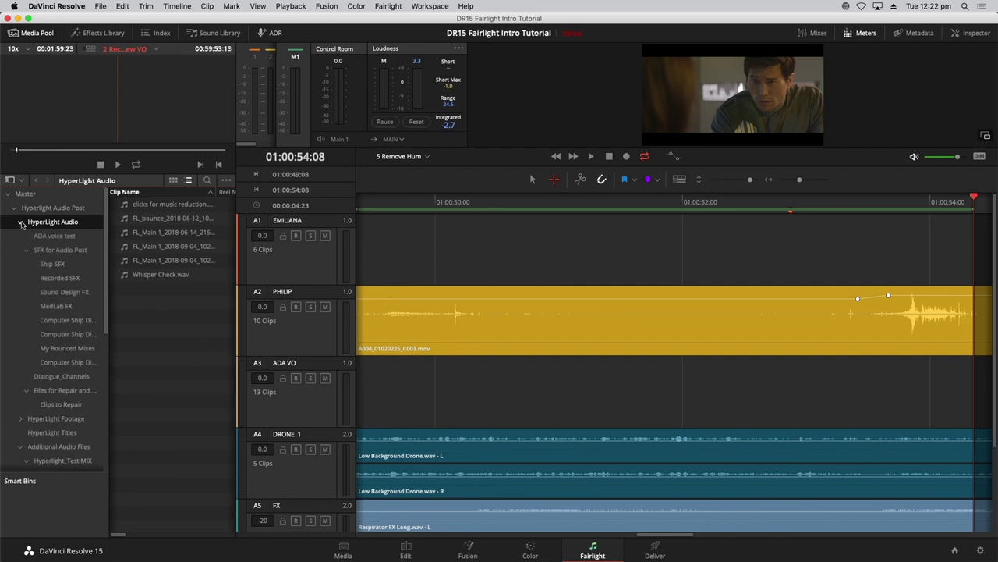
click(70, 391)
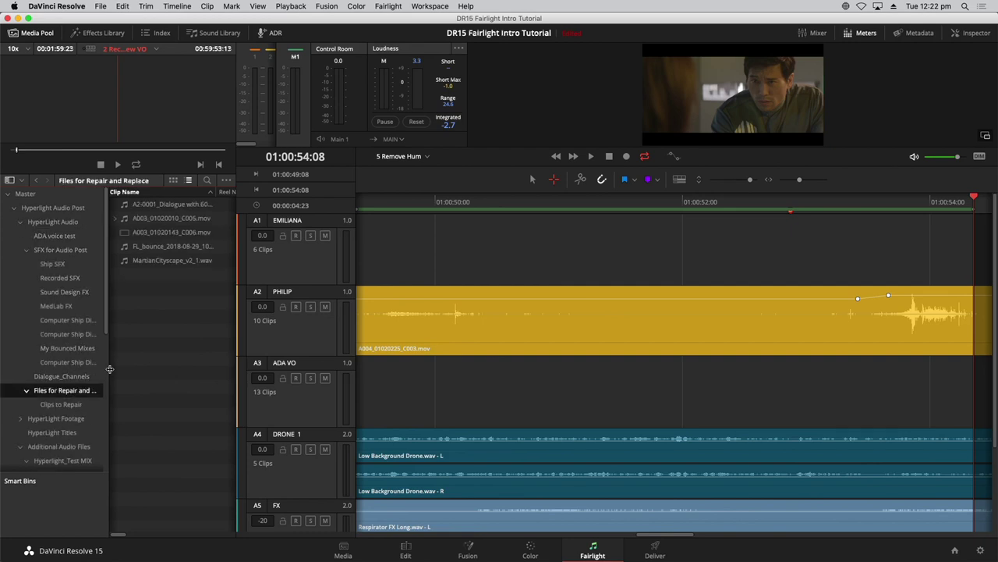
drag(110, 369, 53, 368)
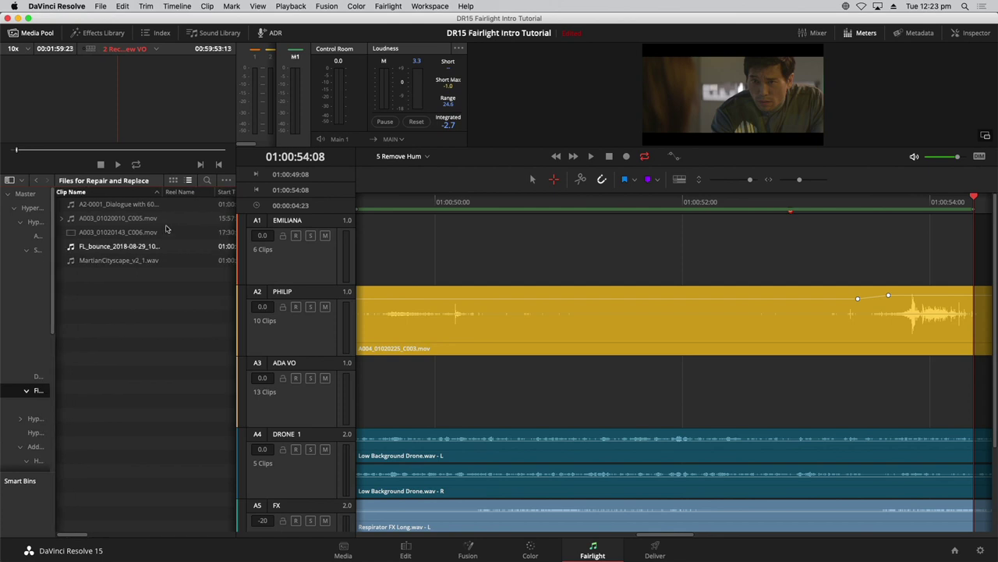
click(173, 180)
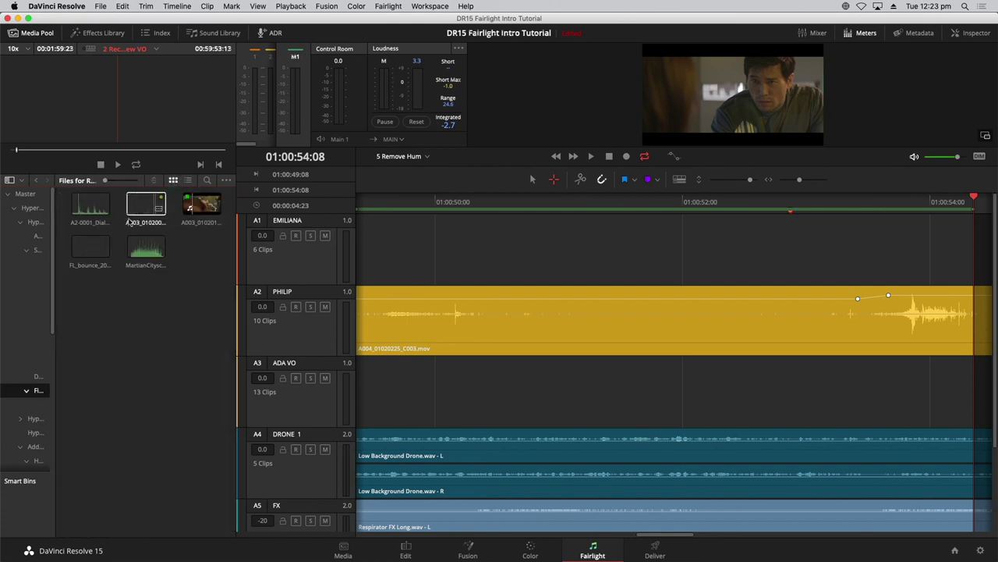
Step: Load the A003_01020143_C006.mov take from the bin into the source preview and play it
click(203, 204)
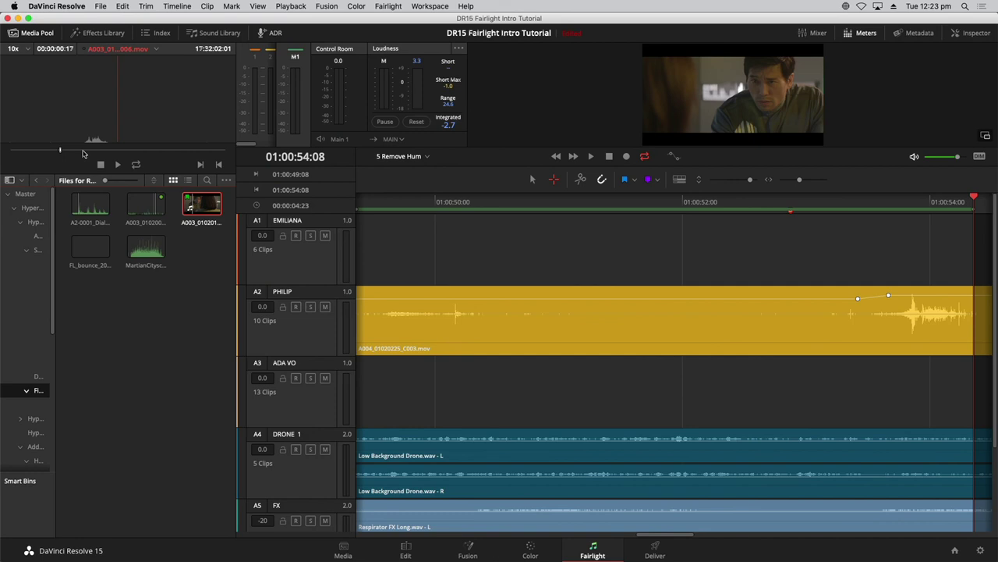
key(space)
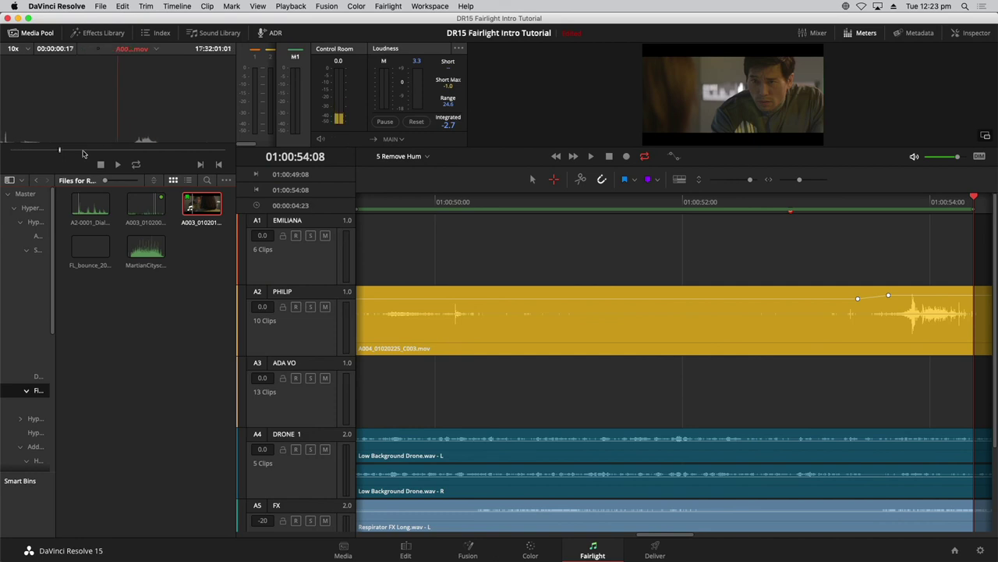
key(space)
Step: Set the preview waveform zoom to 30x and play the replacement take again
click(28, 50)
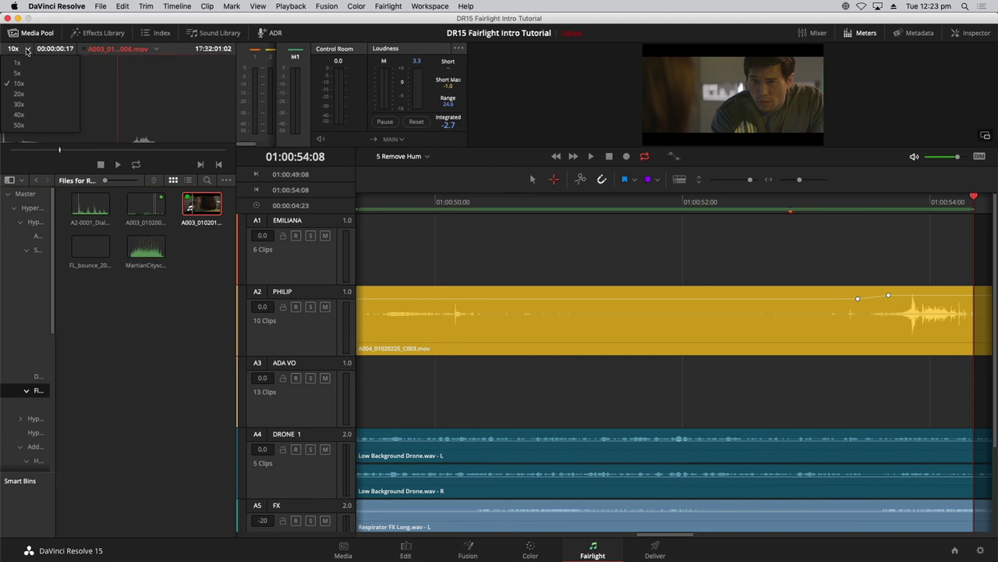
click(30, 105)
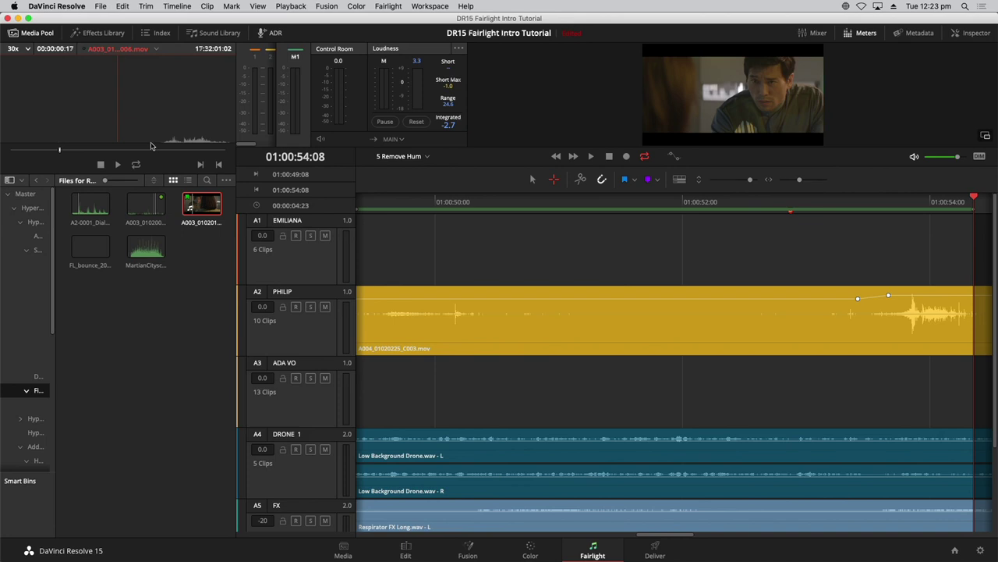
key(space)
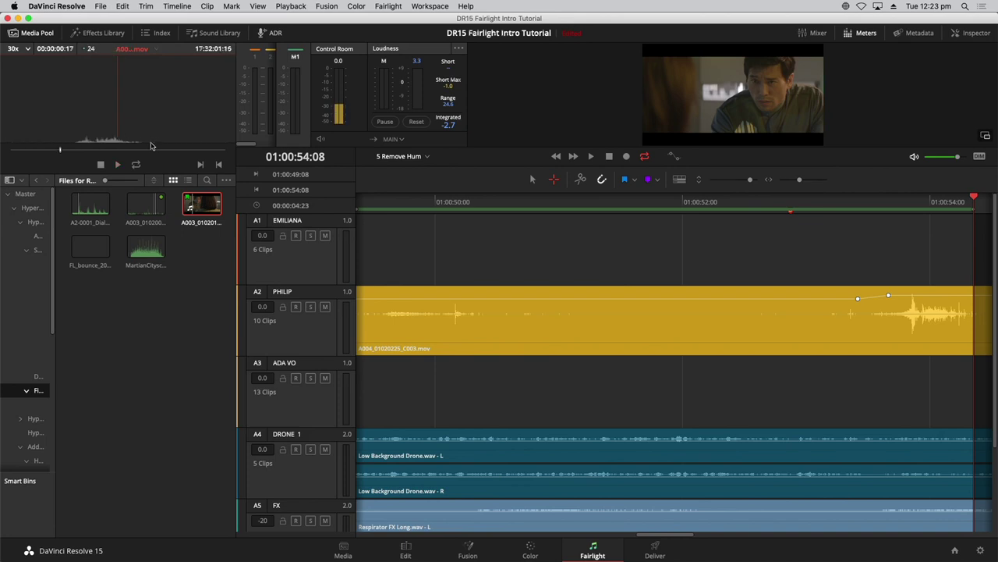
key(space)
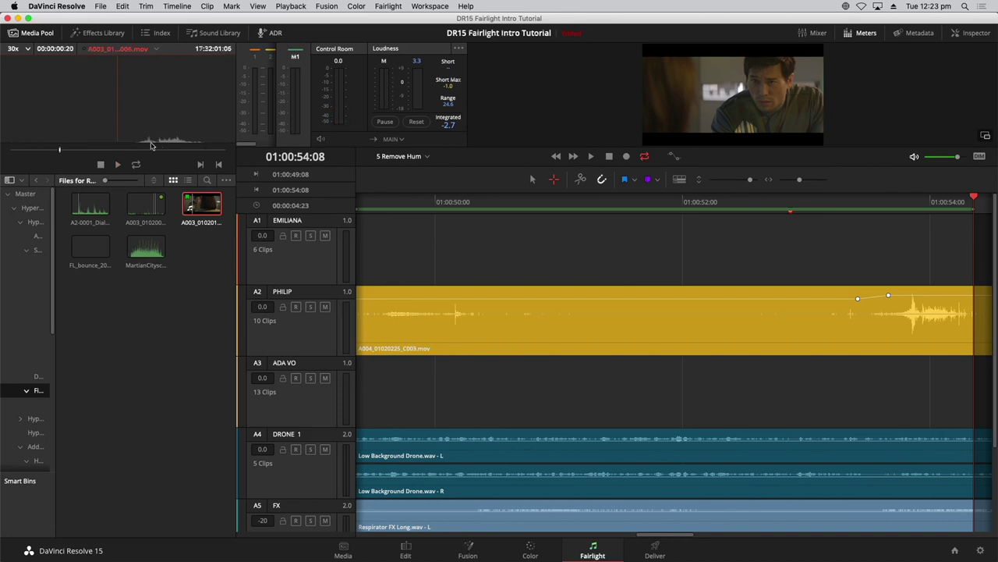
key(space)
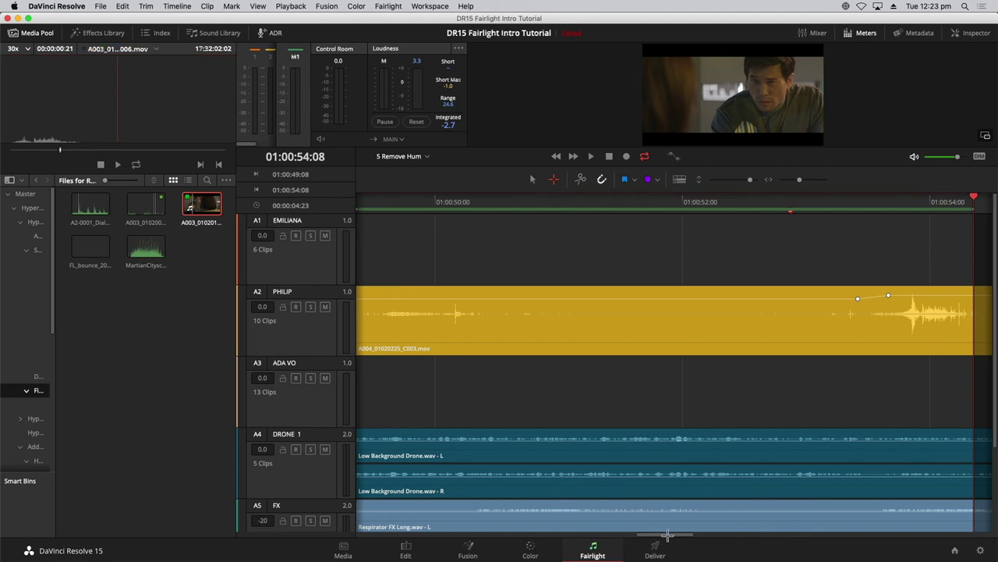
Step: Place the A003_01020143_C006.mov take on A1 at about 01:00:53:11, above the original line, and raise its clip level
drag(666, 534, 673, 534)
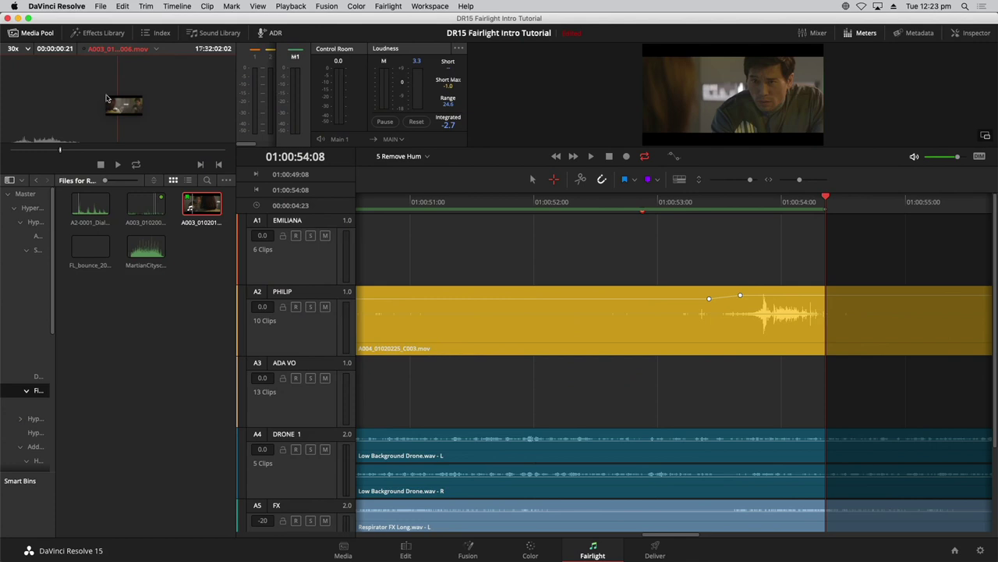
drag(107, 98, 715, 248)
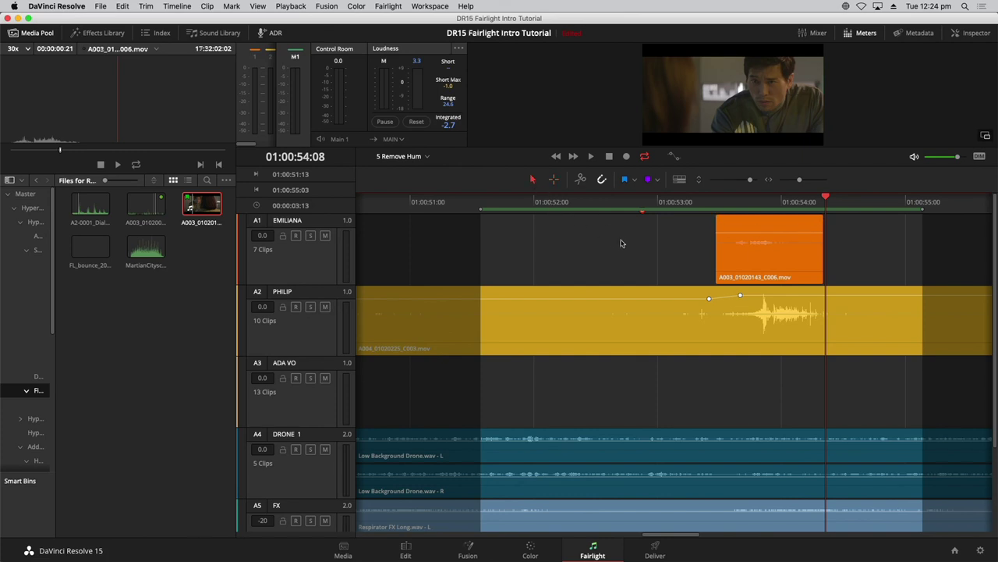
drag(780, 231, 785, 224)
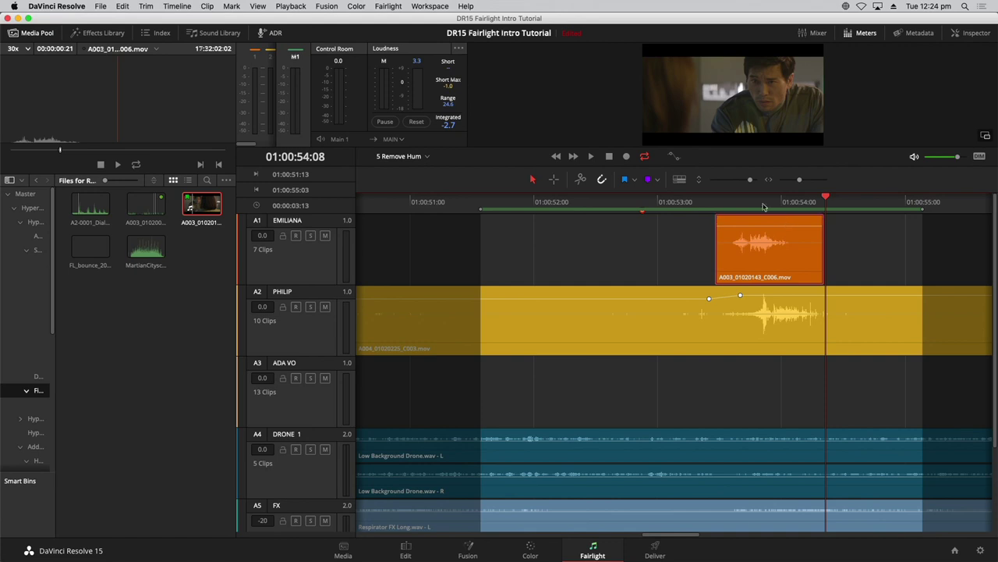
Step: Move the playhead to 01:00:53:20, hide the Media Pool and slide the A1 take until its speech lines up with the A2 line
click(763, 202)
key(super+equal)
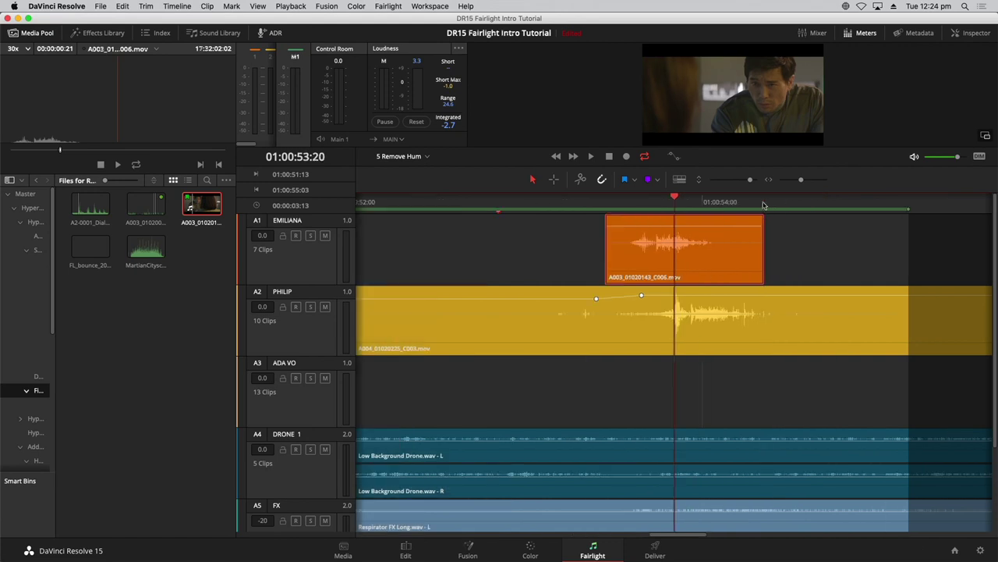
click(47, 35)
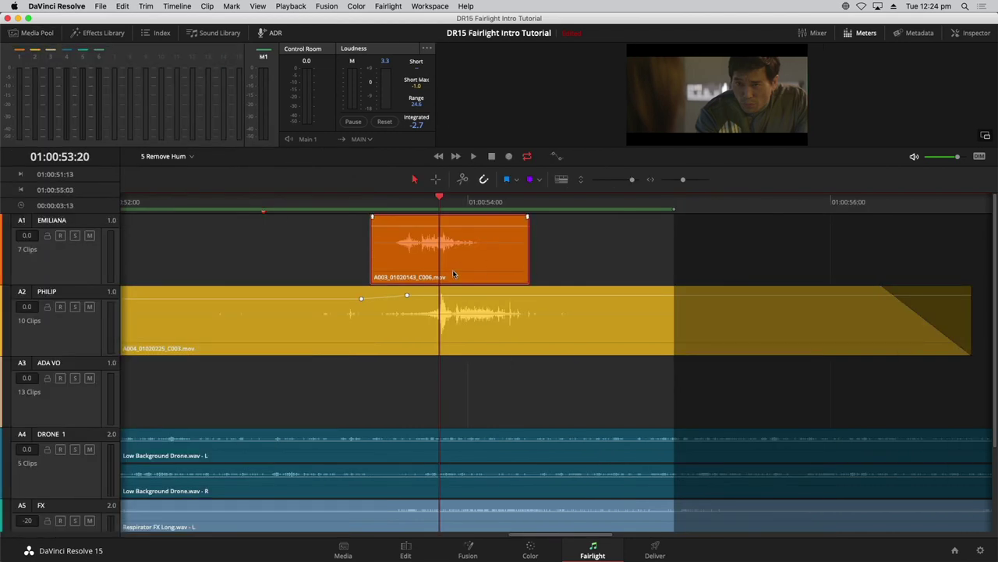
drag(454, 273, 488, 274)
drag(478, 275, 484, 275)
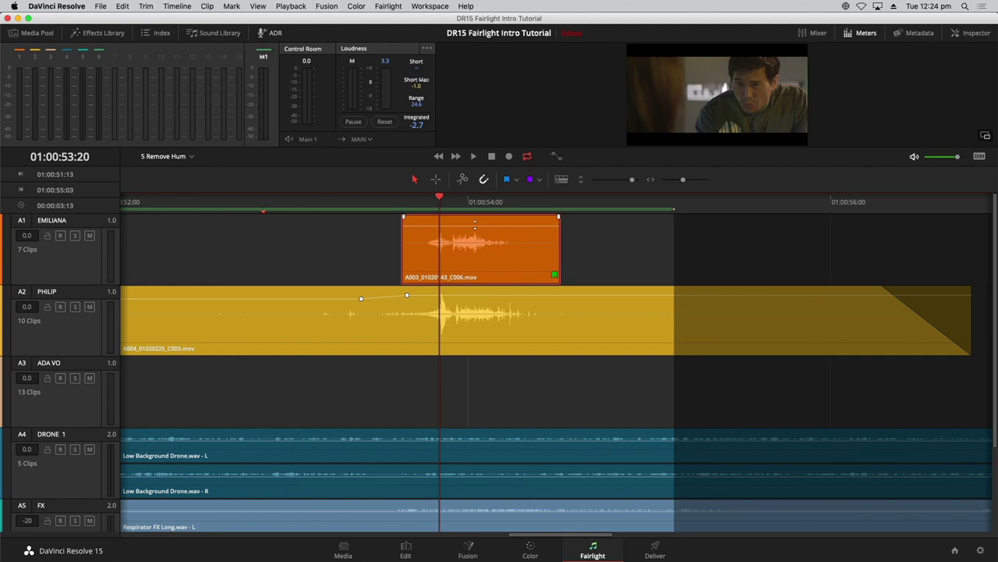
drag(475, 225, 484, 251)
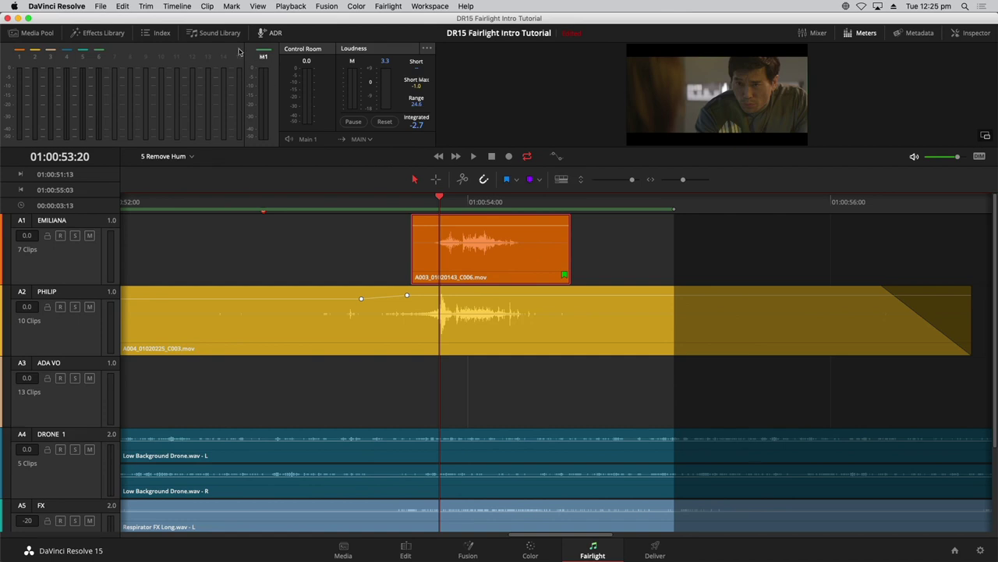
Step: Set the clip color of the replacement take on A1 to Green
click(182, 5)
right_click(480, 247)
mouse_move(530, 366)
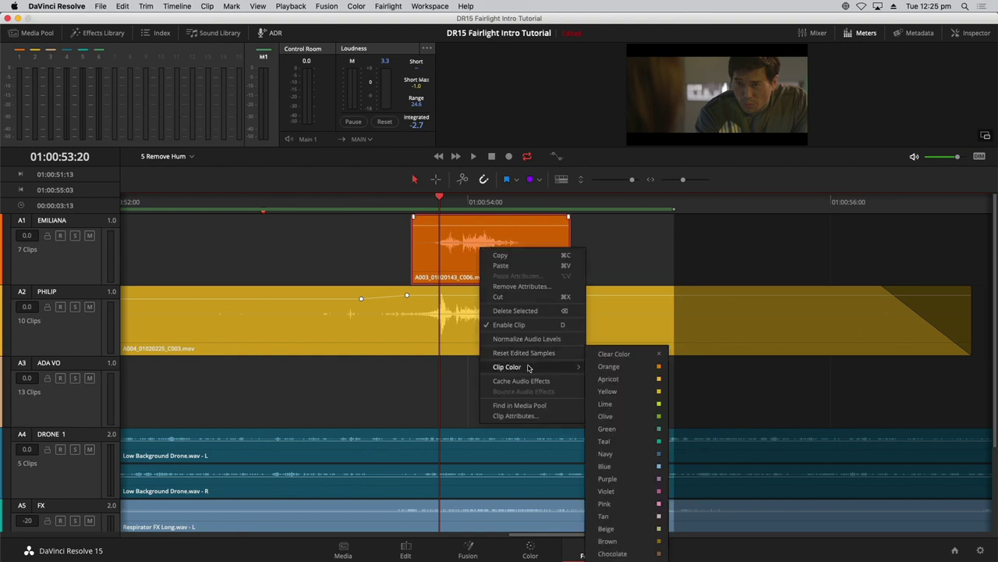
click(630, 428)
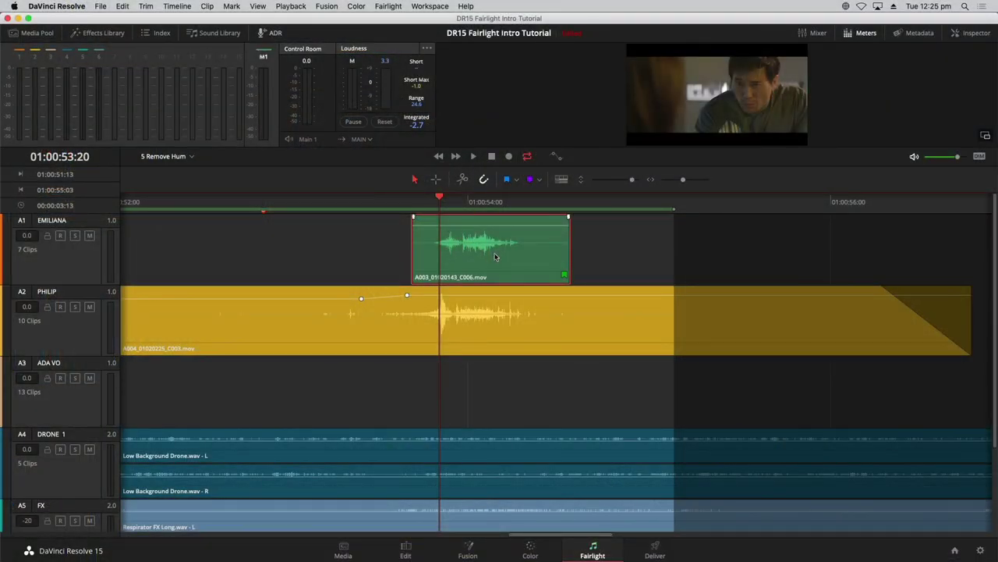
Step: Move the green replacement take from A1 onto the PHILIP track at about 01:00:53:16, matching its waveform over the original line
key(super+equal)
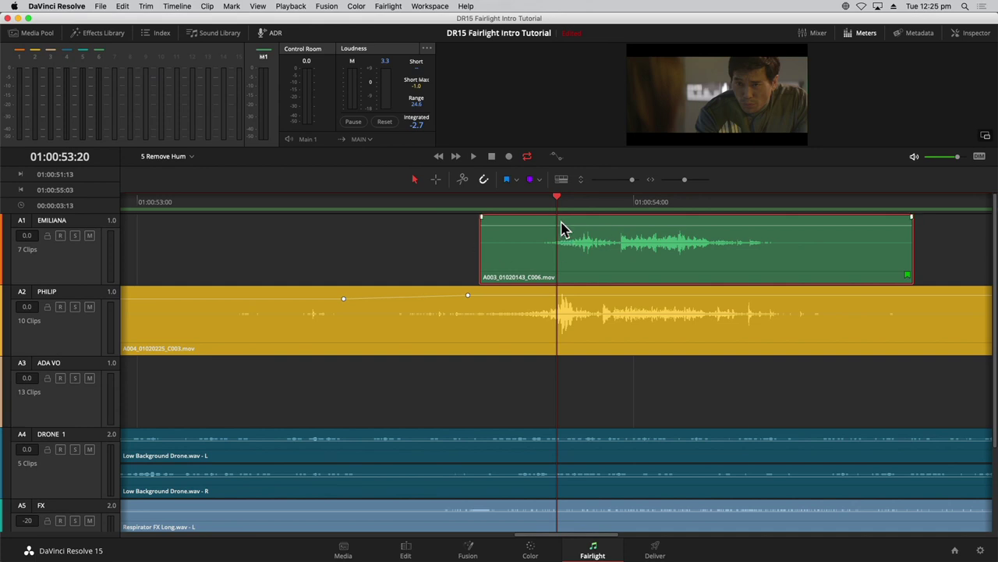
key(d)
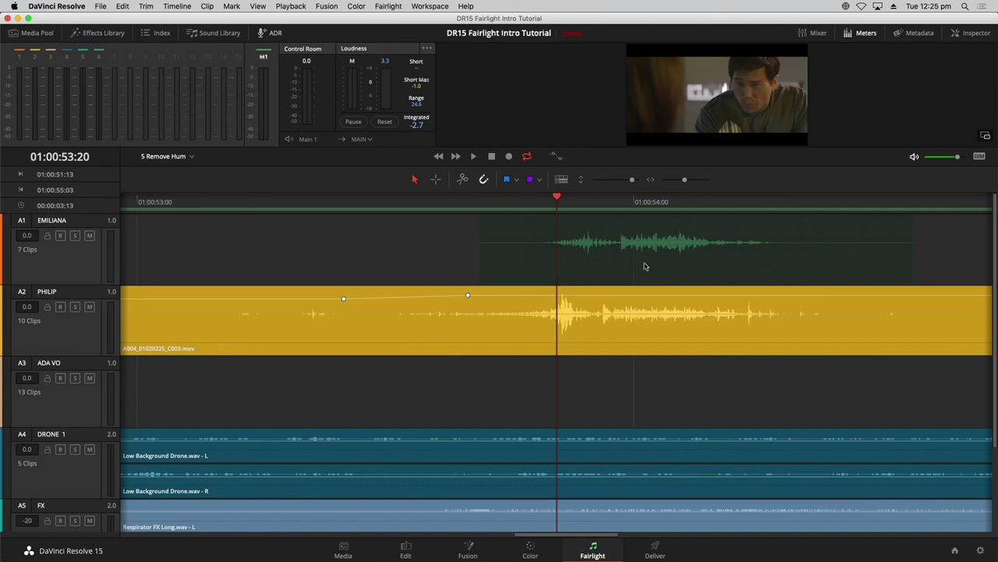
drag(645, 267, 629, 319)
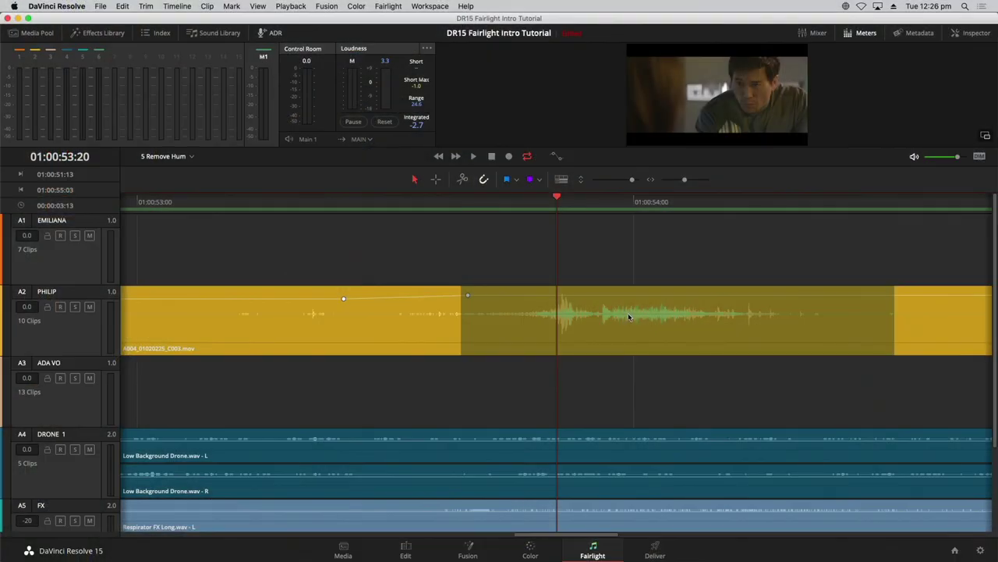
drag(628, 315, 625, 320)
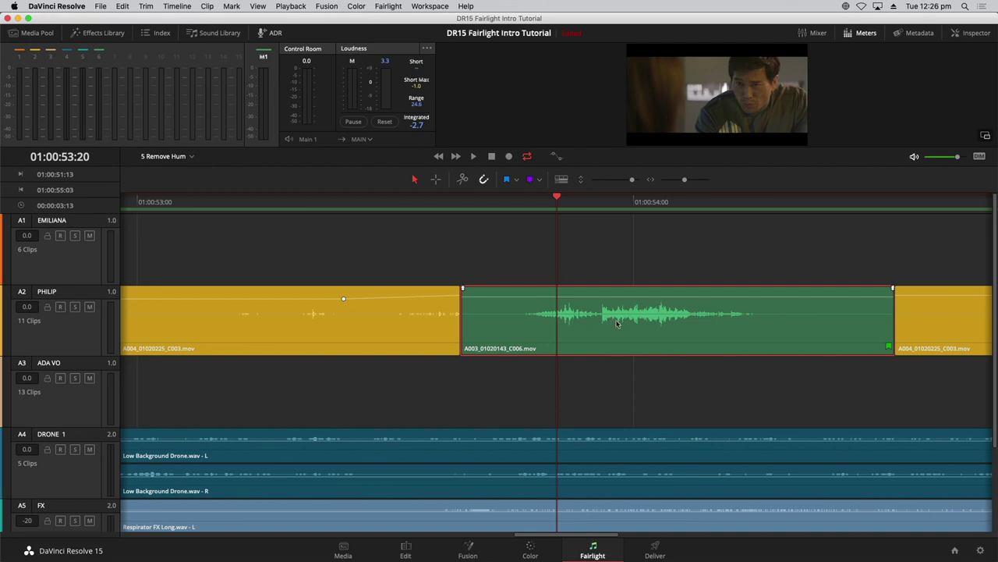
key(Delete)
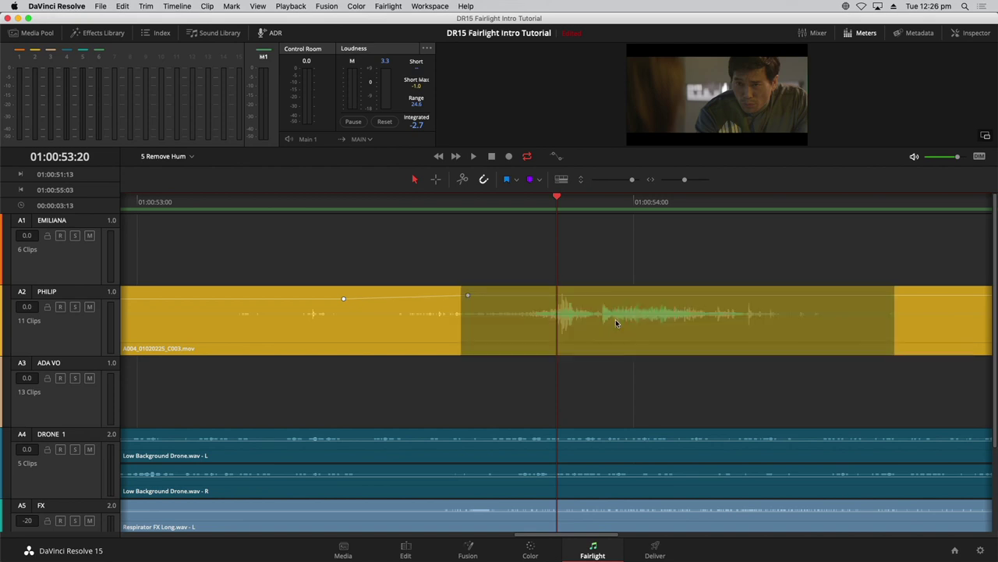
drag(620, 318, 613, 322)
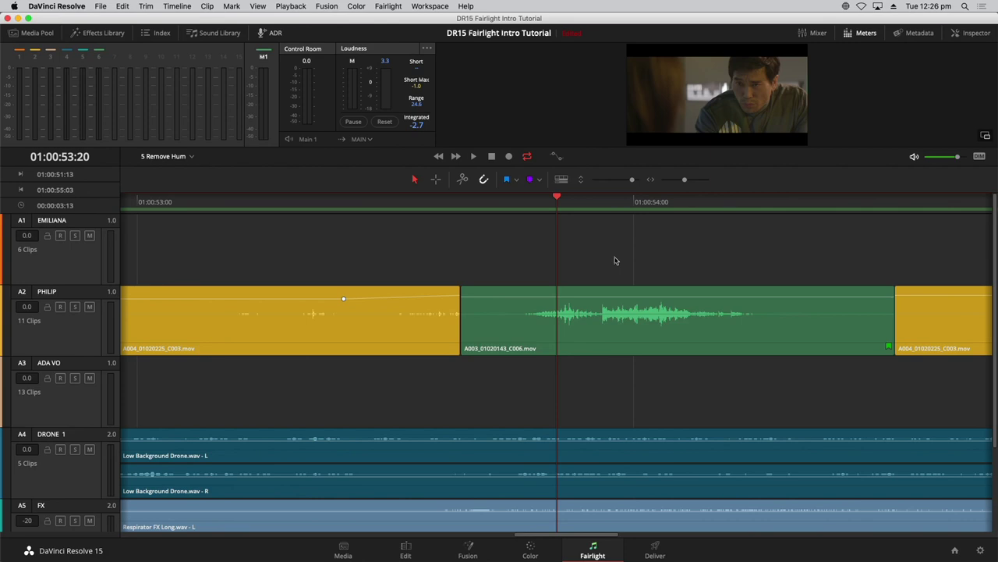
Step: Play the replaced line from 01:00:53:07, fit the whole timeline in view and return the playhead to 01:00:53:15
click(291, 203)
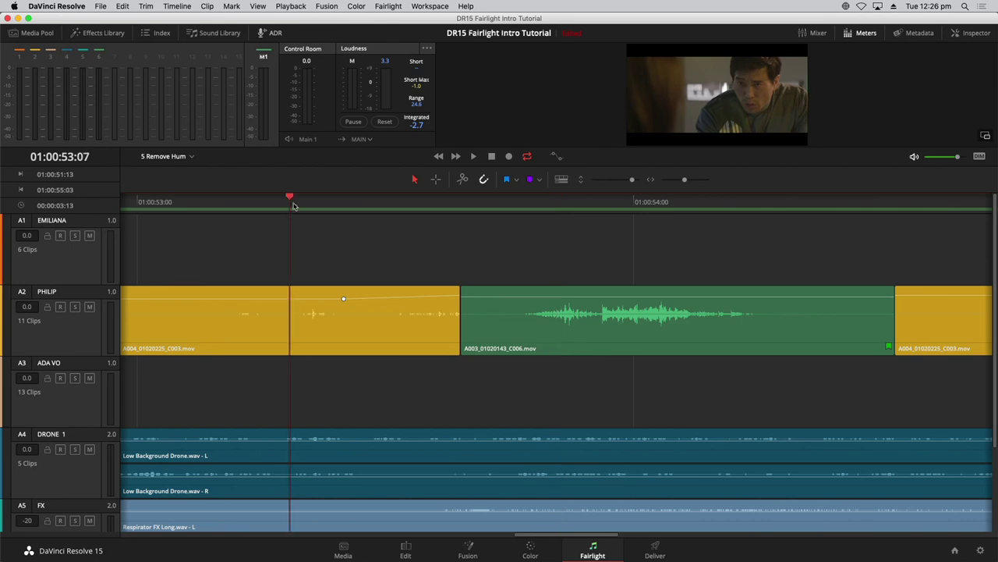
key(space)
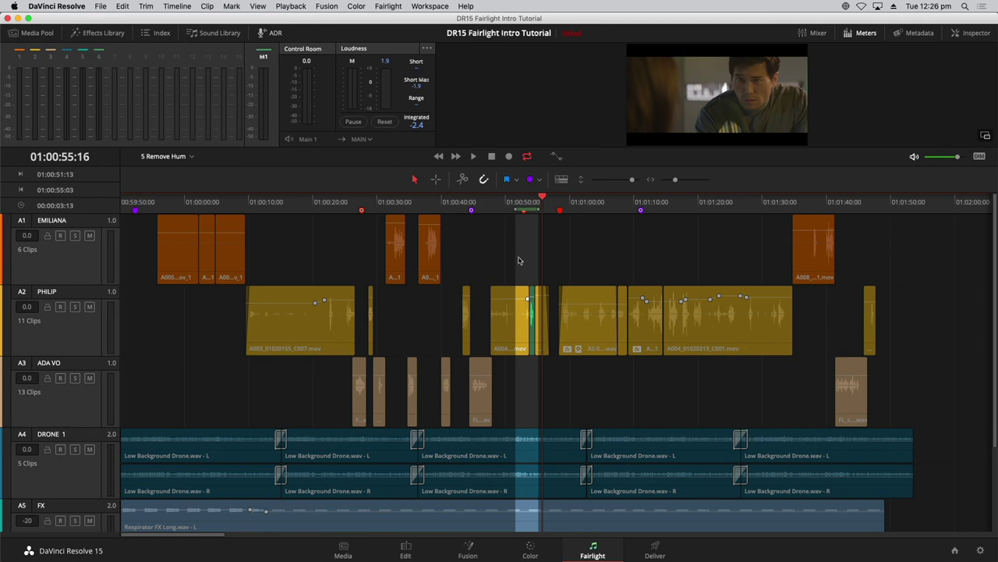
click(529, 204)
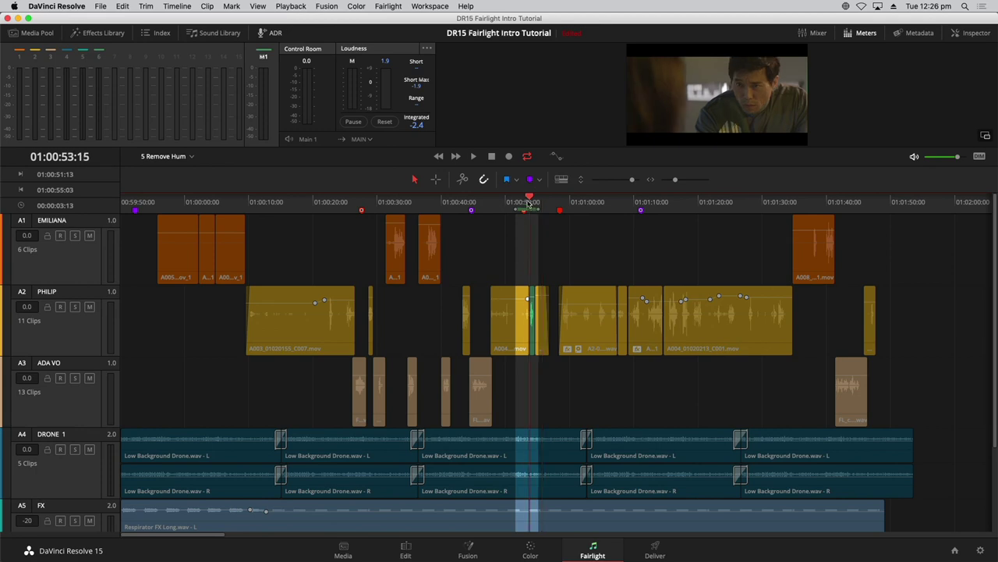